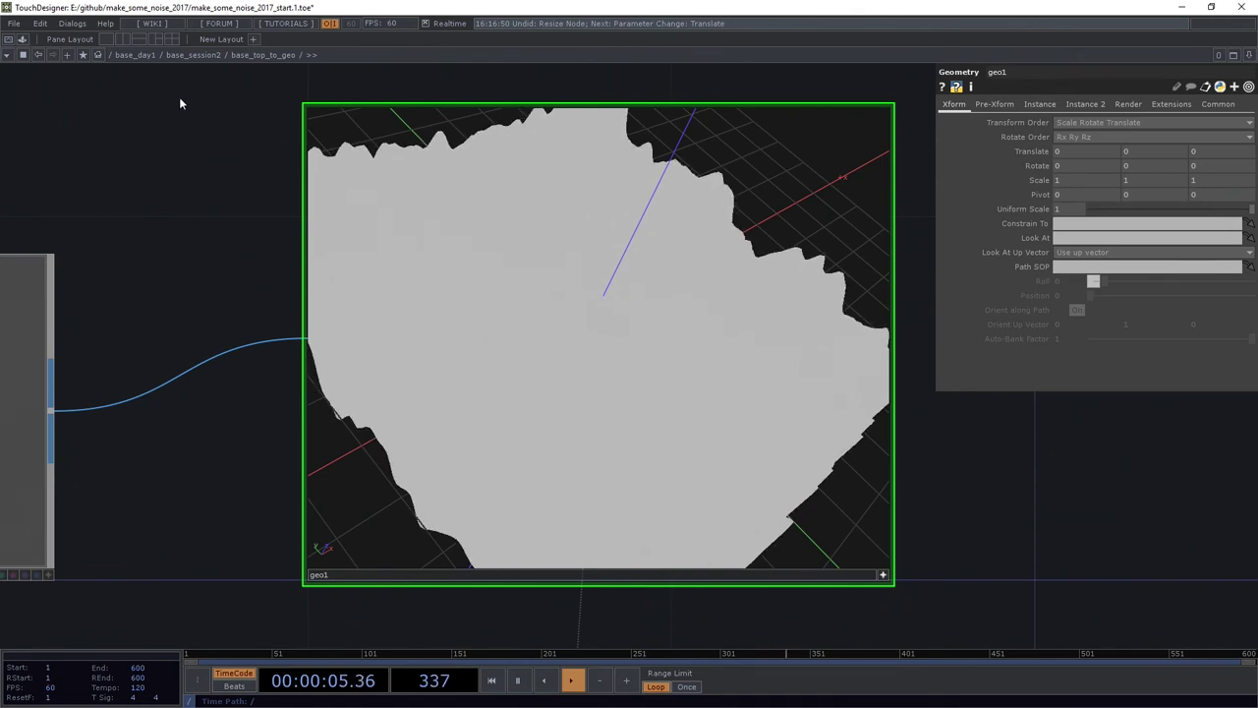
Step: Zoom out to the nodes feeding geo1 and select convert1 to view its settings
drag(177, 153, 317, 171)
scroll(318, 171, down, 5)
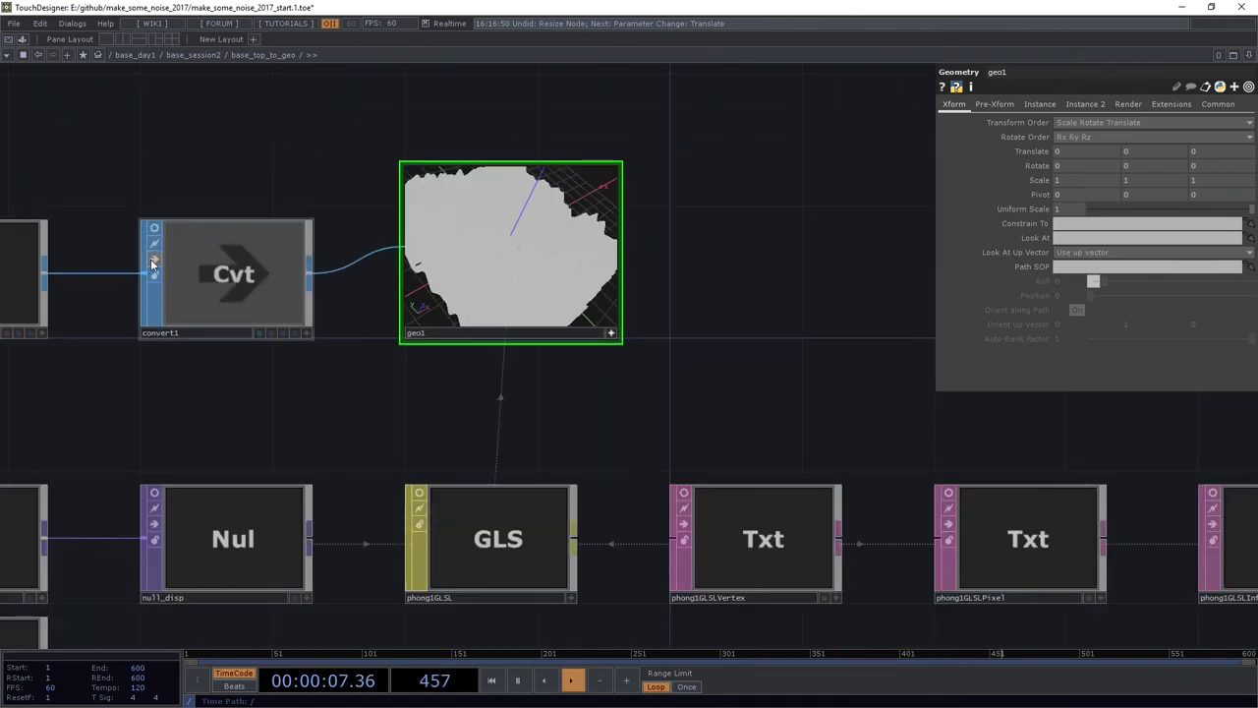
click(256, 259)
scroll(407, 230, up, 5)
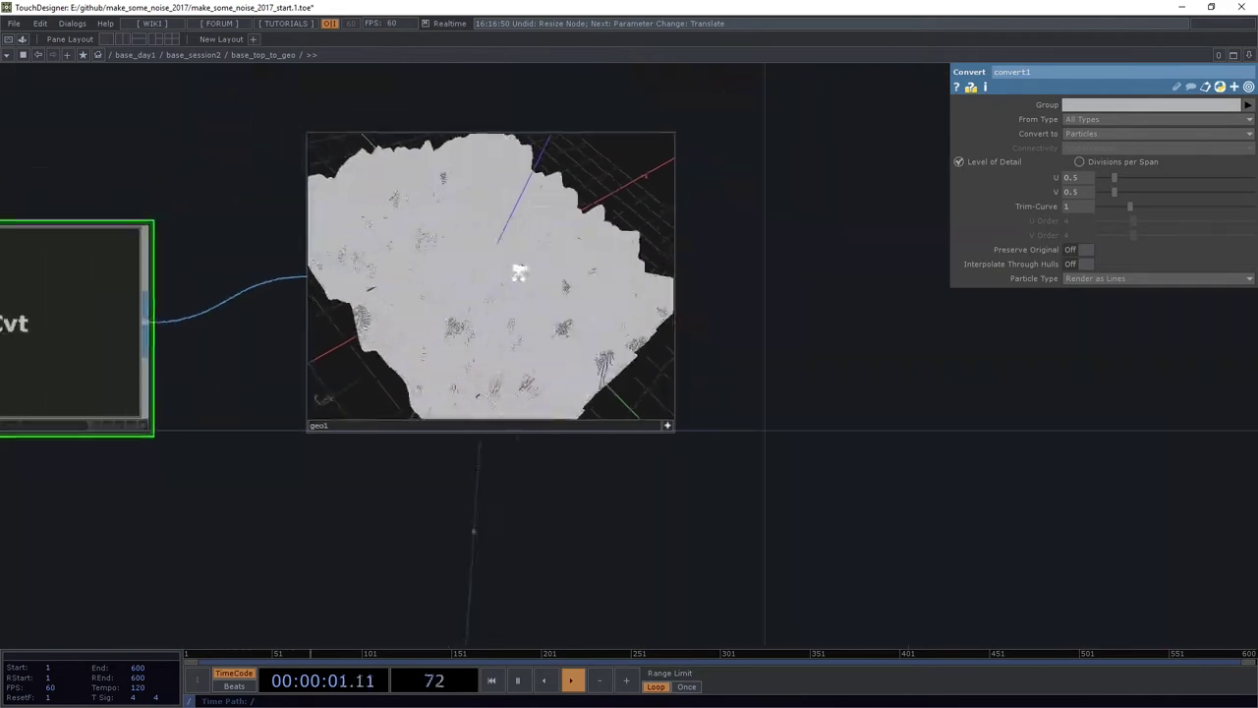
scroll(502, 415, down, 6)
Step: Reduce grid1's rows and columns from 1000 to 500, then to 200
click(249, 308)
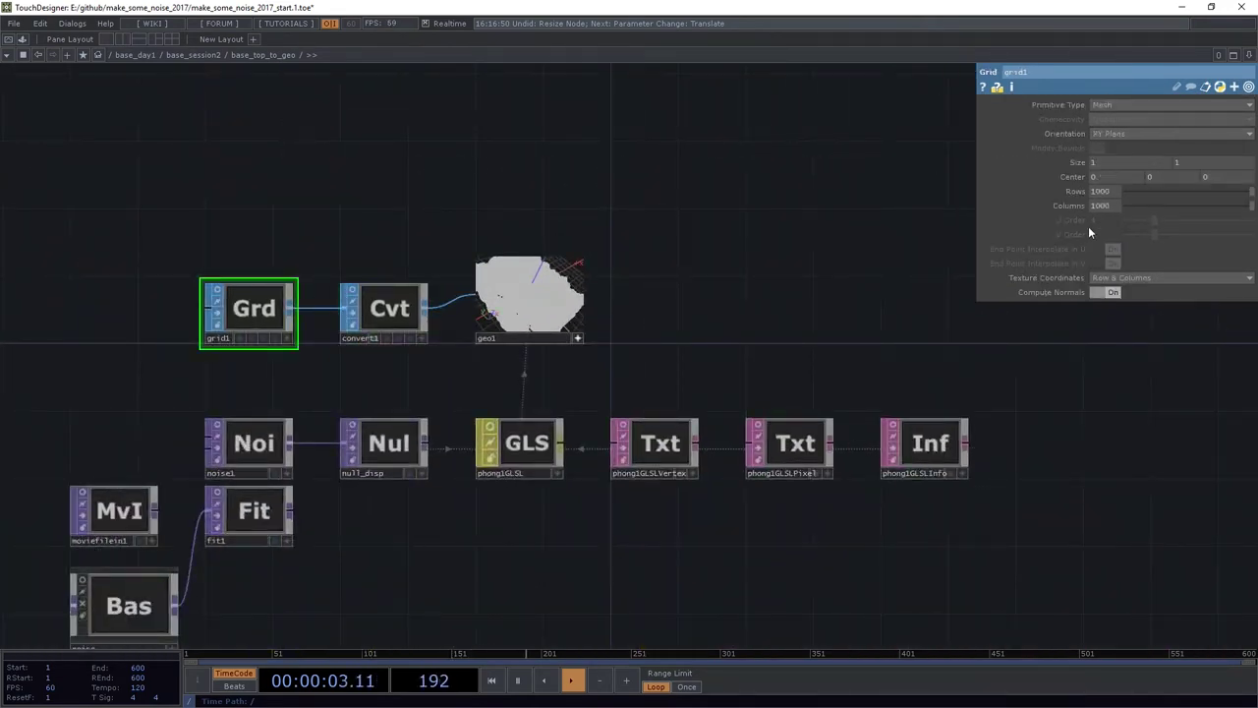
text(500)
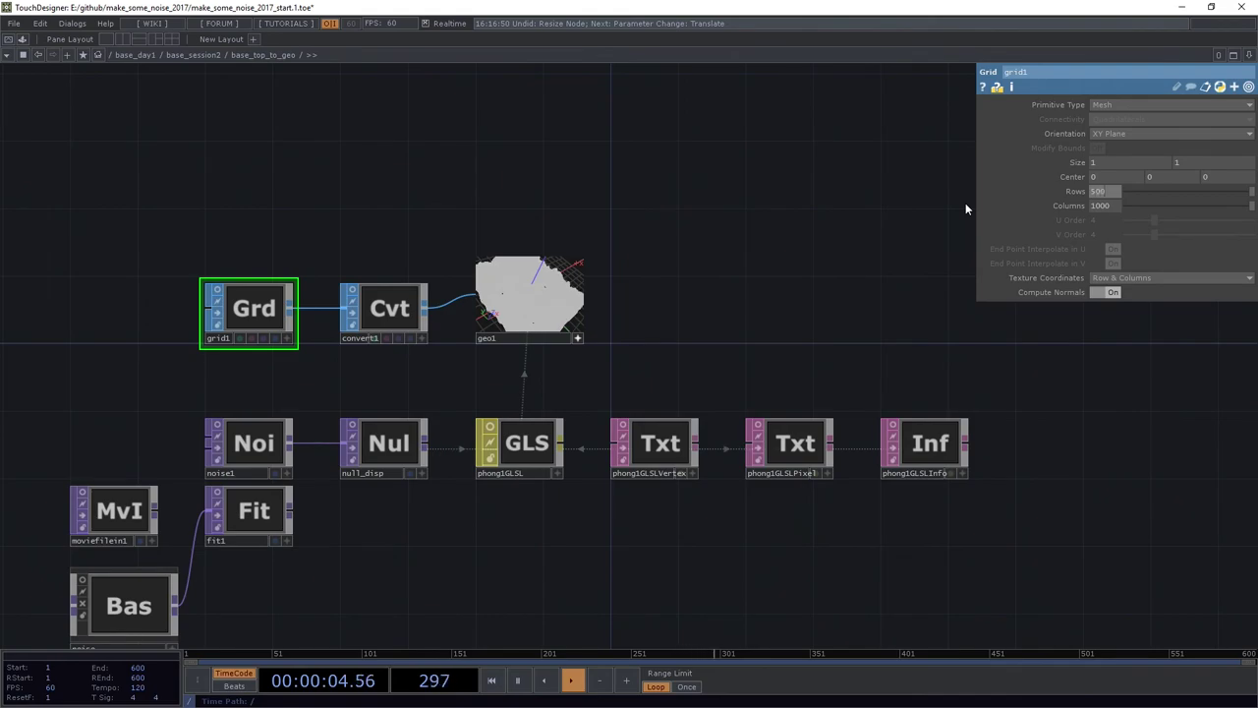
key(Tab)
text(5)
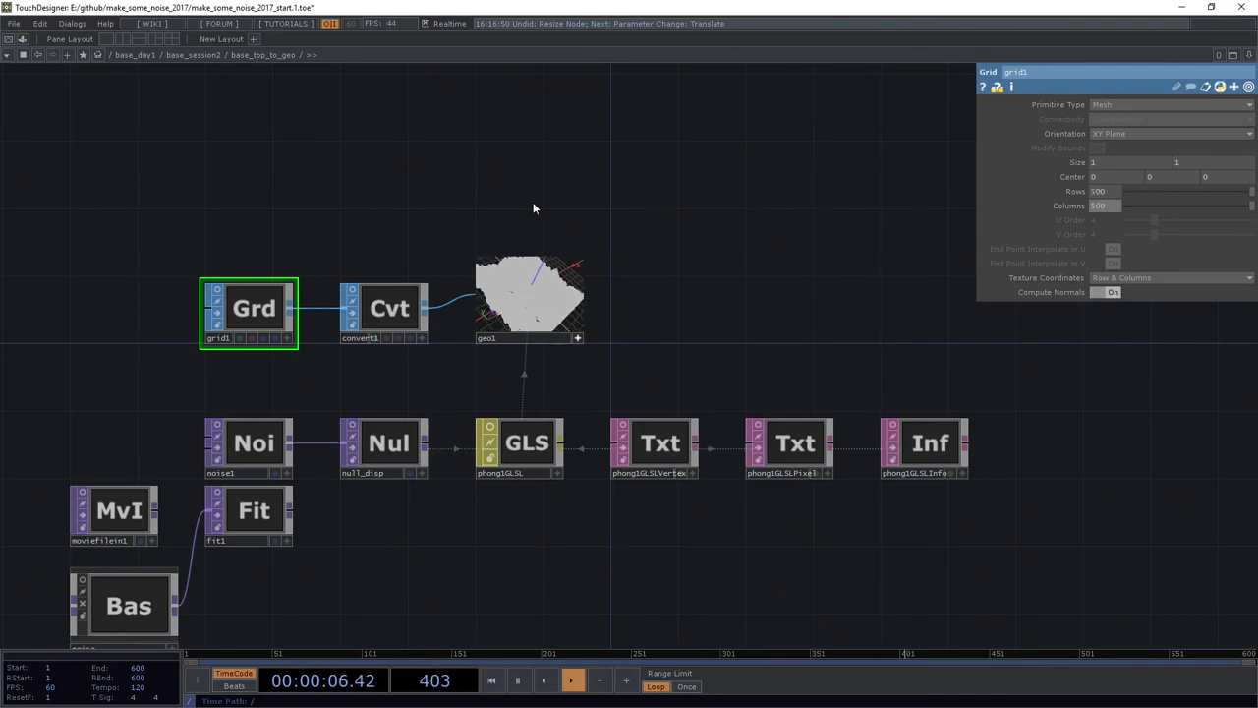
scroll(533, 209, up, 5)
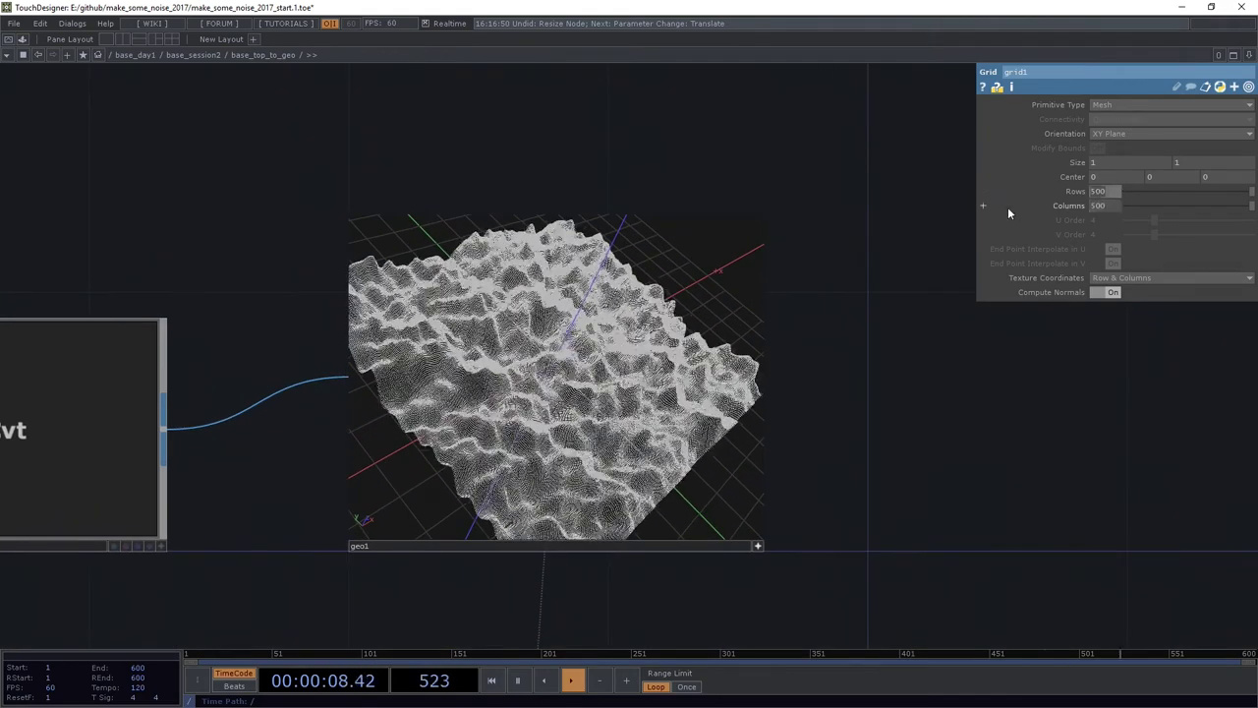
text(200)
key(Tab)
text(200)
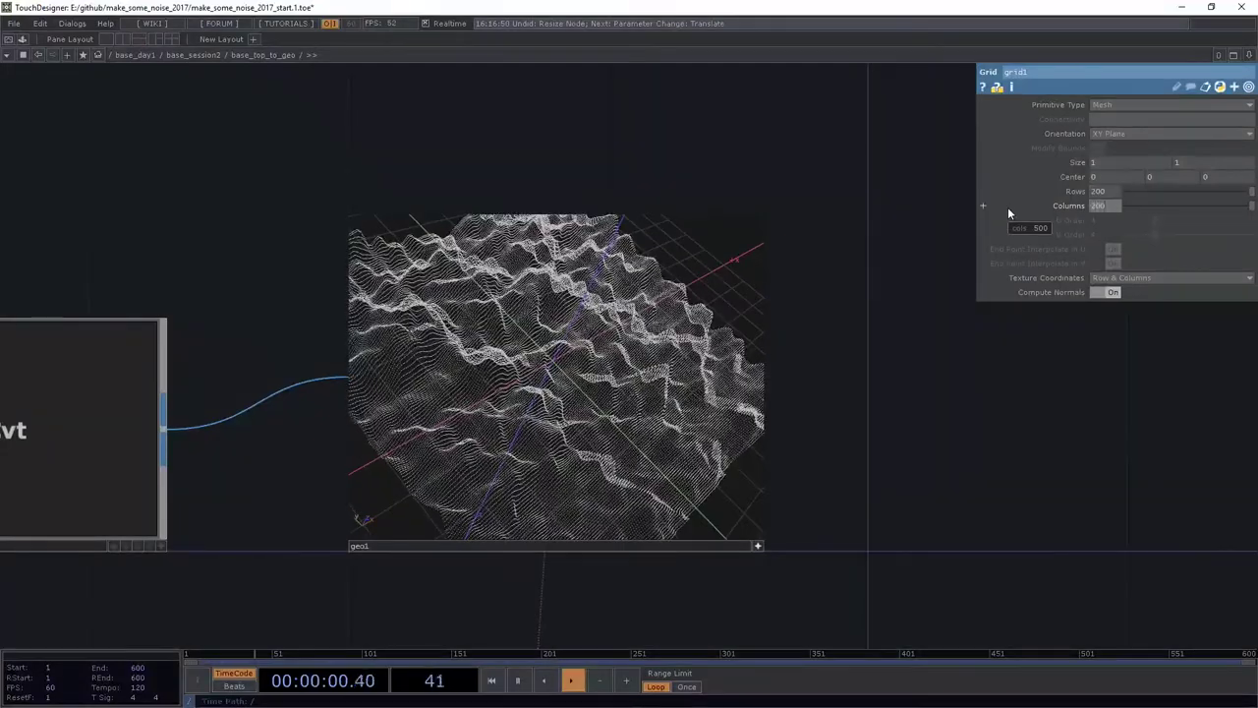
key(Return)
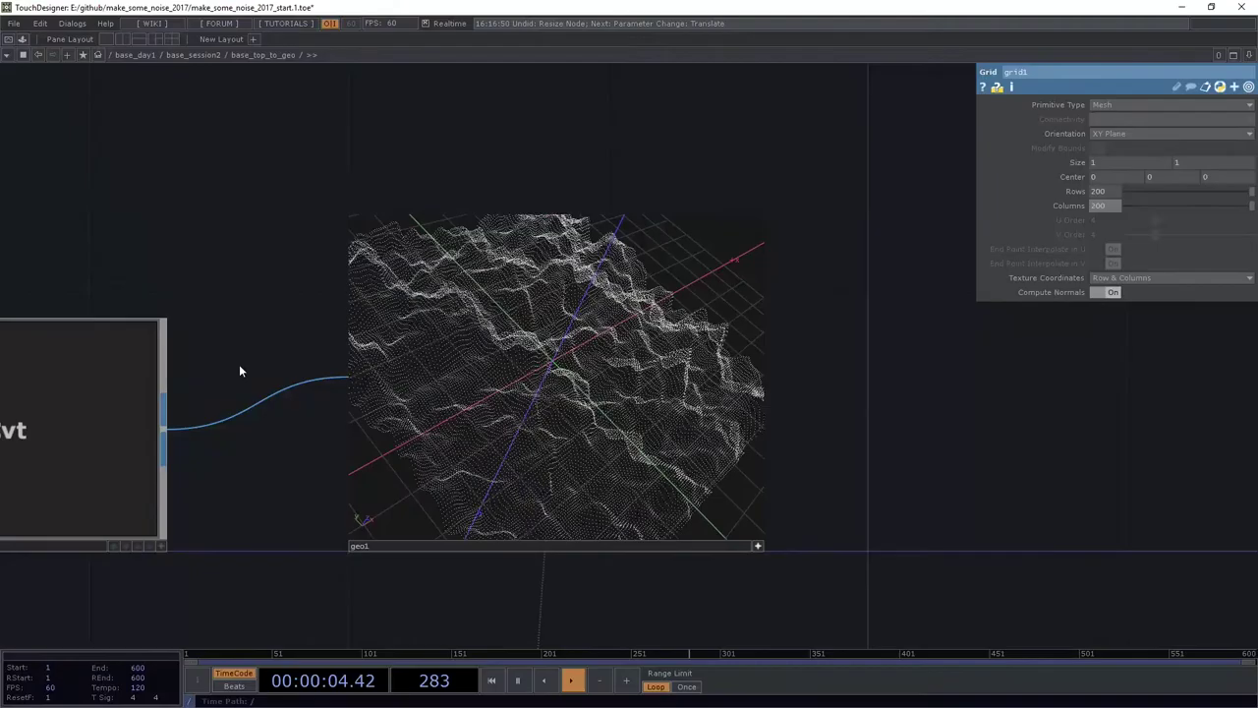
Step: Home and tilt the geo1 viewer, then switch to the vertex shader in Sublime Text
drag(940, 473, 949, 457)
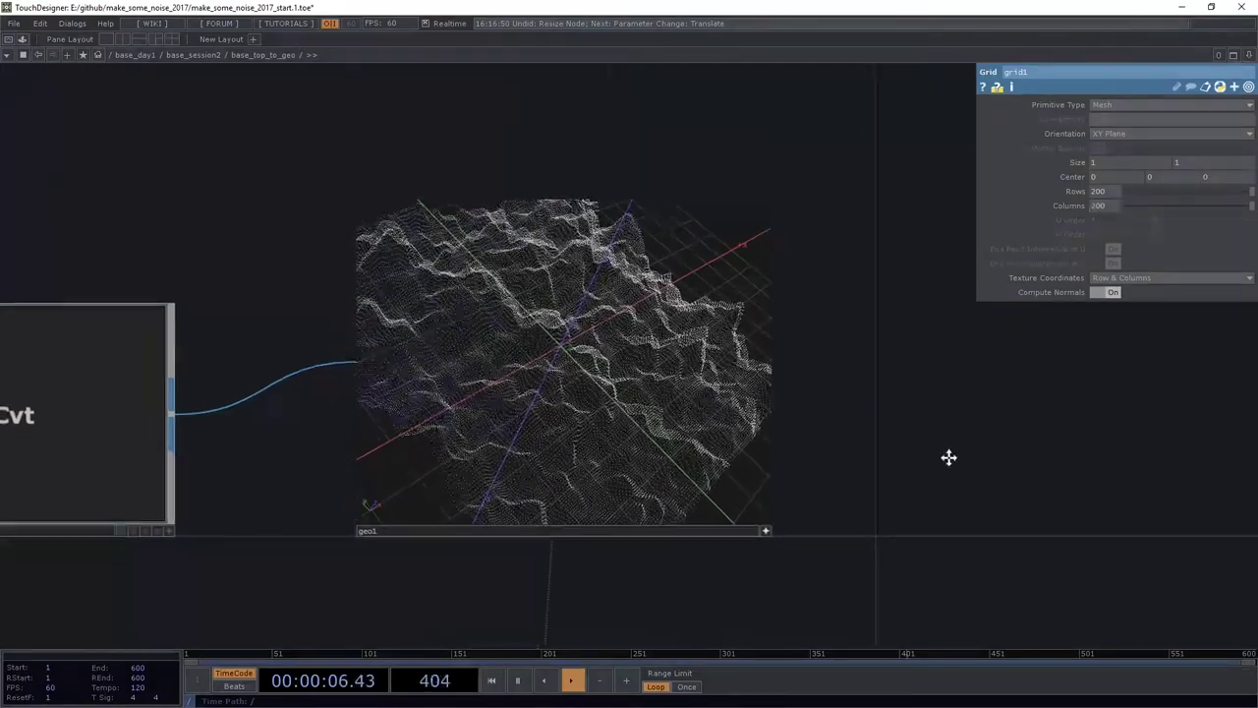
scroll(731, 365, up, 3)
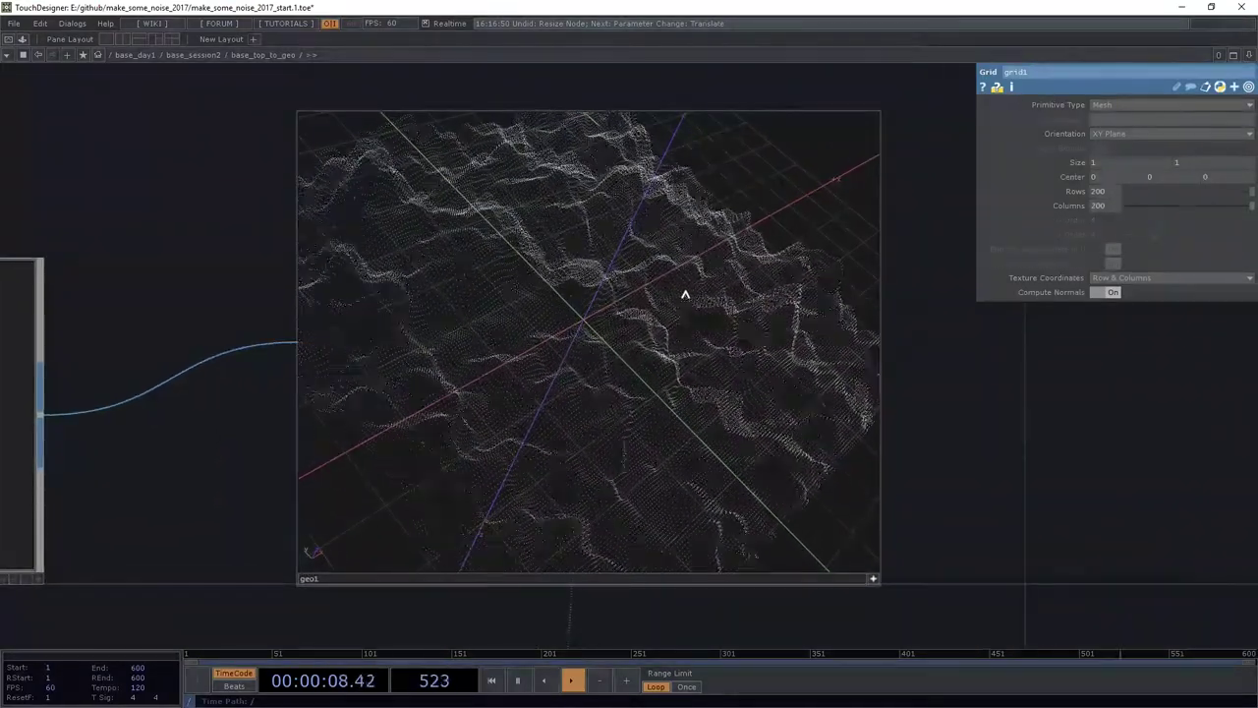
key(h)
mouse_move(515, 318)
mouse_down()
mouse_move(590, 385)
mouse_move(612, 365)
mouse_up()
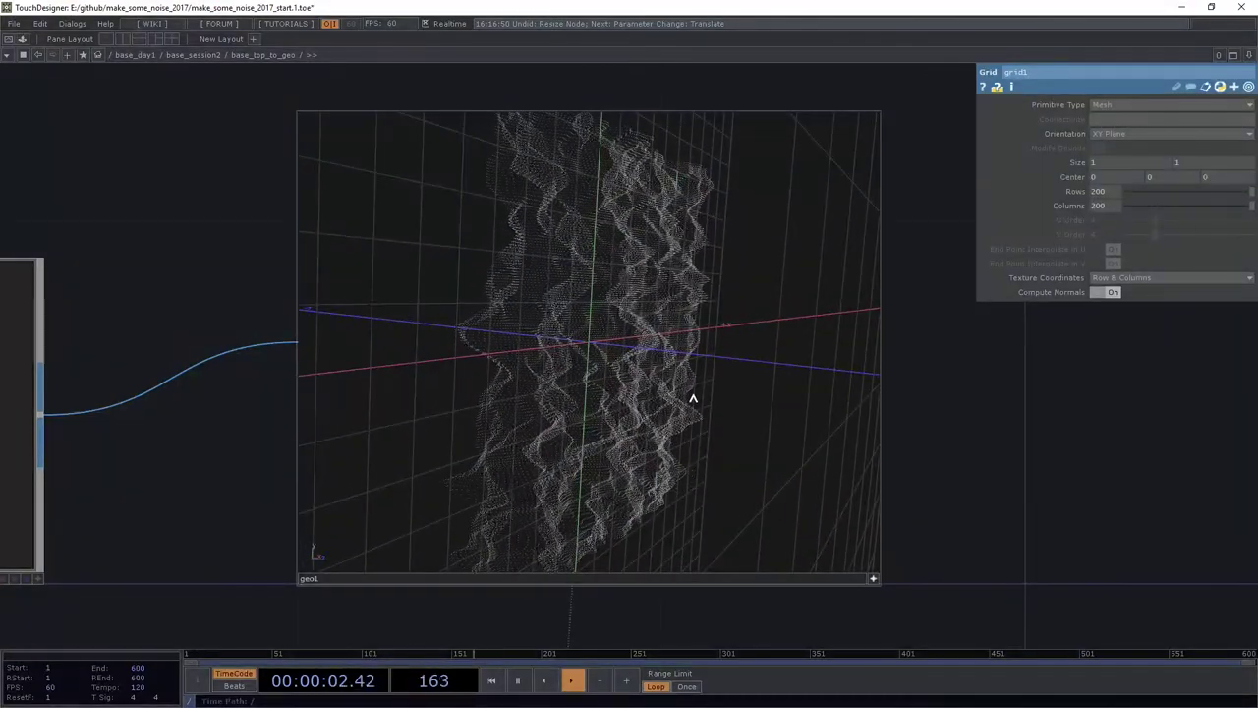
key(alt+Tab)
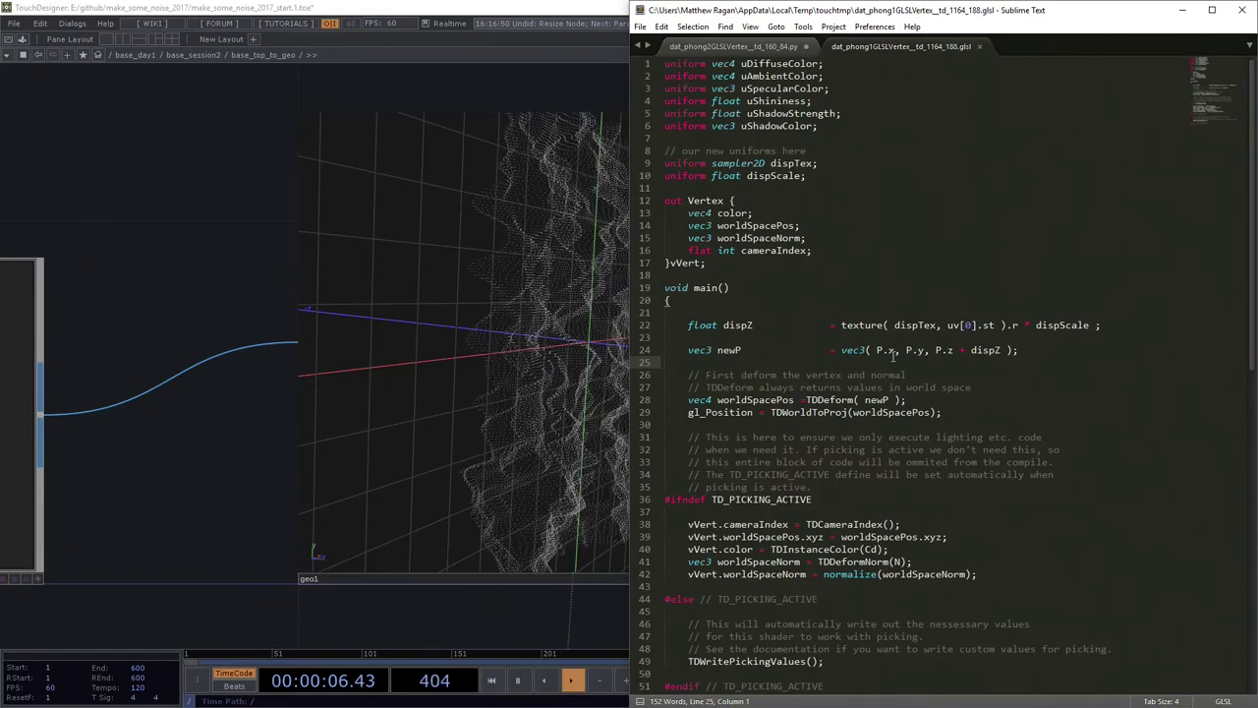
Step: Switch from the Sublime Text vertex shader back to TouchDesigner
key(alt+Tab)
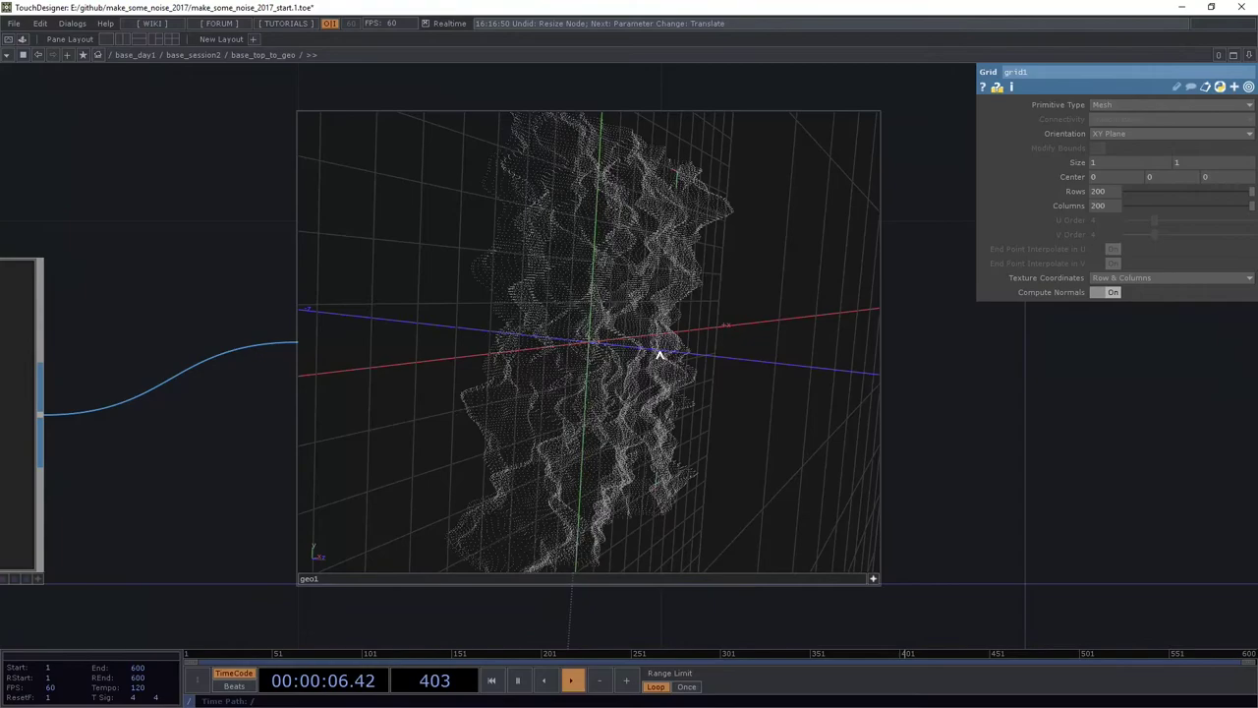
drag(639, 344, 598, 359)
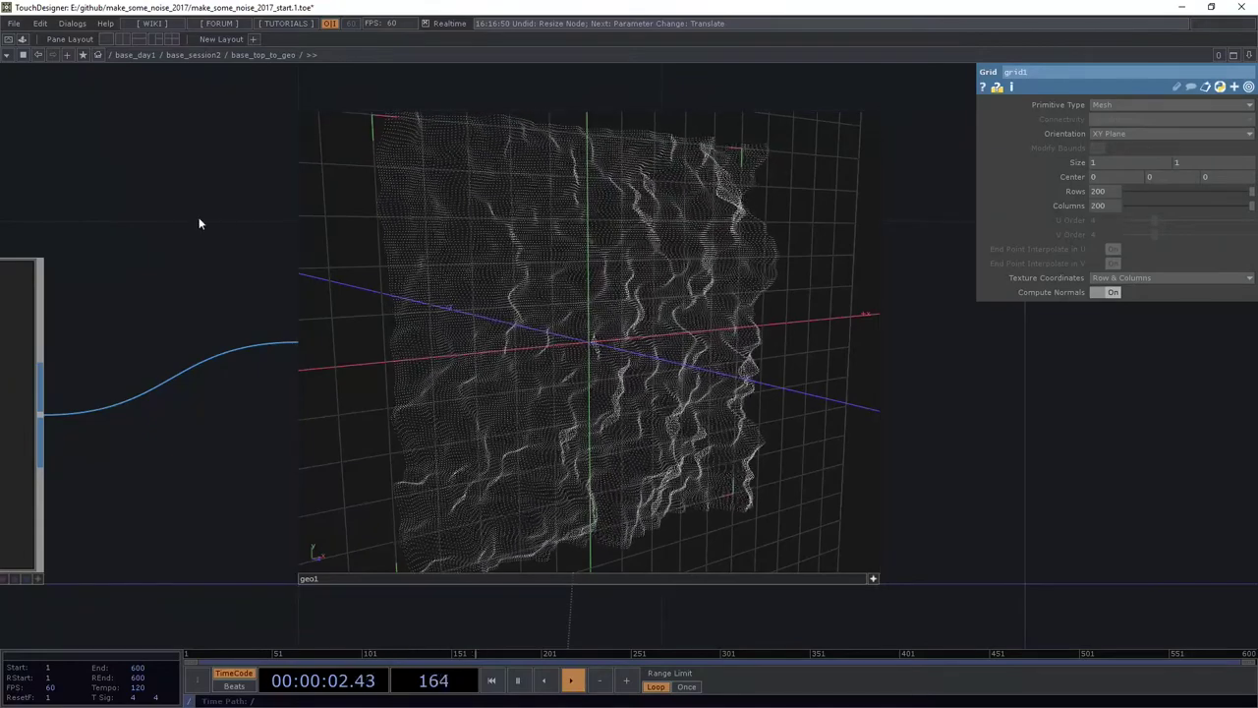
scroll(400, 266, down, 5)
scroll(193, 480, up, 3)
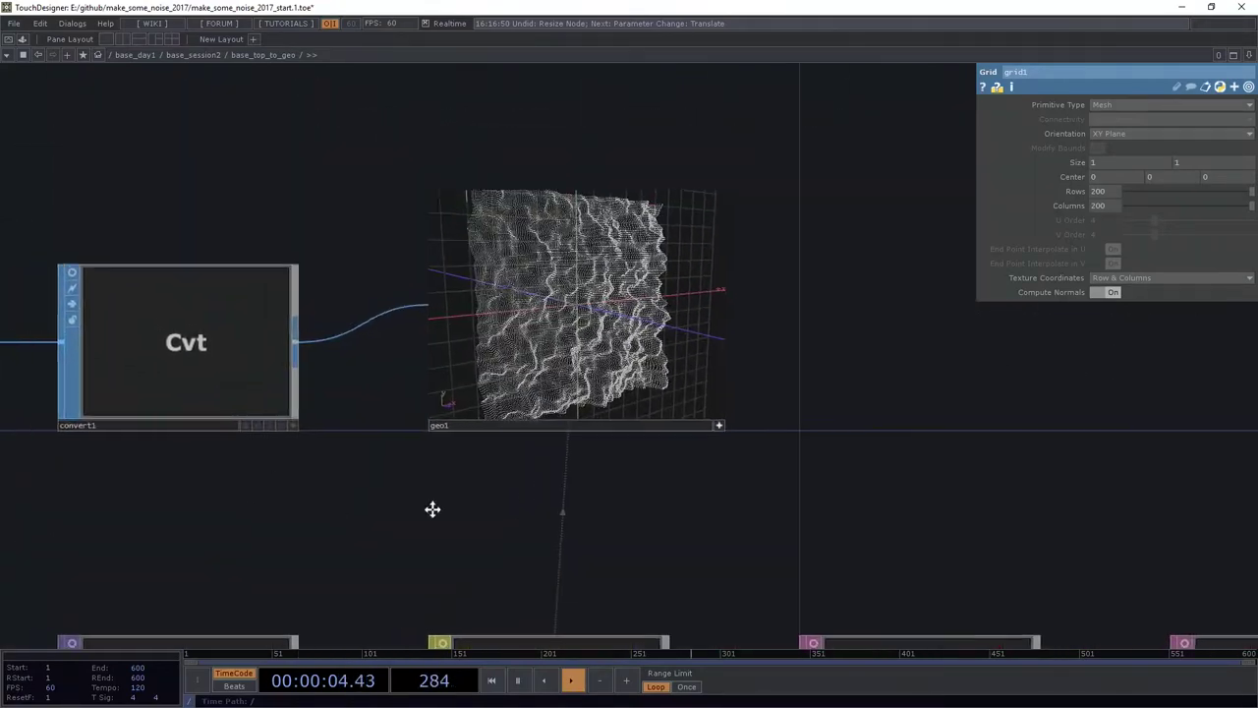
drag(432, 508, 379, 491)
scroll(777, 272, up, 3)
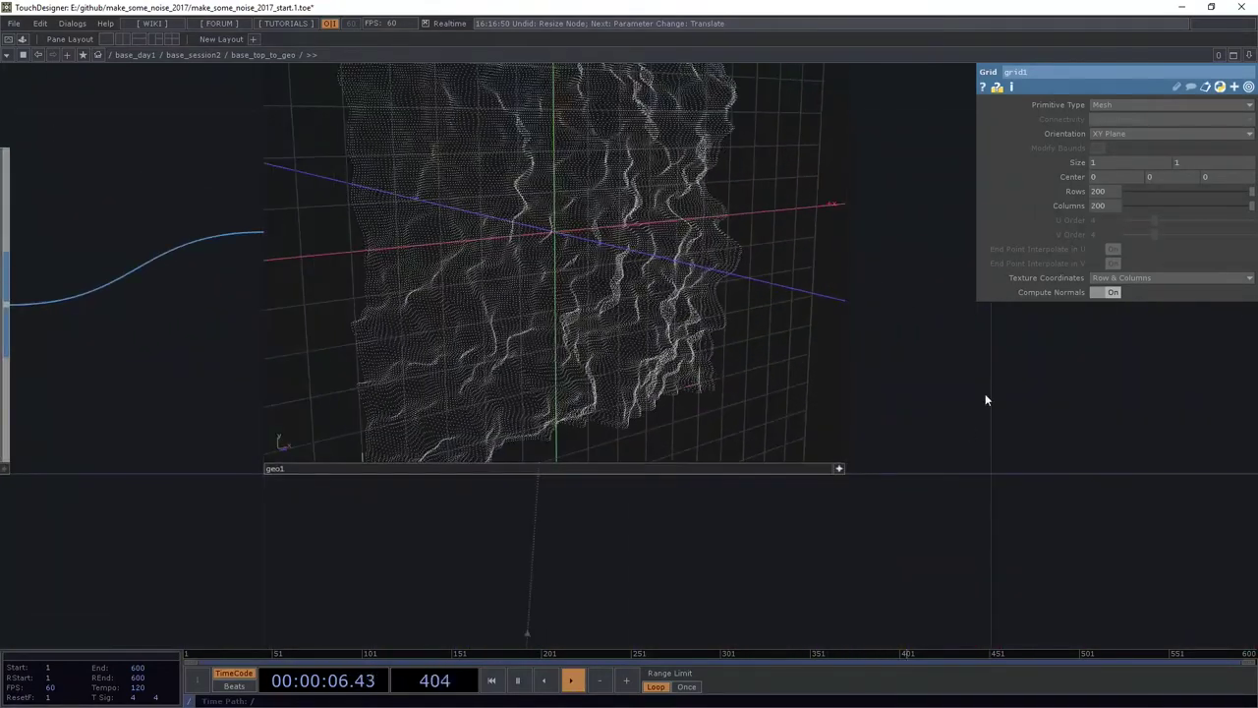
click(1125, 135)
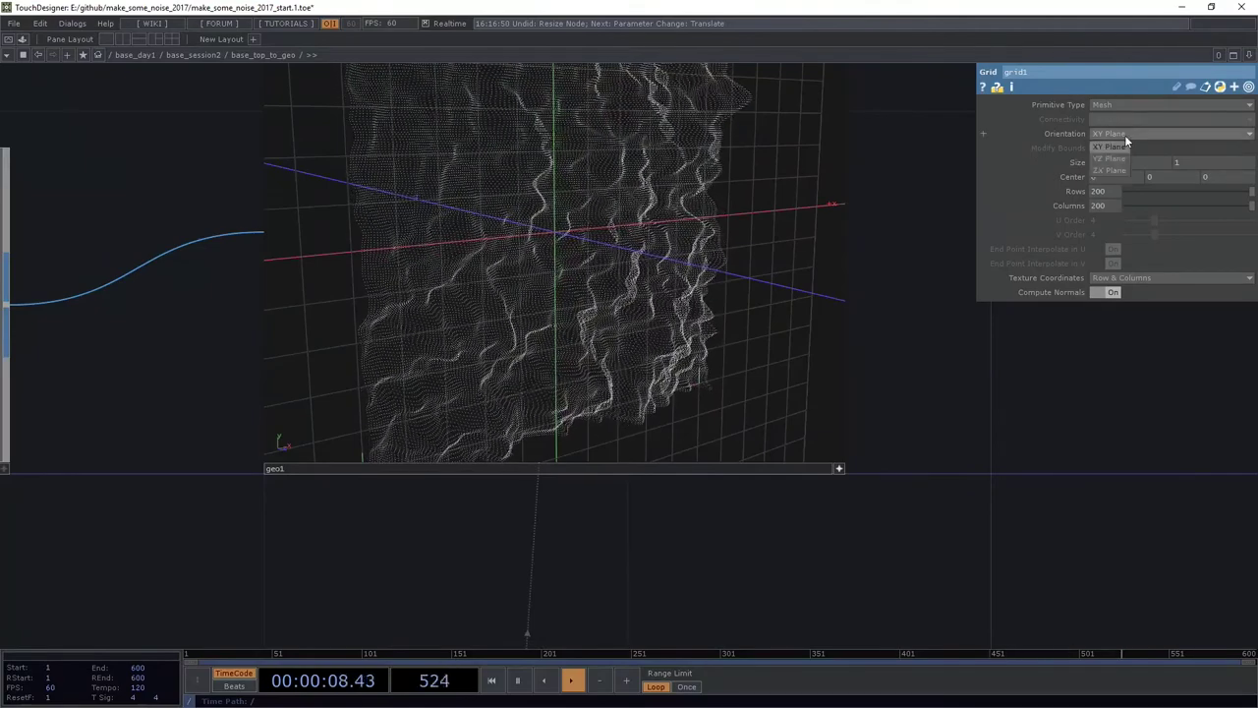
click(1115, 148)
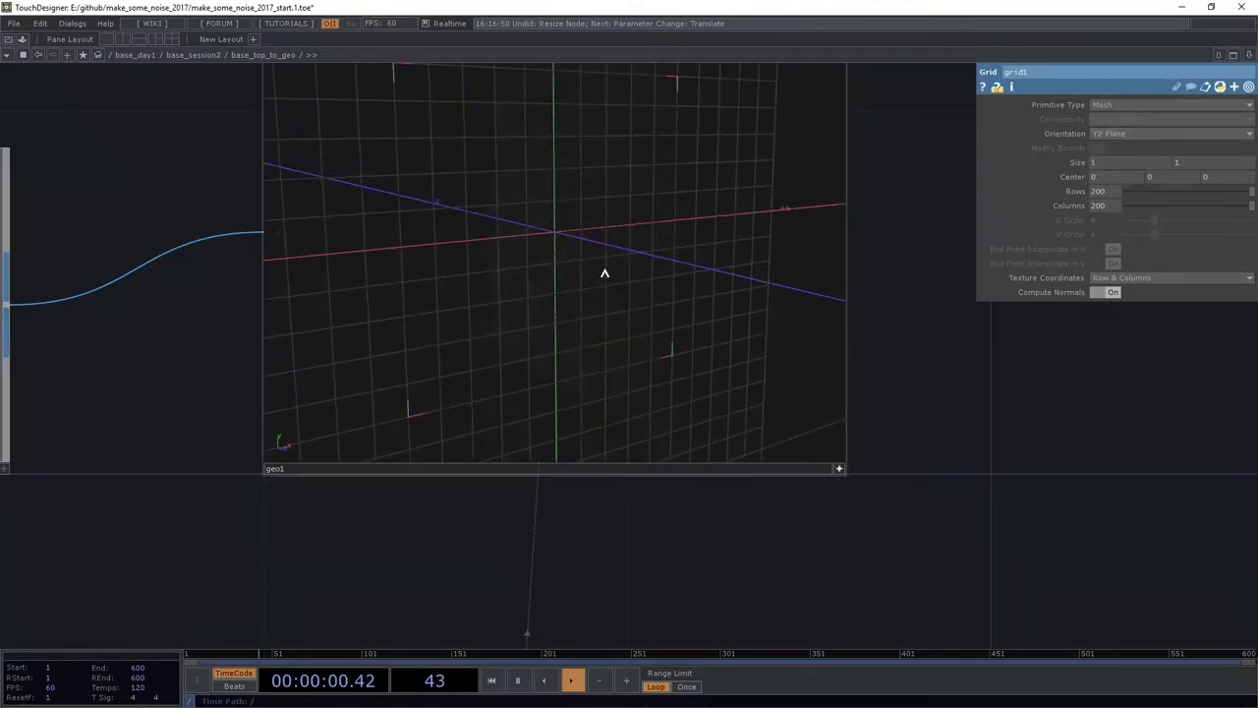
mouse_move(605, 273)
mouse_down()
mouse_move(593, 332)
mouse_move(655, 292)
mouse_move(553, 297)
mouse_move(475, 255)
mouse_move(596, 216)
mouse_move(551, 222)
mouse_move(554, 234)
mouse_move(562, 163)
mouse_move(571, 200)
mouse_move(619, 245)
mouse_move(627, 278)
mouse_move(623, 264)
mouse_move(697, 208)
mouse_move(615, 214)
mouse_move(687, 204)
mouse_up()
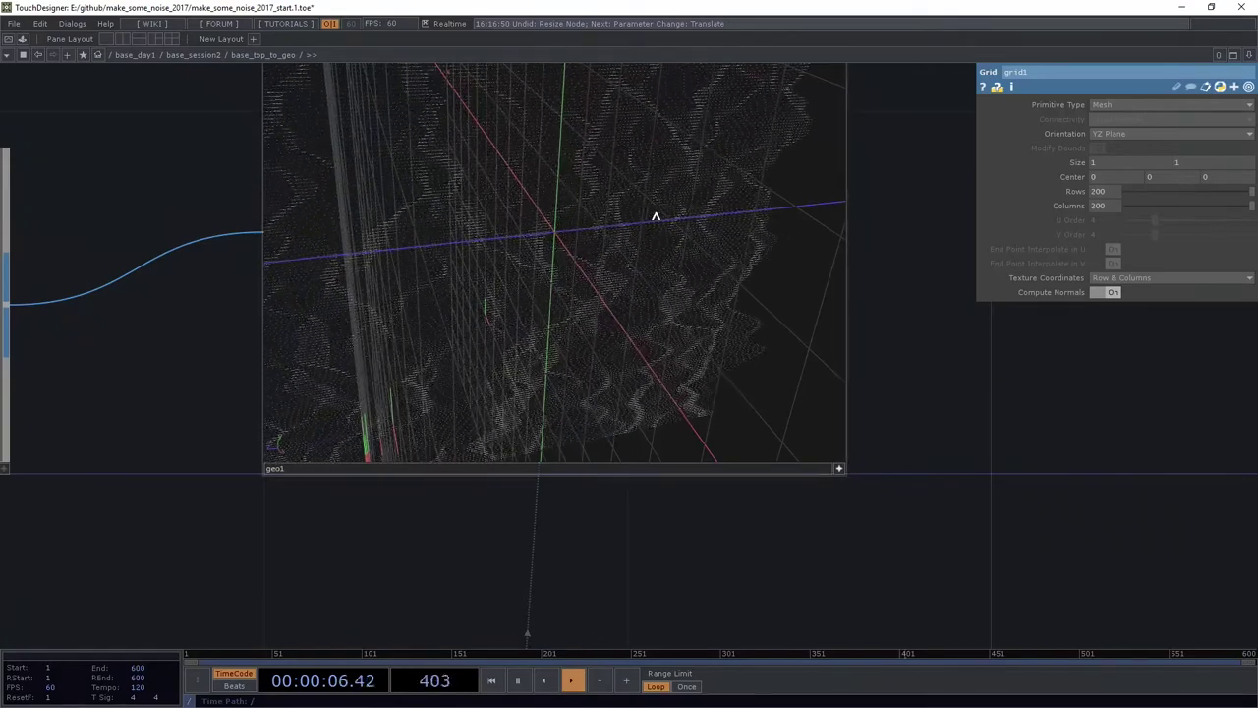
click(1141, 136)
click(1107, 172)
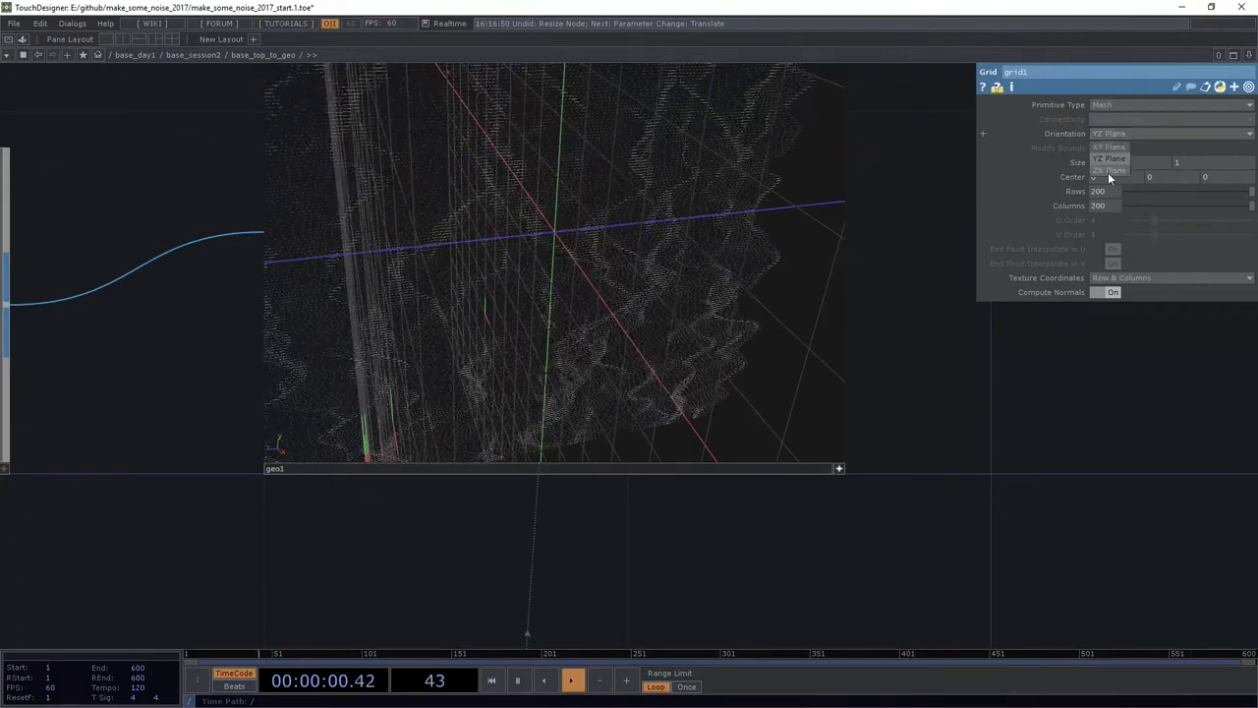
scroll(595, 256, down, 2)
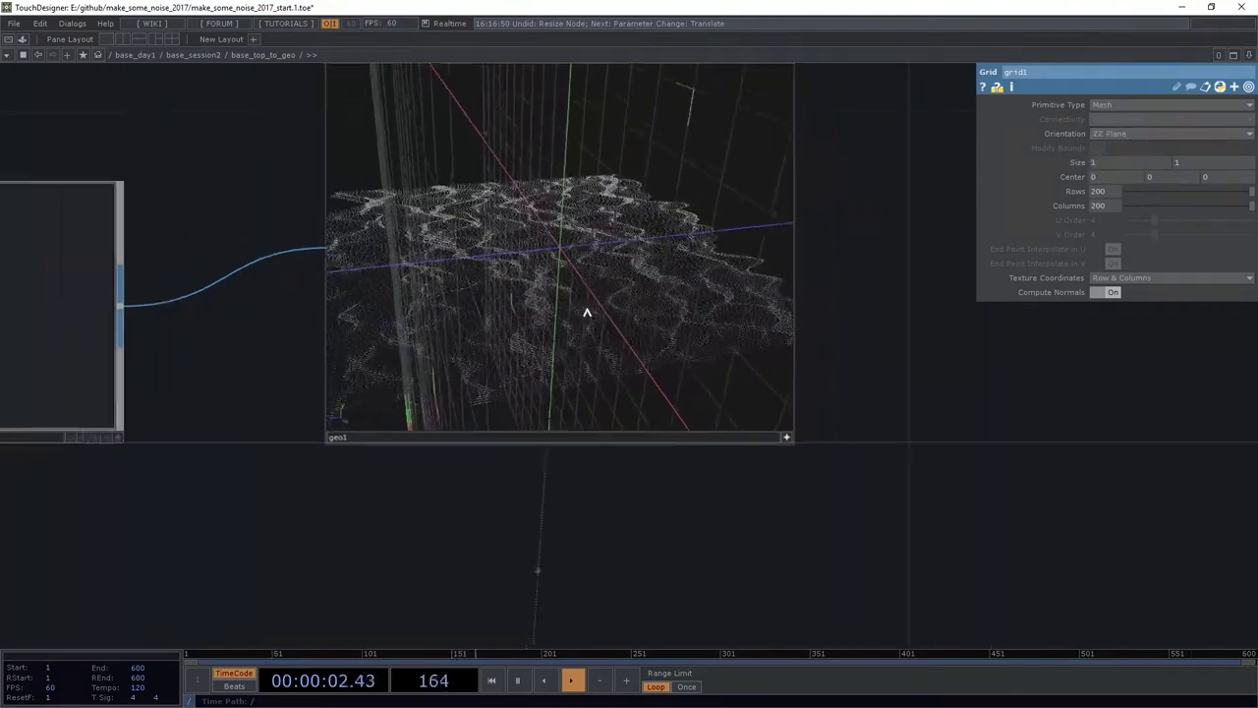
mouse_move(590, 325)
mouse_down()
mouse_move(649, 328)
mouse_move(654, 315)
mouse_move(640, 318)
mouse_up()
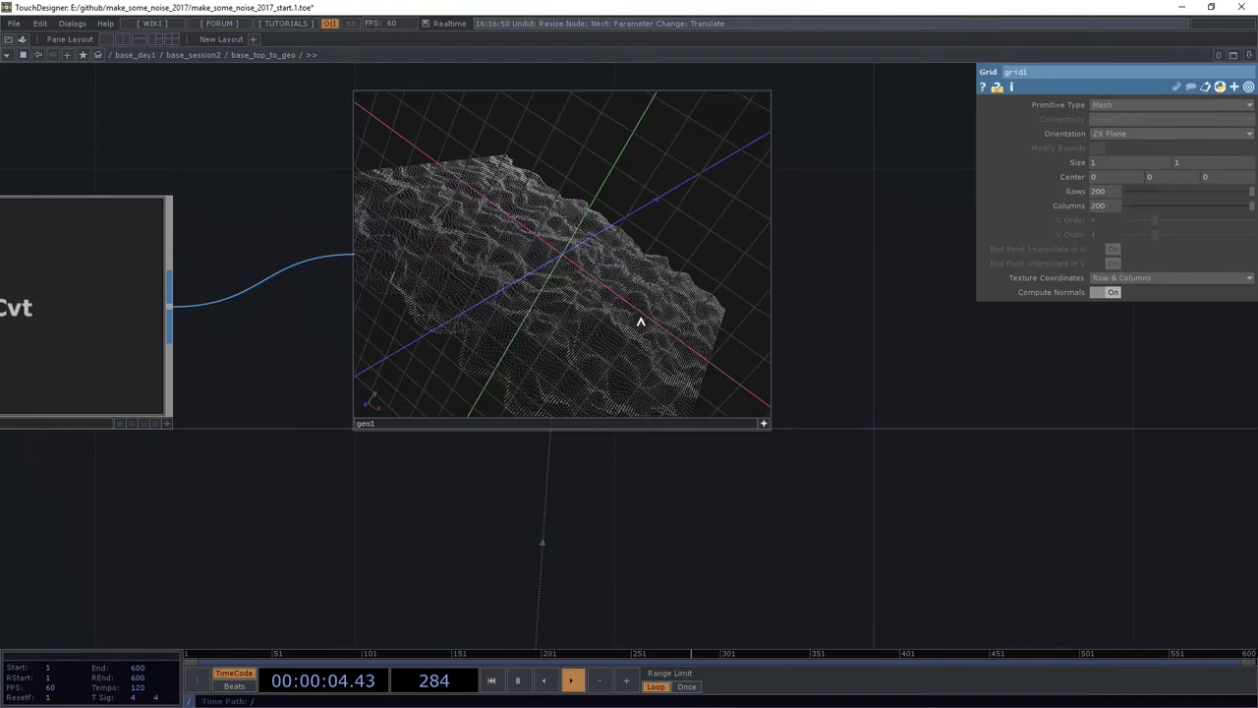
click(1130, 132)
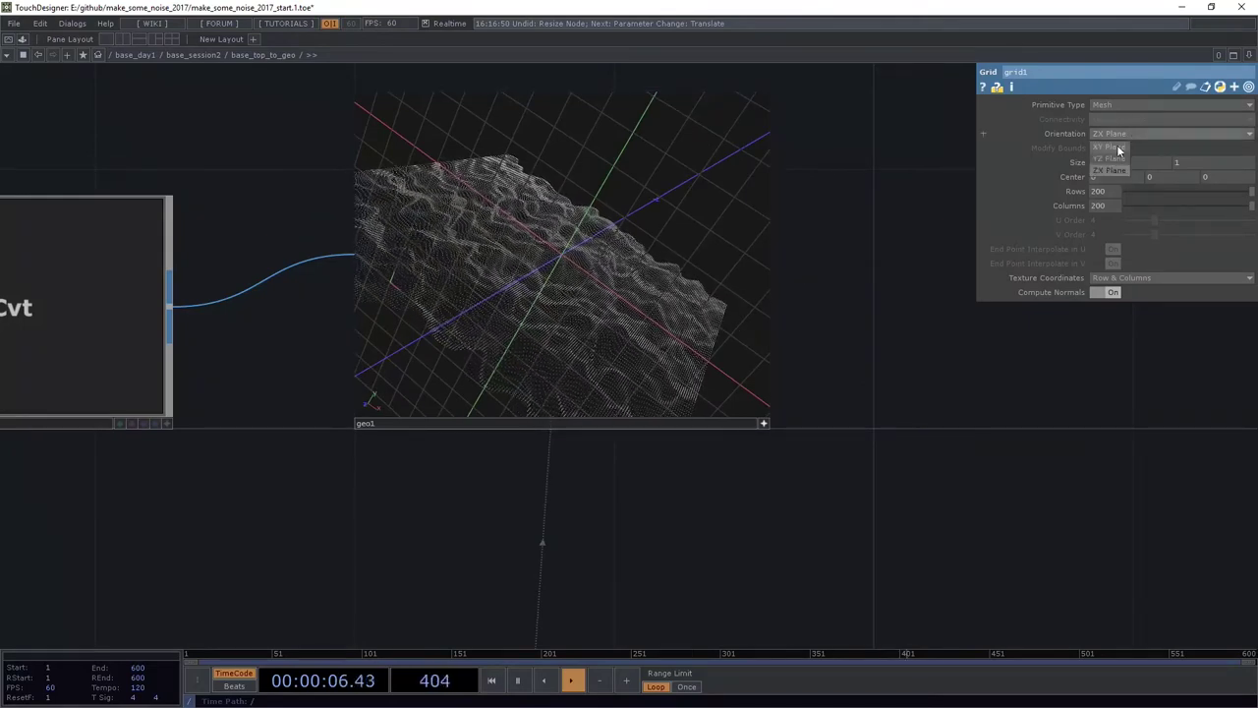
click(1121, 148)
drag(181, 514, 492, 472)
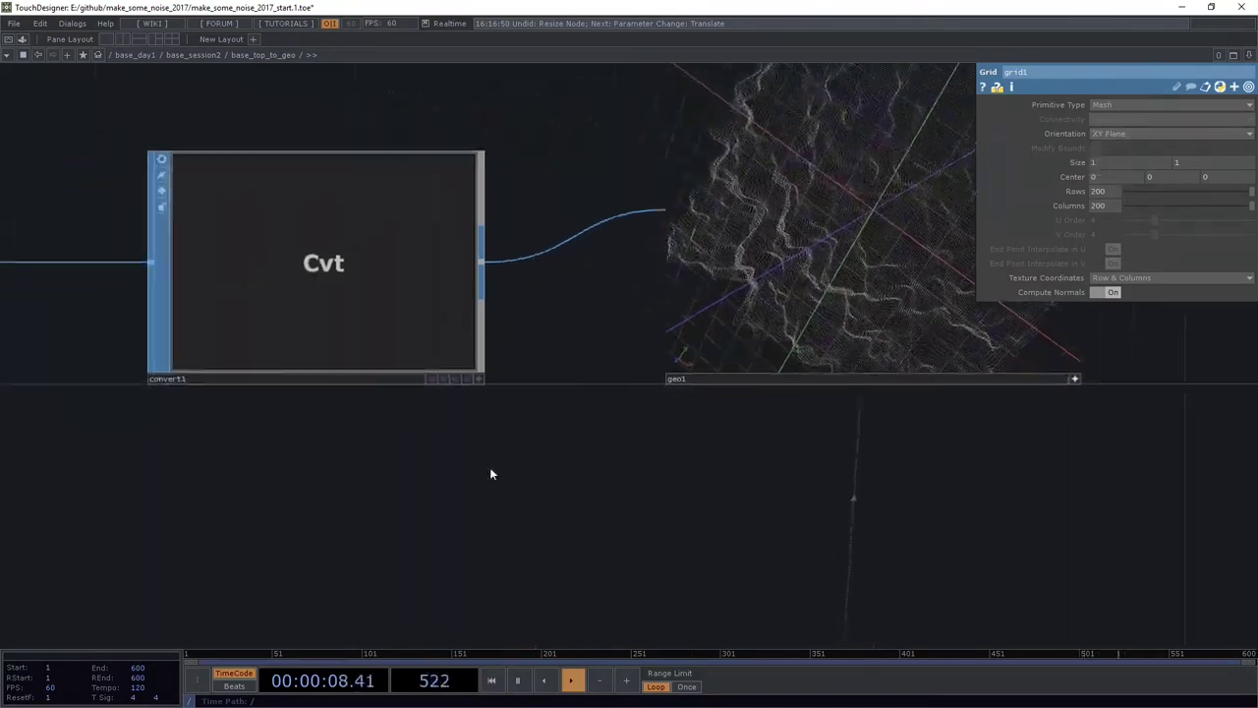
Step: Add a Sphere SOP from the SOP list and line it up above grid1
scroll(491, 472, down, 2)
drag(139, 171, 282, 250)
key(Tab)
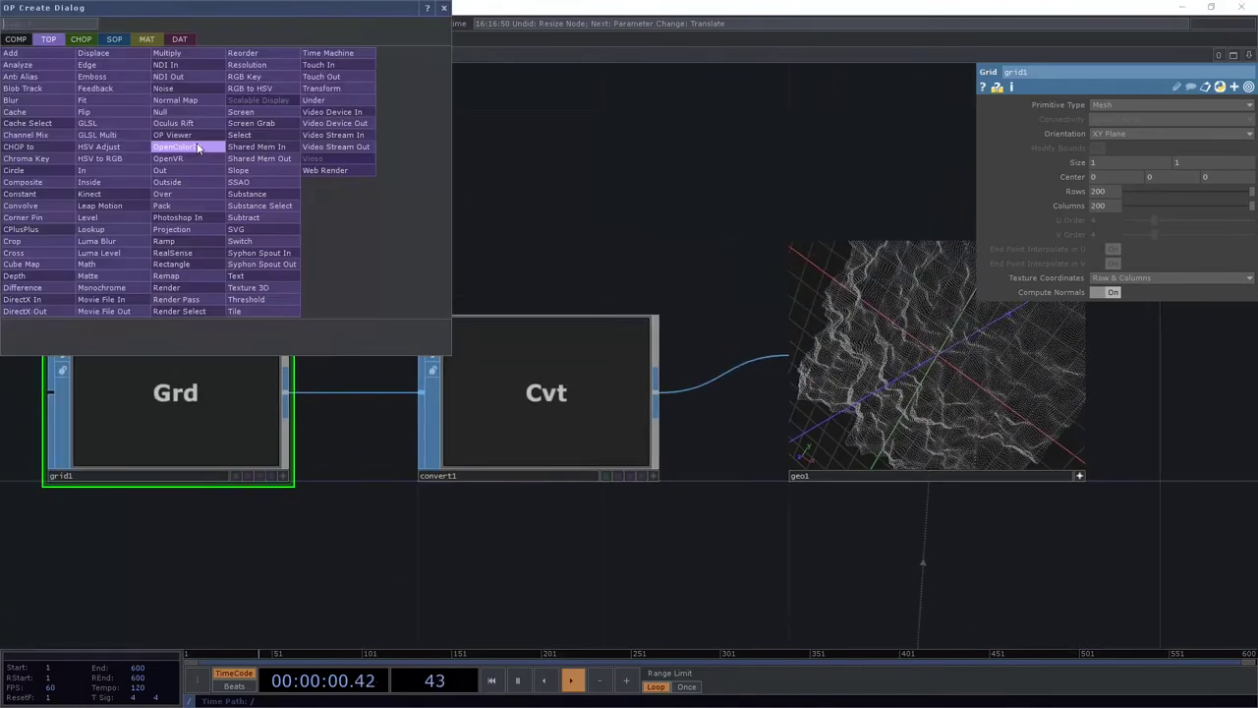
key(Tab)
key(Tab)
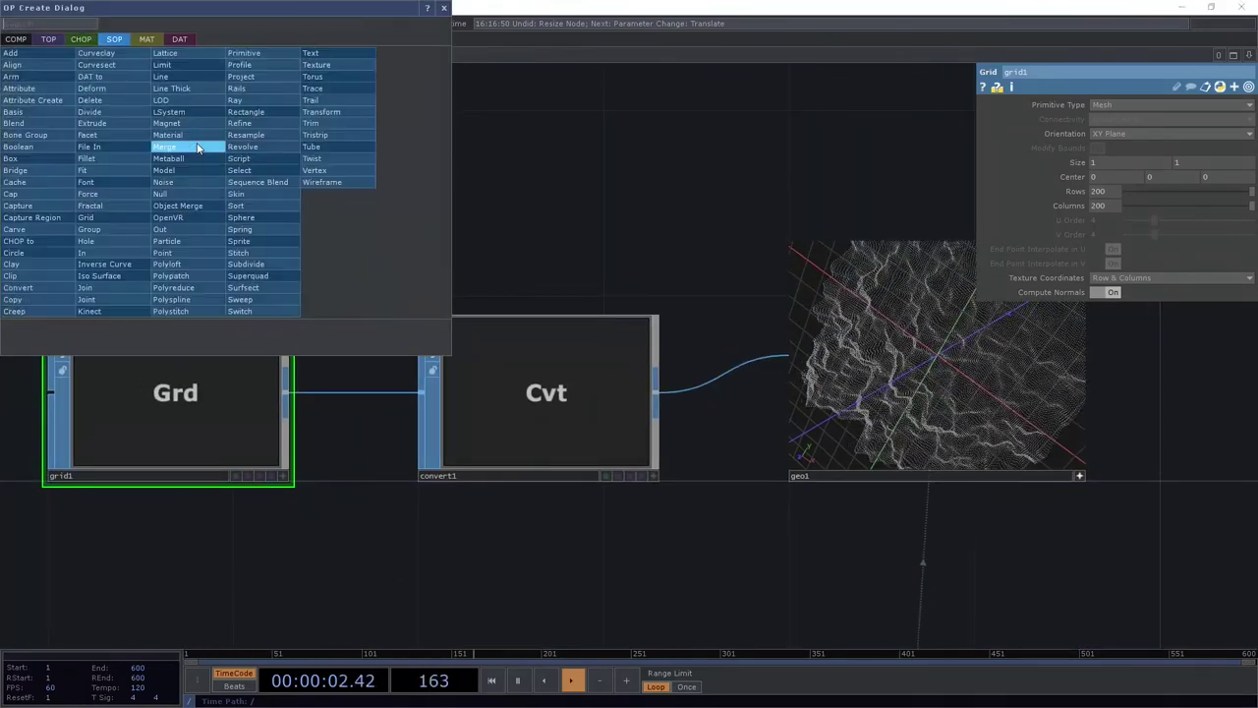
text(sph)
click(260, 218)
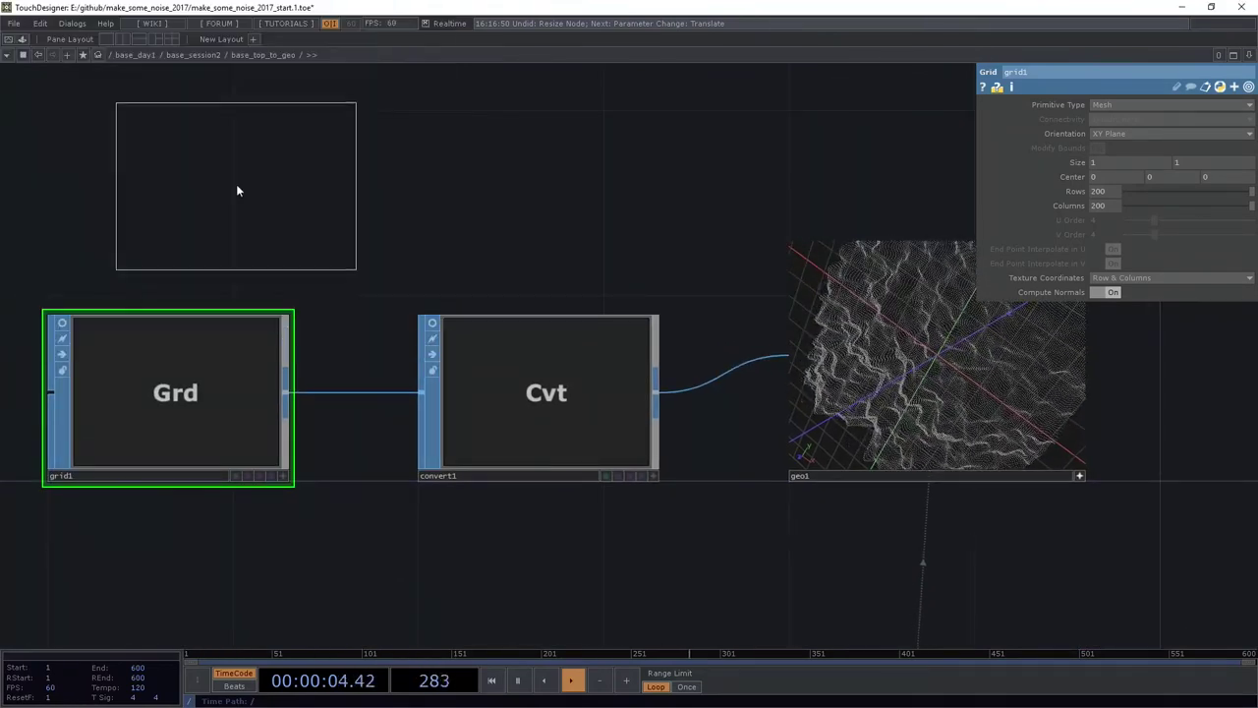
click(239, 191)
drag(199, 222, 143, 221)
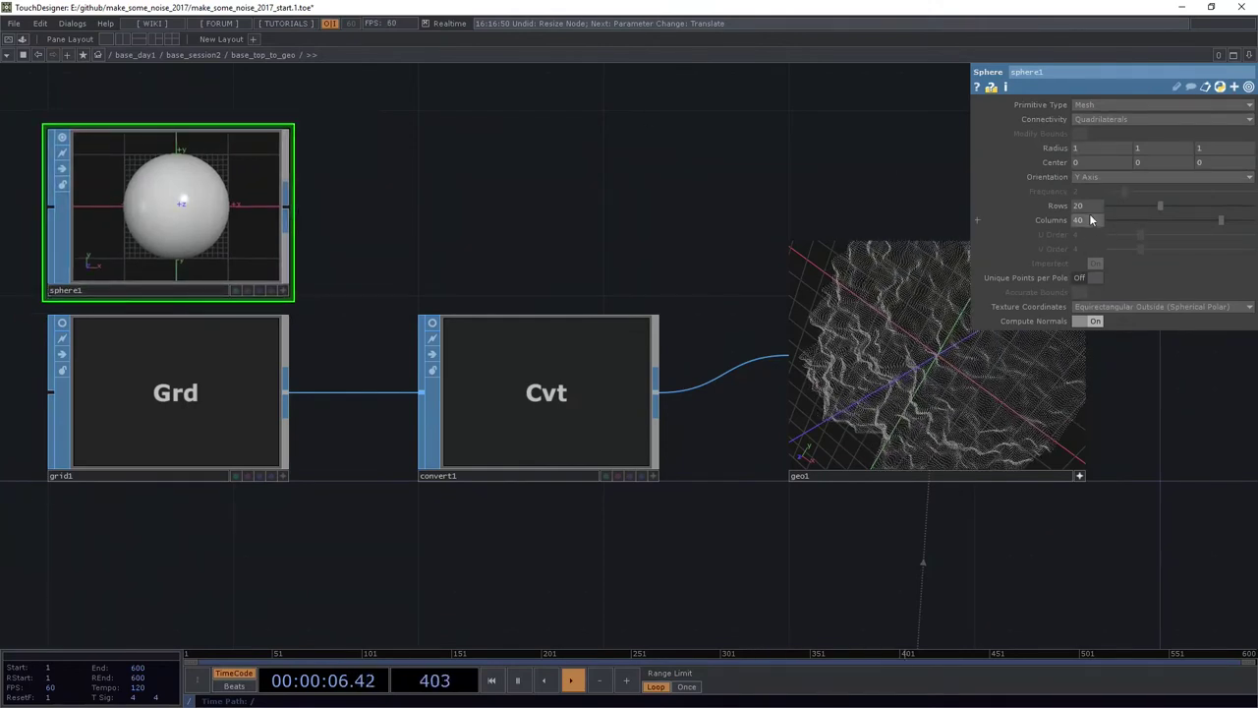
Step: Set sphere1 to 100 rows and 100 columns
text(100)
key(Tab)
text(100)
key(Return)
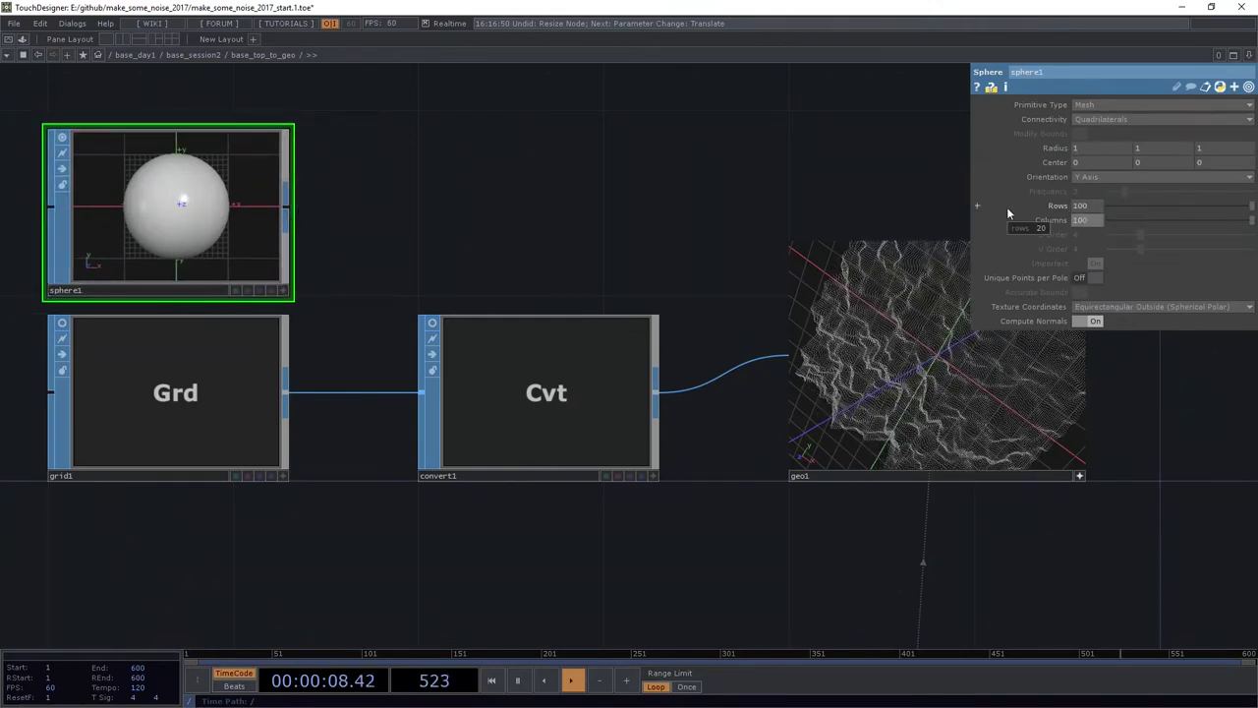
drag(236, 216, 187, 226)
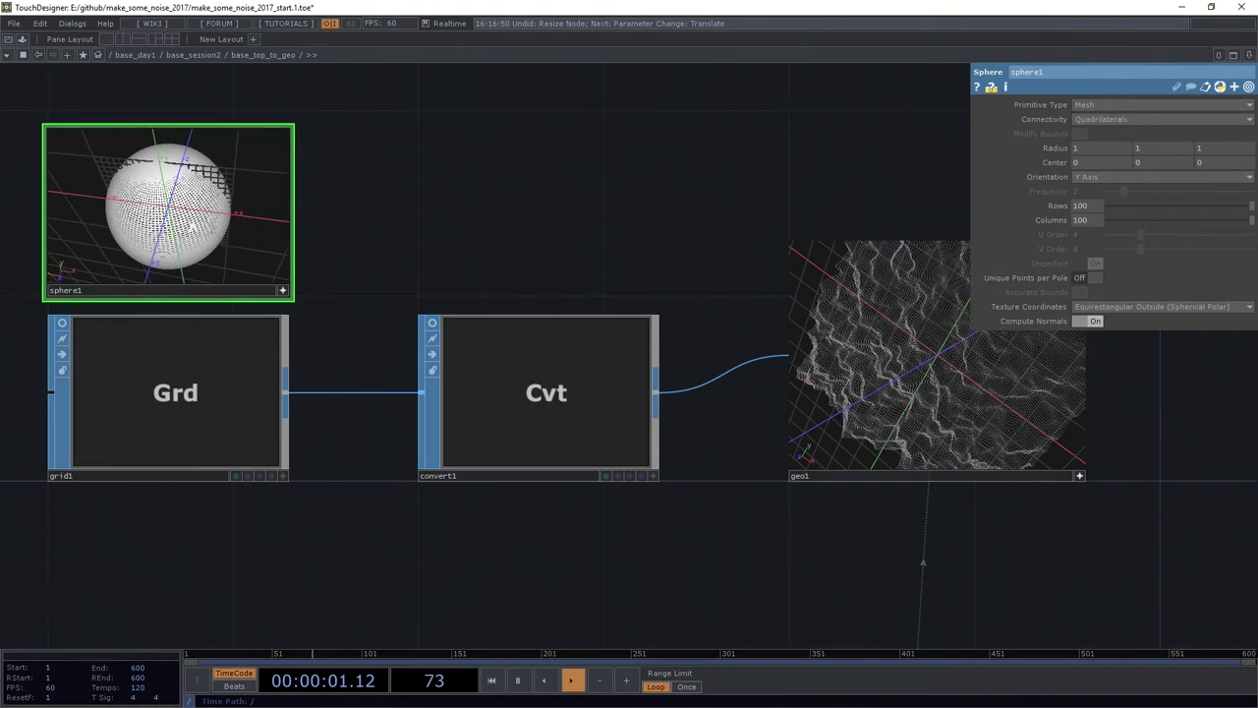
Step: Wire sphere1's output into convert1 so geo1 shows the sphere
click(282, 290)
drag(297, 207, 421, 392)
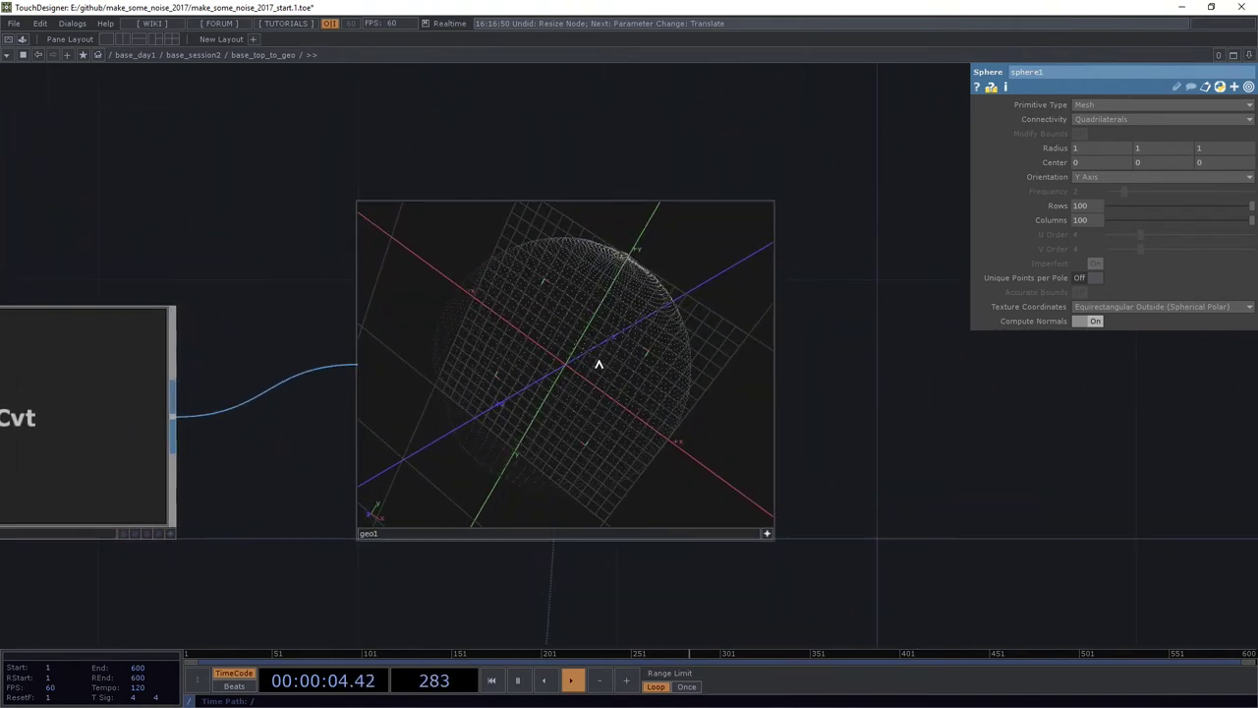
mouse_move(611, 436)
mouse_down()
mouse_move(595, 354)
mouse_move(592, 438)
mouse_move(592, 373)
mouse_move(576, 357)
mouse_move(793, 416)
mouse_up()
scroll(688, 394, up, 5)
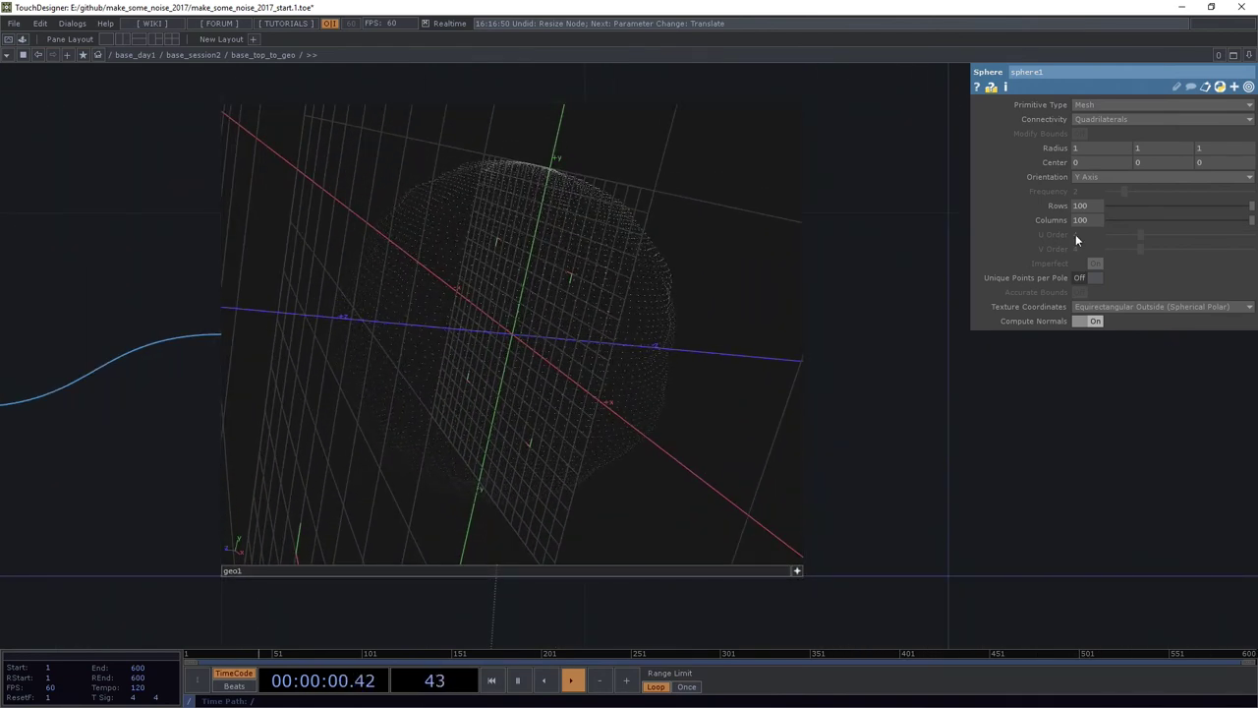
Step: Raise sphere1 to 250 rows and 250 columns and inspect the denser point sphere
text(250)
key(Tab)
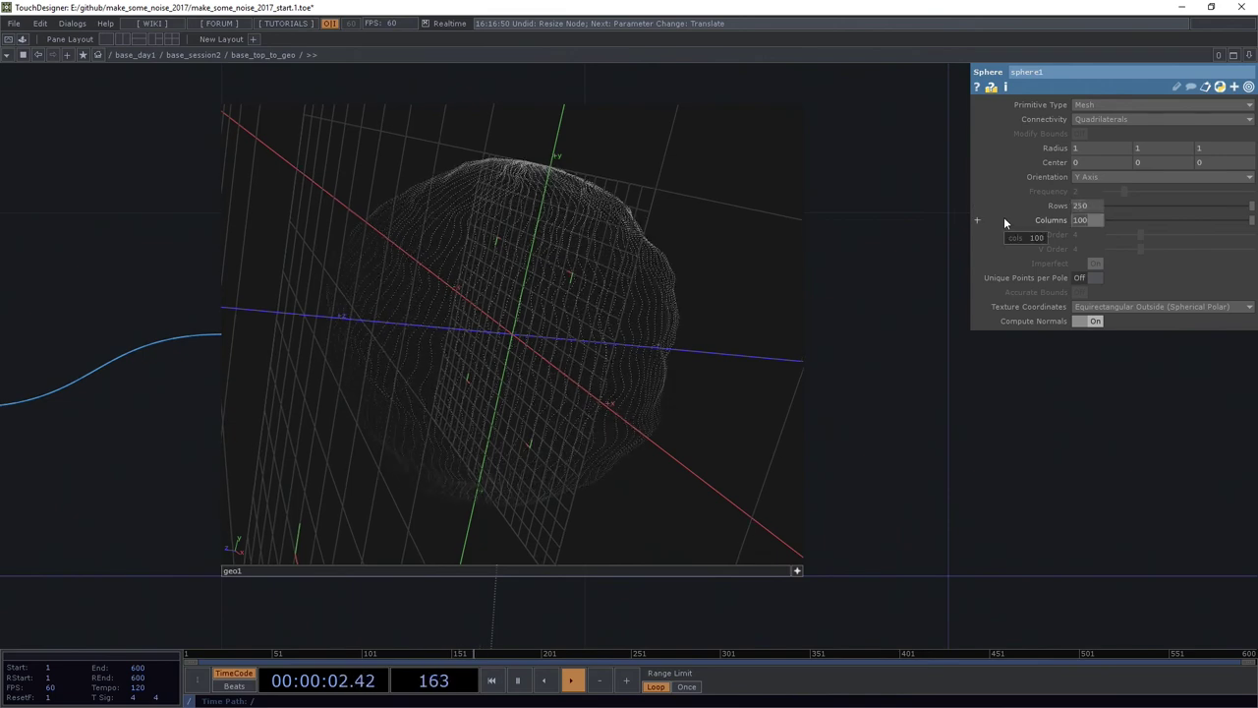
text(250)
key(Return)
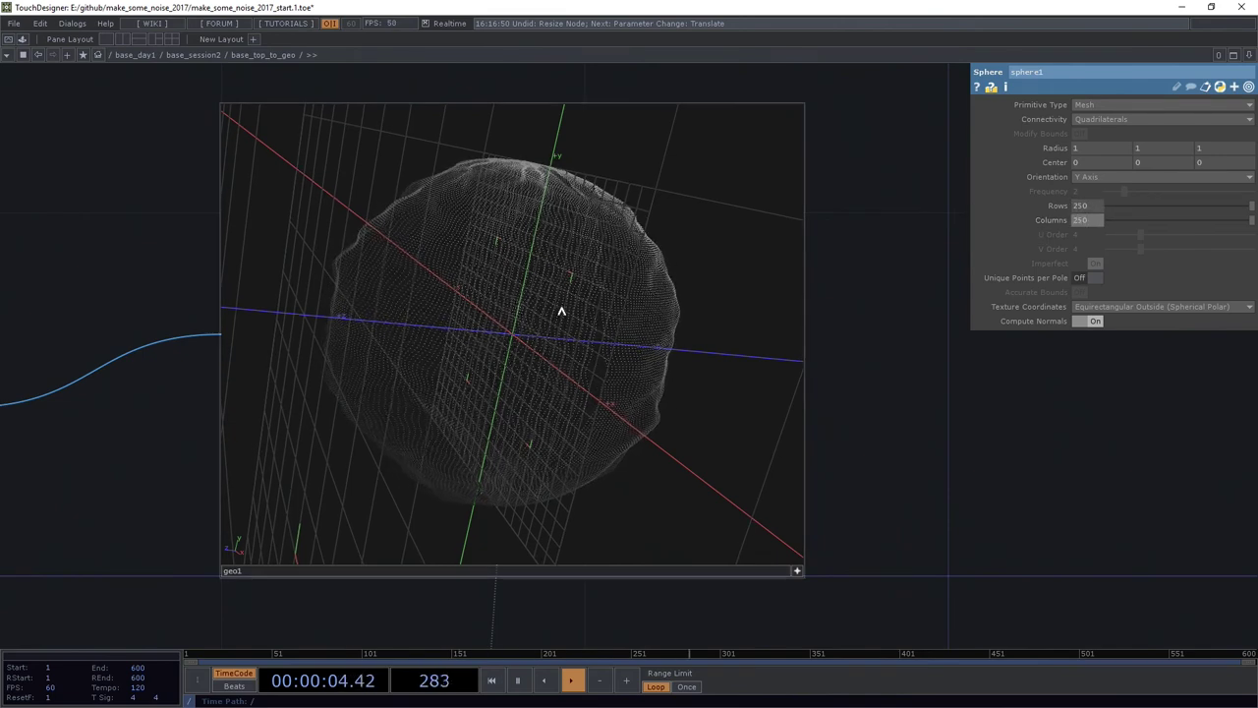
mouse_move(540, 351)
mouse_down()
mouse_move(572, 364)
mouse_move(632, 354)
mouse_move(567, 379)
mouse_move(464, 327)
mouse_move(682, 320)
mouse_up()
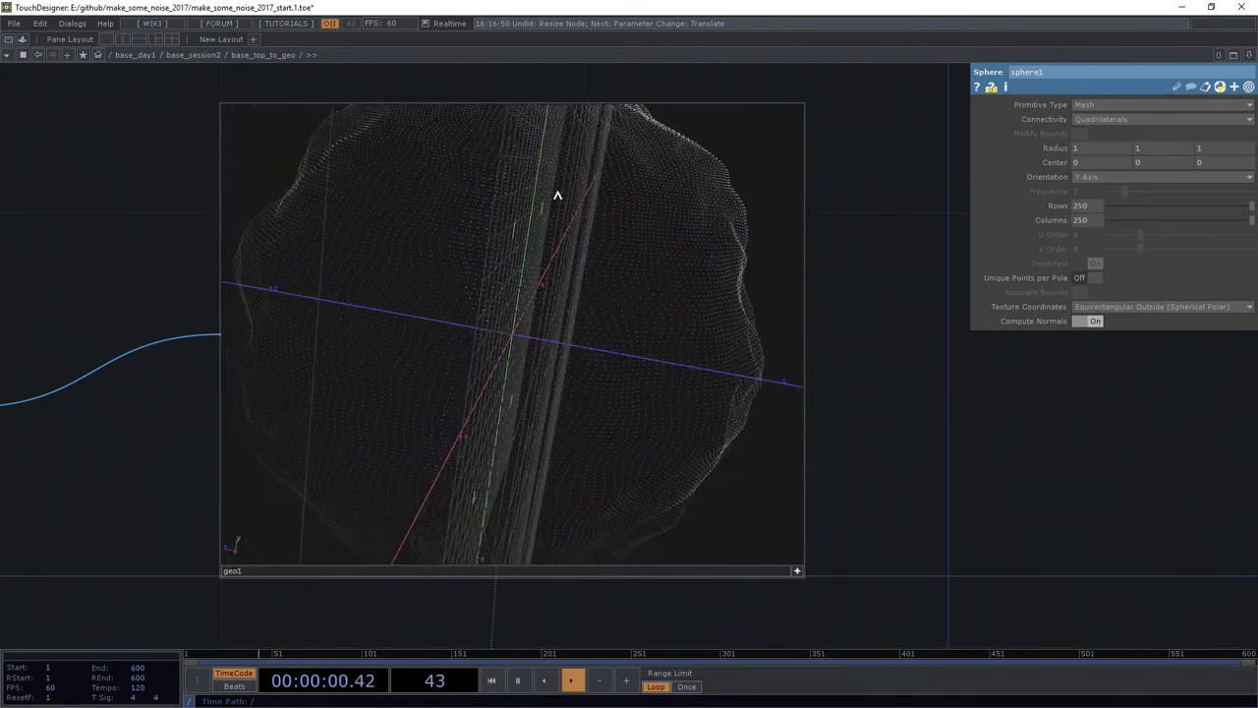
mouse_move(538, 165)
mouse_down()
mouse_move(534, 281)
mouse_move(566, 264)
mouse_move(525, 258)
mouse_up()
scroll(539, 245, down, 3)
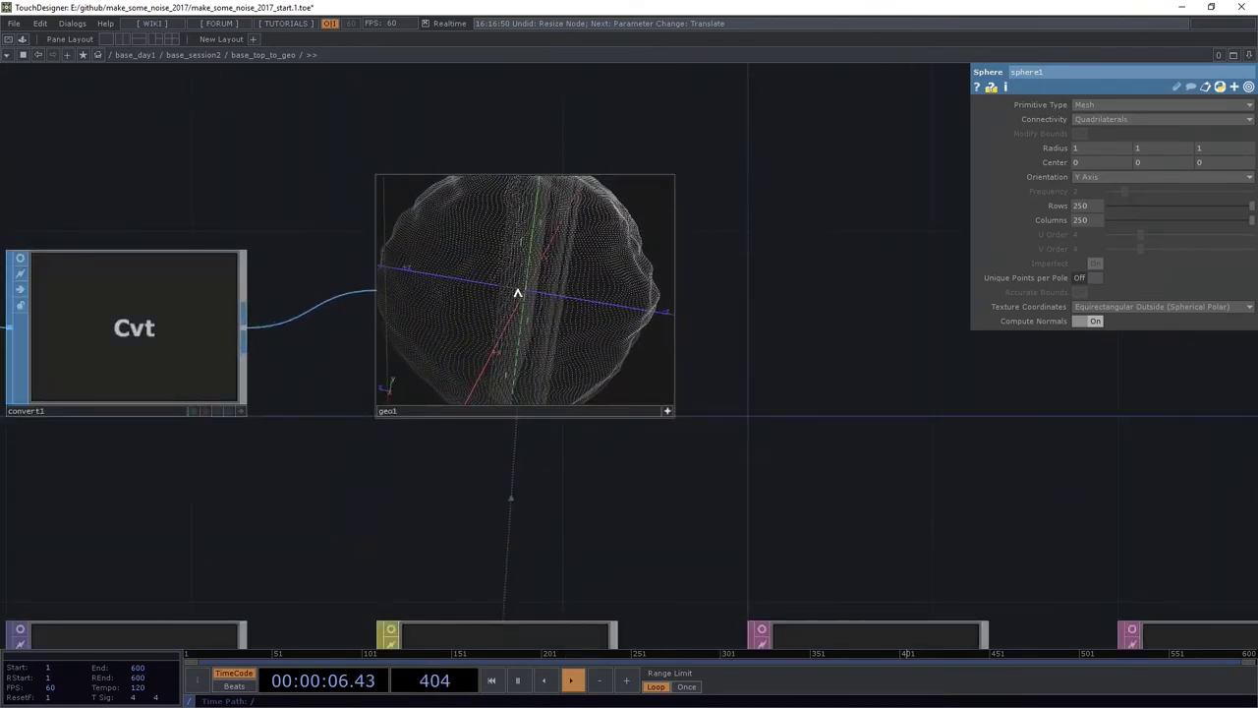
Step: Give phong1GLSL a dispScale uniform of 0.63 and check the stronger displacement in geo1
click(477, 634)
scroll(620, 432, up, 2)
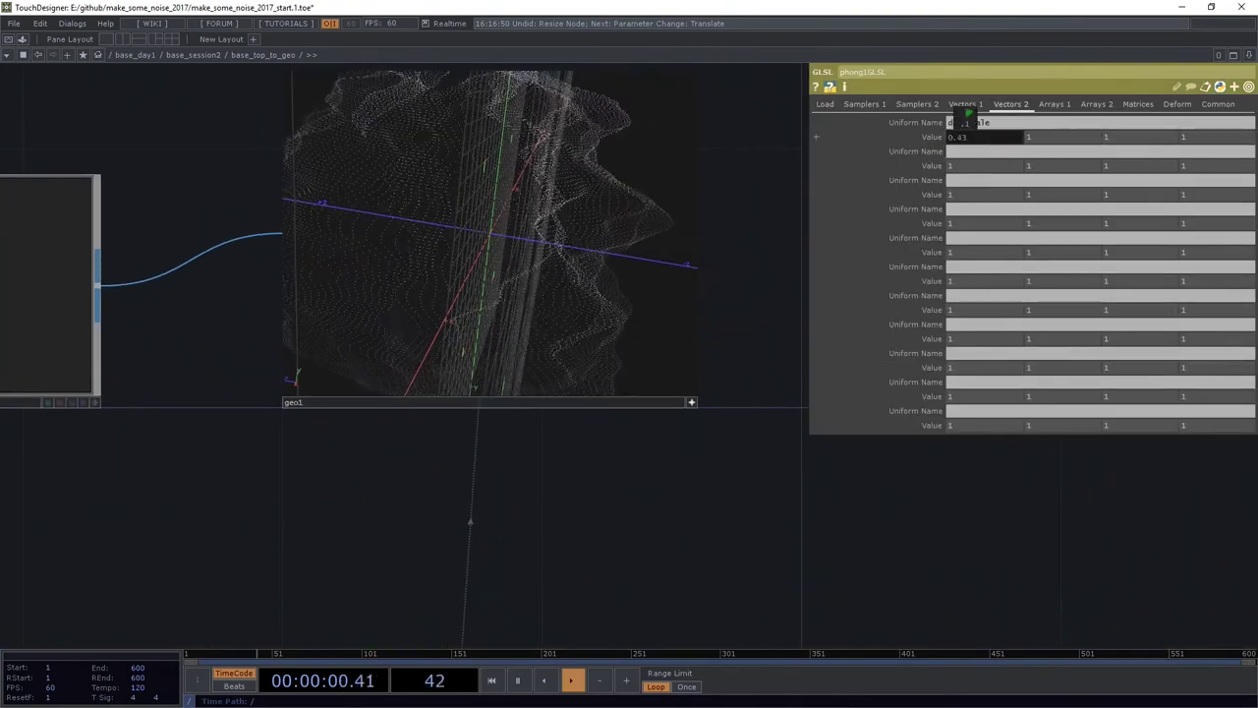
key(Return)
click(576, 261)
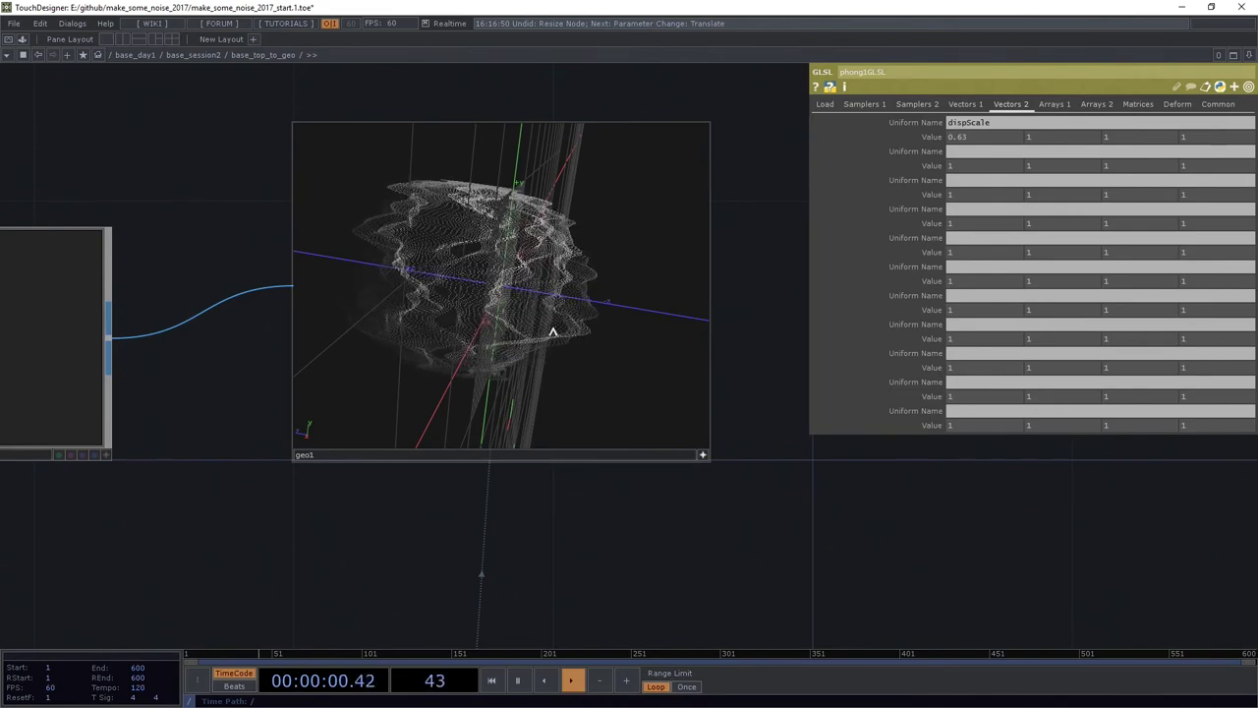
scroll(482, 334, up, 2)
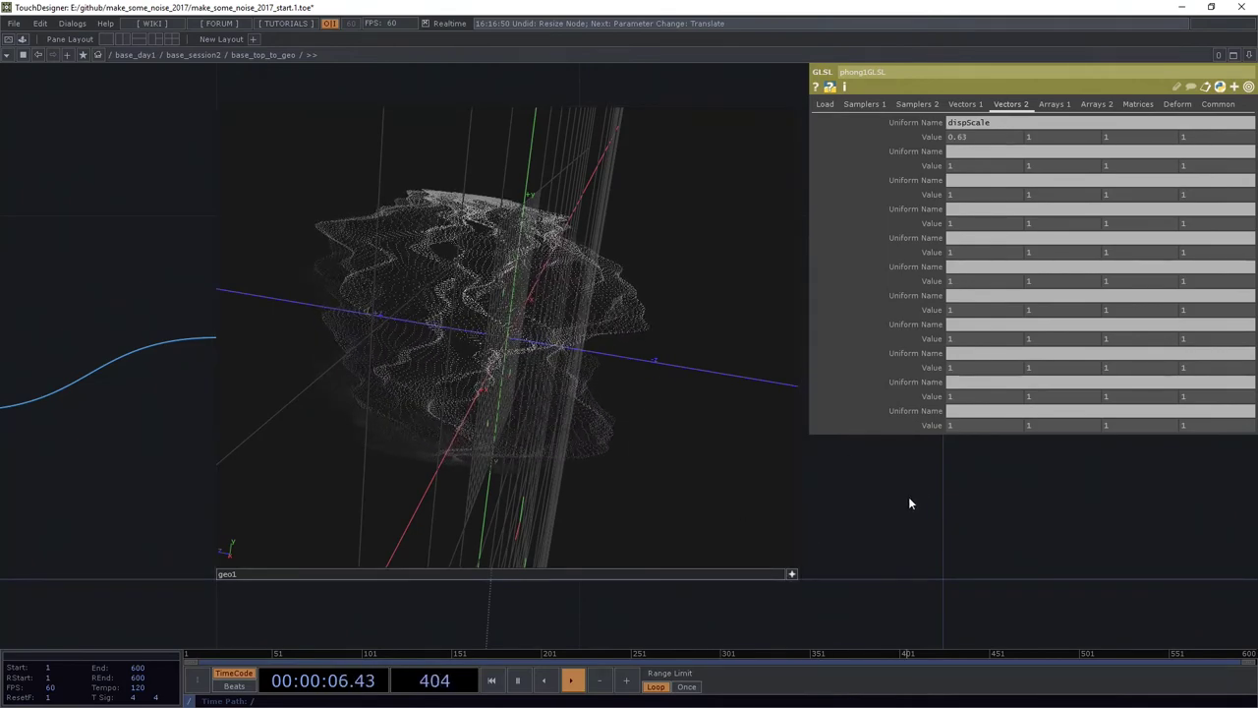
Step: Fit the base_session2 network and pan across the sphere, grid, GLSL, Null and Text nodes
key(h)
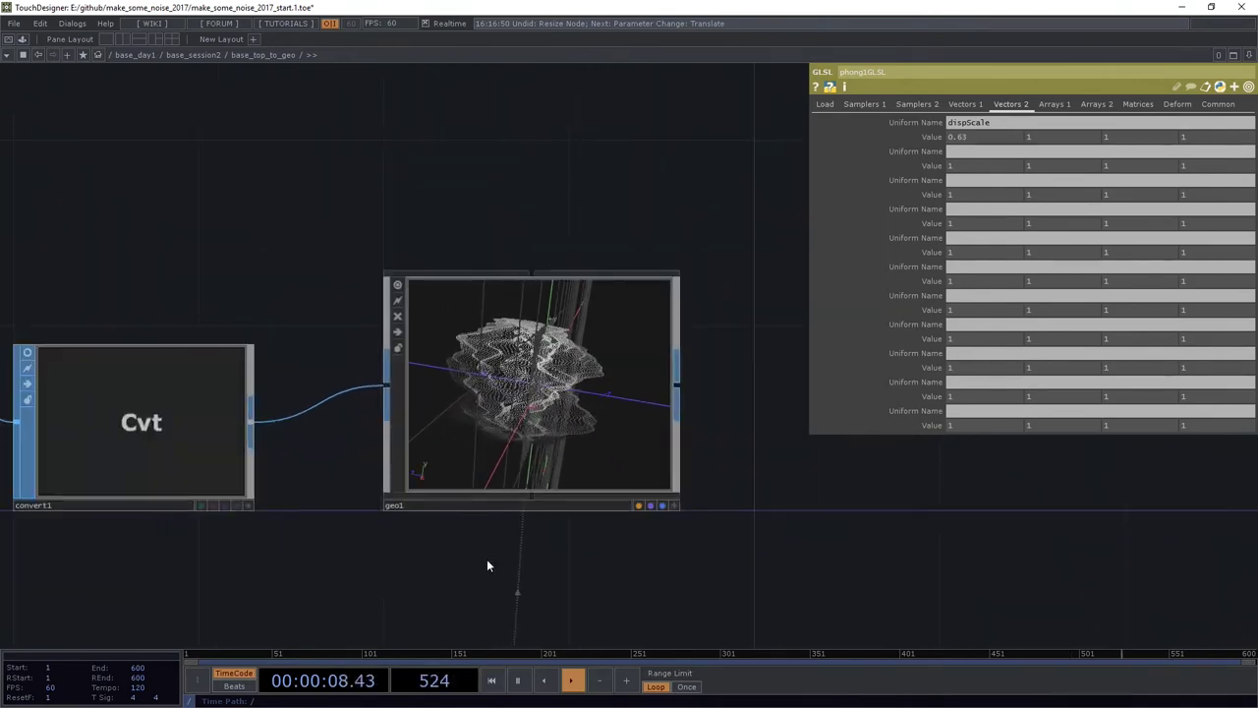
drag(252, 387, 493, 386)
drag(637, 435, 324, 317)
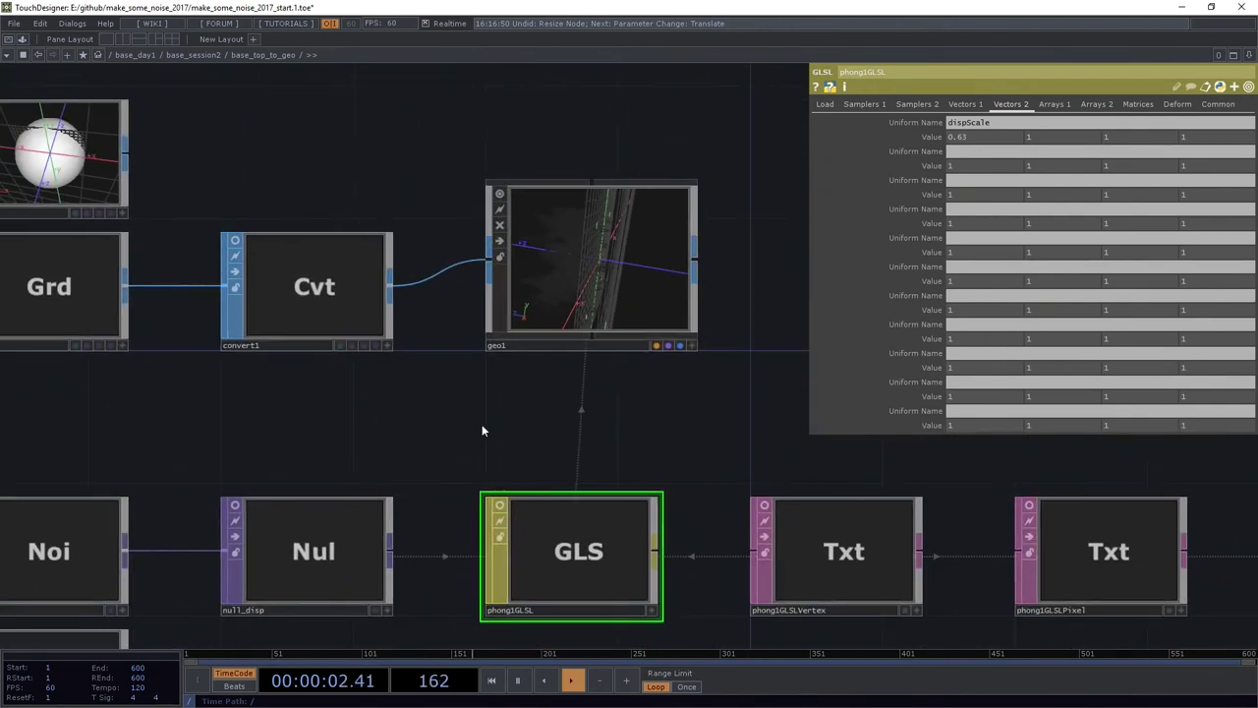
Step: Add a Grid SOP to the empty component network and place it at the left
scroll(493, 416, down, 10)
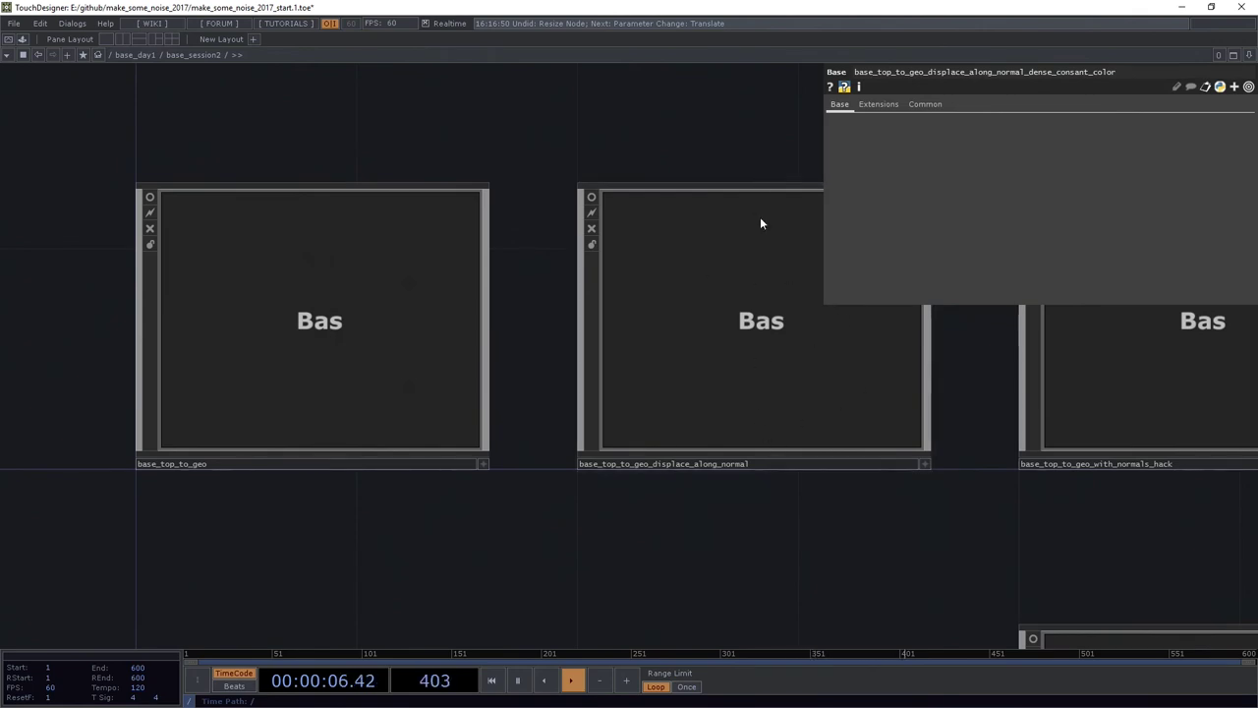
scroll(560, 419, up, 5)
scroll(560, 419, up, 5)
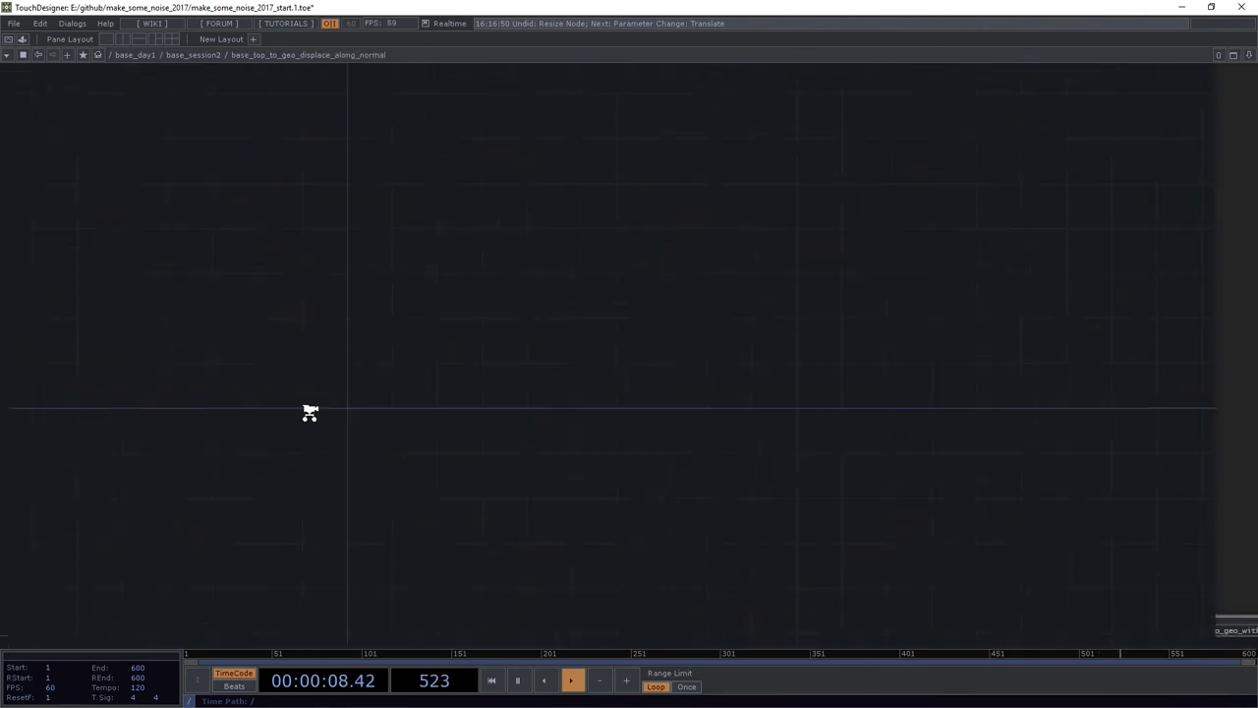
key(Tab)
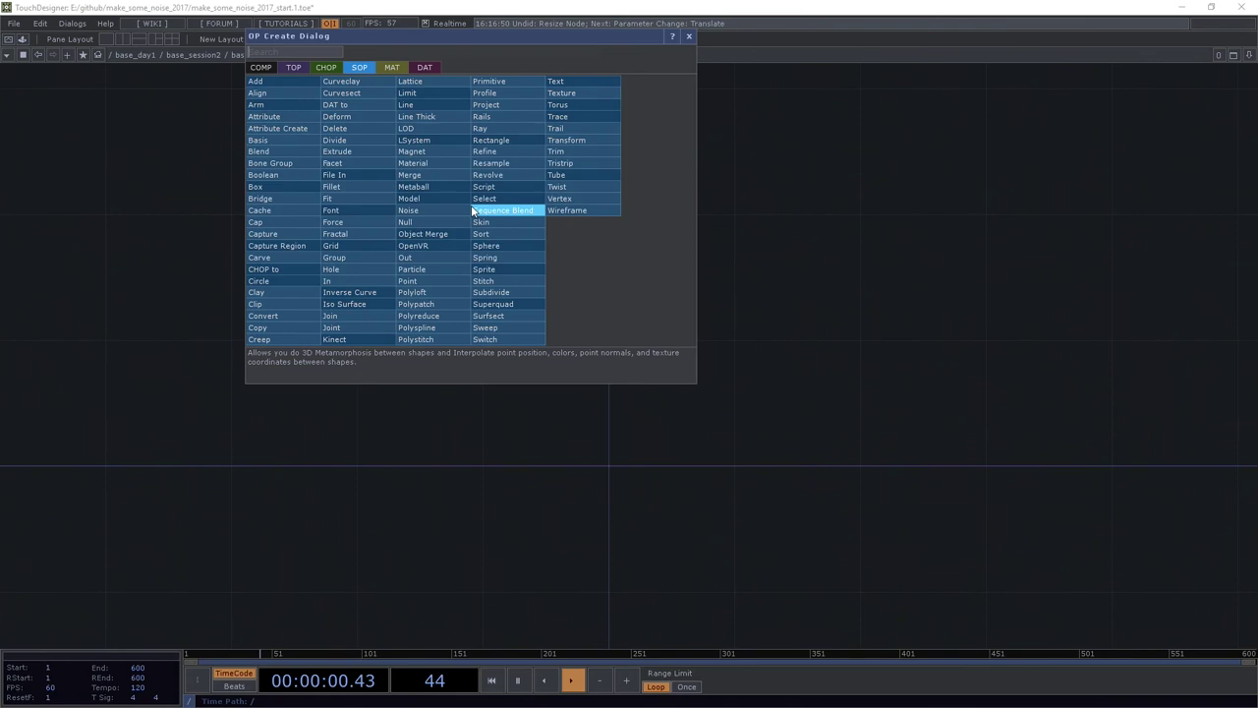
key(Tab)
key(Tab)
key(Tab)
key(Tab)
text(sph)
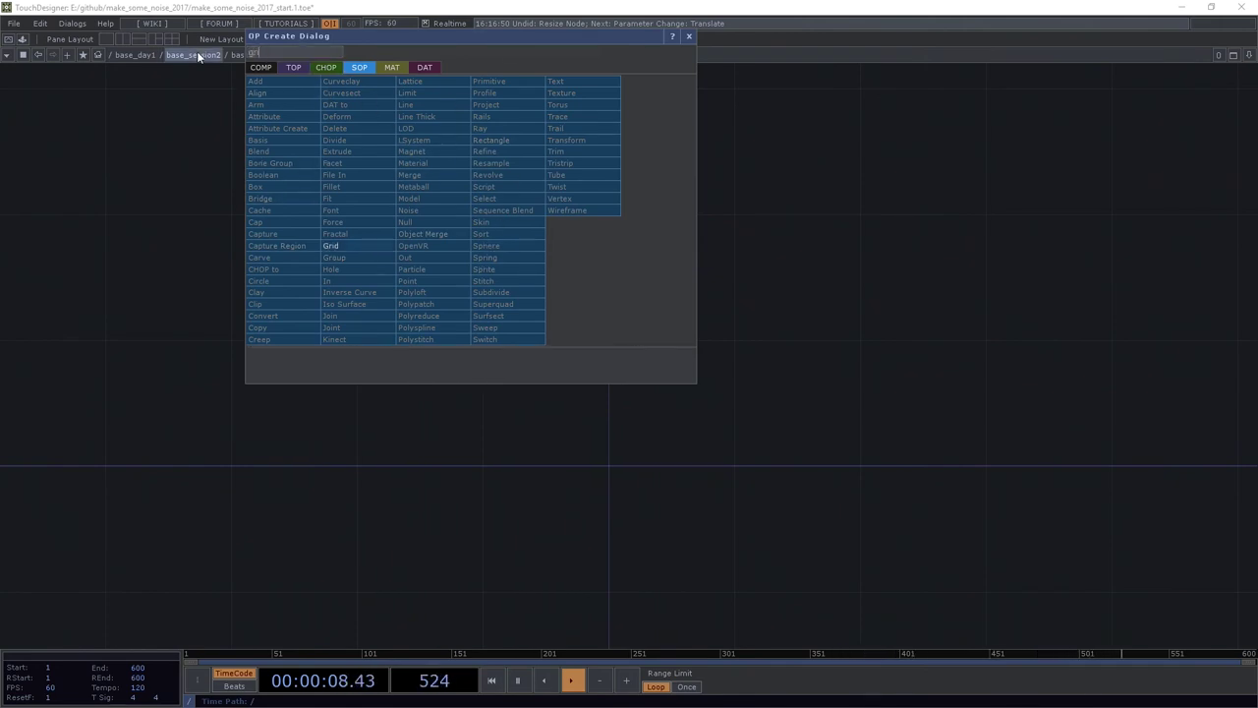
click(385, 246)
drag(449, 349, 632, 211)
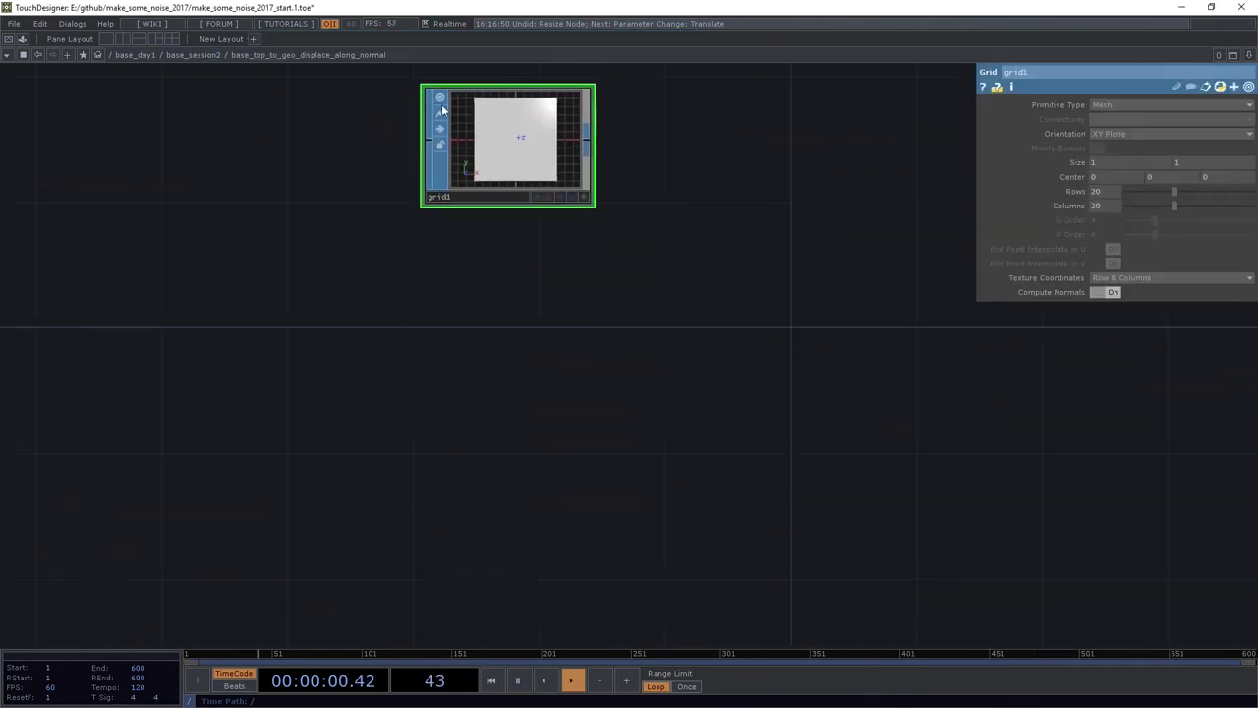
key(ctrl+c)
key(ctrl+v)
click(87, 251)
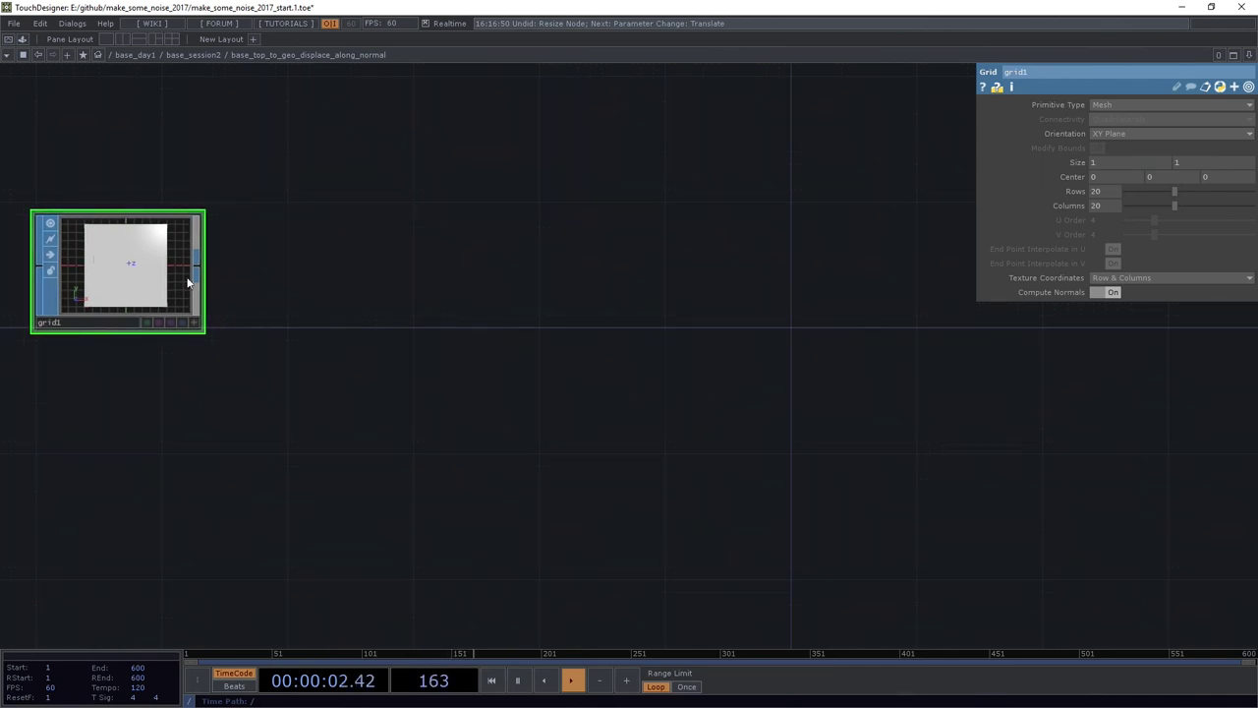
Step: Add convert1 wired from grid1 and set it to convert to Particles
key(Tab)
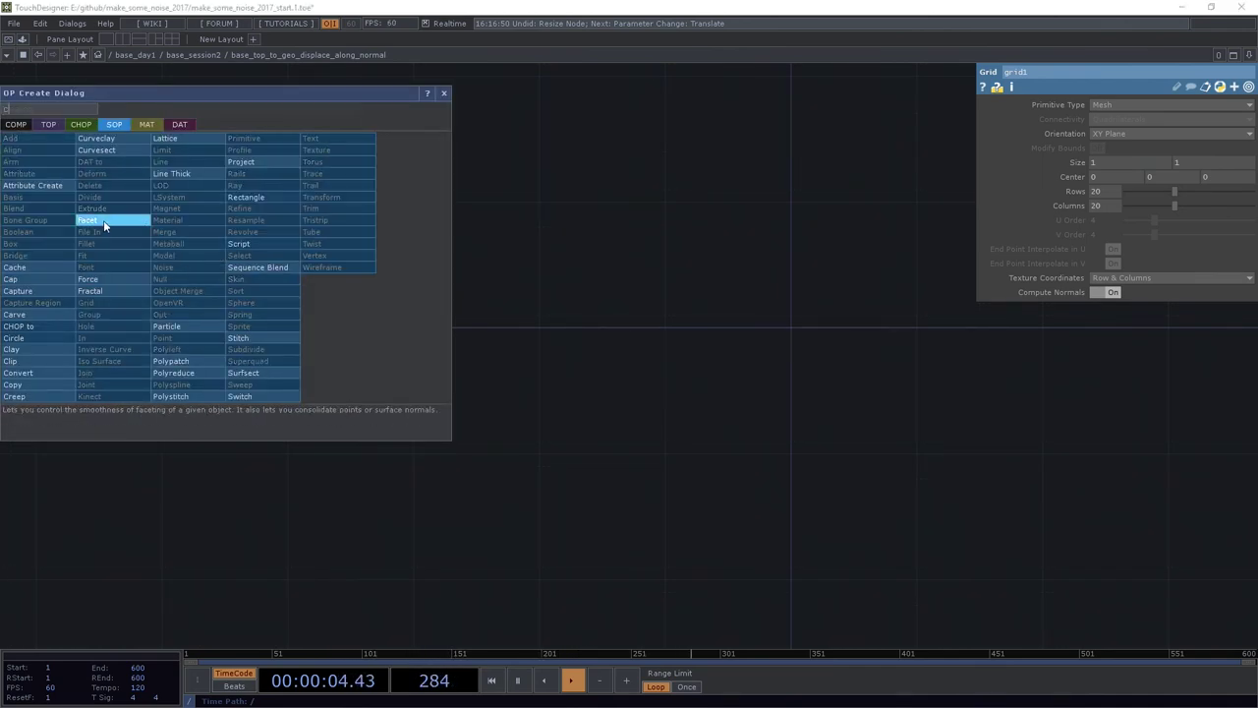
text(on)
click(35, 374)
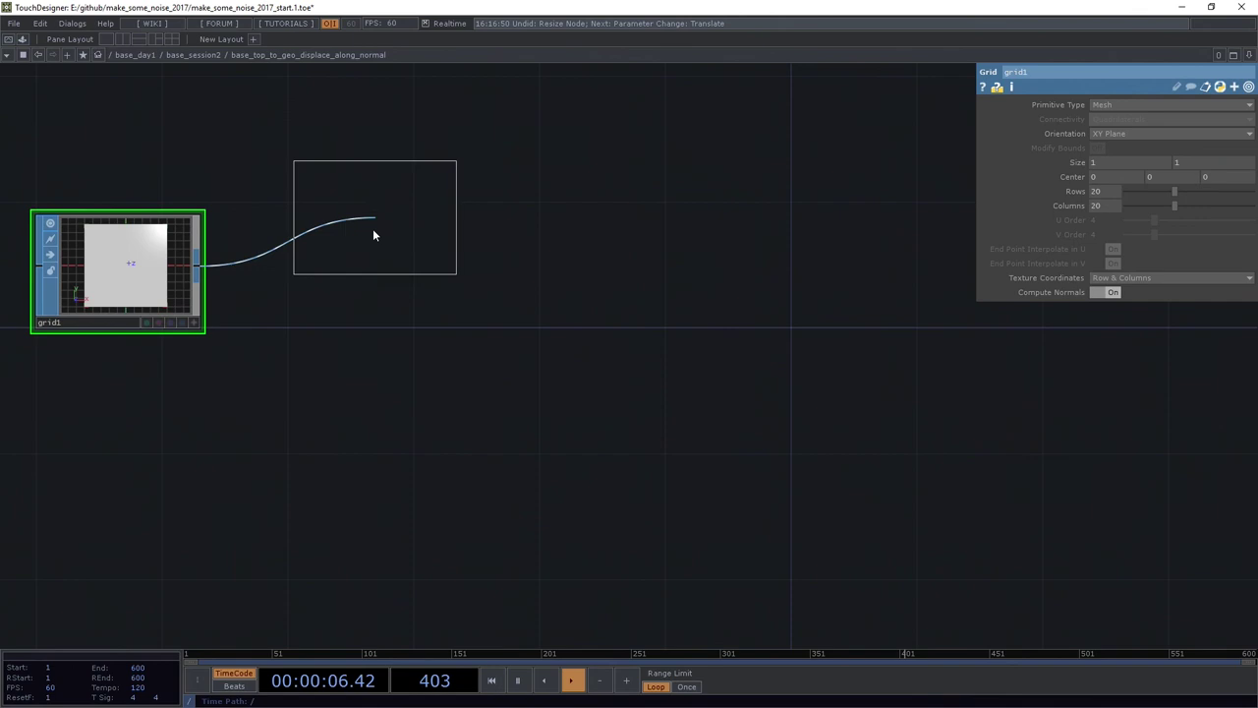
click(374, 232)
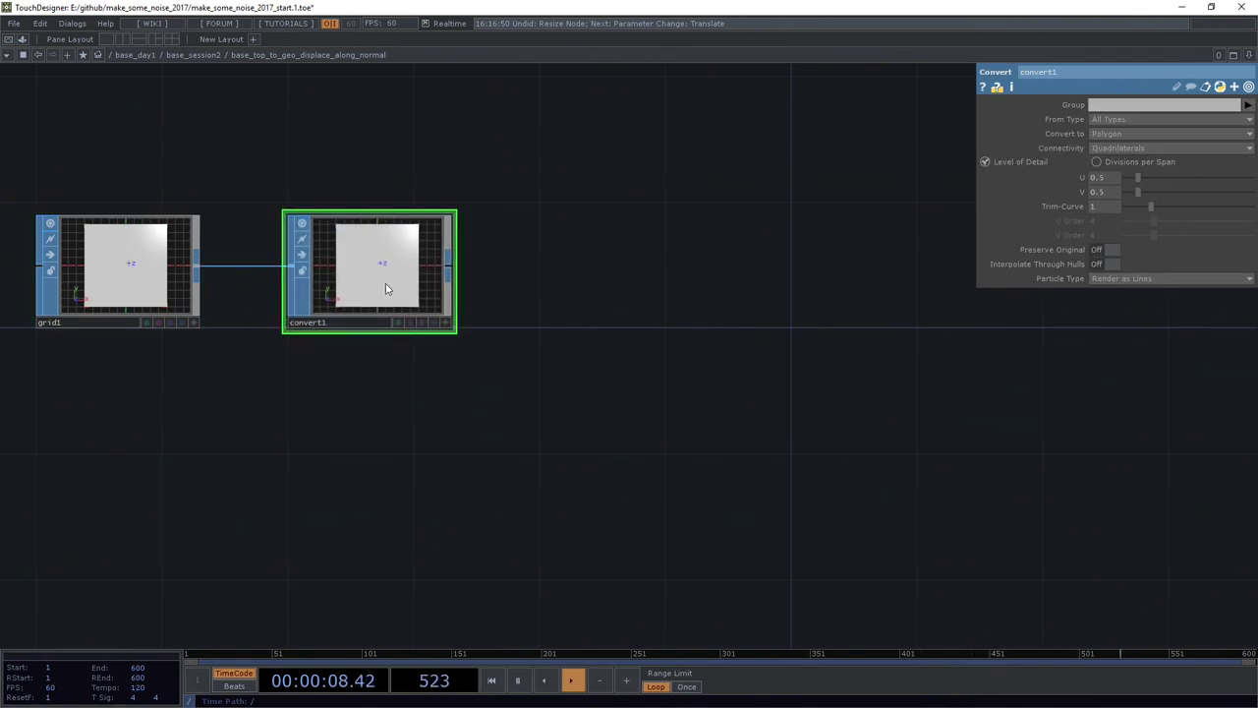
click(1112, 119)
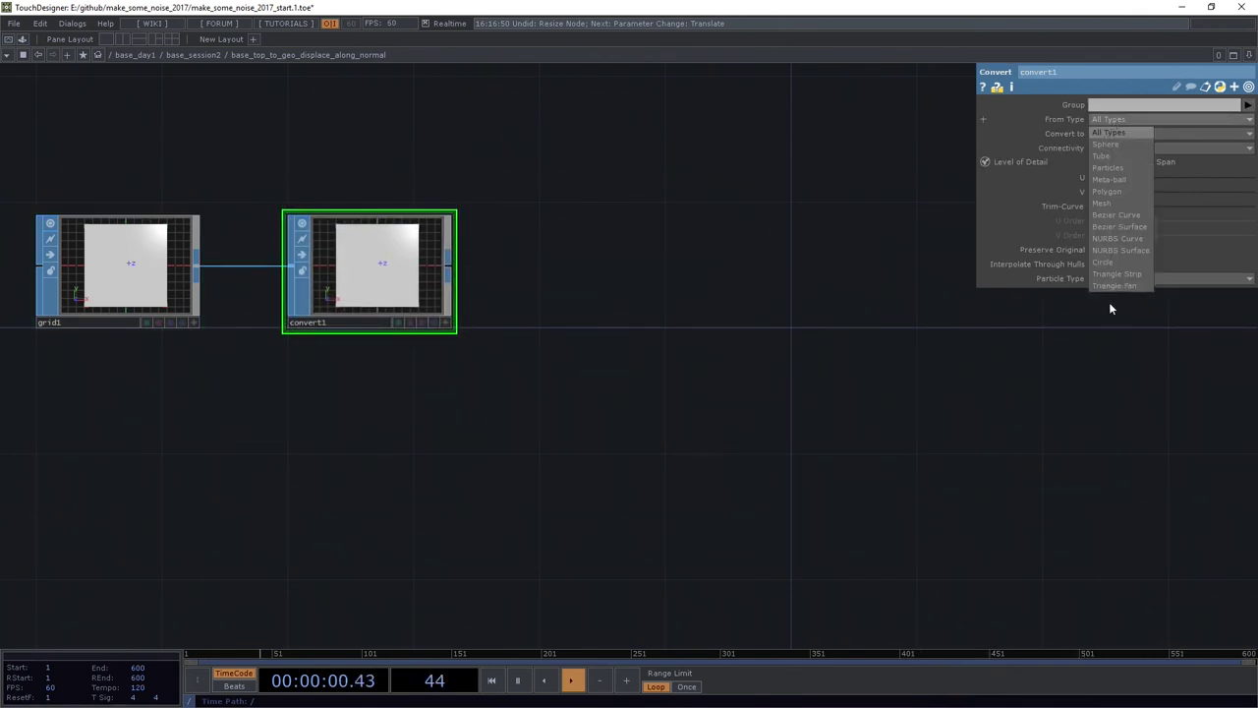
click(869, 164)
click(1101, 135)
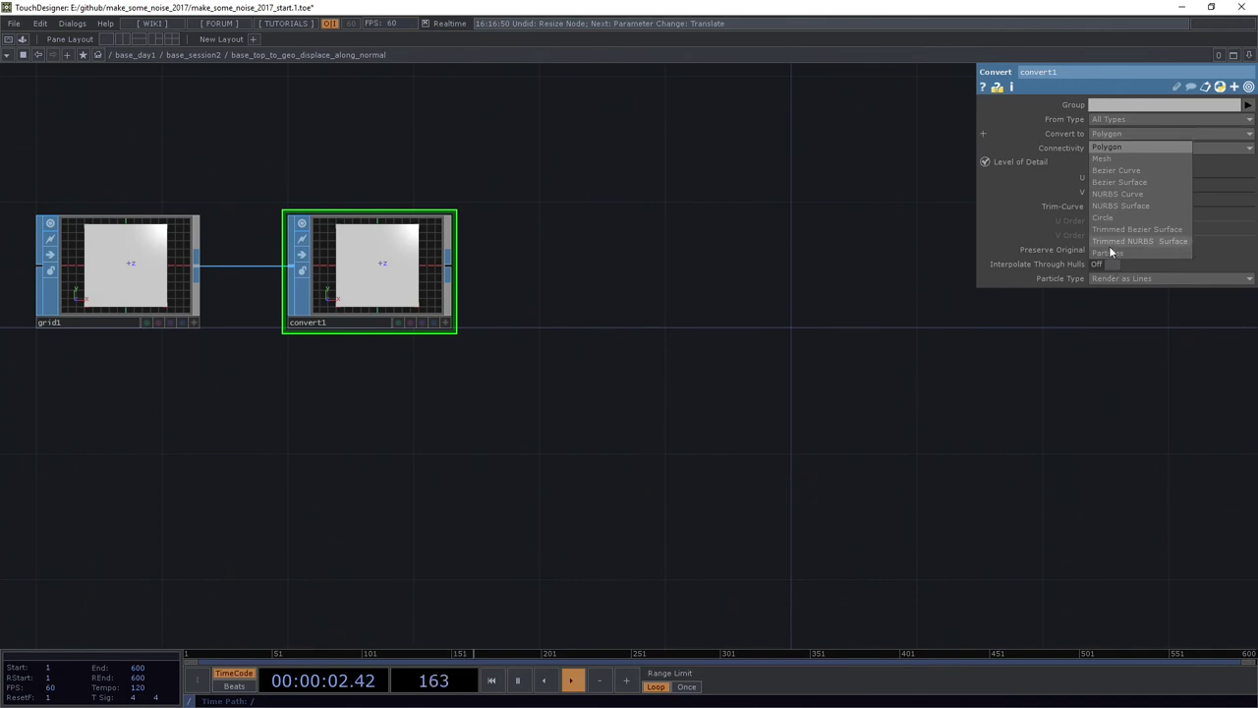
click(1105, 254)
Step: Add a Geometry COMP, geo1, wired from convert1
click(449, 266)
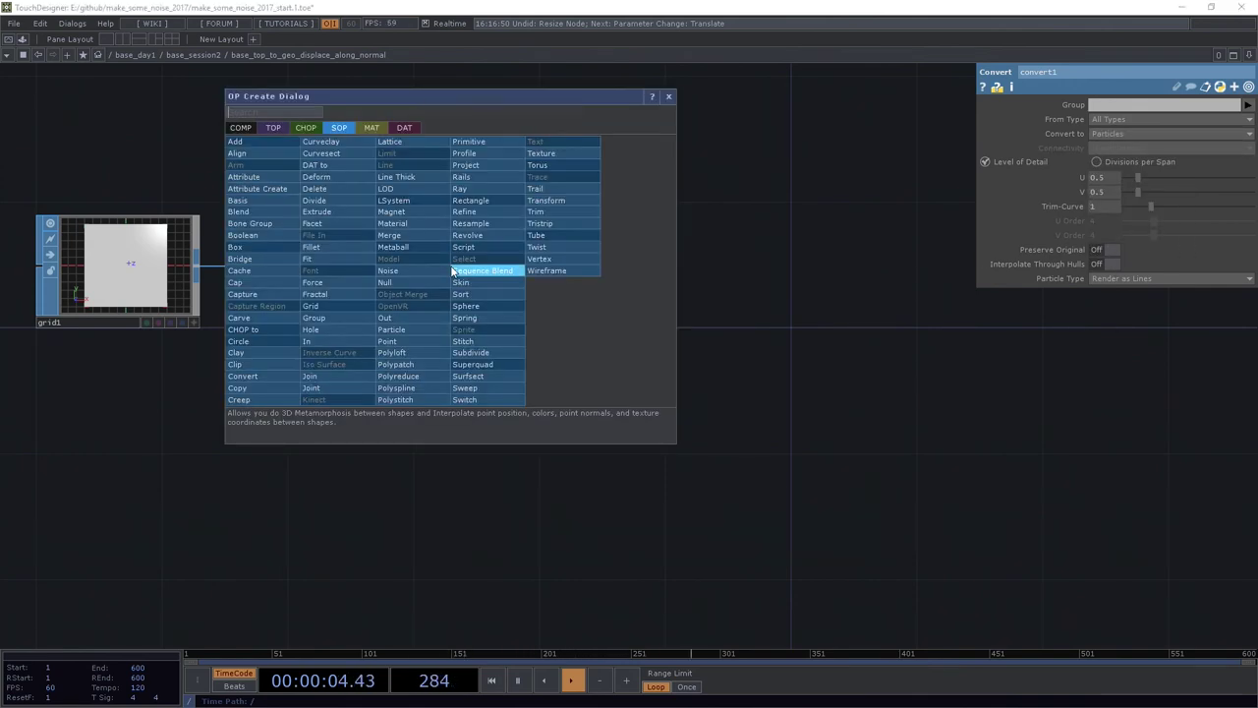
click(239, 128)
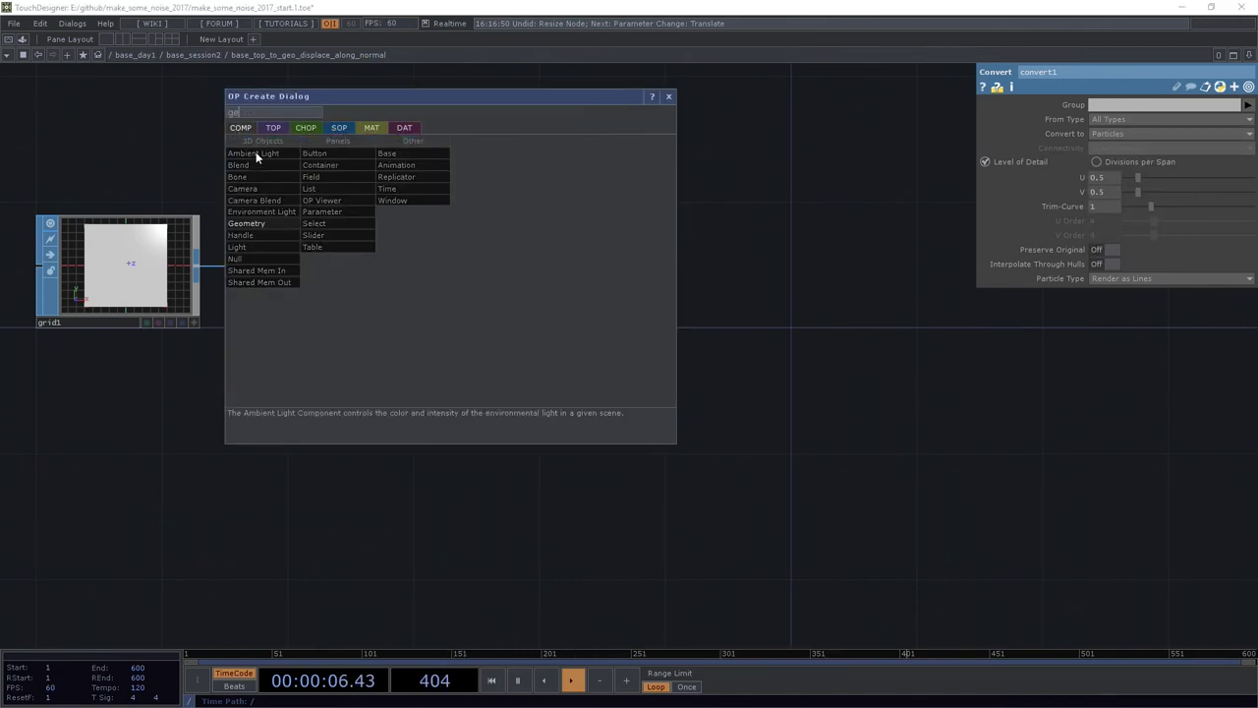
click(258, 219)
click(653, 250)
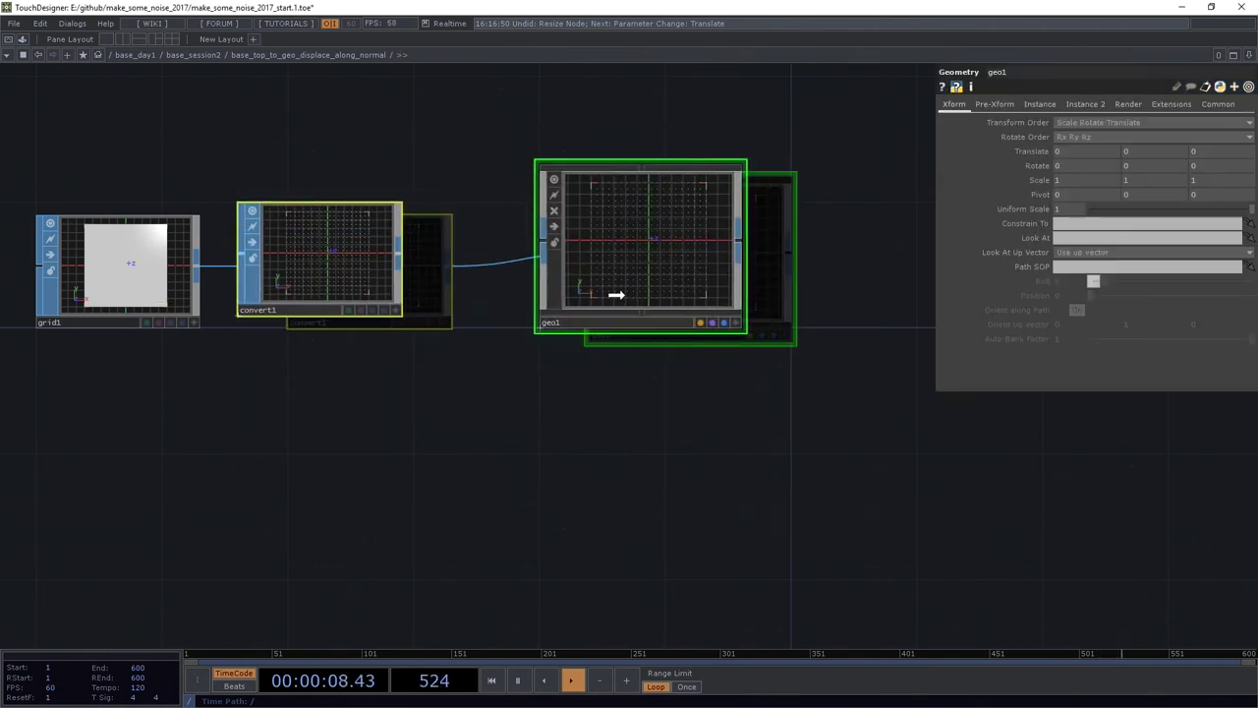
Step: Undo two node moves and cancel the OP Create Dialog after typing 'Ca'
key(ctrl+z)
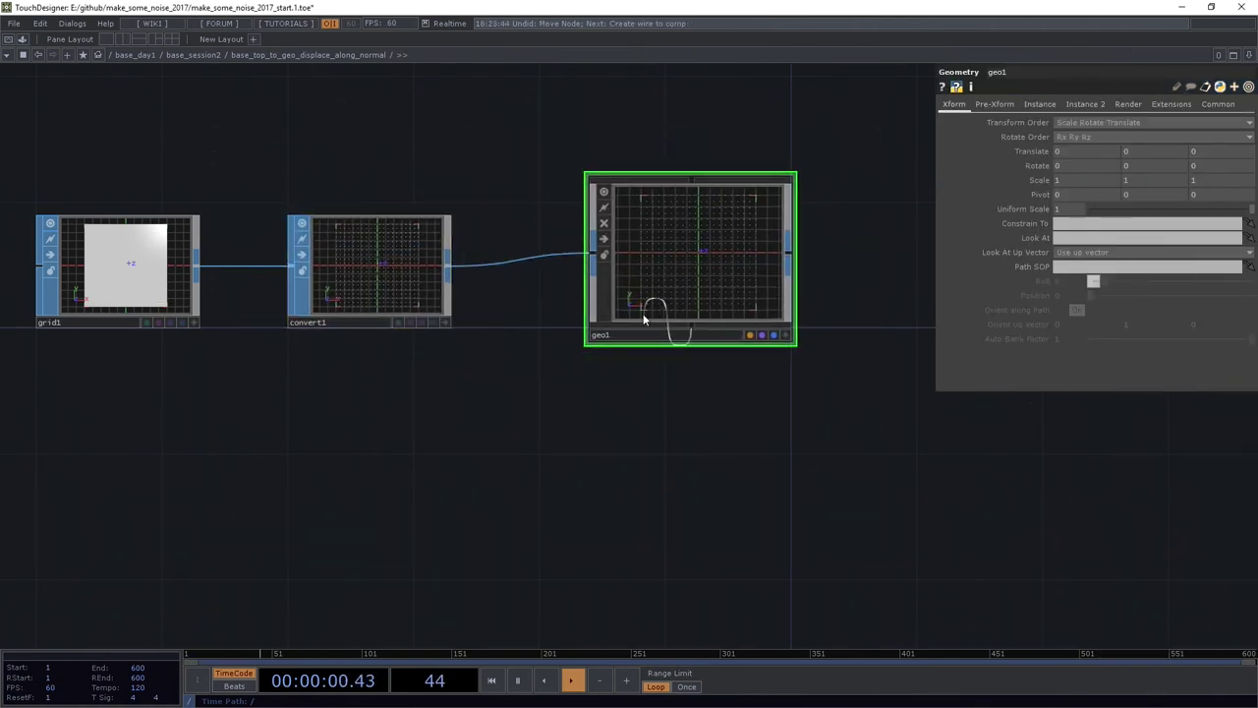
key(ctrl+z)
scroll(502, 505, down, 3)
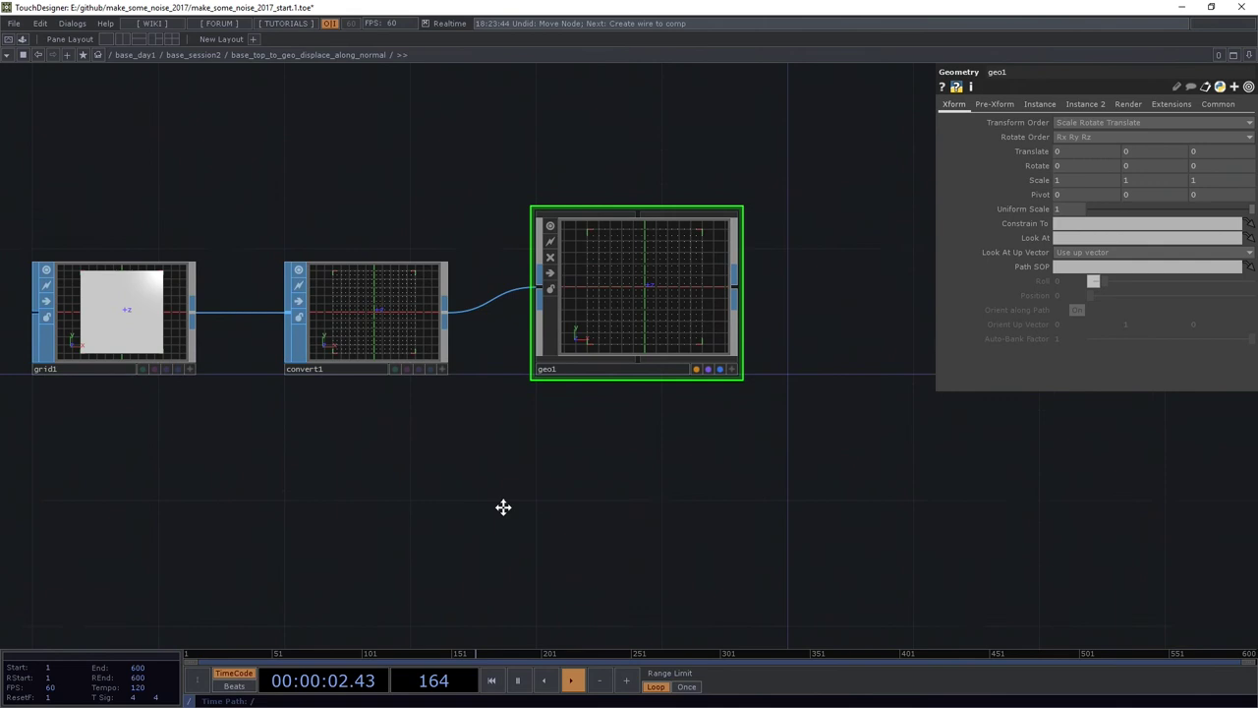
key(Tab)
text(Ca)
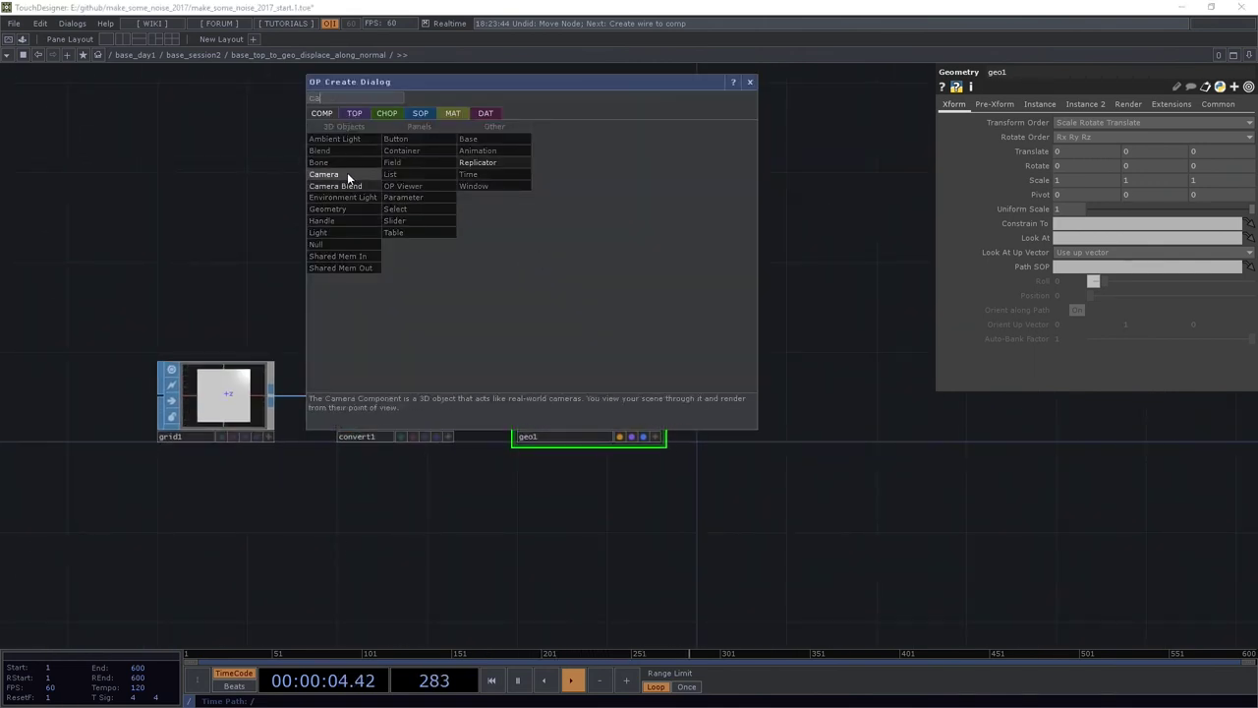
key(Escape)
scroll(610, 407, up, 3)
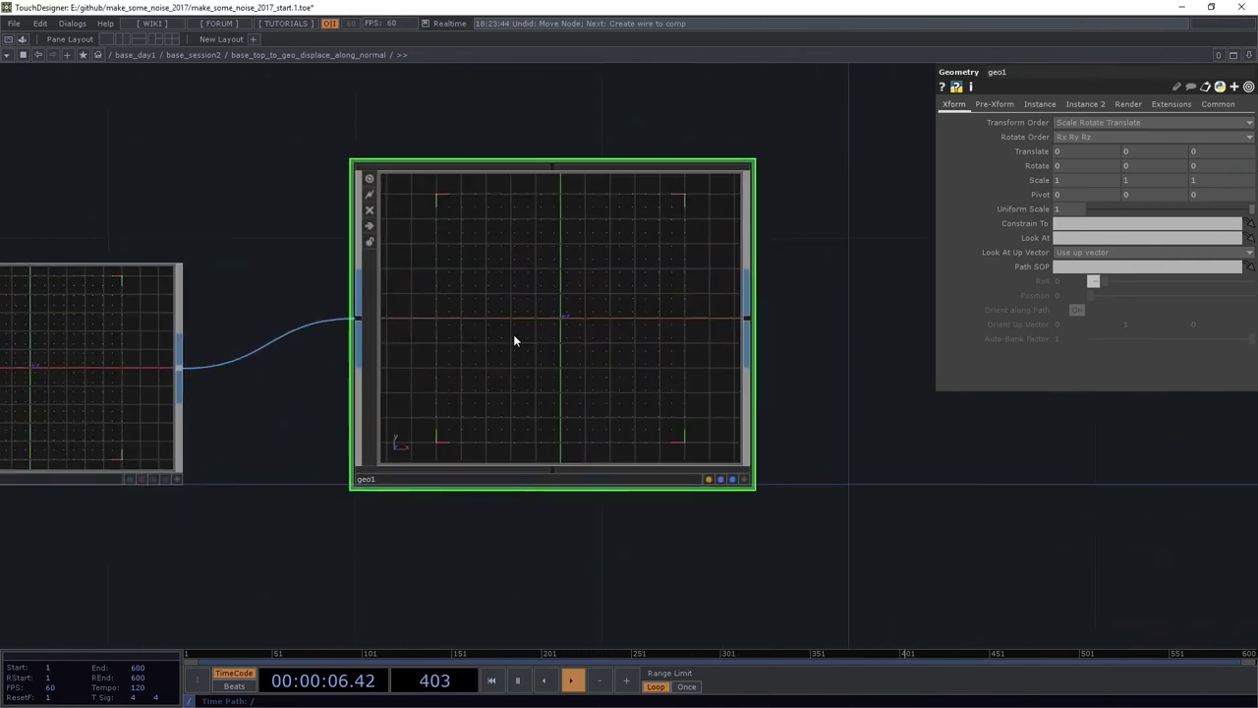
scroll(514, 340, down, 2)
Step: Set grid1 to 100 rows by 100 columns for a denser point grid
click(211, 261)
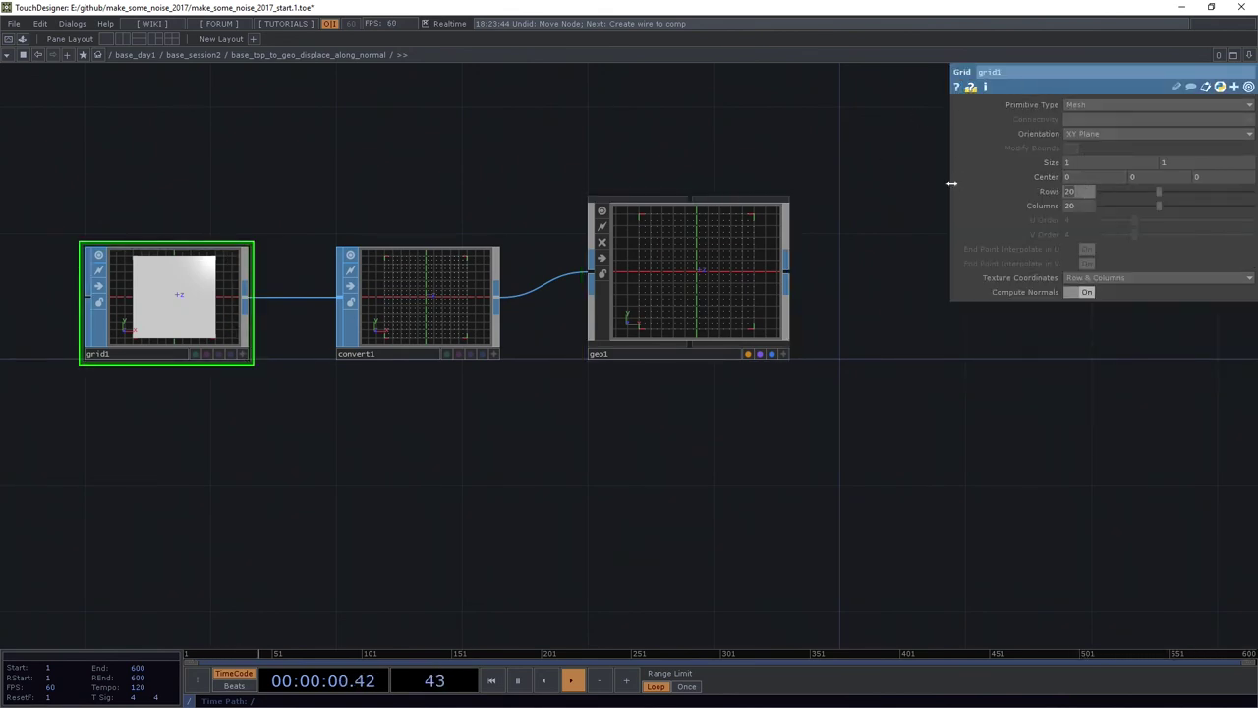
key(Tab)
text(100)
scroll(645, 289, up, 5)
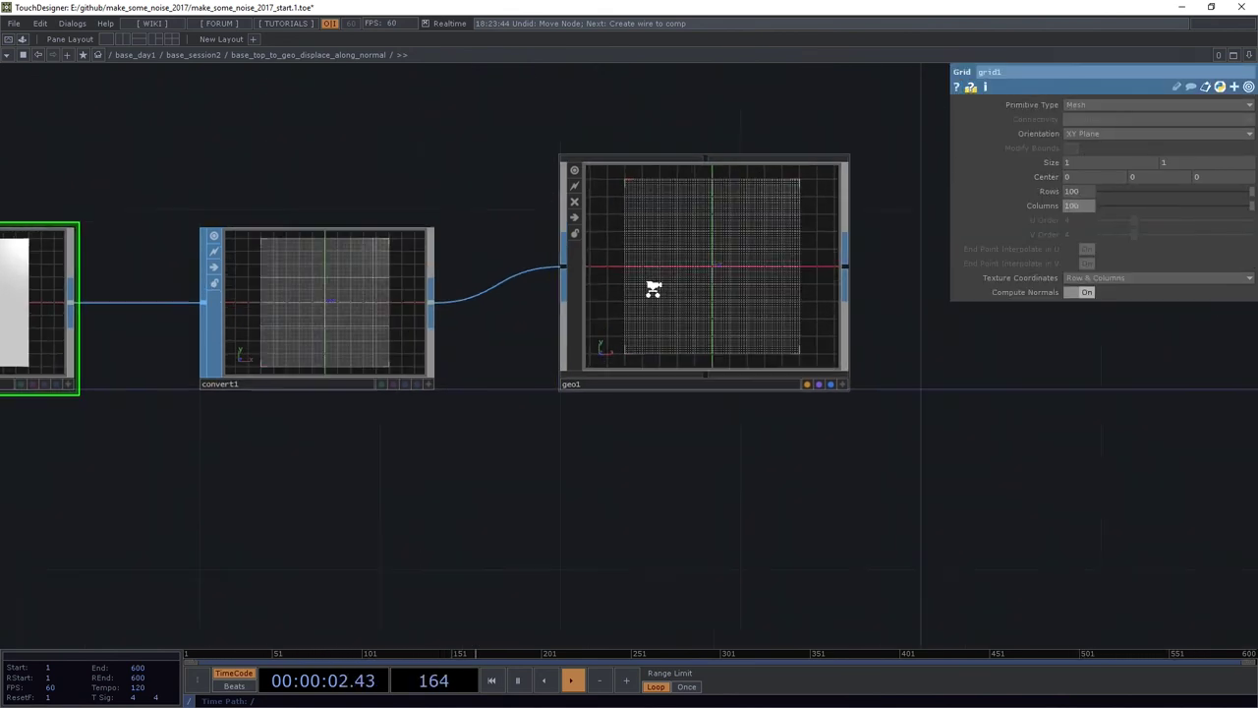
scroll(689, 472, down, 3)
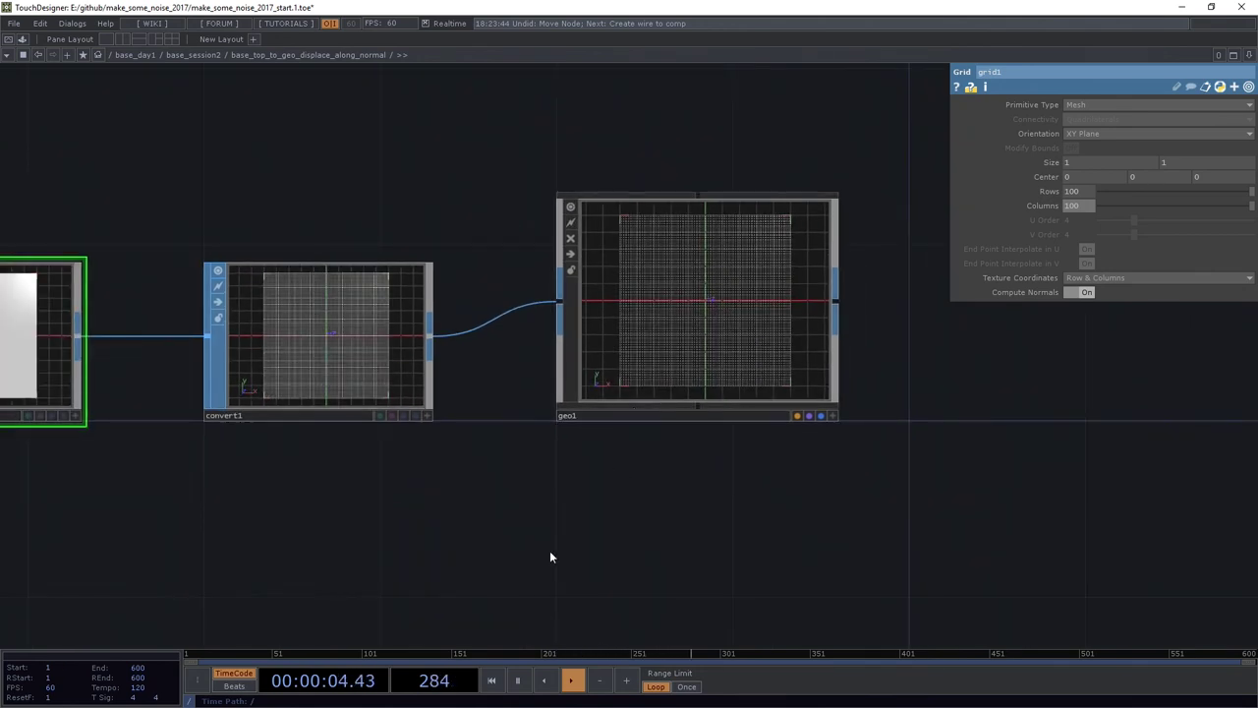
mouse_move(516, 529)
mouse_down()
mouse_move(587, 356)
mouse_move(474, 403)
mouse_up()
Step: Place a Phong MAT below geo1, export it to phong1GLSL shader DATs, and delete phong1
key(Tab)
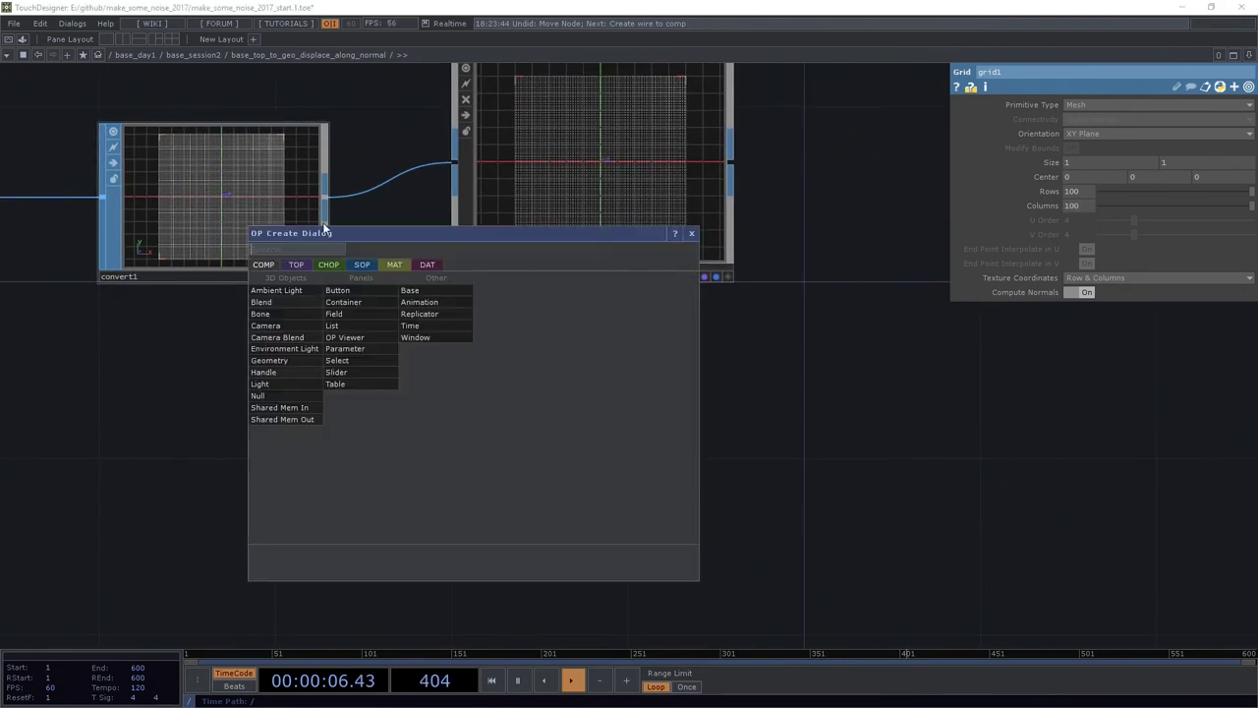
click(388, 271)
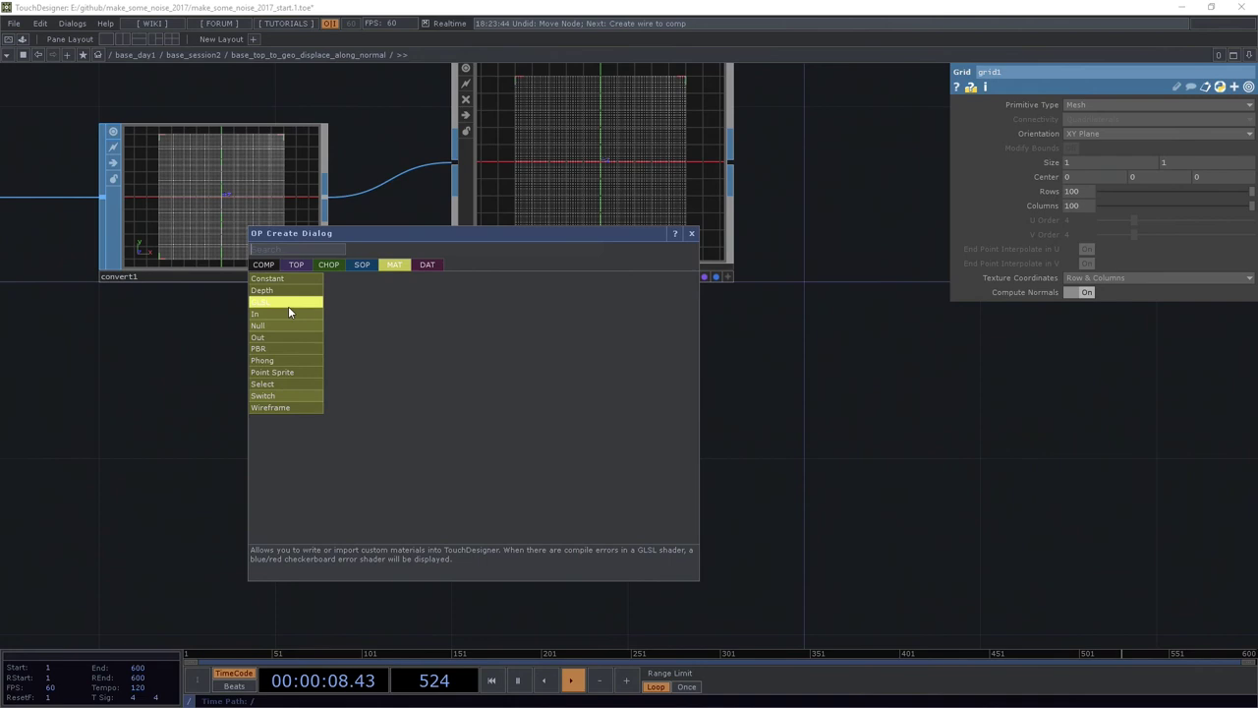
text(ph)
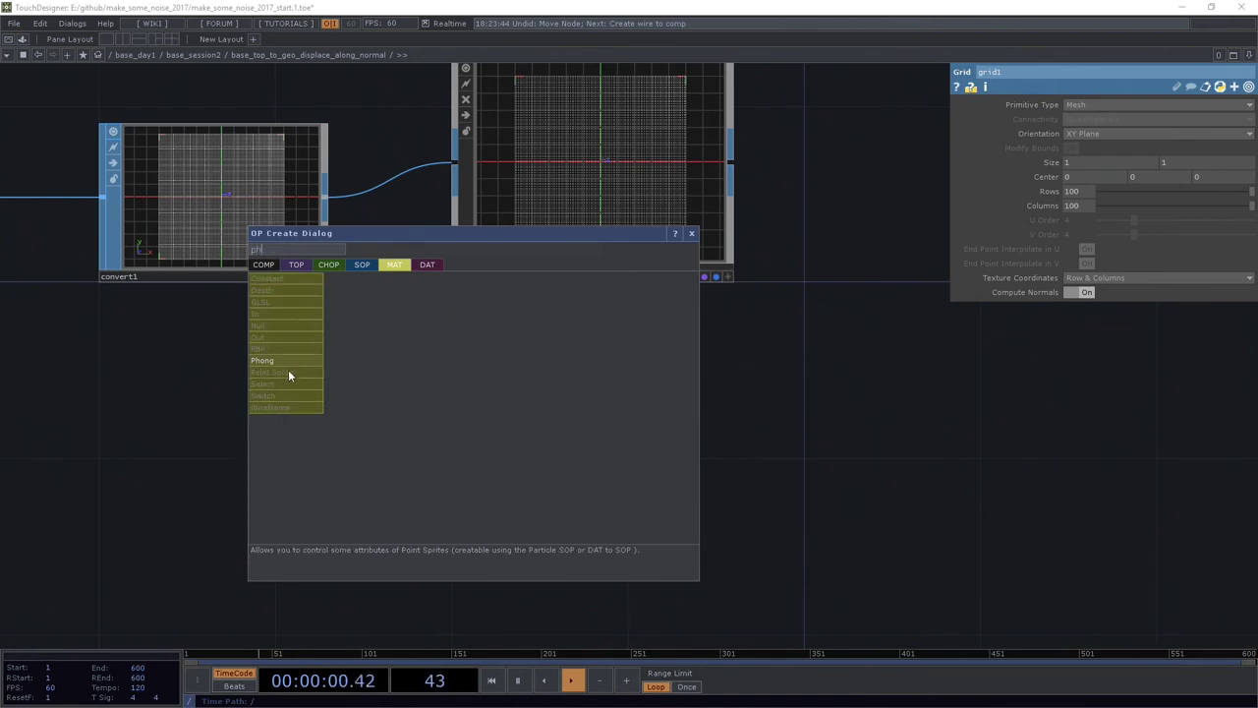
click(286, 361)
click(566, 379)
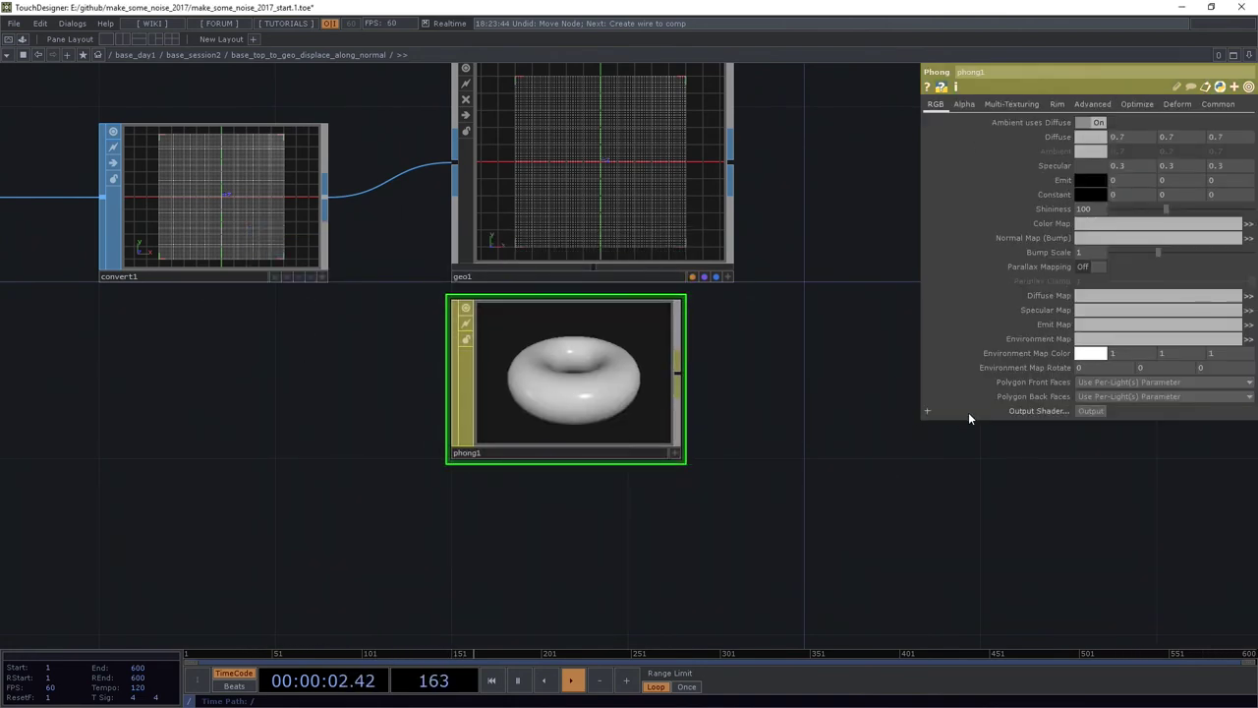
click(1104, 411)
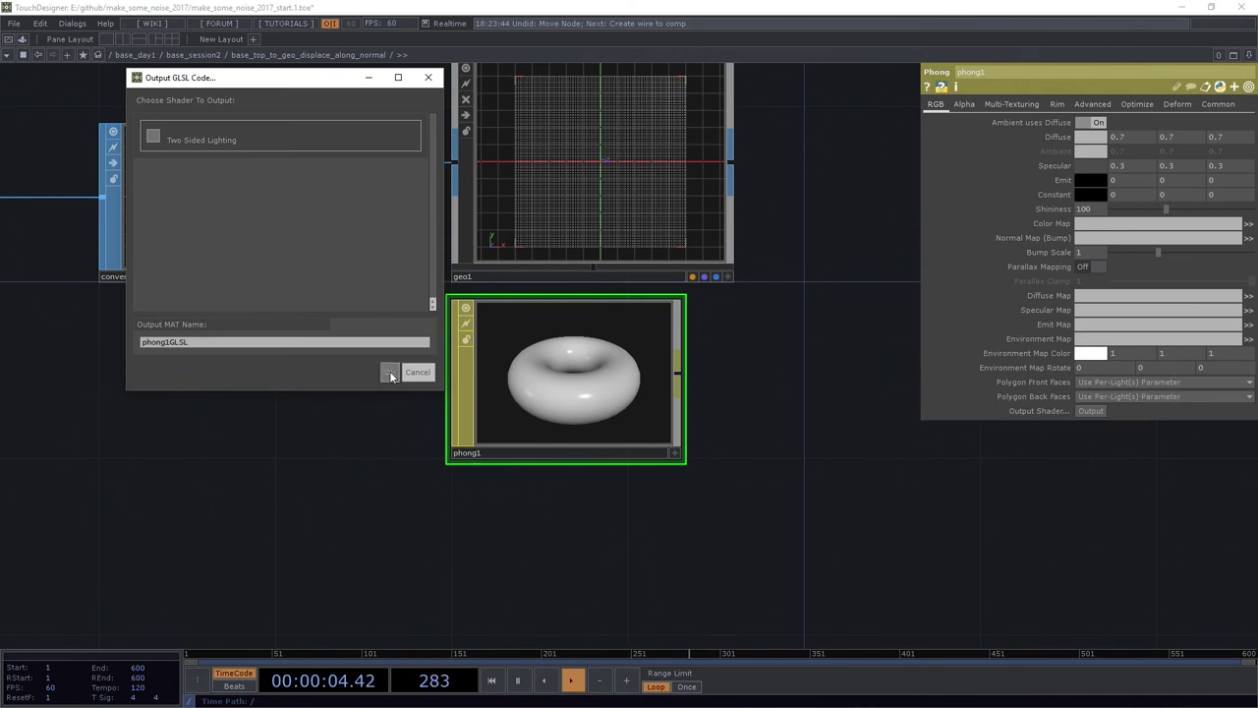
click(391, 370)
key(Delete)
key(h)
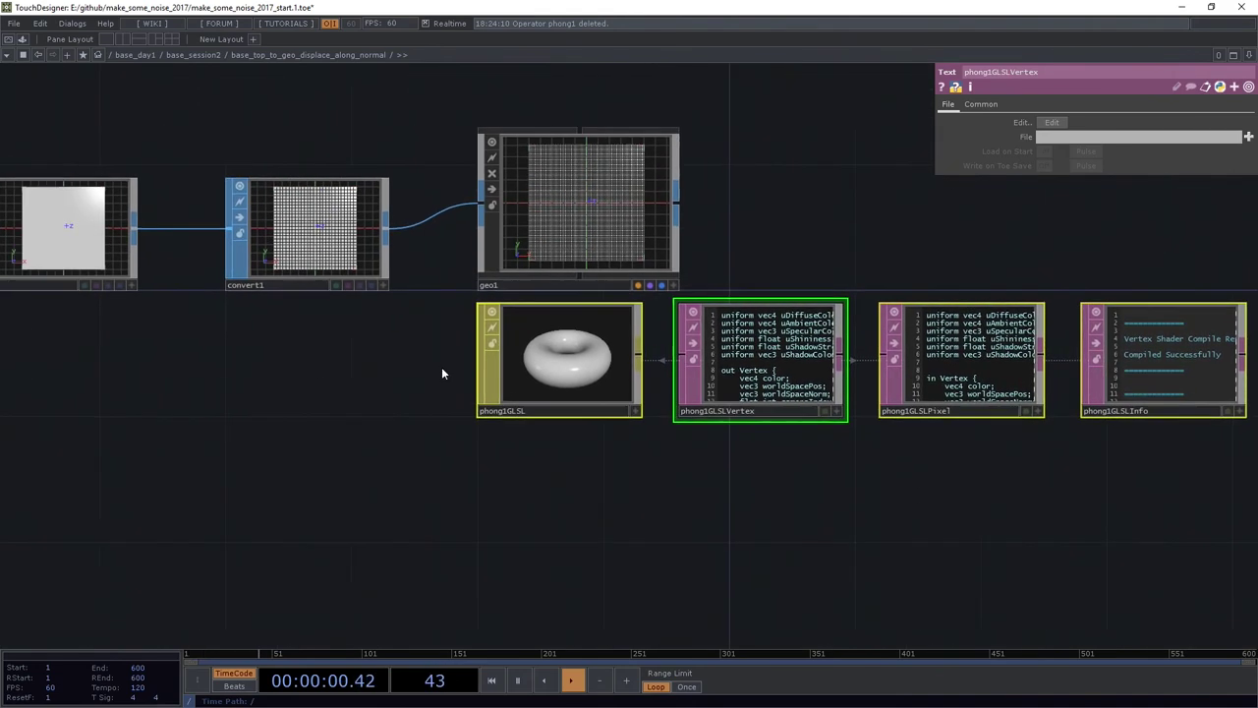
Step: Add a Noise TOP, noise1, placed under grid1
key(Tab)
click(155, 193)
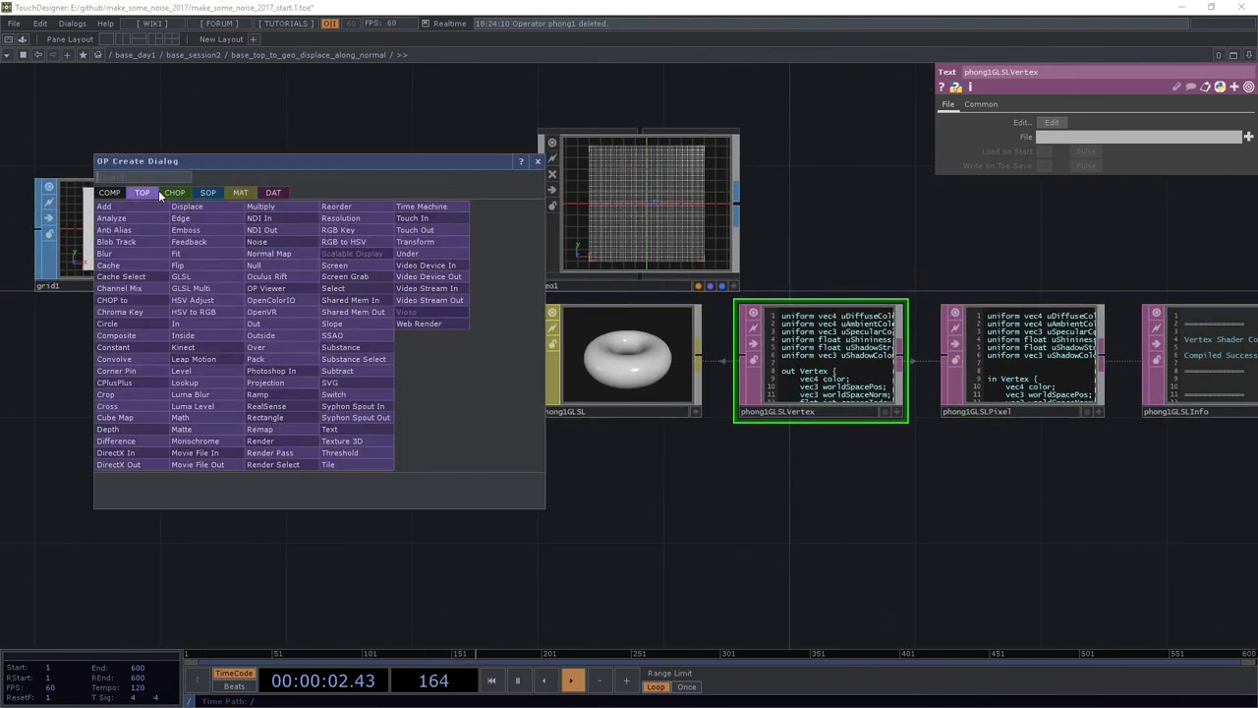
click(279, 240)
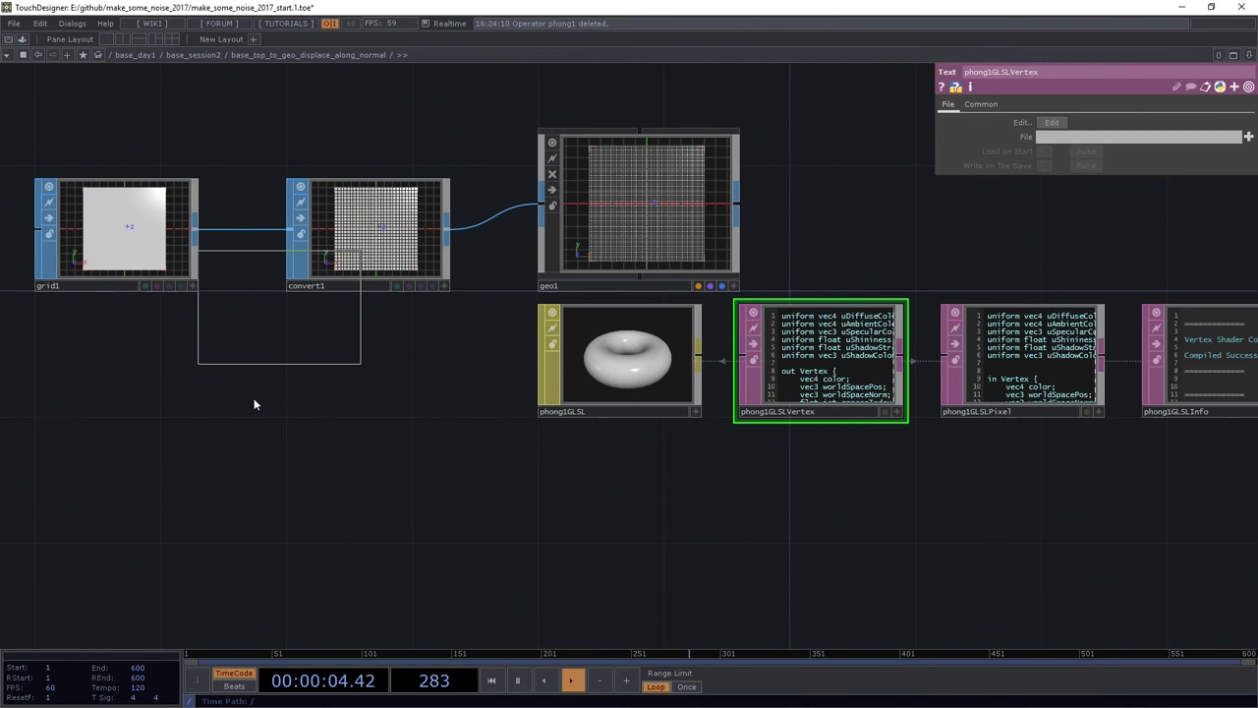
click(148, 413)
mouse_move(147, 418)
mouse_down()
mouse_move(336, 359)
mouse_move(325, 335)
mouse_move(302, 327)
mouse_up()
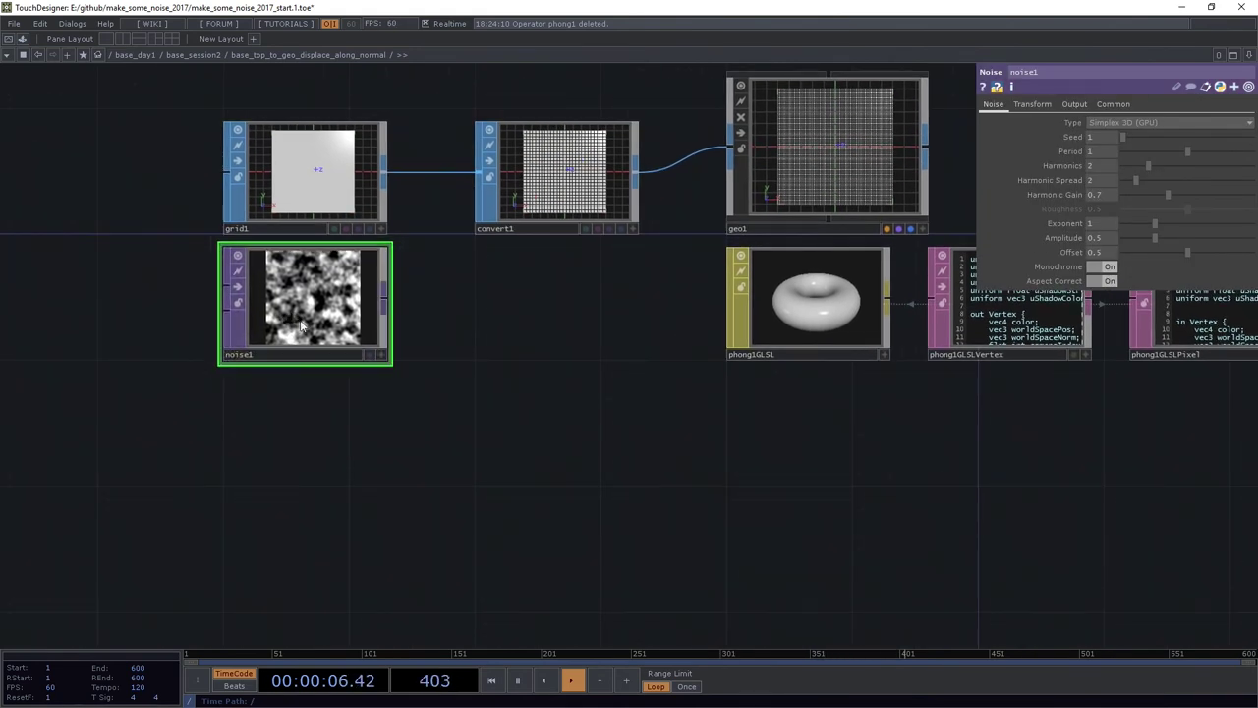
Step: Set noise1's Common resolution to 100 by 100
click(295, 163)
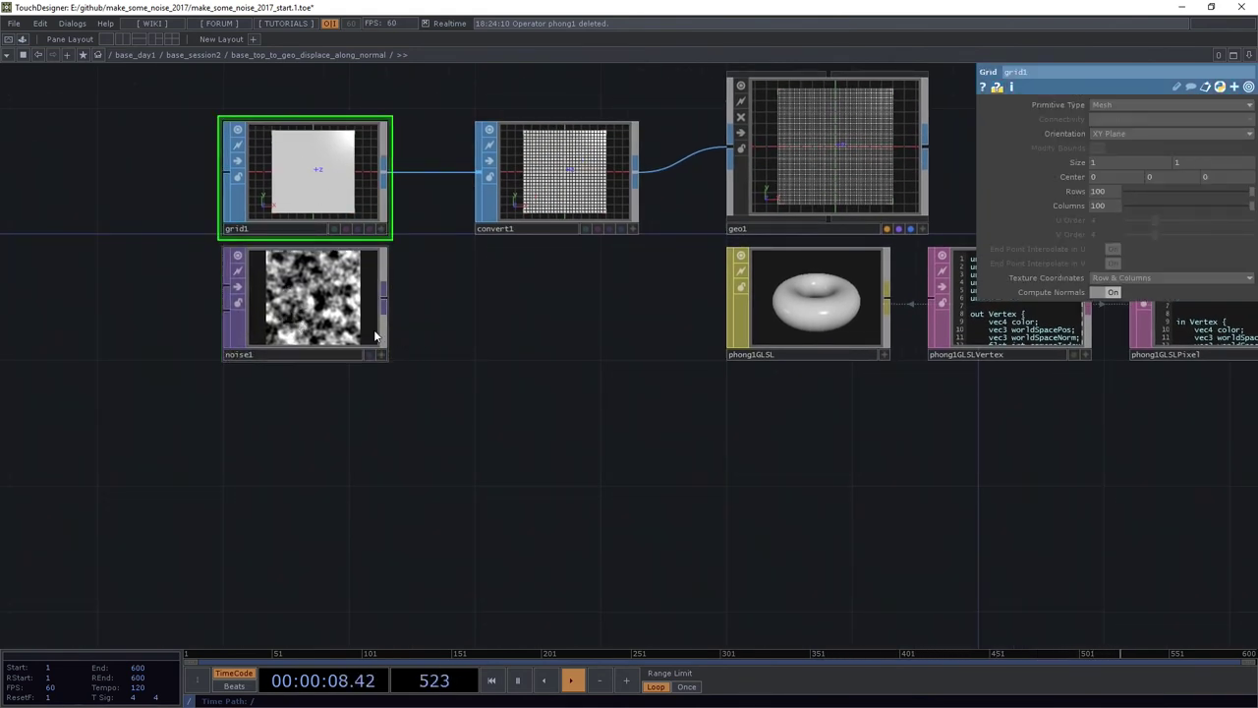
click(305, 295)
click(1113, 105)
click(1101, 137)
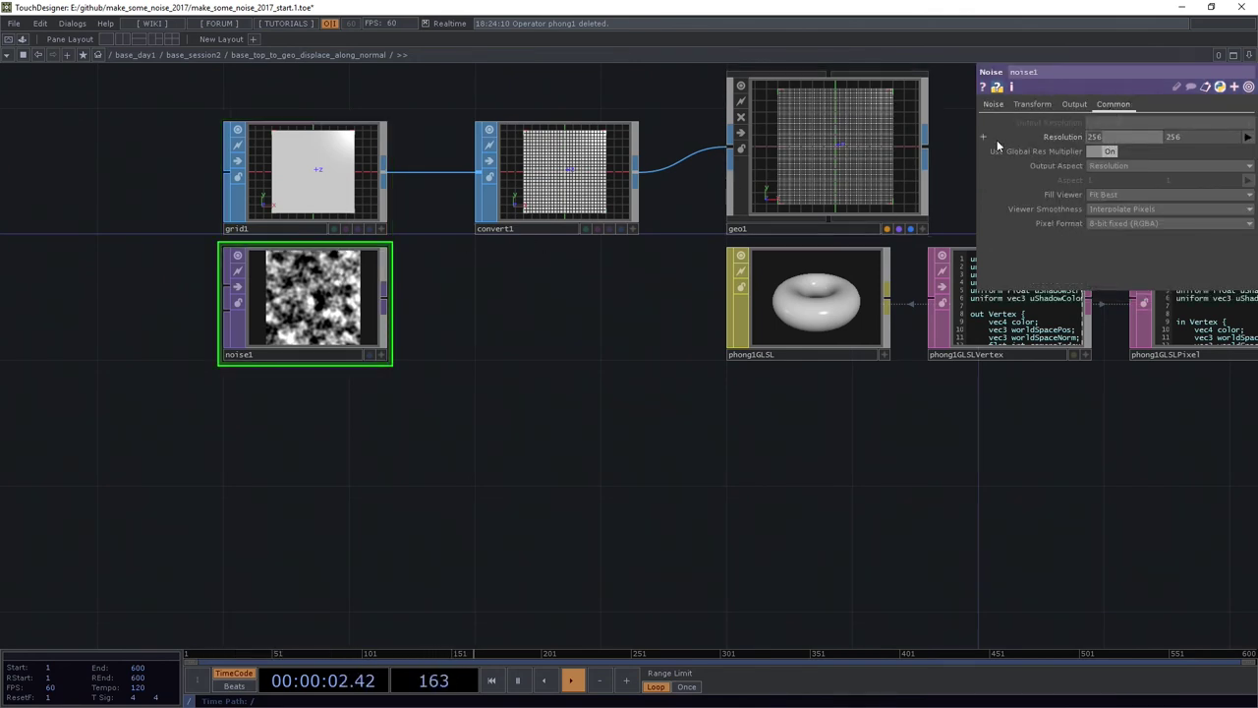
text(100)
key(Tab)
text(100)
key(Return)
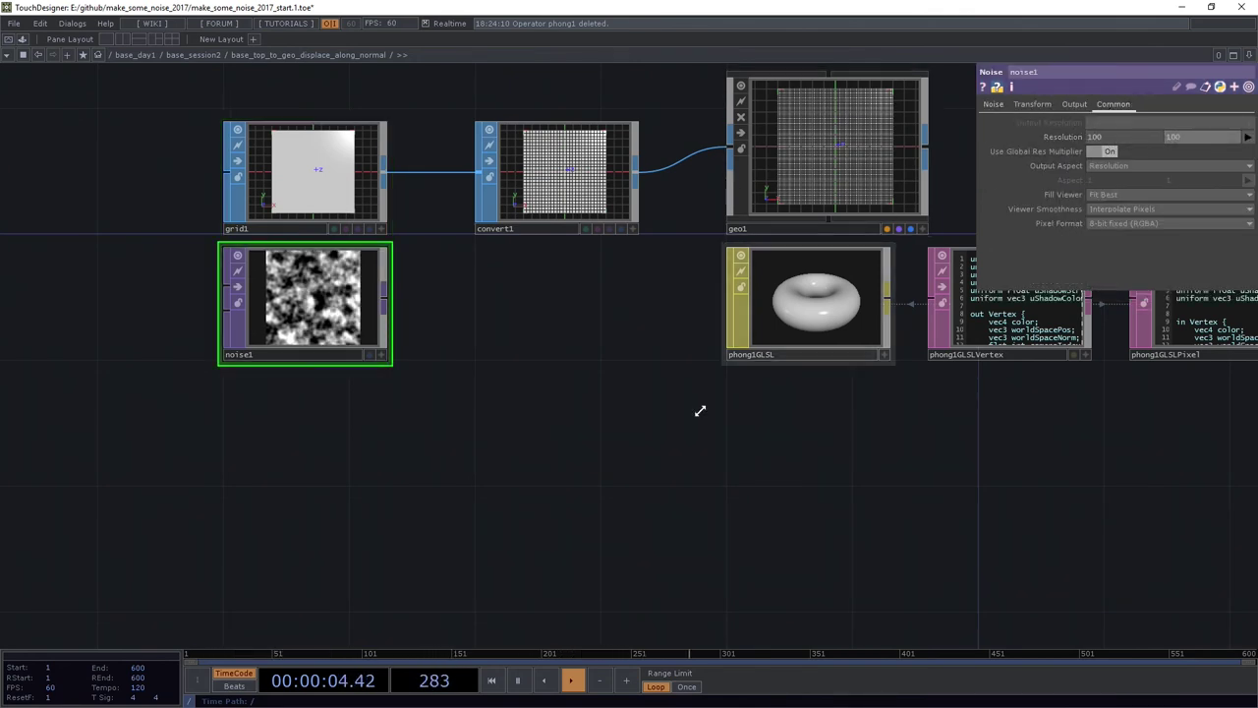
Step: Add a Null TOP wired from noise1's output
right_click(394, 306)
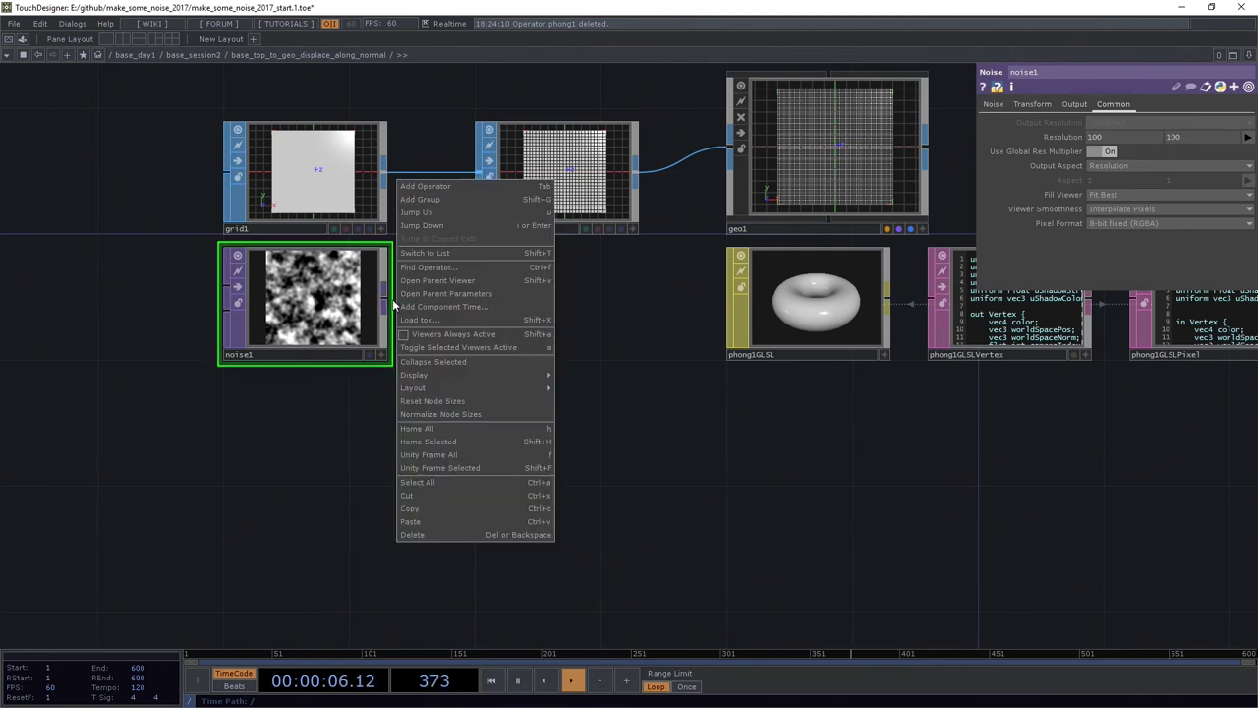
click(306, 497)
key(Tab)
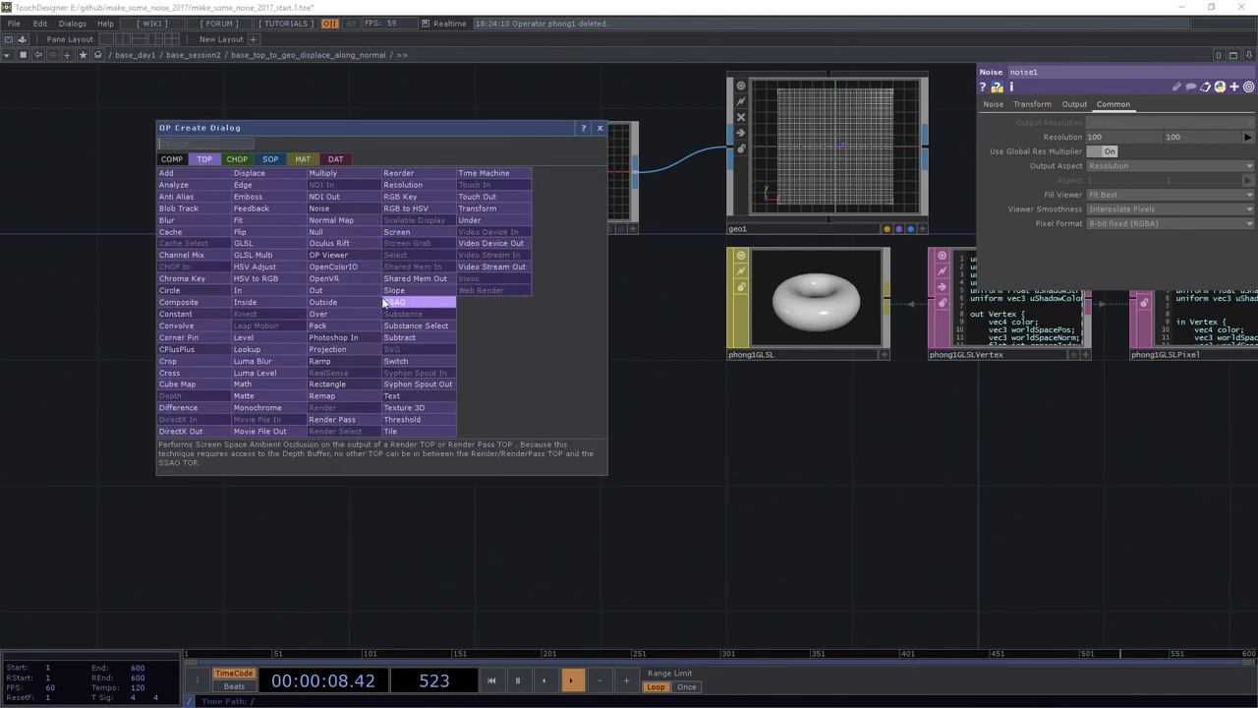
click(316, 231)
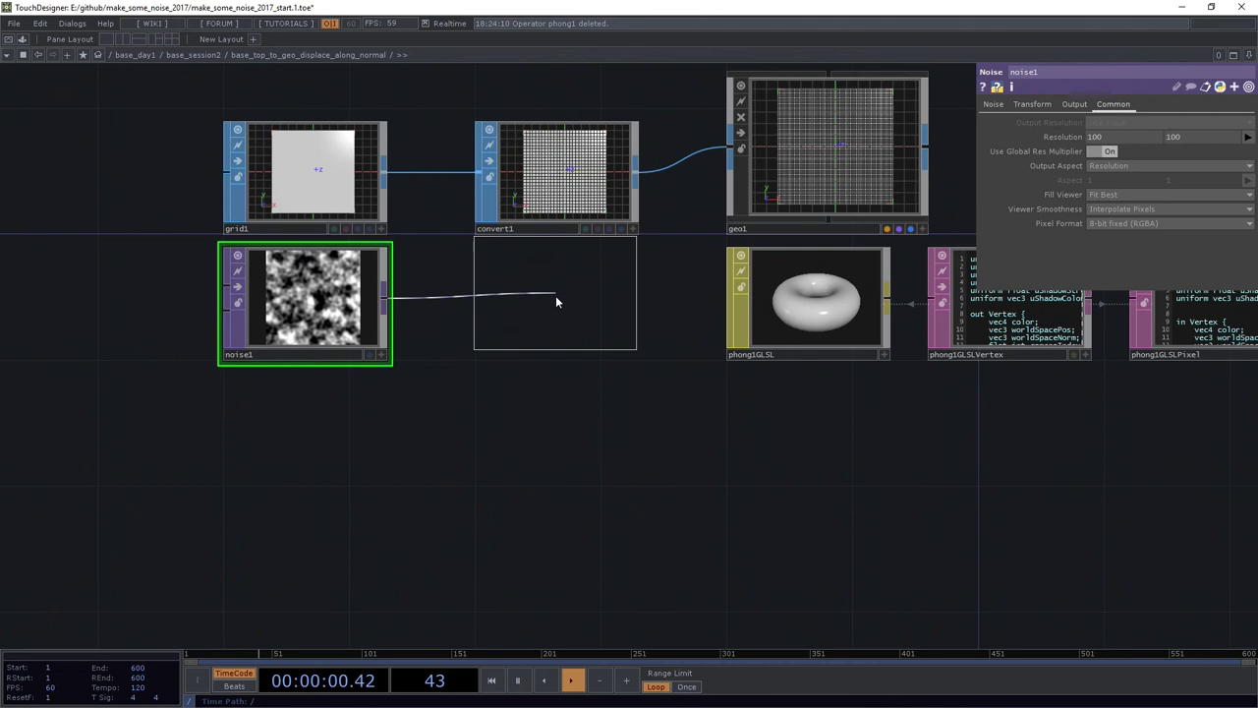
click(556, 298)
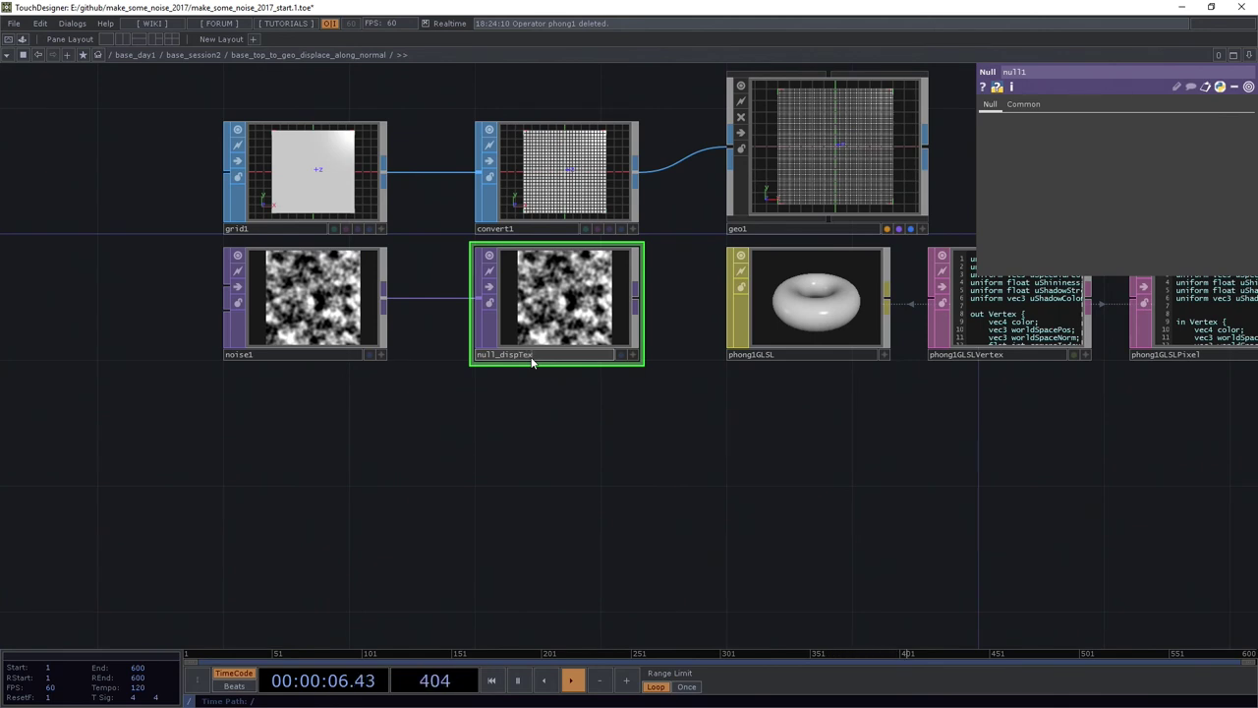
Step: On phong1GLSL's Samplers 2 page, name a sampler dispTex and assign null_dispTex as its TOP
click(786, 314)
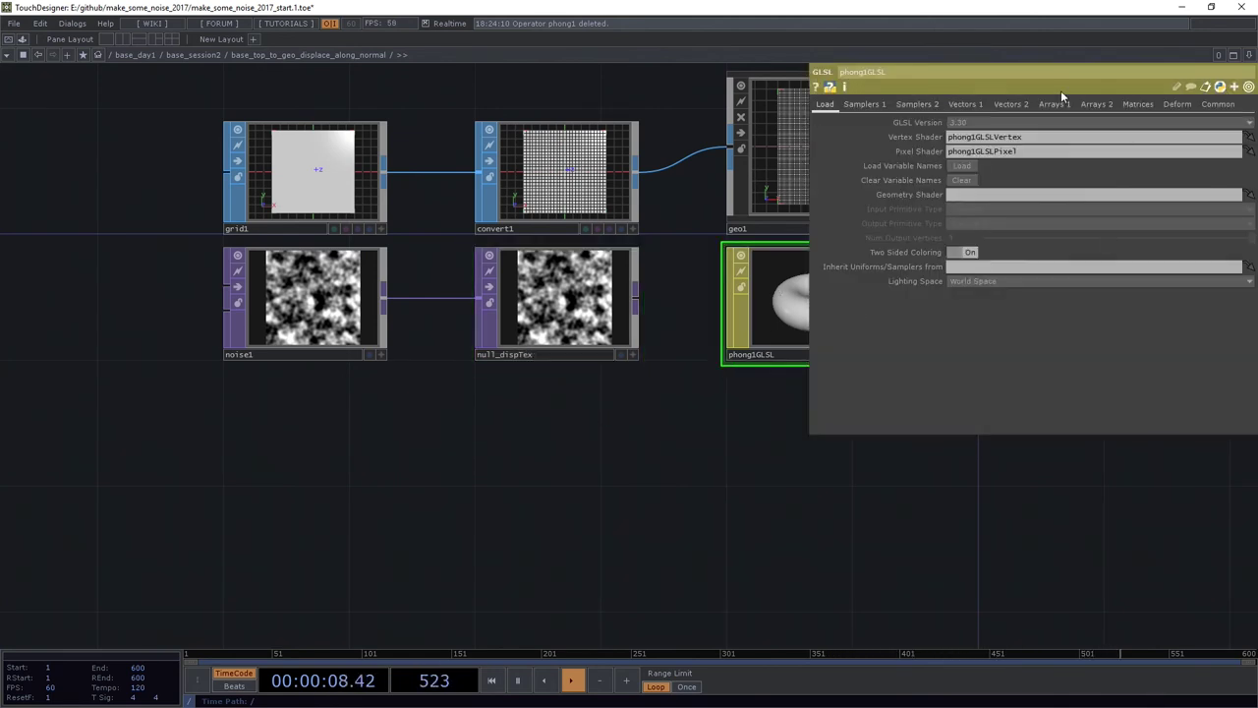
click(918, 108)
click(973, 123)
text(dispTex)
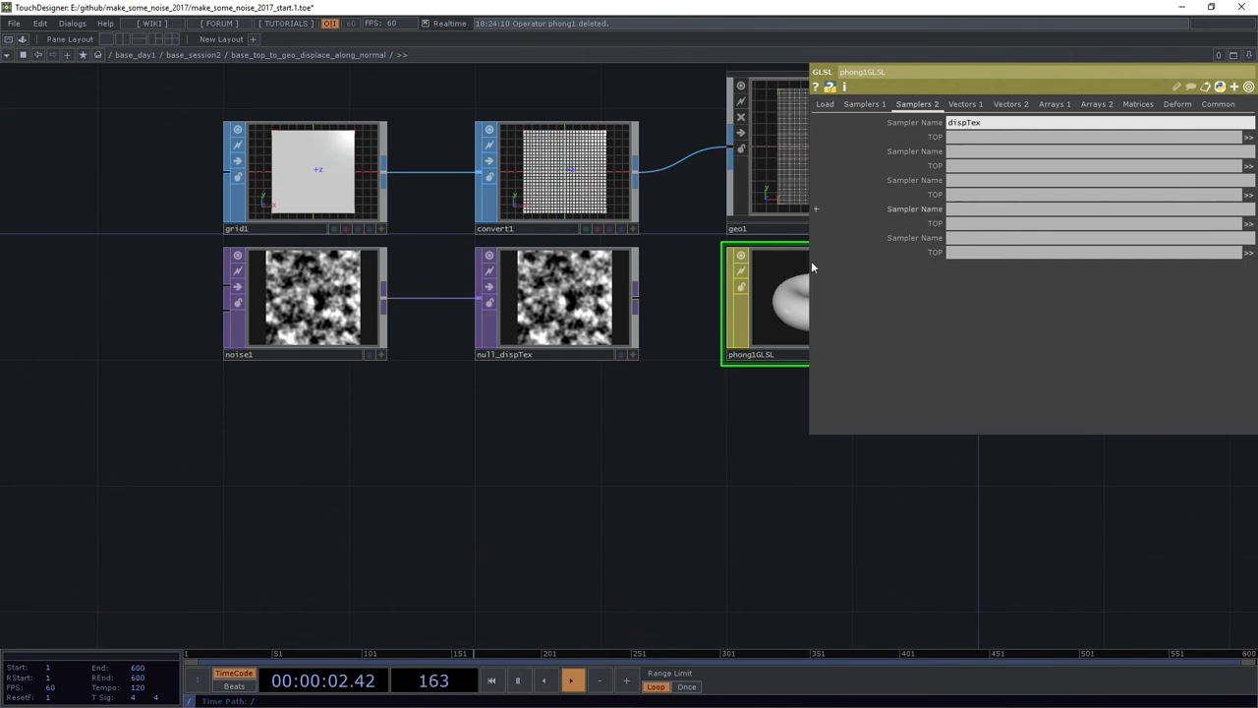
mouse_move(560, 295)
mouse_down()
mouse_move(930, 167)
mouse_move(949, 138)
mouse_up()
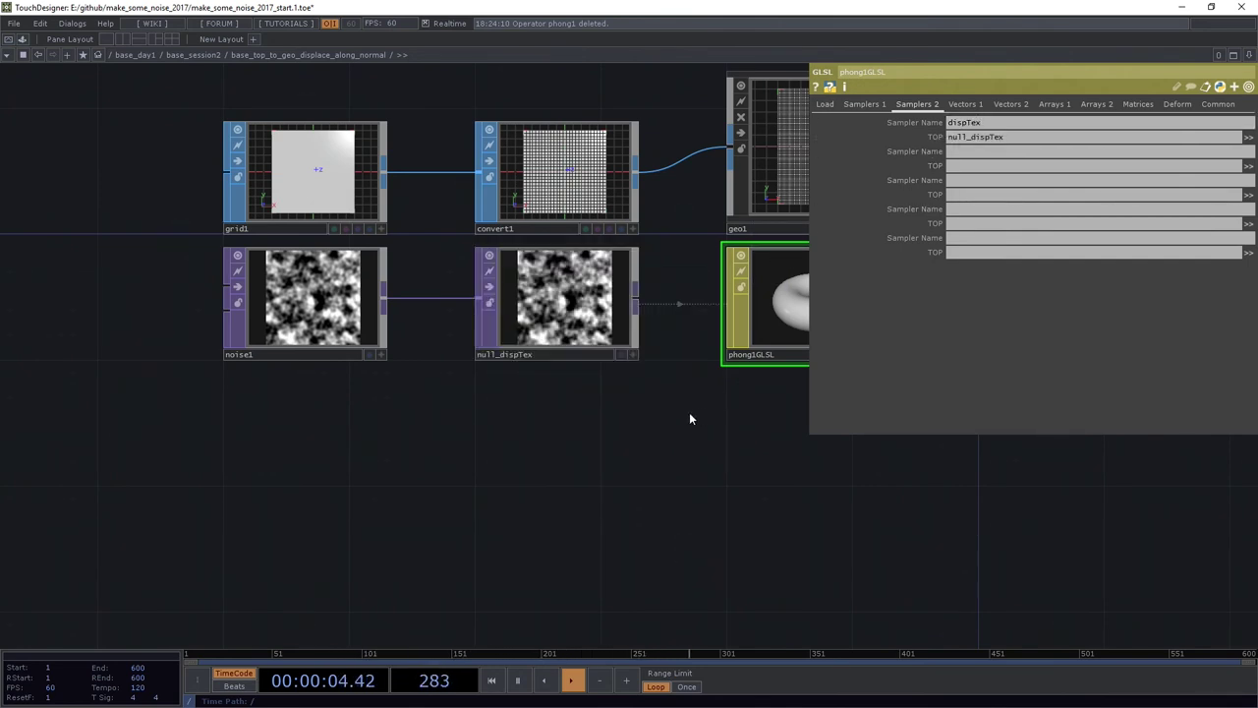
drag(689, 412, 611, 412)
Step: On the Vectors 2 page, add a vector uniform named dispScale
click(998, 108)
click(986, 124)
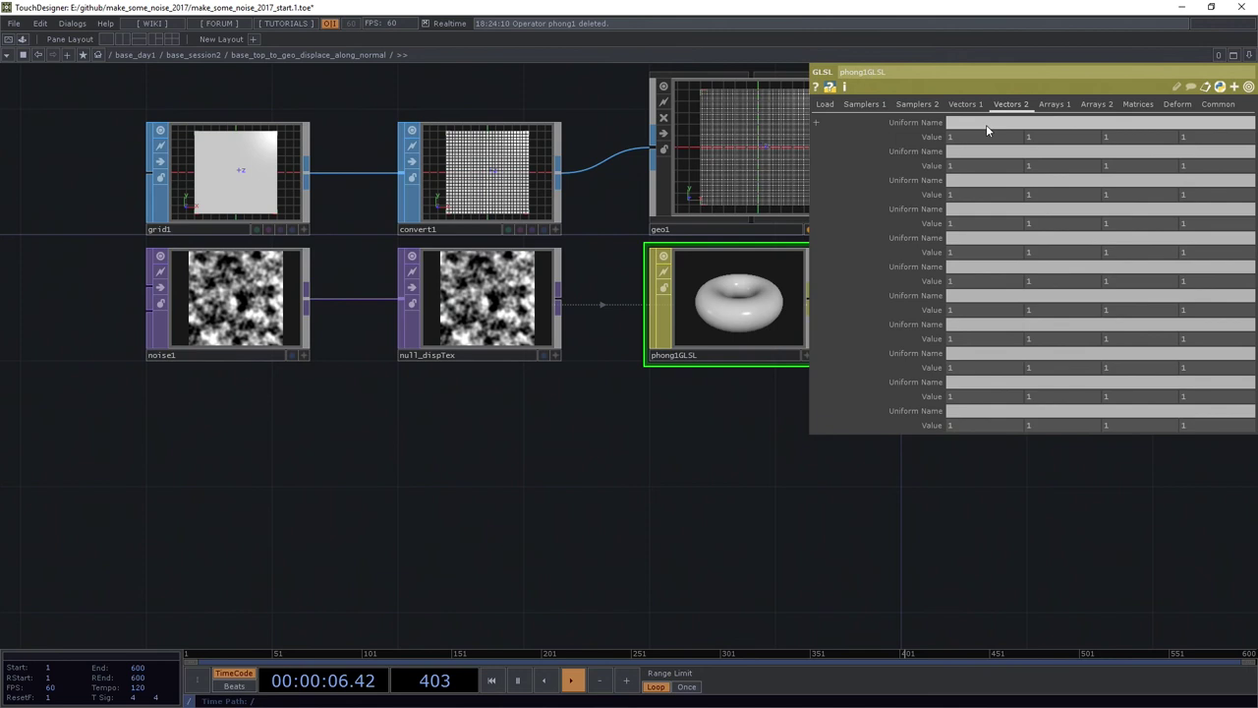
text(dispScale)
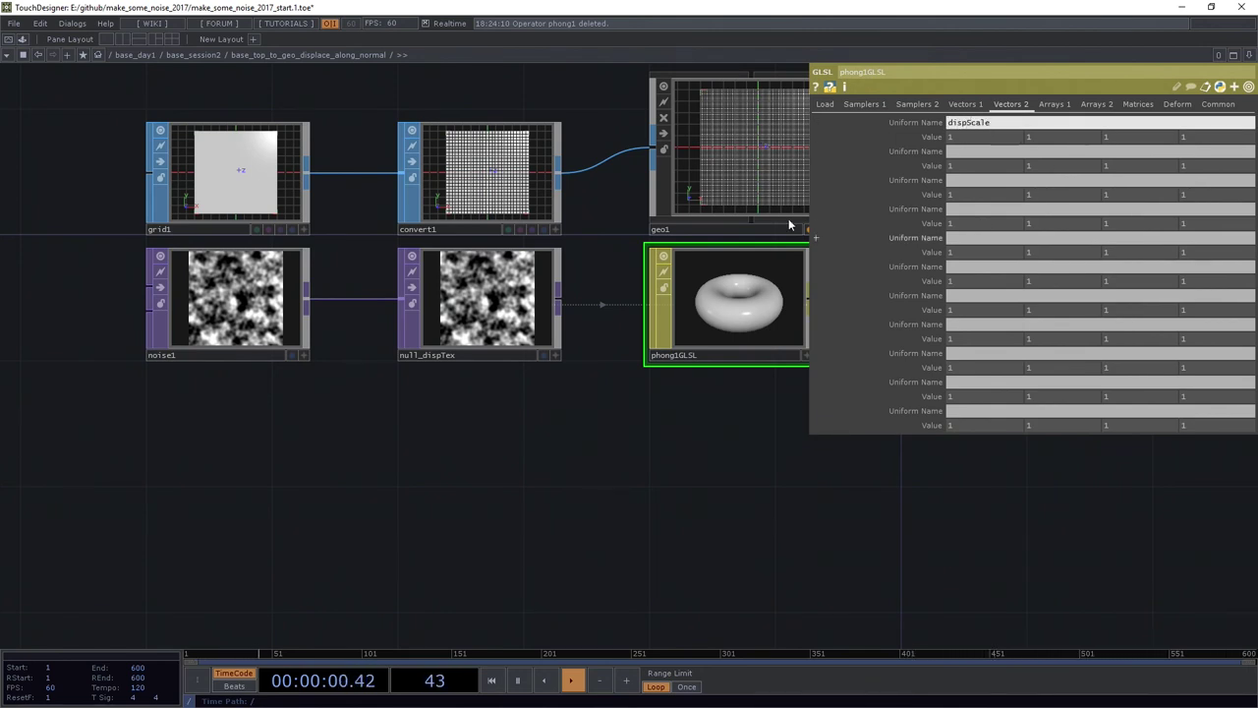
key(Return)
click(1017, 122)
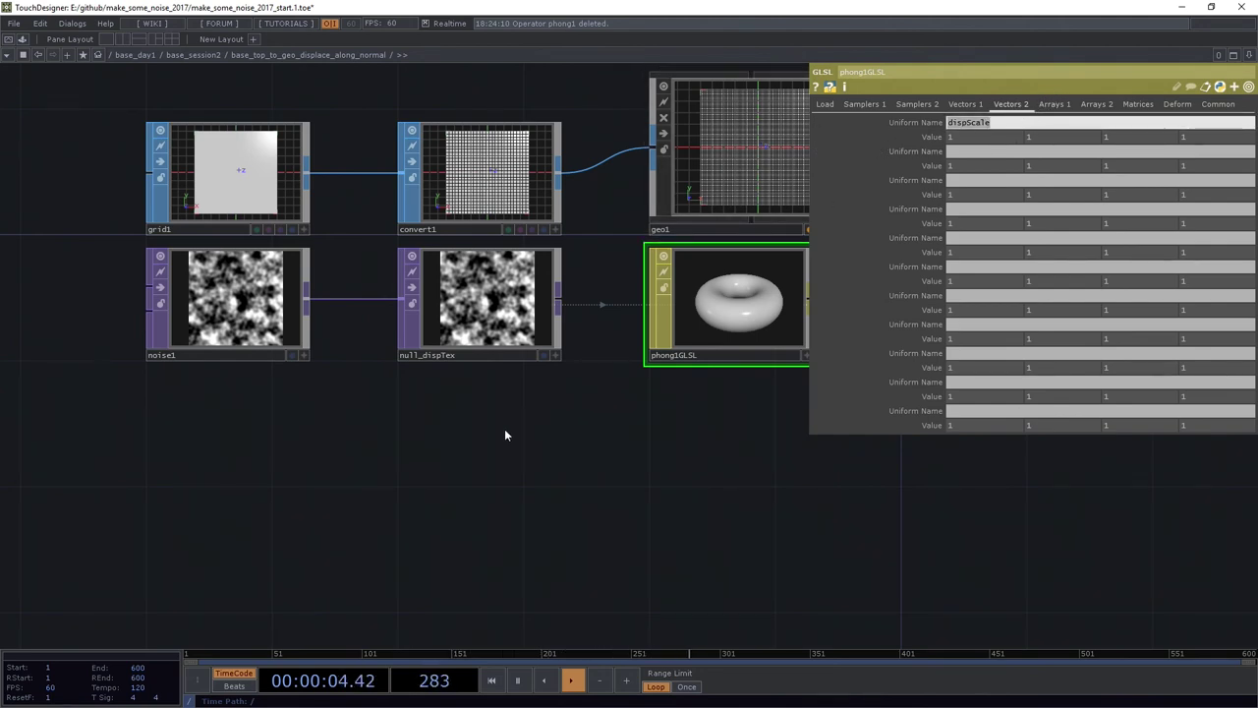
Step: Move phong1GLSLVertex, Pixel and Info to the right so they form a tidy row
drag(575, 448, 484, 457)
drag(600, 441, 305, 453)
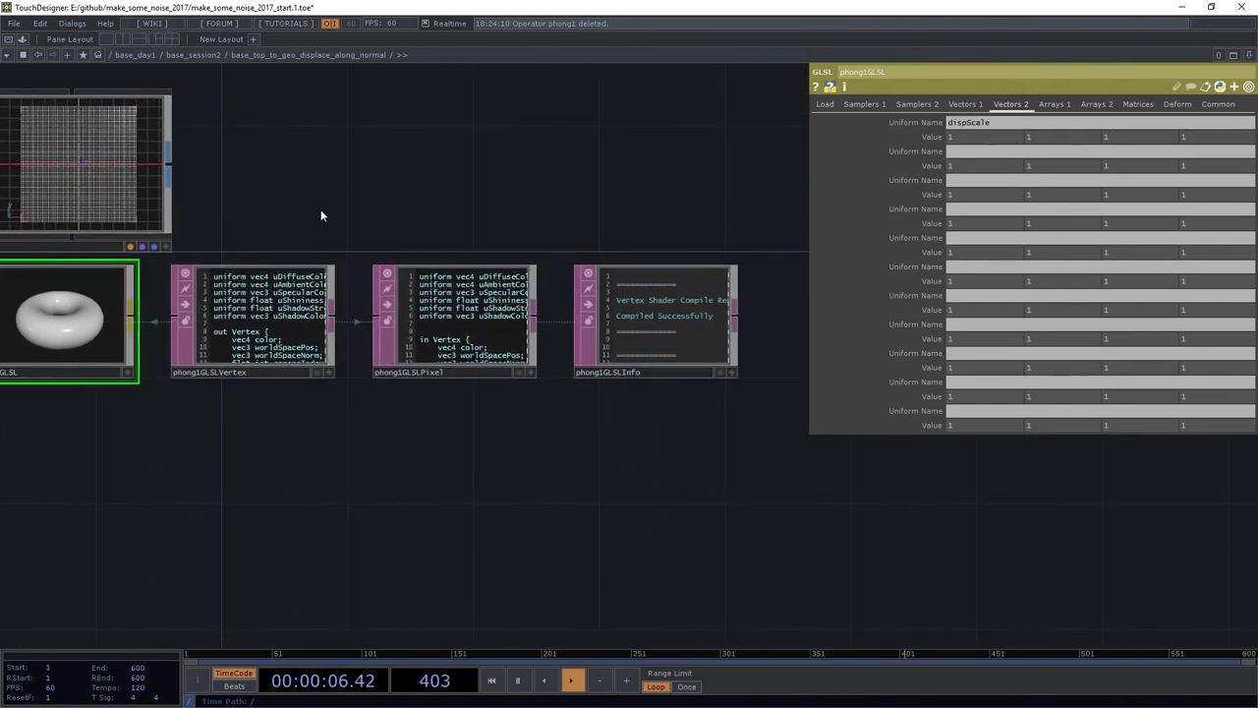
drag(272, 174, 646, 402)
drag(266, 308, 312, 308)
drag(554, 121, 811, 372)
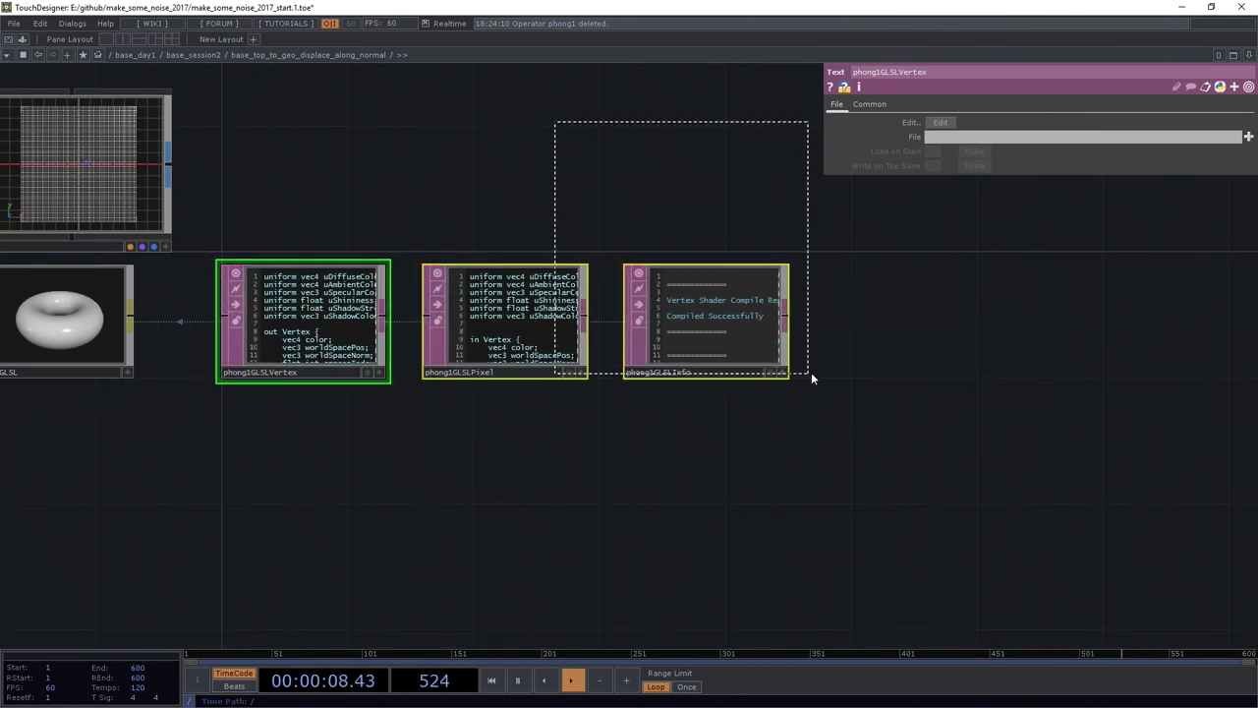
drag(540, 336, 586, 338)
mouse_move(727, 349)
mouse_down()
mouse_move(616, 349)
mouse_move(658, 355)
mouse_up()
drag(344, 230, 622, 245)
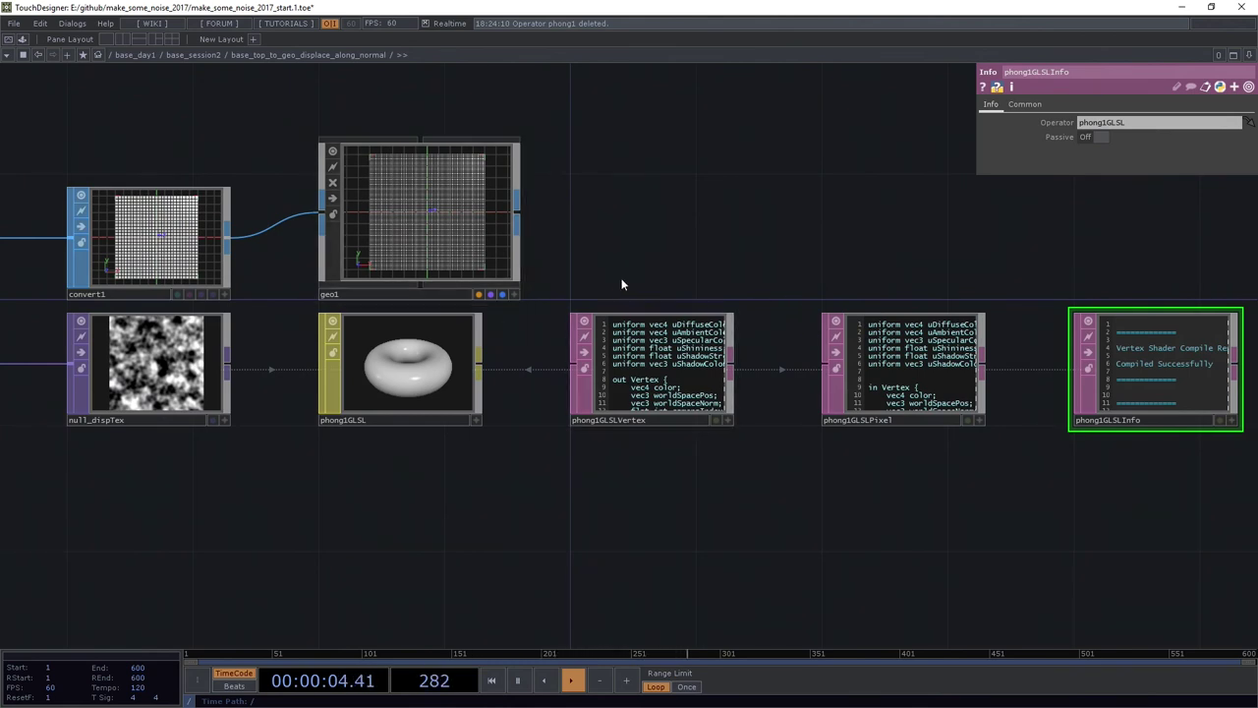
mouse_move(554, 545)
mouse_down()
mouse_move(680, 489)
mouse_move(780, 540)
mouse_up()
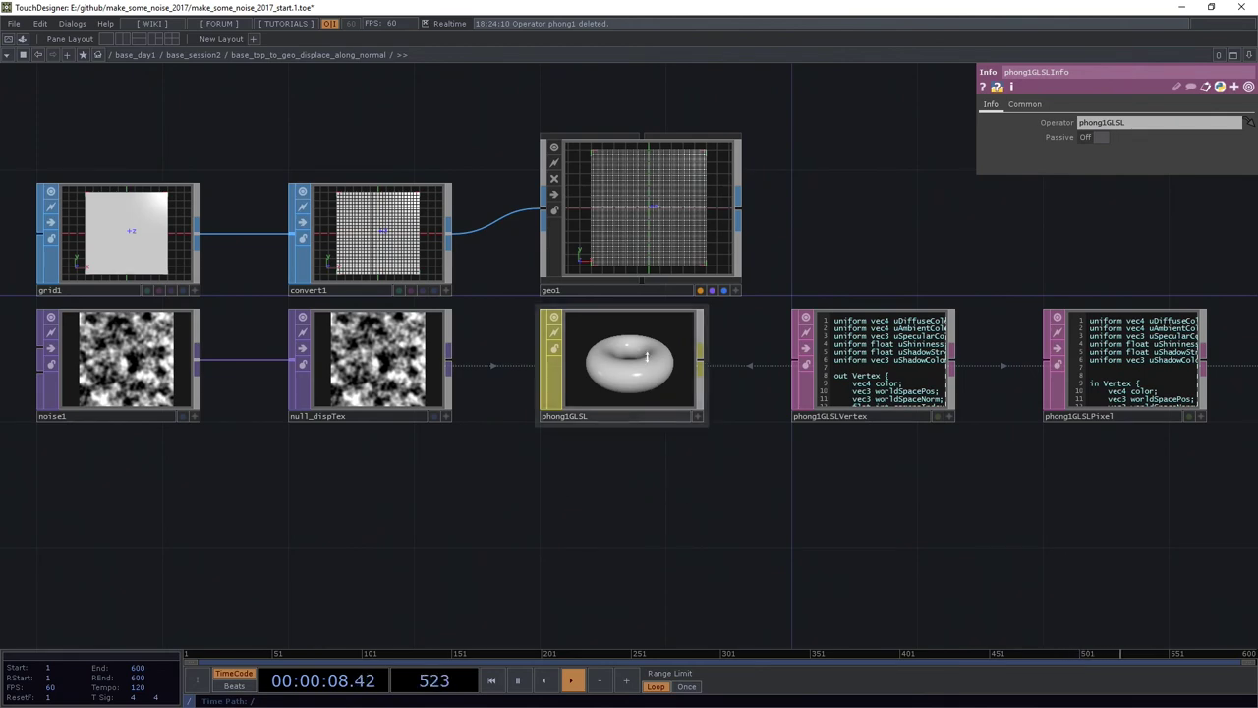
Step: Apply phong1GLSL as geo1's material and select phong1GLSLVertex
drag(629, 359, 646, 194)
click(646, 215)
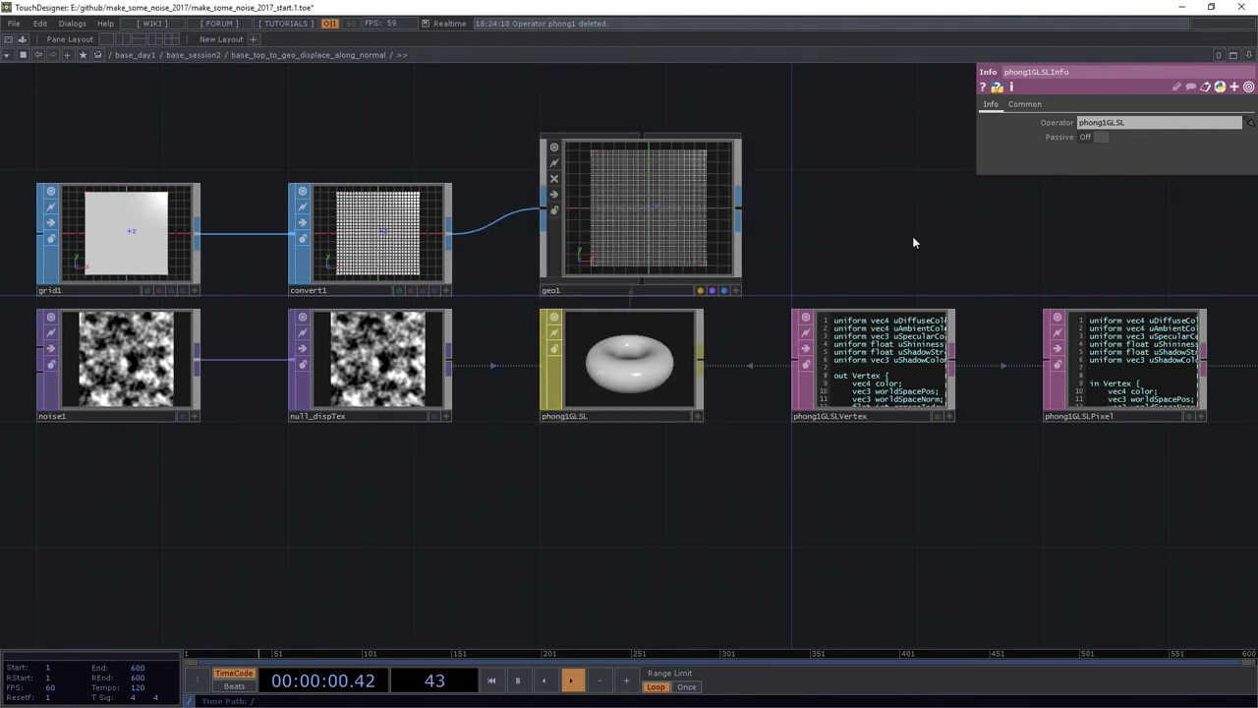
drag(912, 242, 888, 244)
click(878, 361)
Step: Open phong1GLSLVertex in Sublime Text and insert blank lines above the Vertex block
key(ctrl+e)
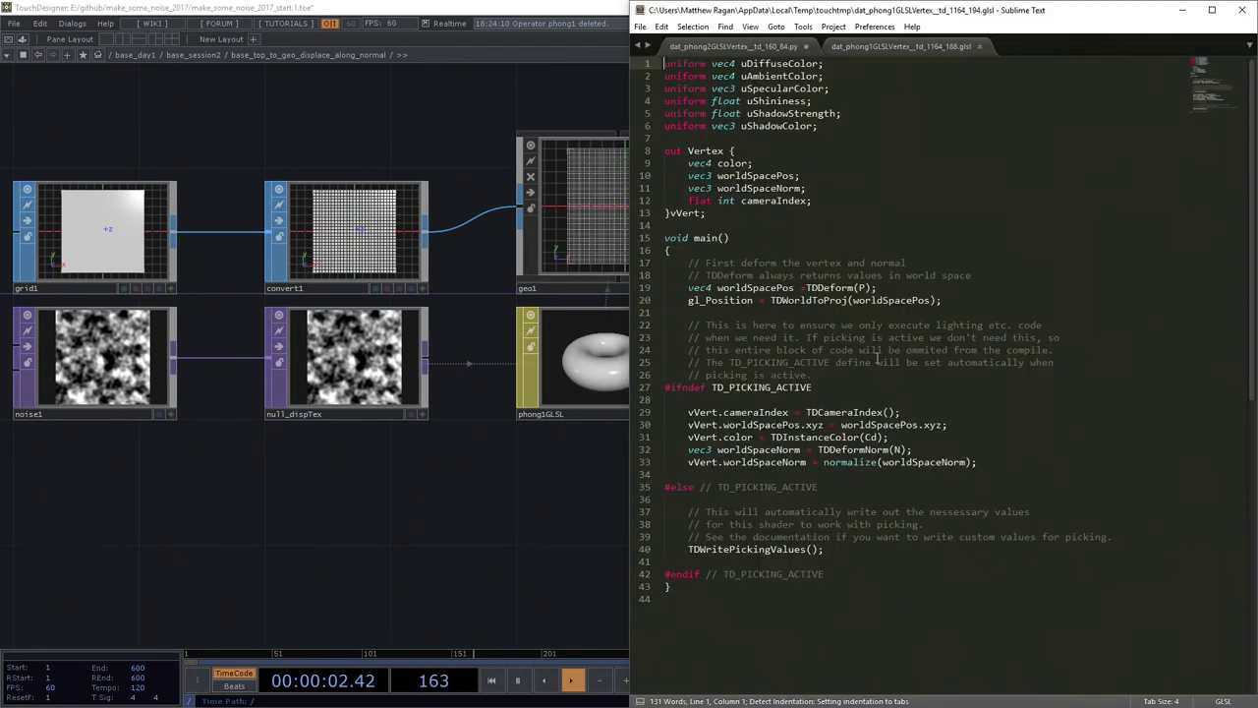
click(845, 210)
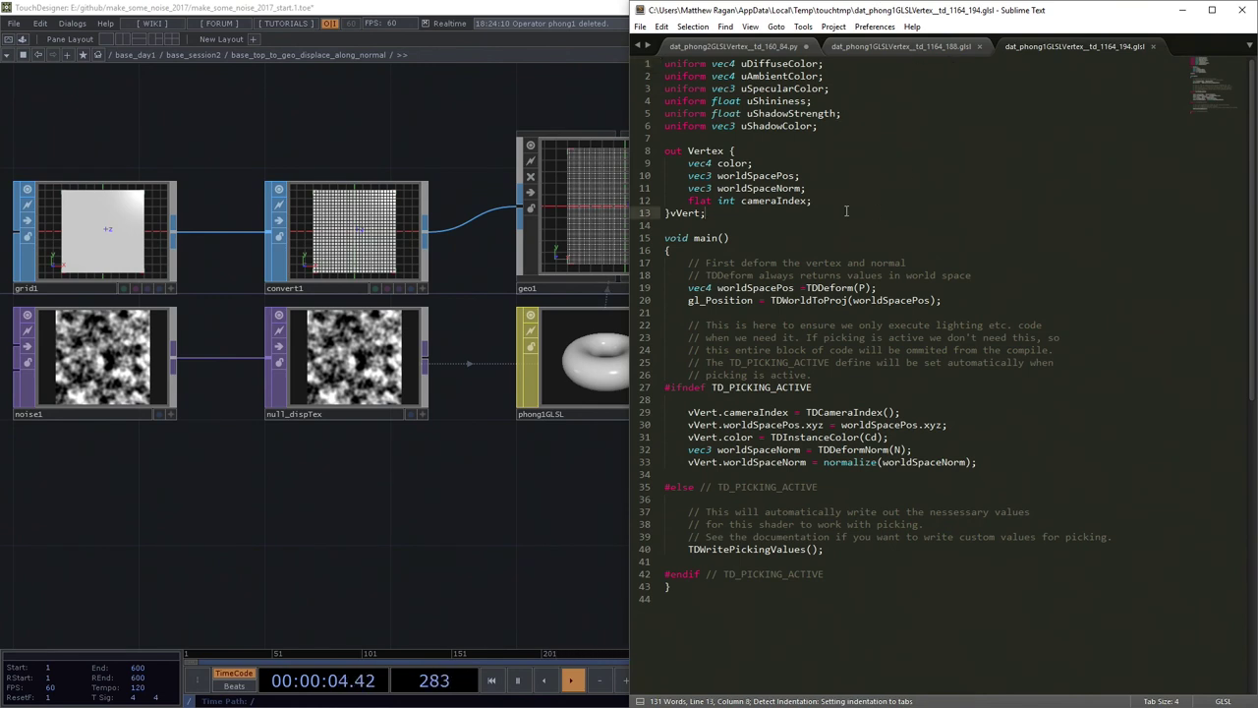
key(Up)
key(Up)
key(Up)
key(Down)
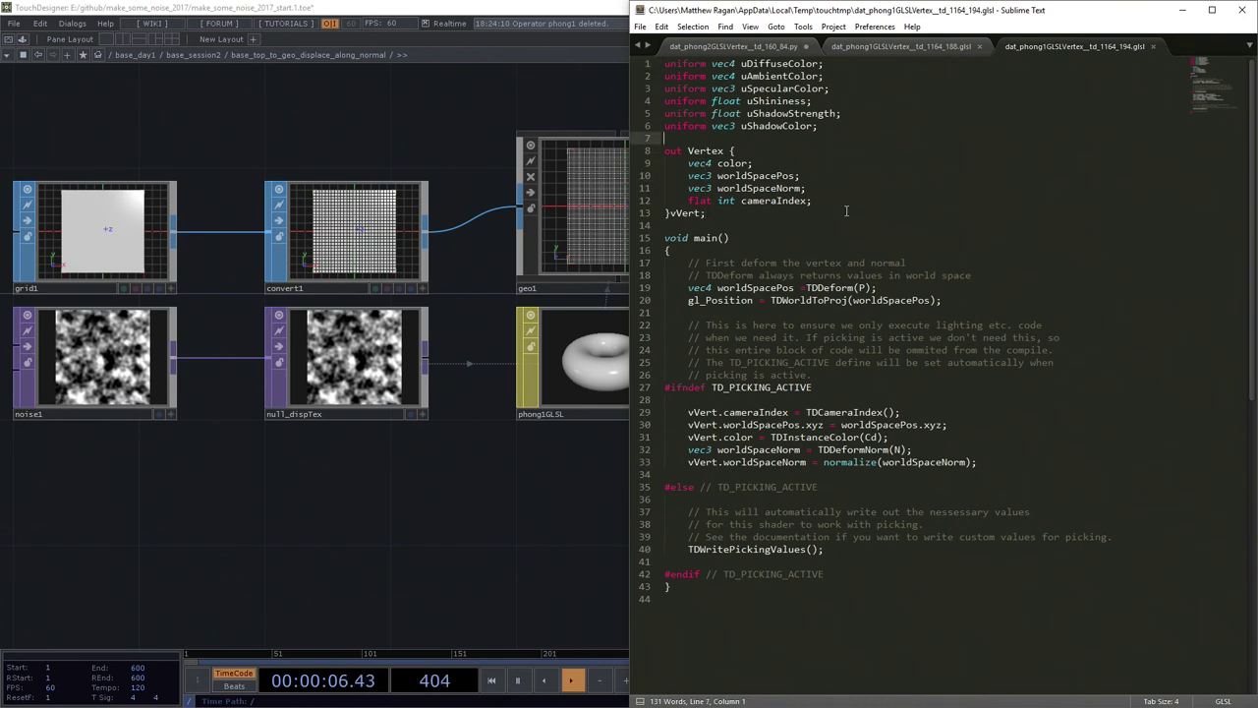
key(Return)
key(Return)
key(Up)
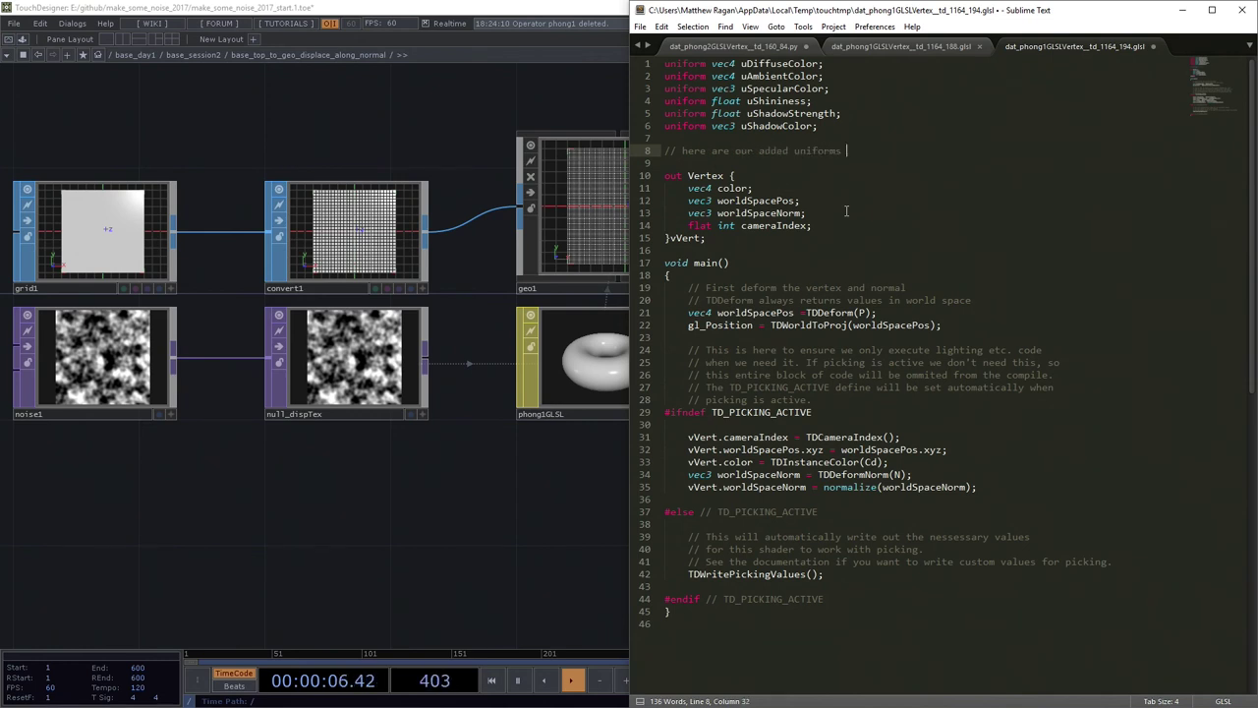
key(Return)
Step: Declare 'uniform sampler2D dispTex;' and 'uniform float dispScale;' and save the shader
text(uni)
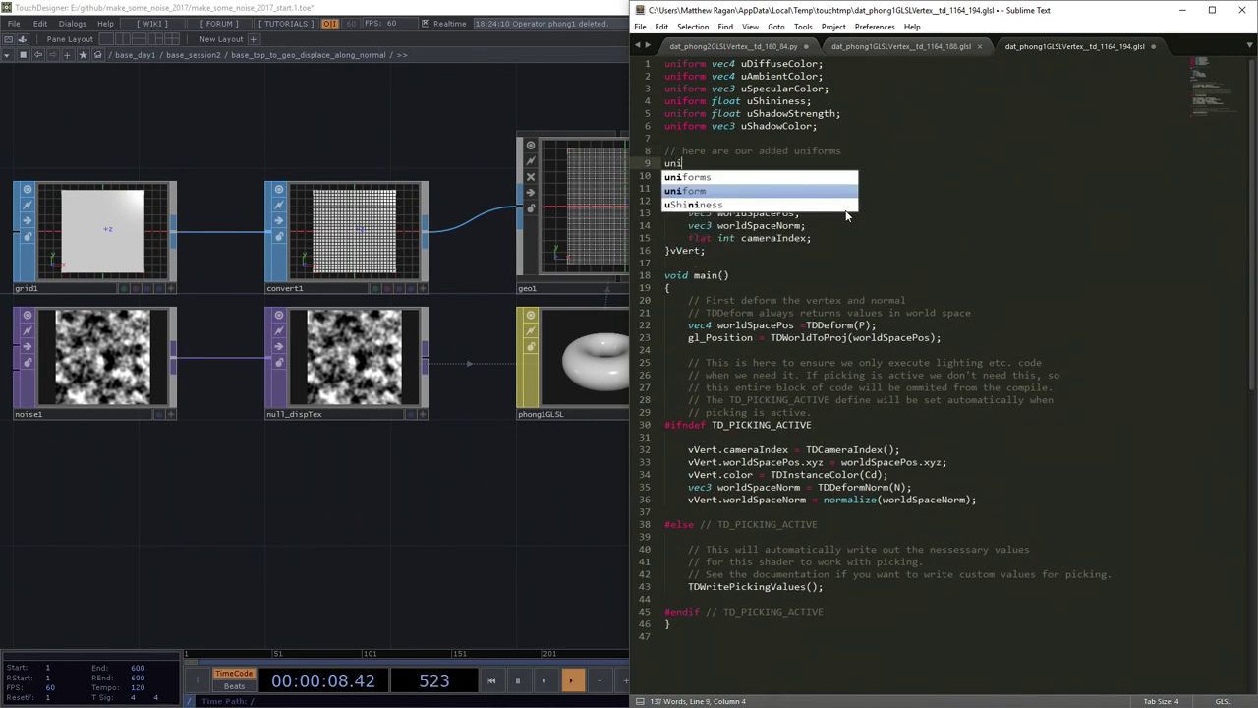
text(formsa)
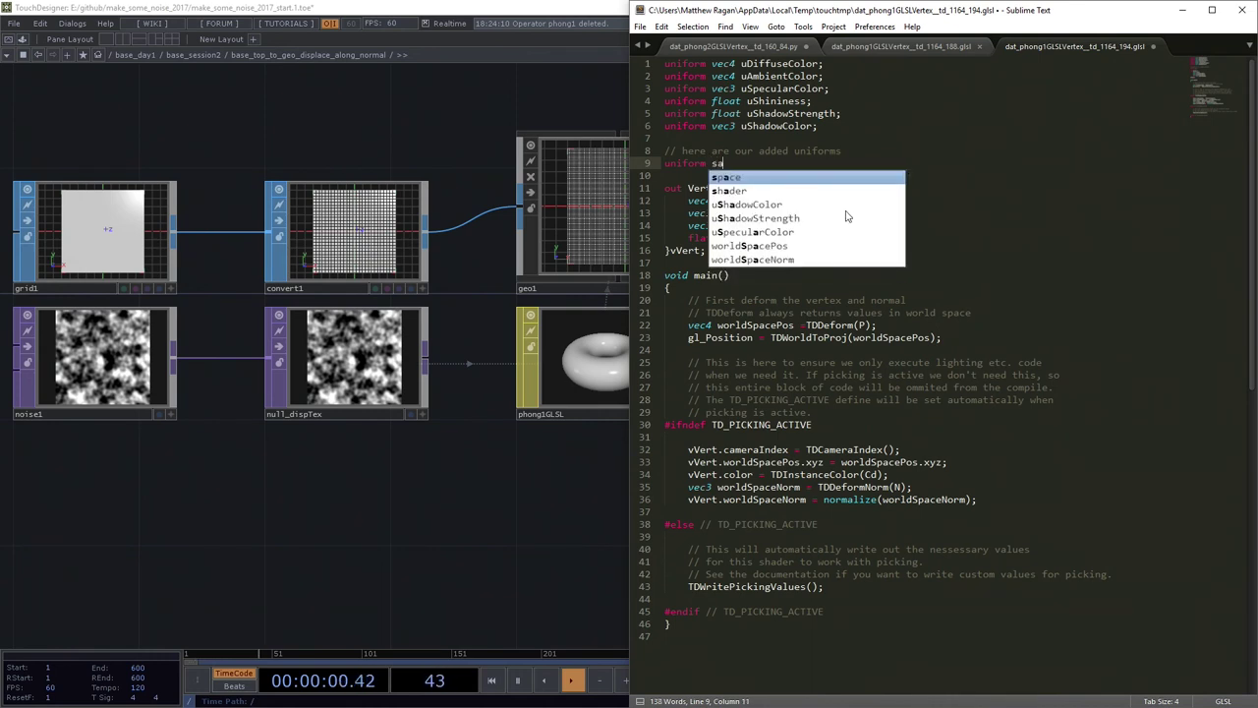
text(mpler3D)
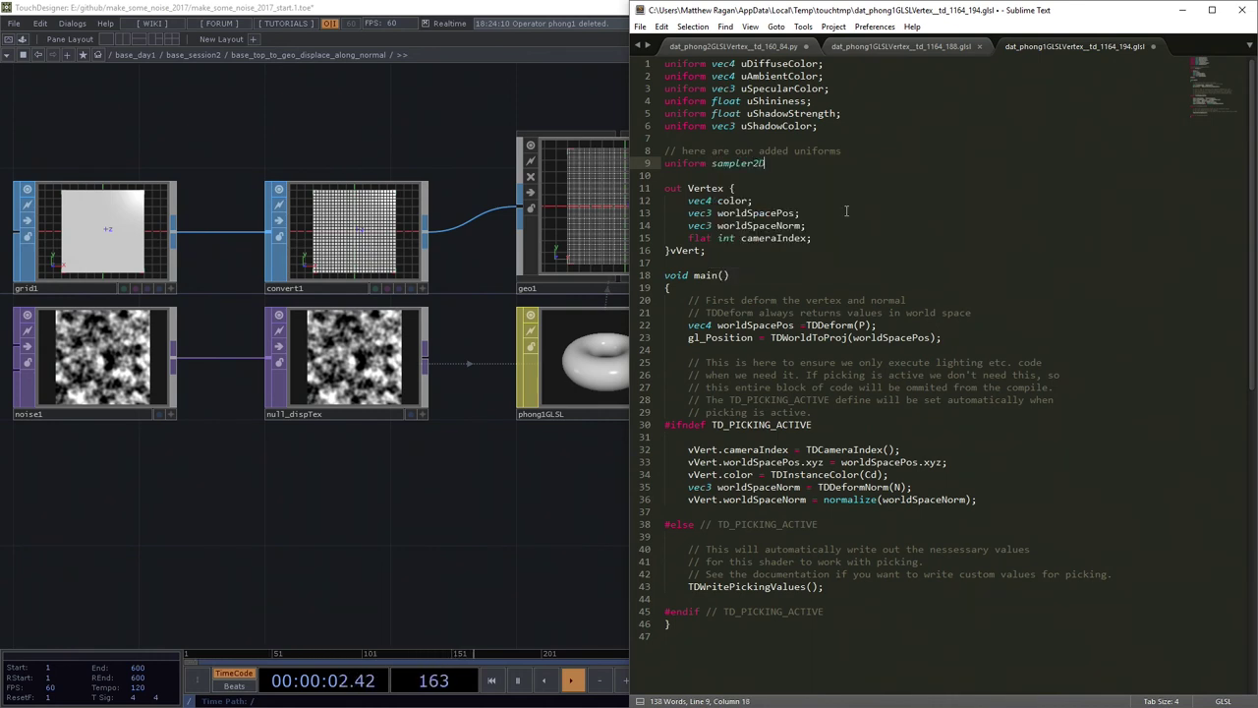
text(ispTe)
text(x;)
key(Return)
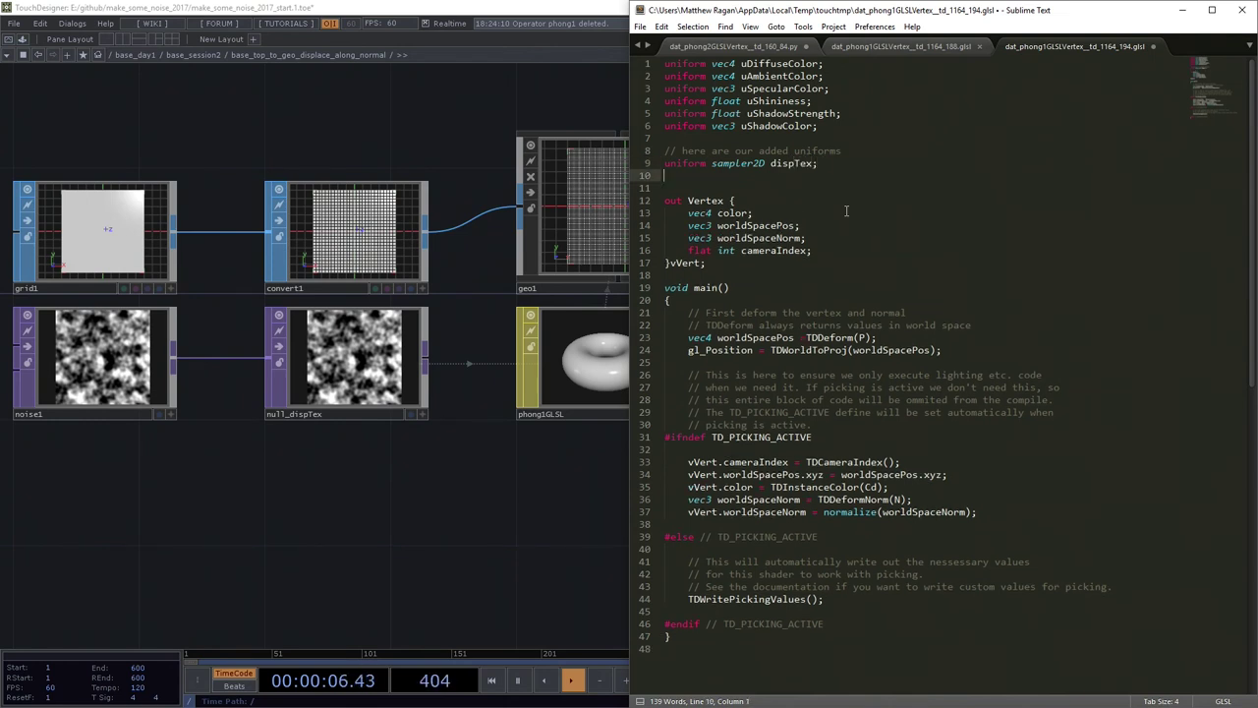
text(f)
key(BackSpace)
text(un)
key(Tab)
key(Tab)
text(dispSca)
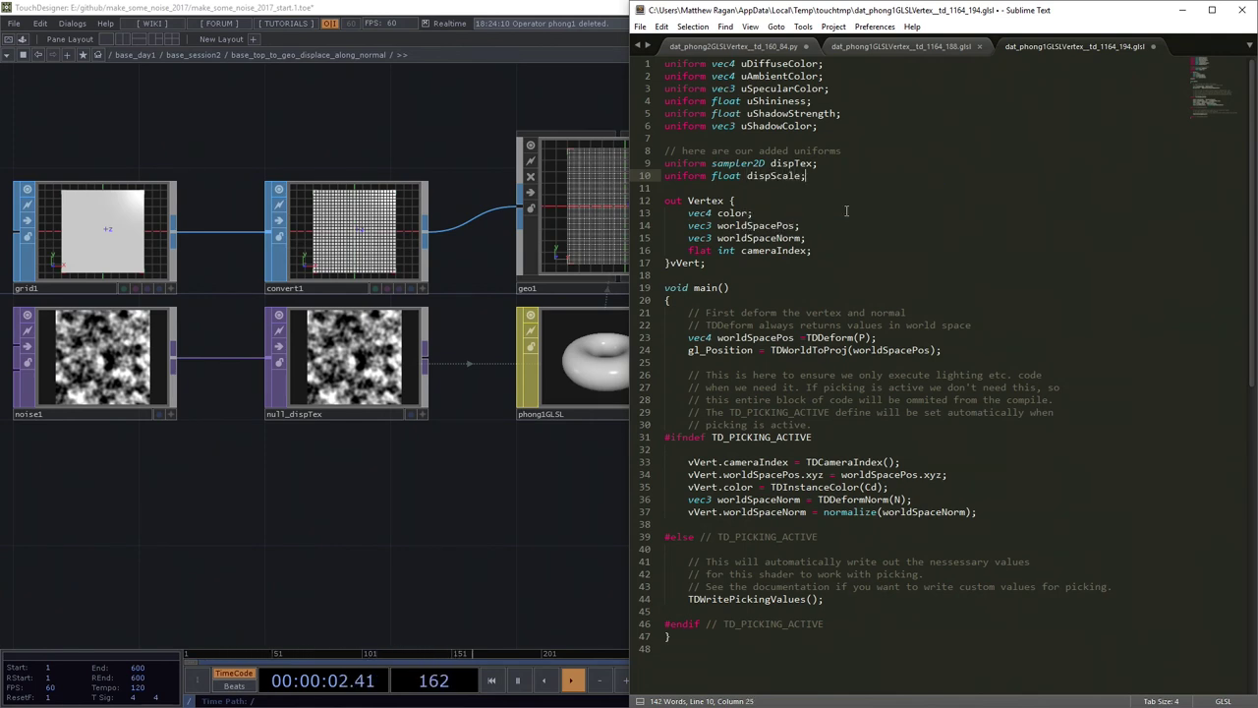
key(ctrl+s)
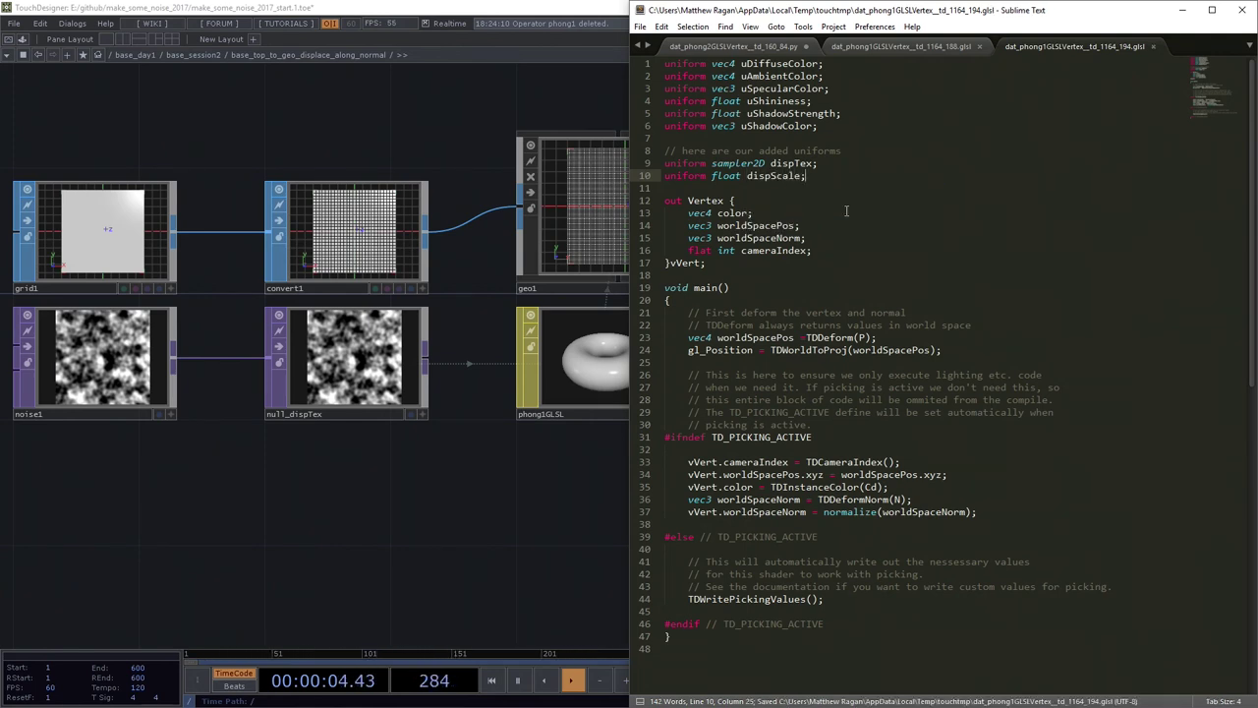
Step: Return to the shader code and put the caret after main's opening brace
drag(527, 564, 415, 551)
key(alt+Tab)
click(844, 210)
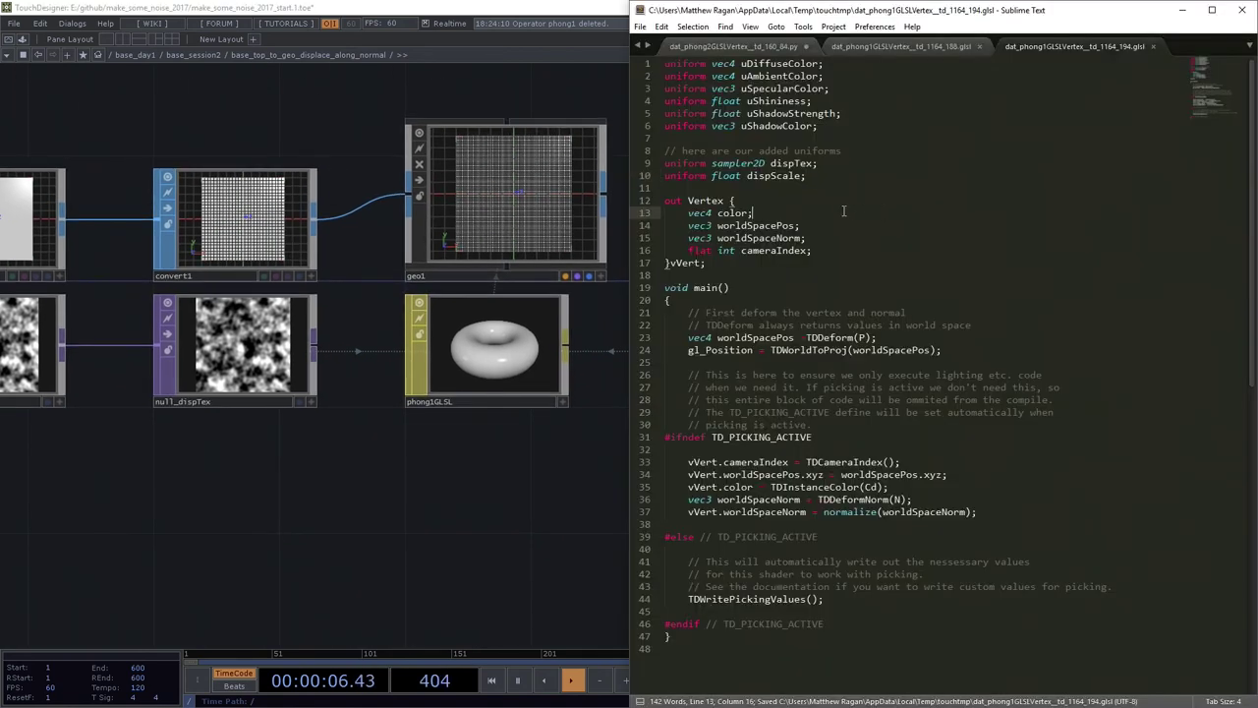
click(789, 294)
Step: Copy the dispZ and newP lines from the _188 shader into main of the _194 shader
key(Return)
key(Return)
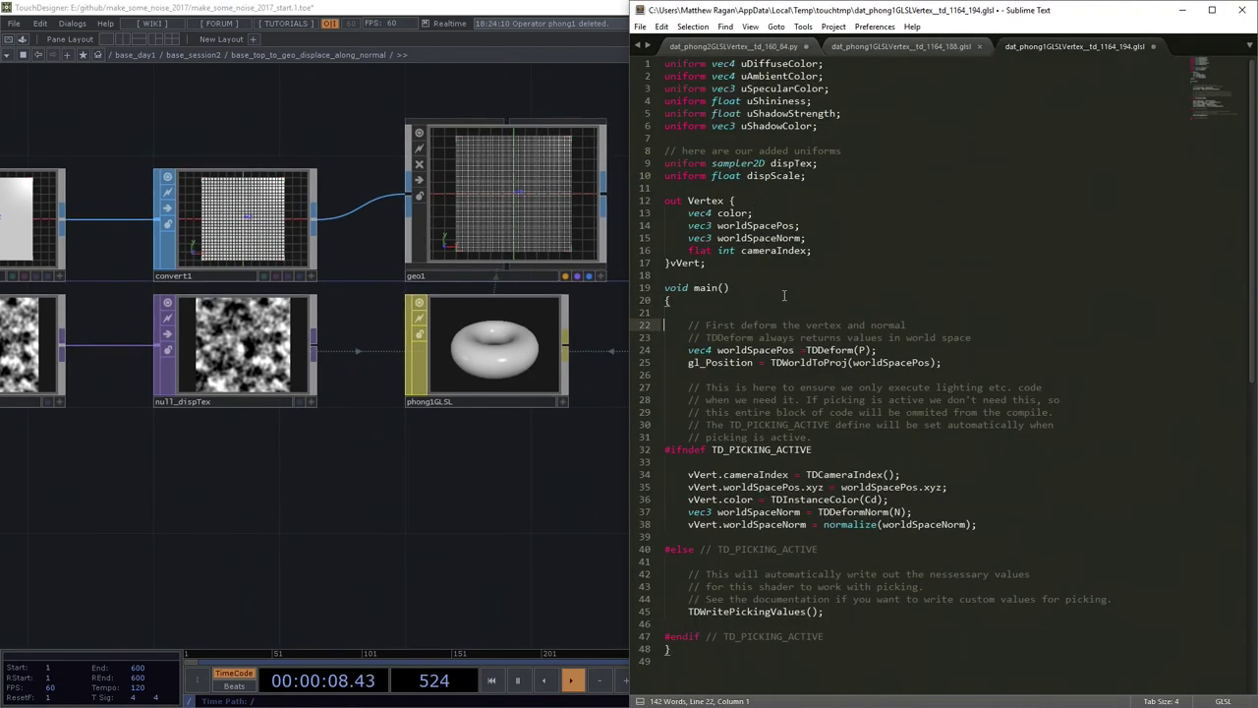
key(Up)
key(Down)
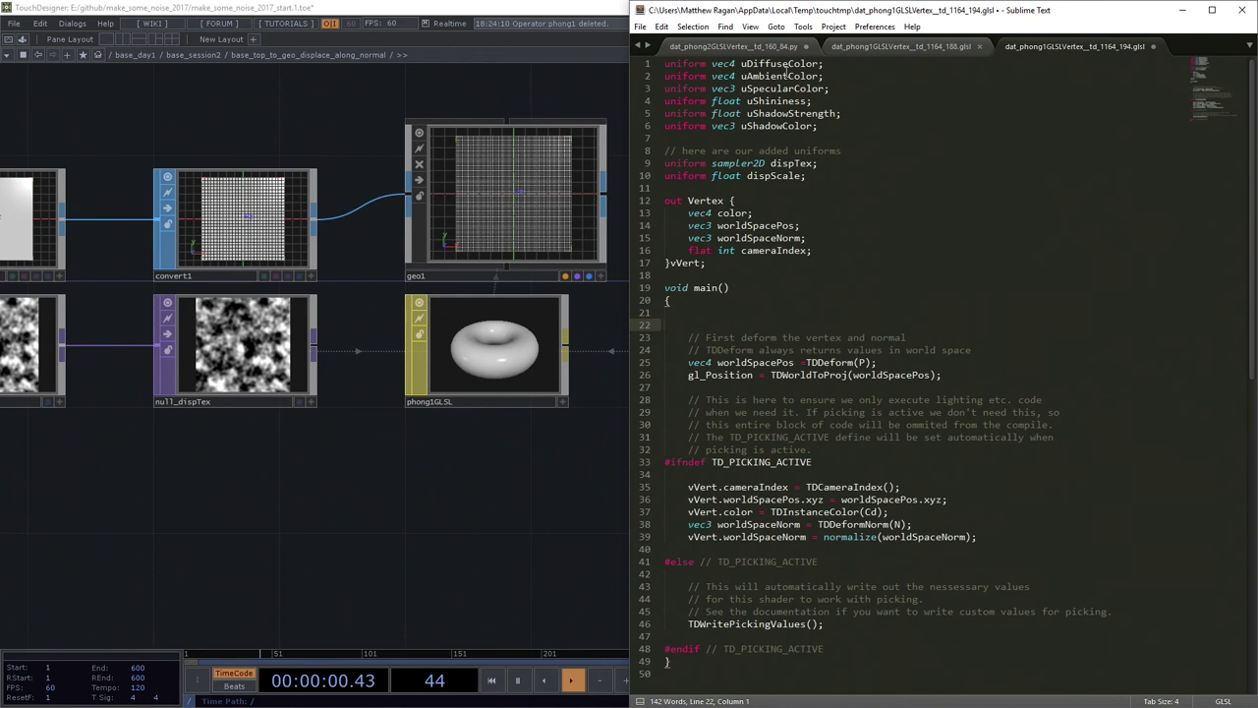
click(969, 50)
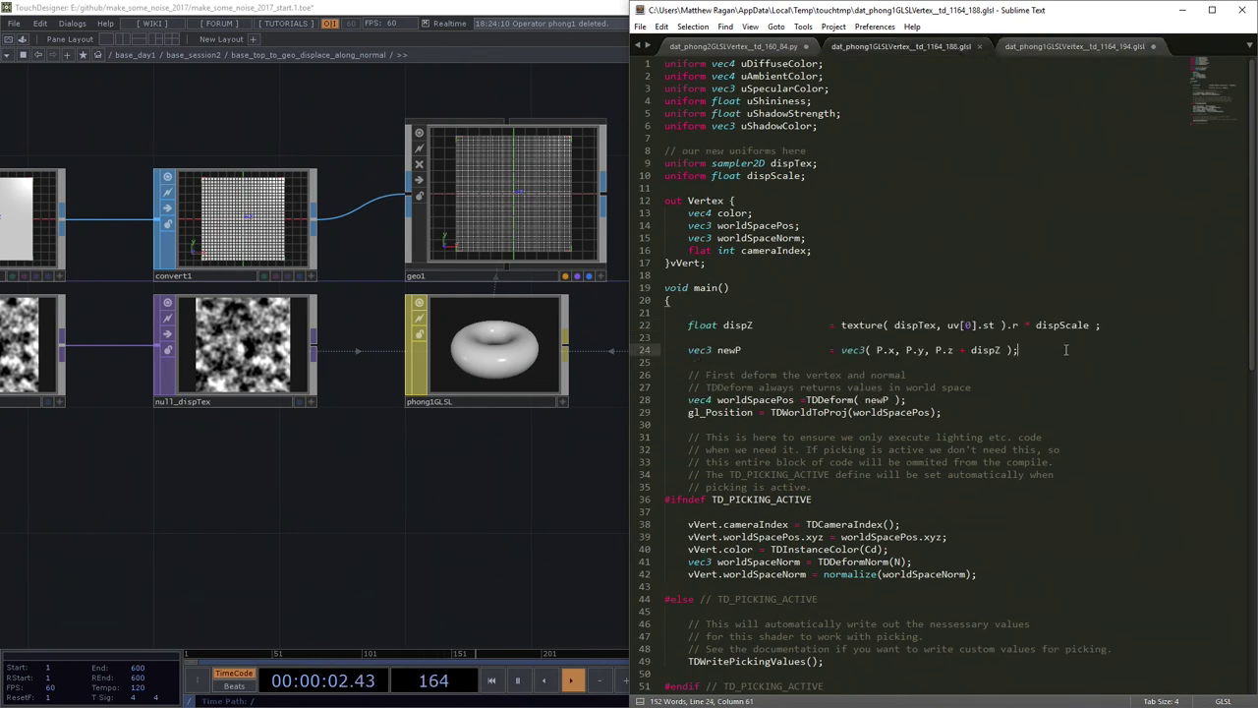
mouse_move(1020, 350)
mouse_down()
mouse_move(649, 338)
mouse_move(571, 321)
mouse_up()
key(ctrl+c)
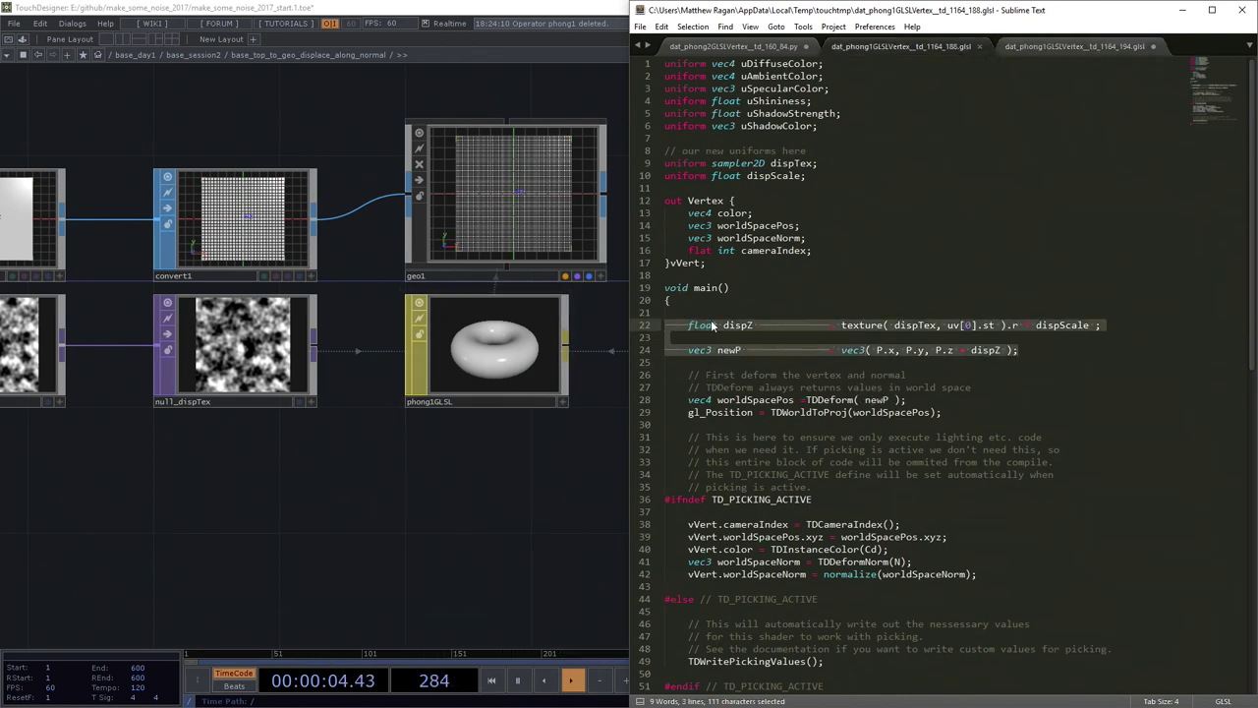
key(ctrl+Tab)
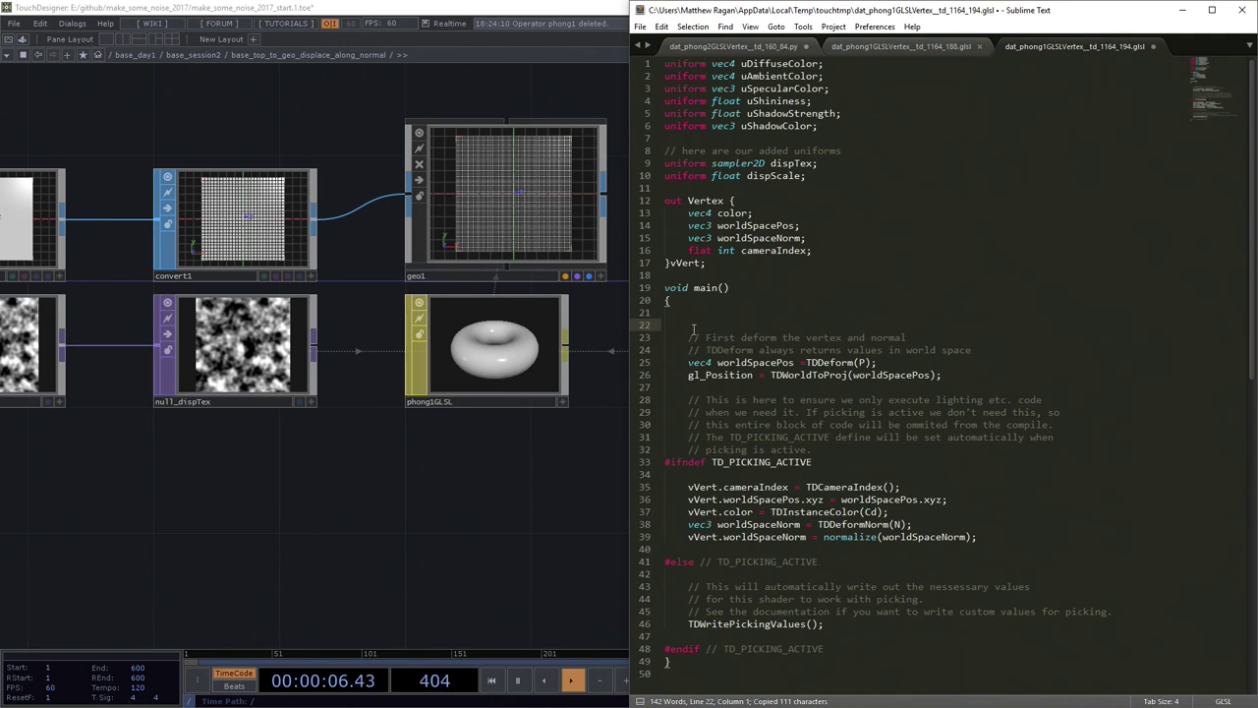
key(ctrl+v)
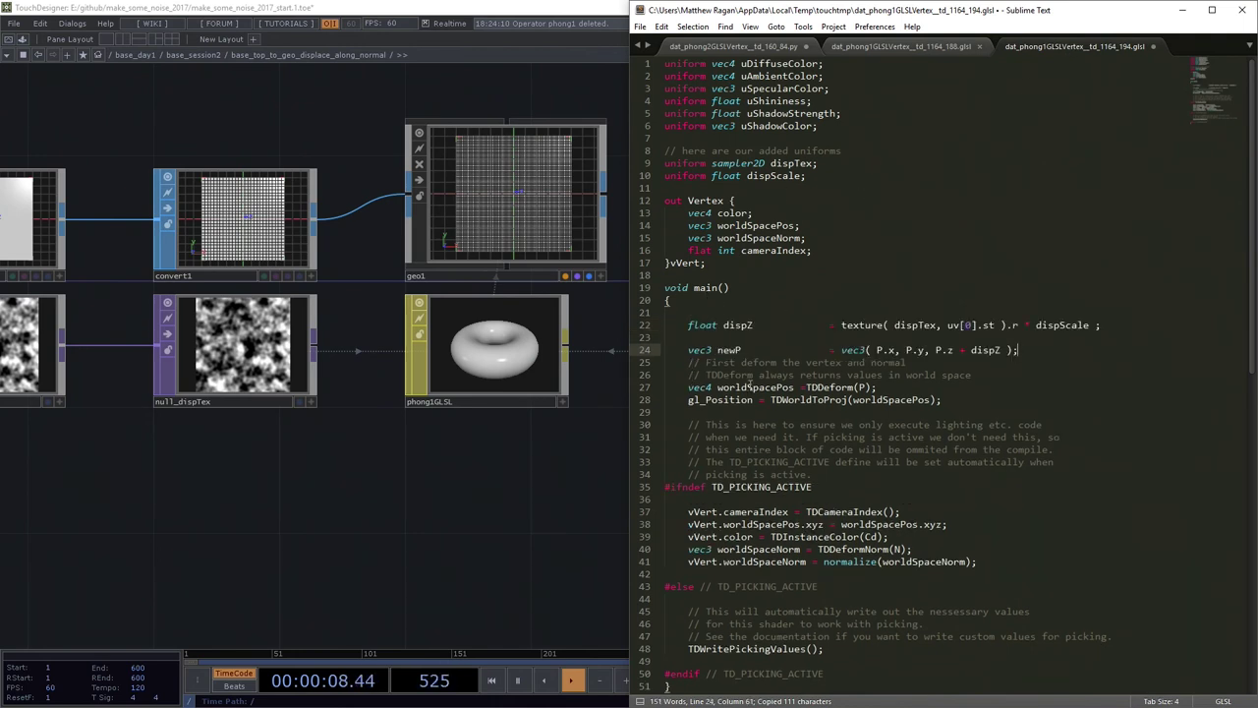
Step: Change TDDeform(P) to TDDeform(newP) and save the vertex shader
click(858, 387)
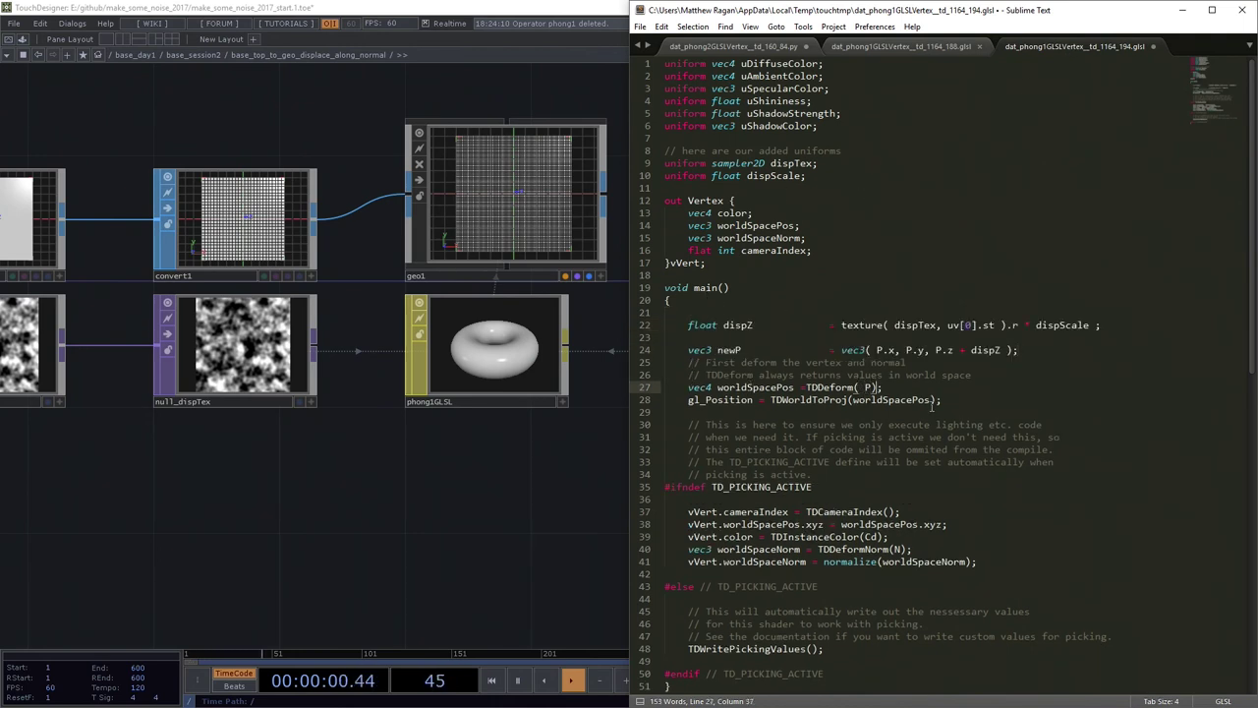
text(new)
key(ctrl+s)
Step: Orbit geo1's viewer in TouchDesigner to inspect the displaced grid
click(537, 211)
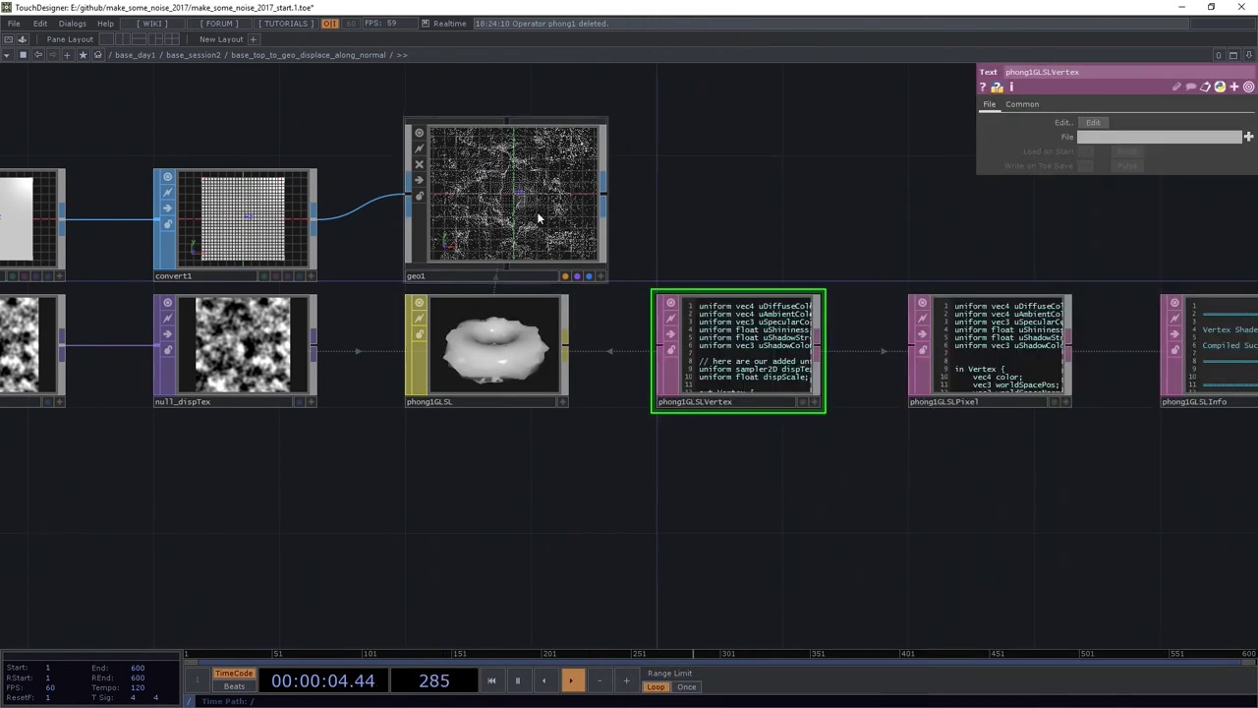
click(509, 382)
scroll(522, 174, up, 3)
text(dispScale)
click(525, 197)
mouse_move(525, 196)
mouse_down()
mouse_move(508, 332)
mouse_move(550, 239)
mouse_move(564, 345)
mouse_up()
Step: Set phong1GLSL's dispScale uniform value to 0.1
click(590, 492)
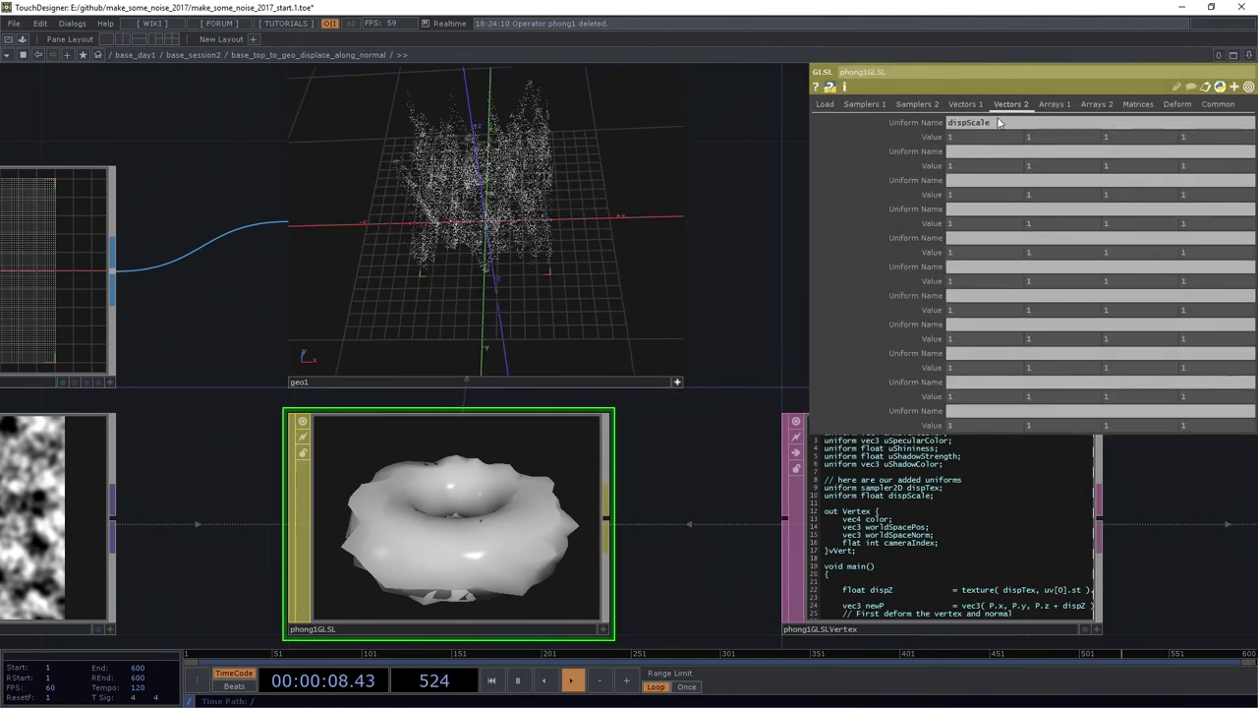
key(Tab)
text(0.1)
key(Return)
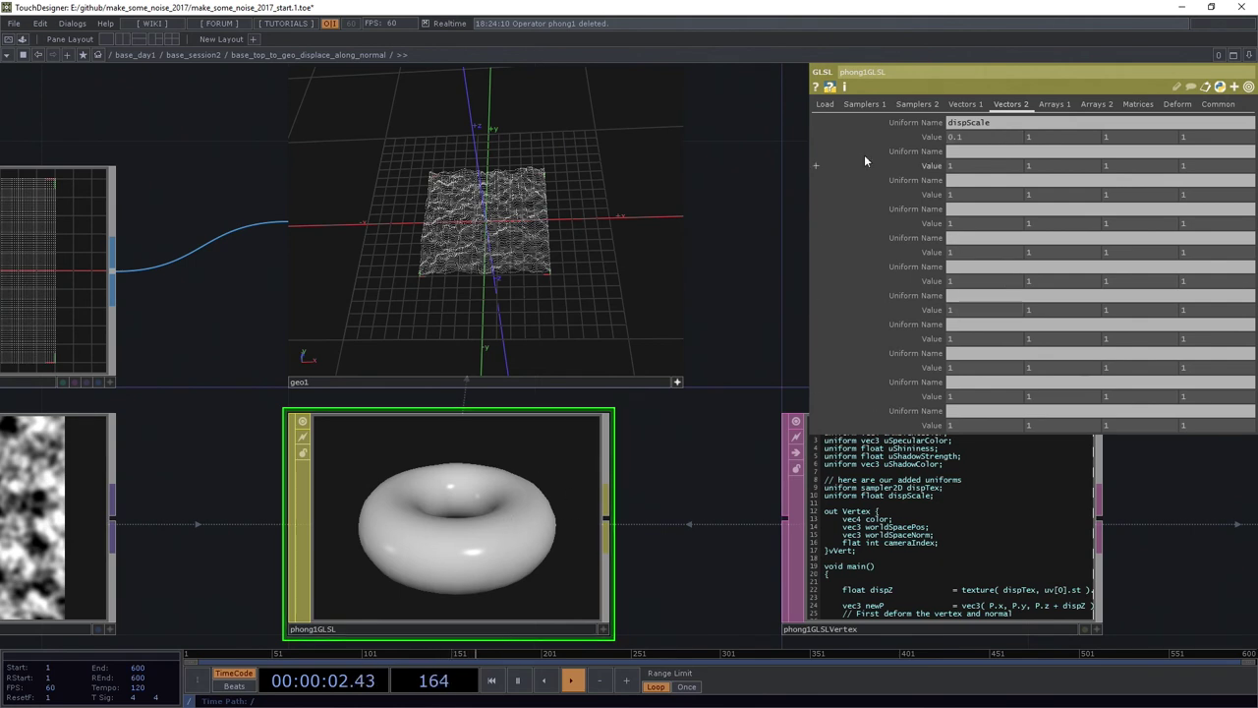
Step: Set the dispTex sampler's Extend U and Extend V to Mirror
click(837, 103)
click(916, 104)
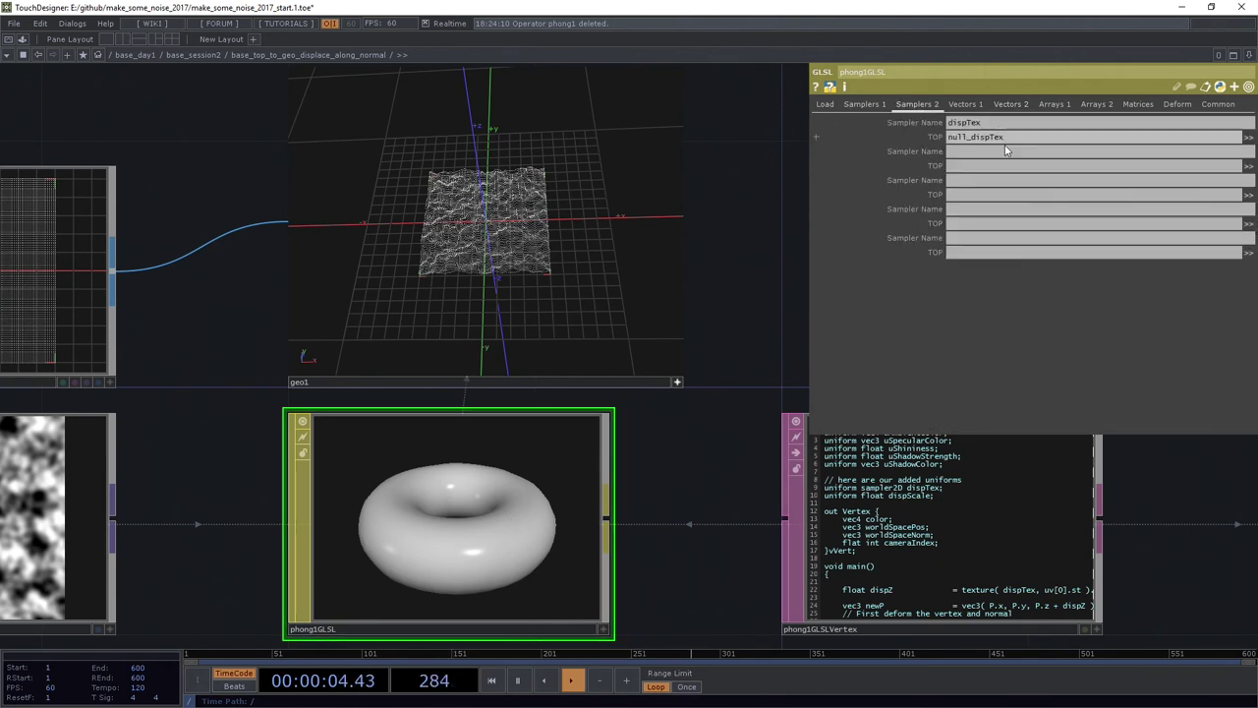
click(1250, 138)
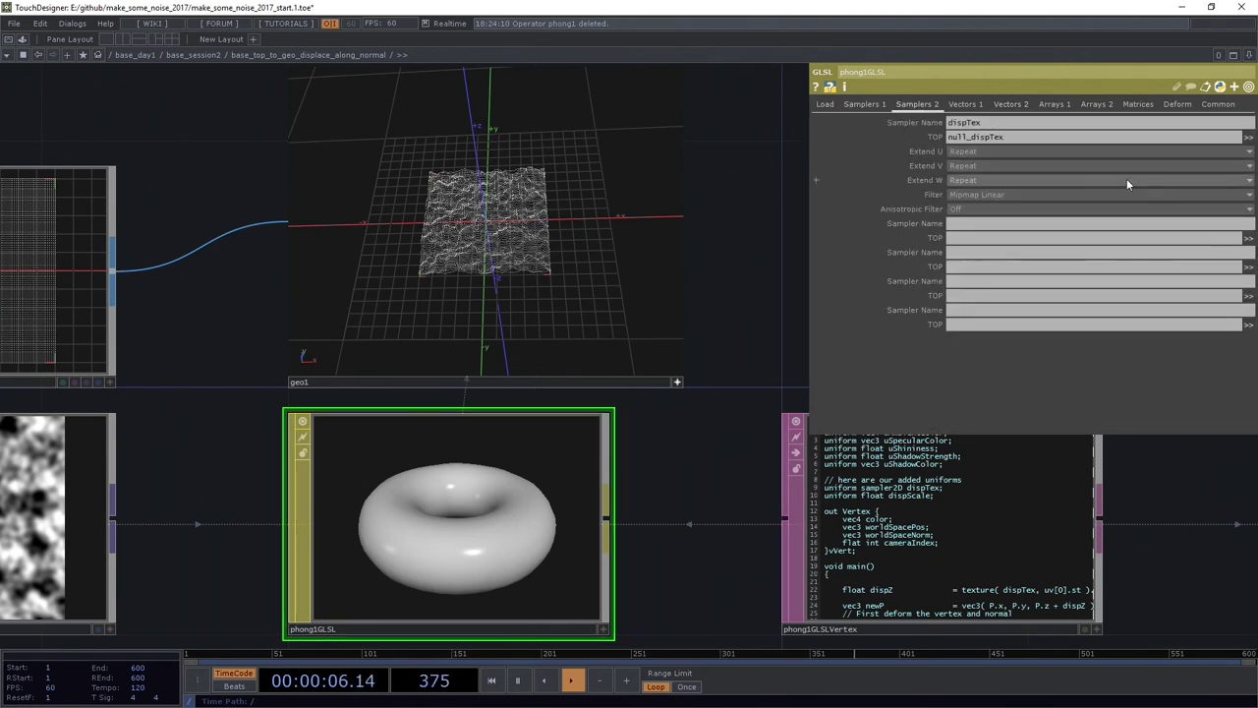
click(1076, 150)
click(961, 200)
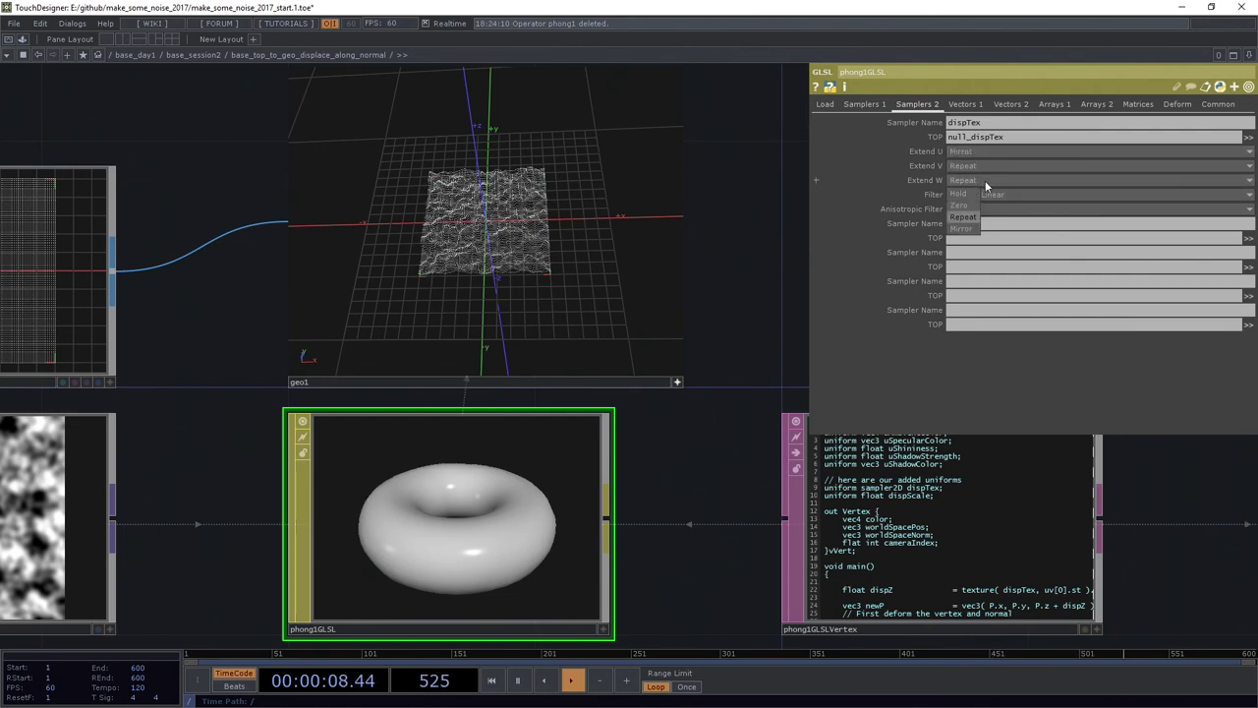
click(985, 180)
click(983, 165)
click(983, 165)
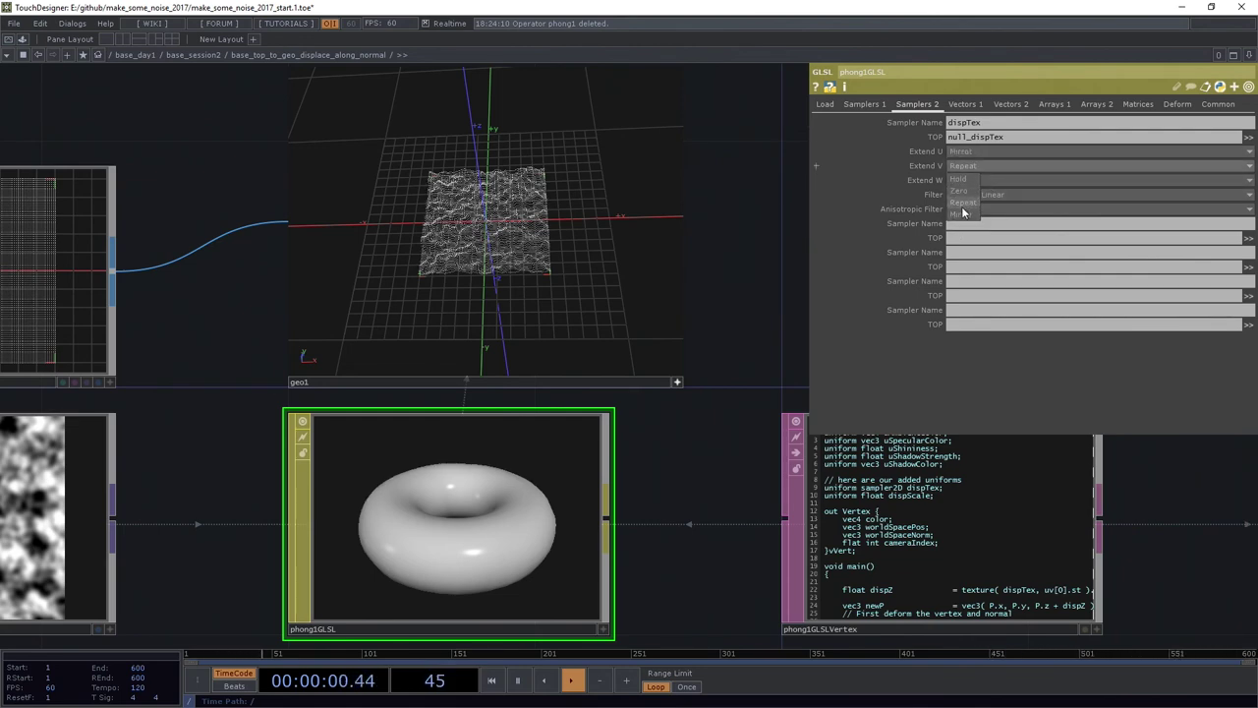
click(962, 213)
scroll(573, 241, up, 3)
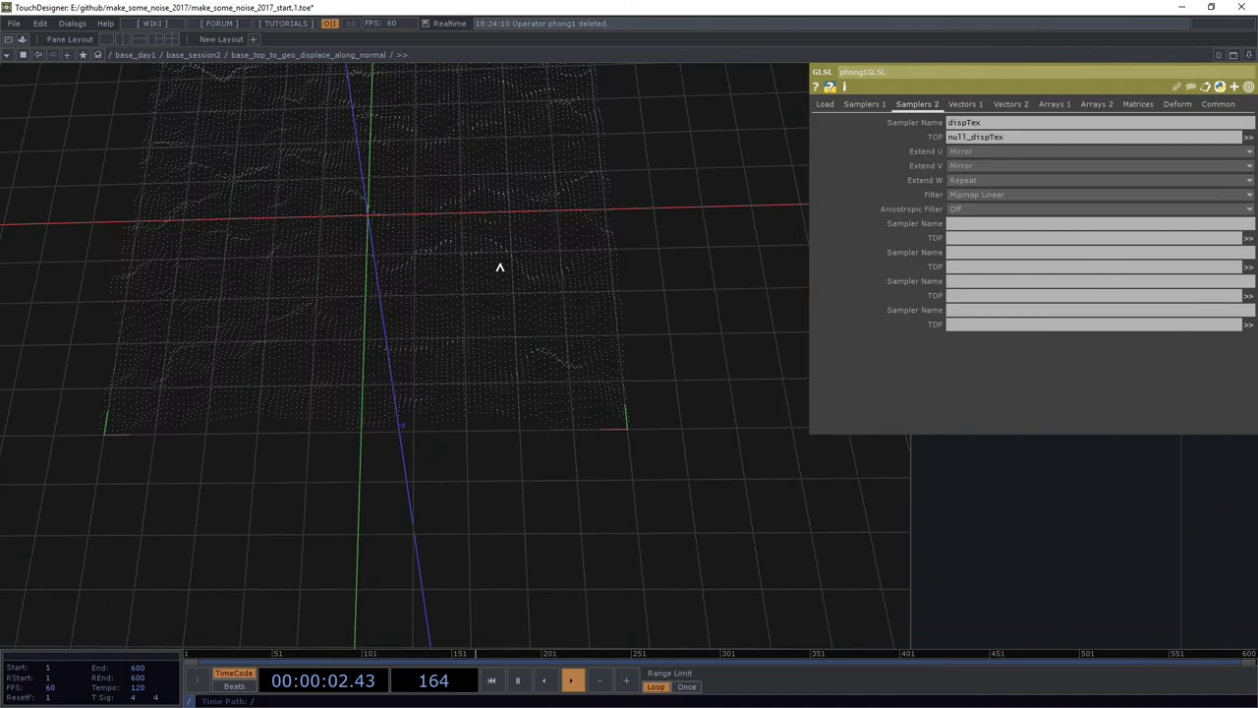
Step: Undo the accidental null_dispTex resize and set noise1's Pixel Format to 32-bit float (RGBA)
mouse_move(499, 267)
mouse_down()
mouse_move(514, 364)
mouse_move(492, 341)
mouse_move(511, 436)
mouse_move(542, 283)
mouse_move(540, 305)
mouse_move(505, 256)
mouse_move(493, 332)
mouse_move(486, 252)
mouse_move(500, 275)
mouse_move(793, 422)
mouse_up()
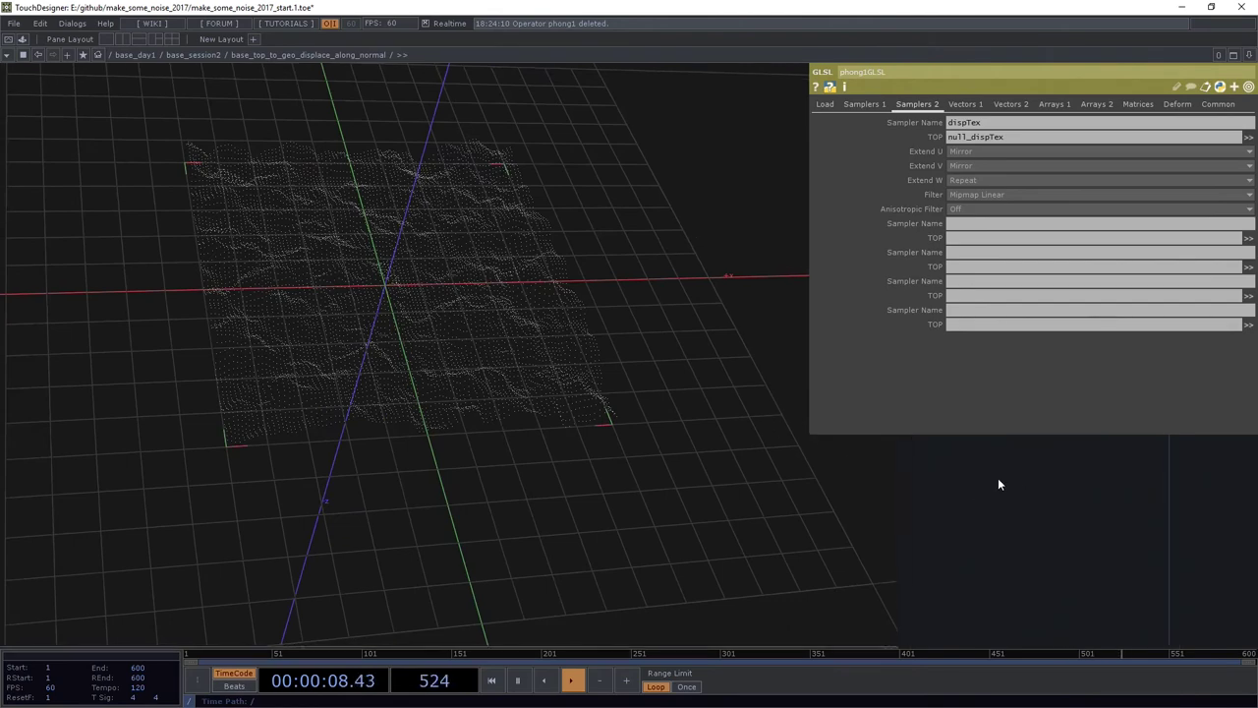
scroll(687, 562, down, 5)
scroll(506, 444, down, 5)
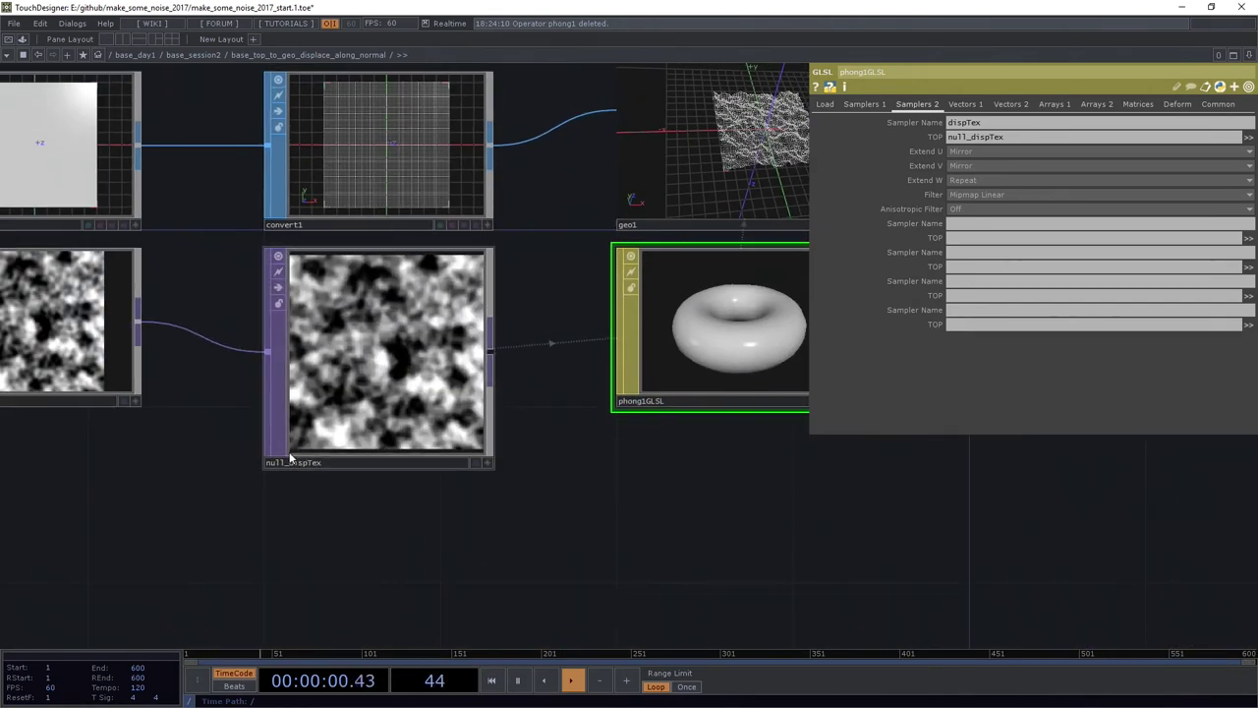
key(ctrl+z)
click(102, 360)
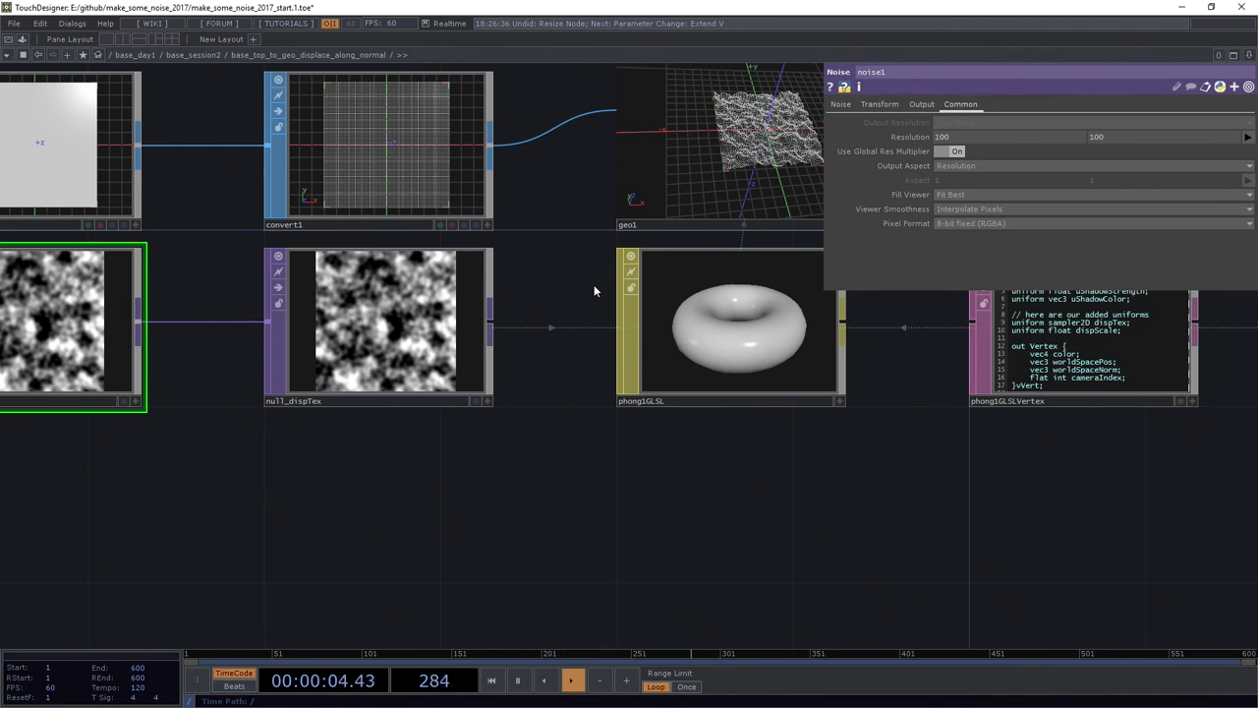
click(970, 222)
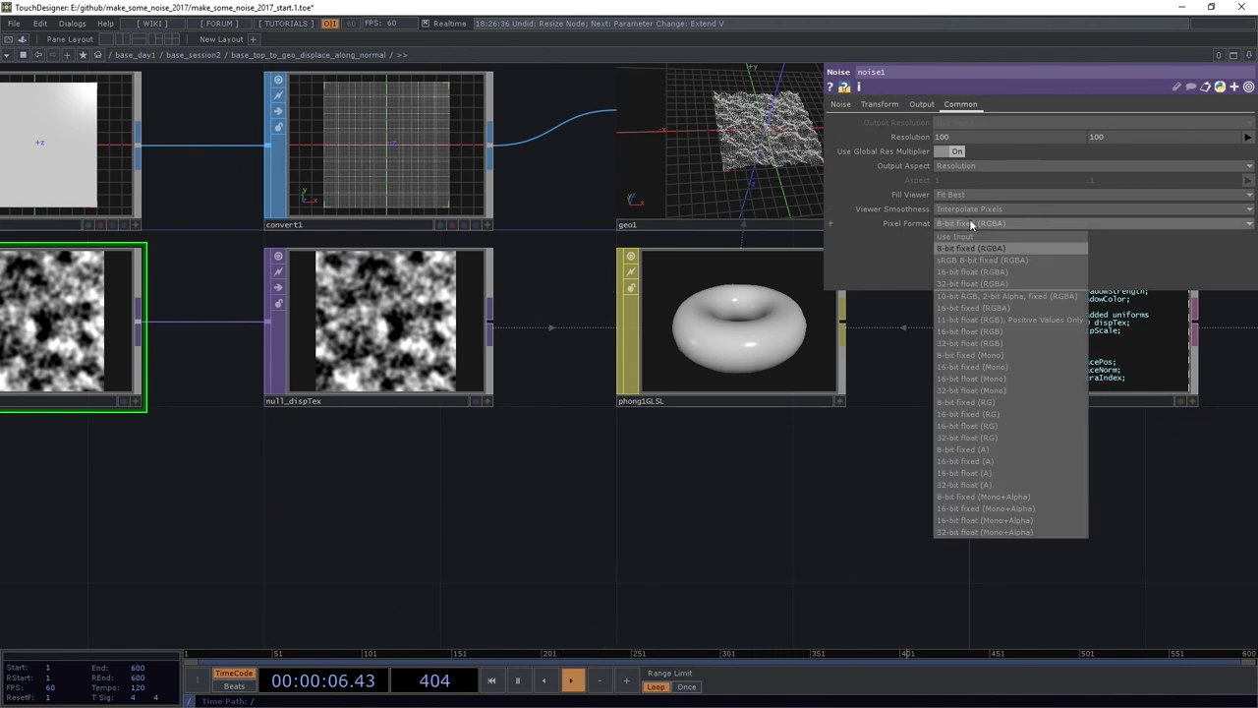
click(970, 284)
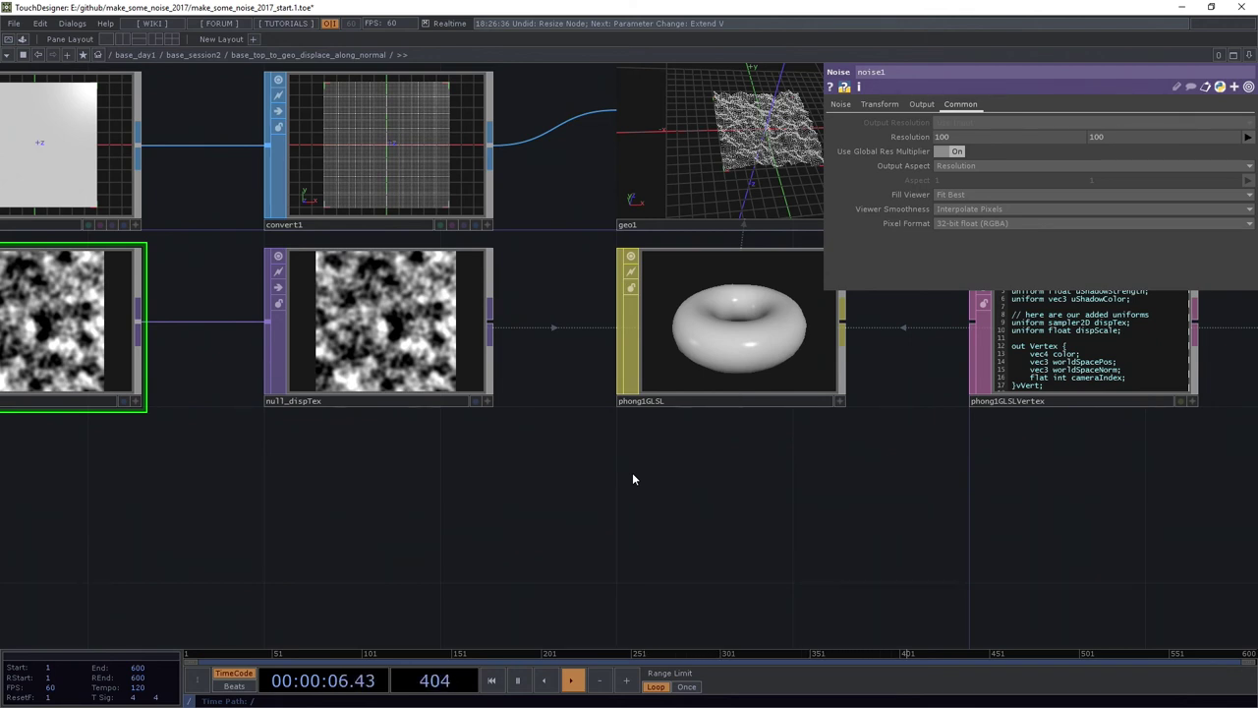
Step: Set grid1's orientation to YZ Plane
drag(114, 168, 357, 226)
click(357, 225)
scroll(886, 145, right, 5)
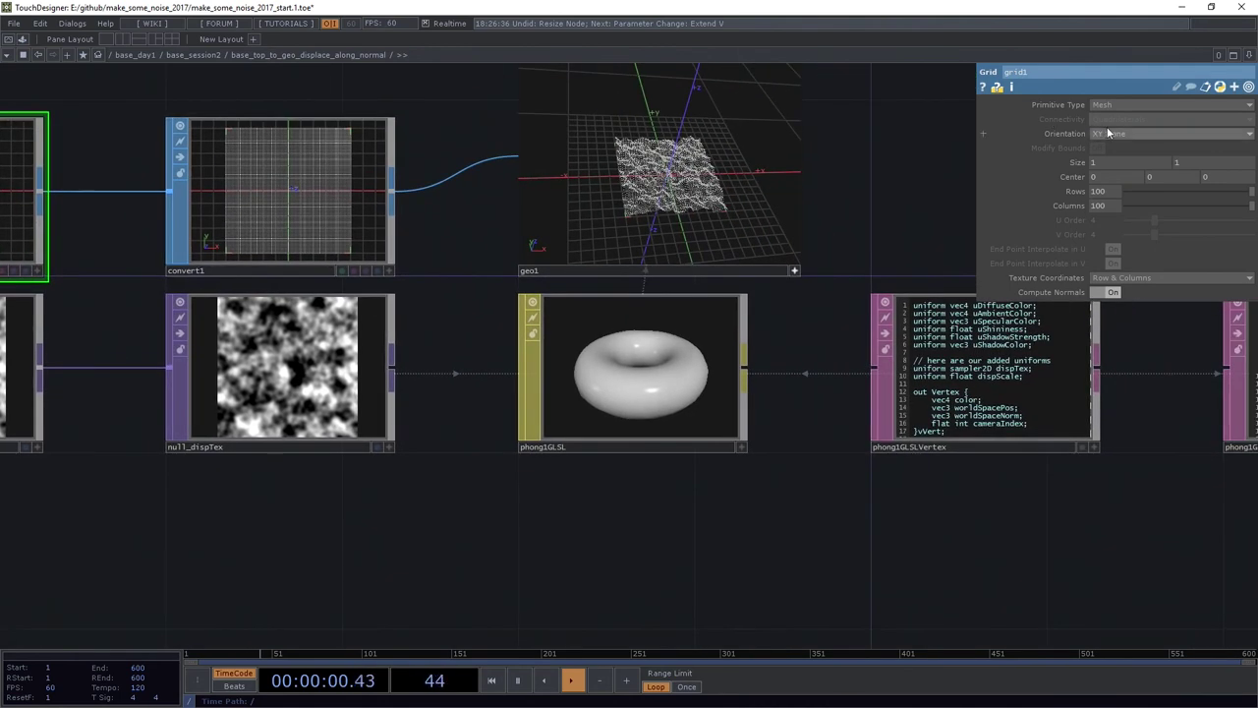
click(1108, 132)
click(1108, 148)
Step: Orbit geo1's viewer to inspect the upright displaced grid, then pan back toward grid1
drag(737, 191, 789, 214)
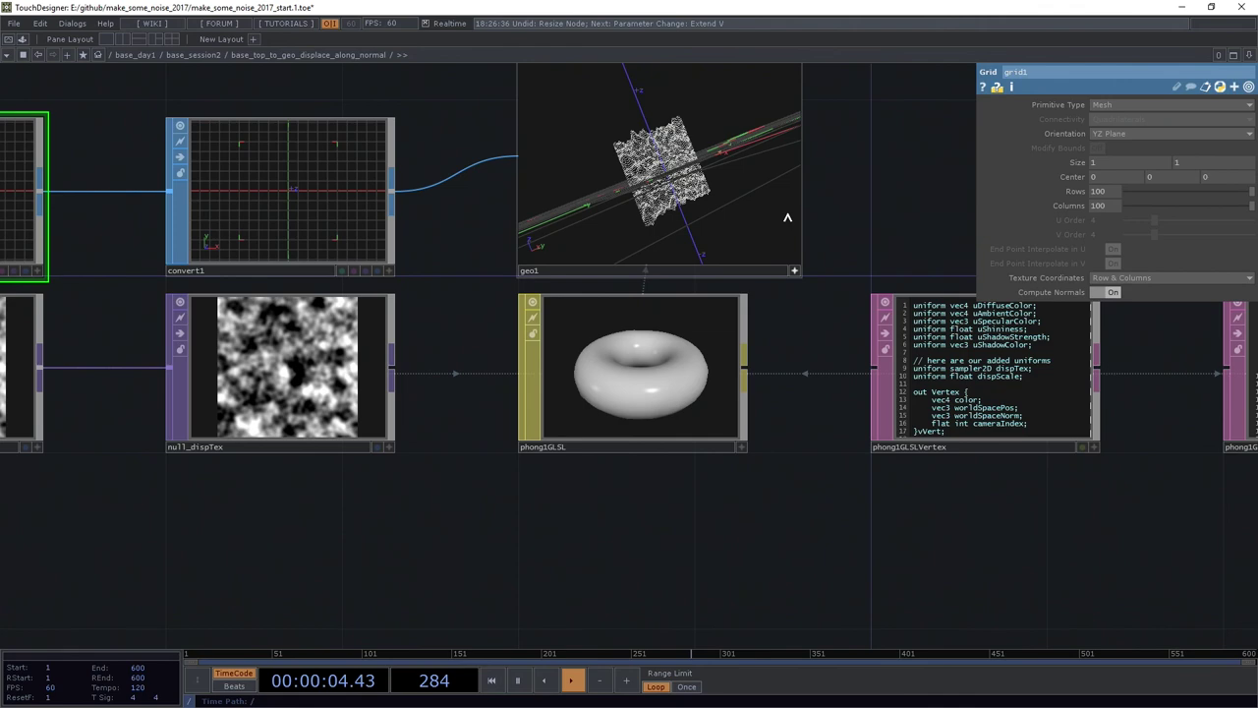
drag(871, 169, 896, 226)
scroll(712, 250, up, 5)
scroll(705, 285, down, 2)
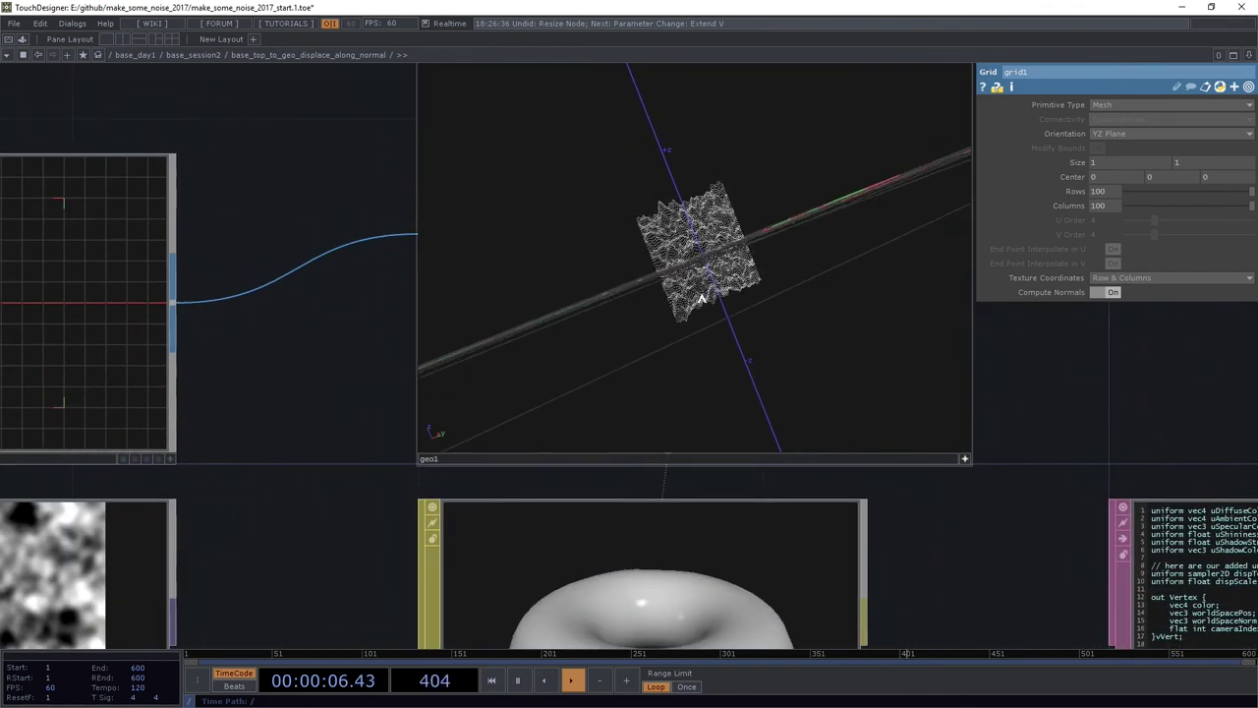
mouse_move(712, 229)
mouse_down()
mouse_move(722, 169)
mouse_move(741, 209)
mouse_up()
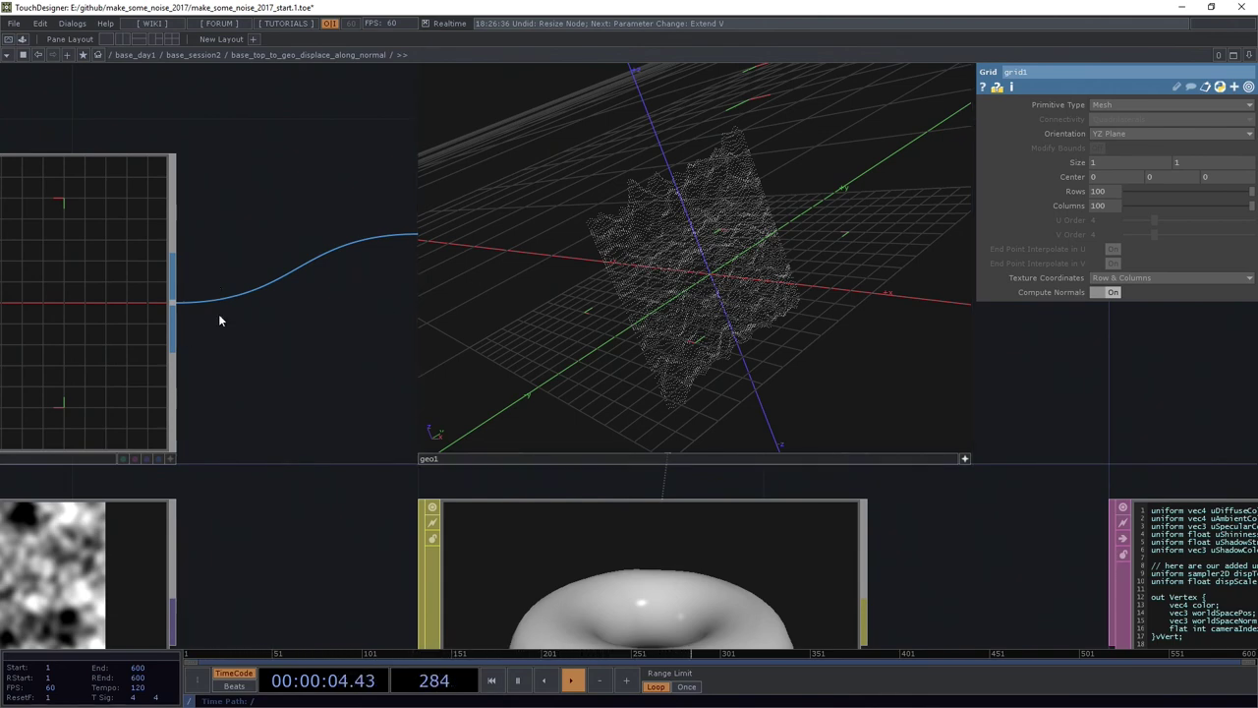
drag(218, 314, 556, 387)
scroll(557, 388, down, 3)
Step: Turn on the normals display in grid1's viewer Display Options
drag(214, 259, 494, 261)
scroll(394, 340, up, 2)
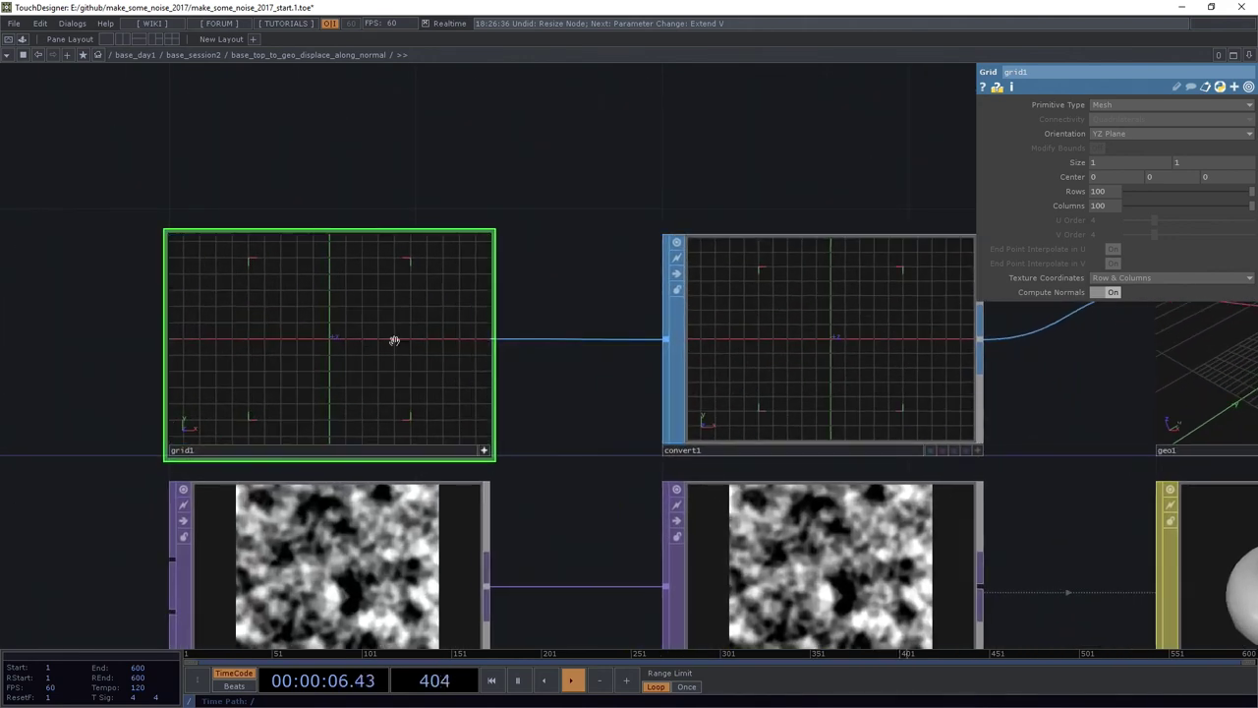
mouse_move(396, 340)
mouse_down()
mouse_move(372, 369)
mouse_move(366, 334)
mouse_up()
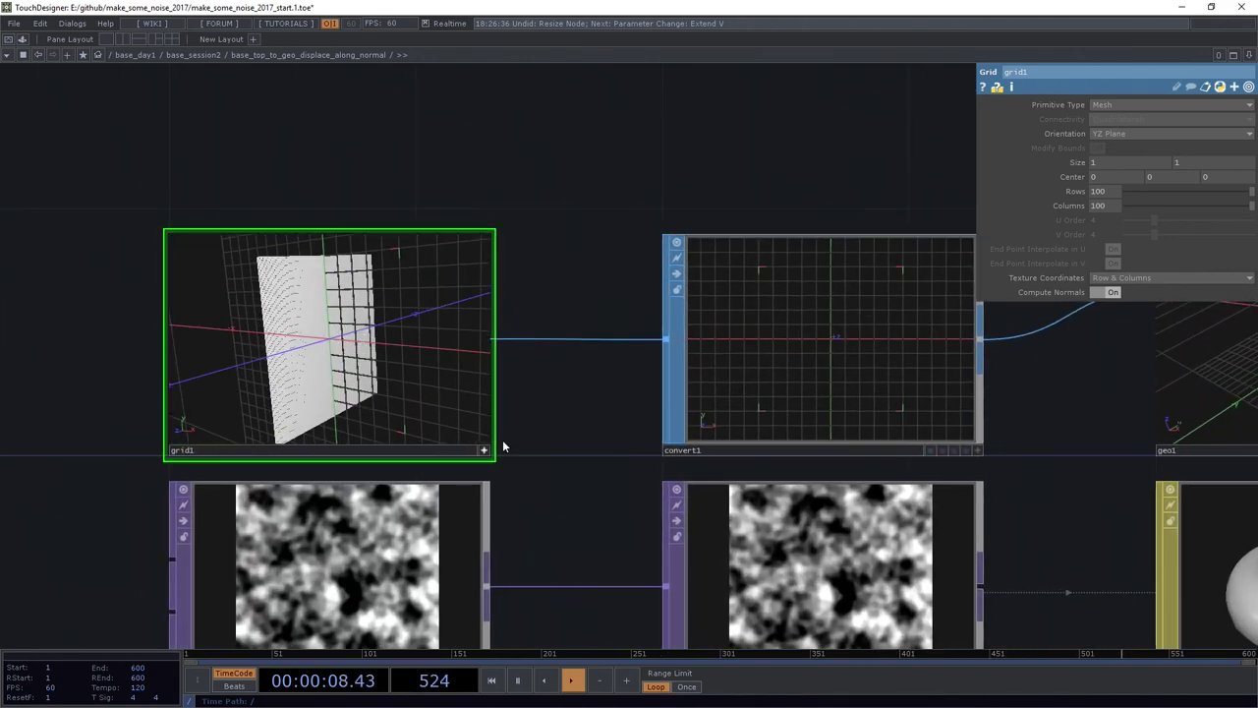
scroll(505, 442, up, 2)
right_click(513, 251)
click(552, 220)
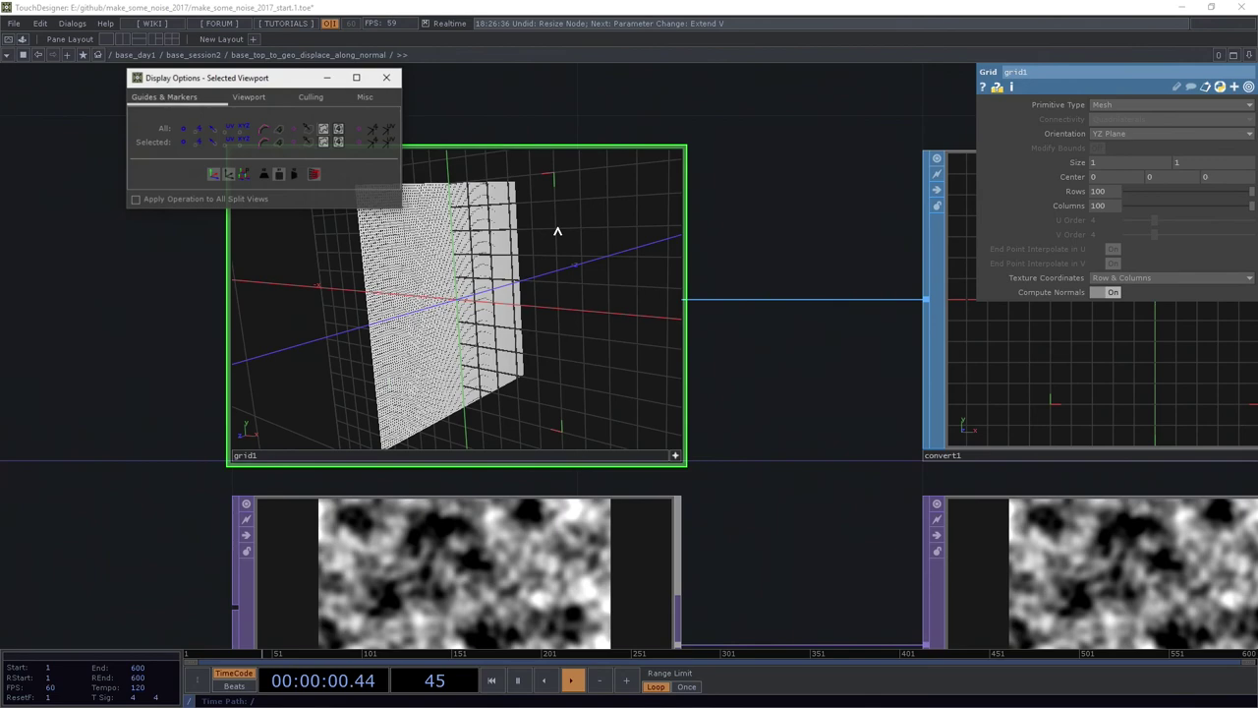
click(213, 129)
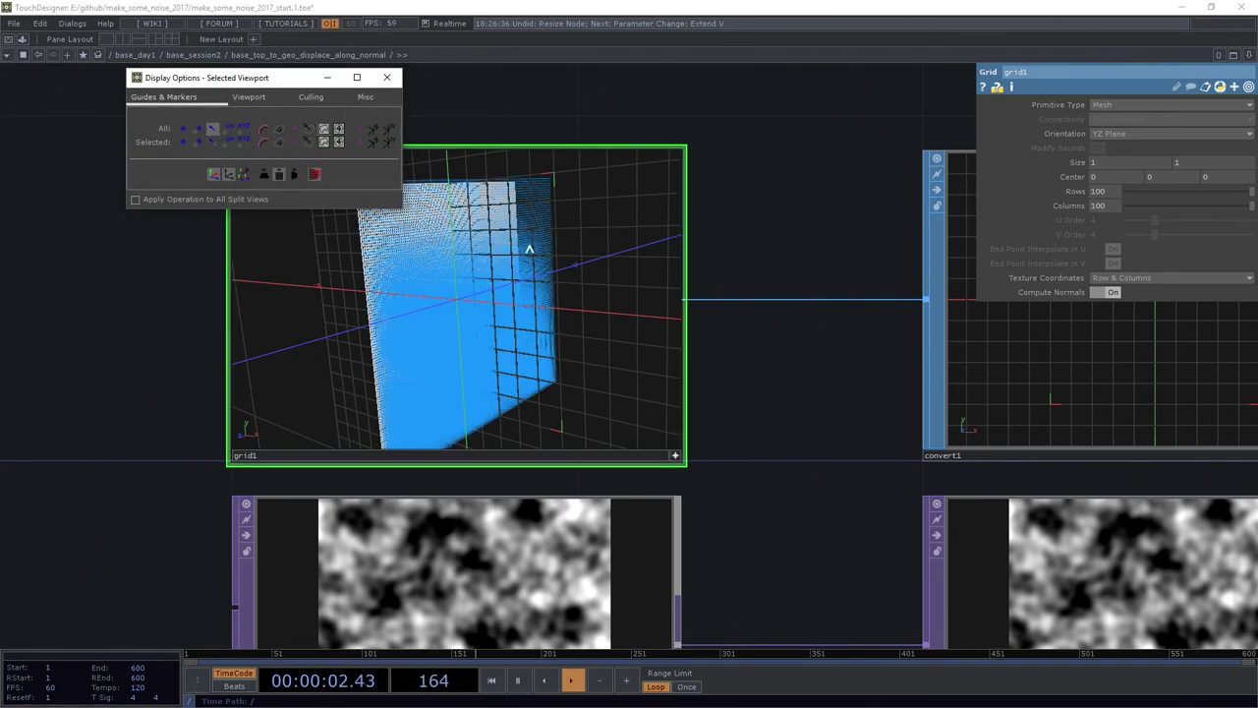
Step: View the plane's normals edge-on, close Display Options, and zoom back out
scroll(756, 324, up, 3)
mouse_move(623, 334)
mouse_down()
mouse_move(619, 285)
mouse_move(710, 300)
mouse_move(581, 371)
mouse_move(623, 393)
mouse_move(587, 367)
mouse_up()
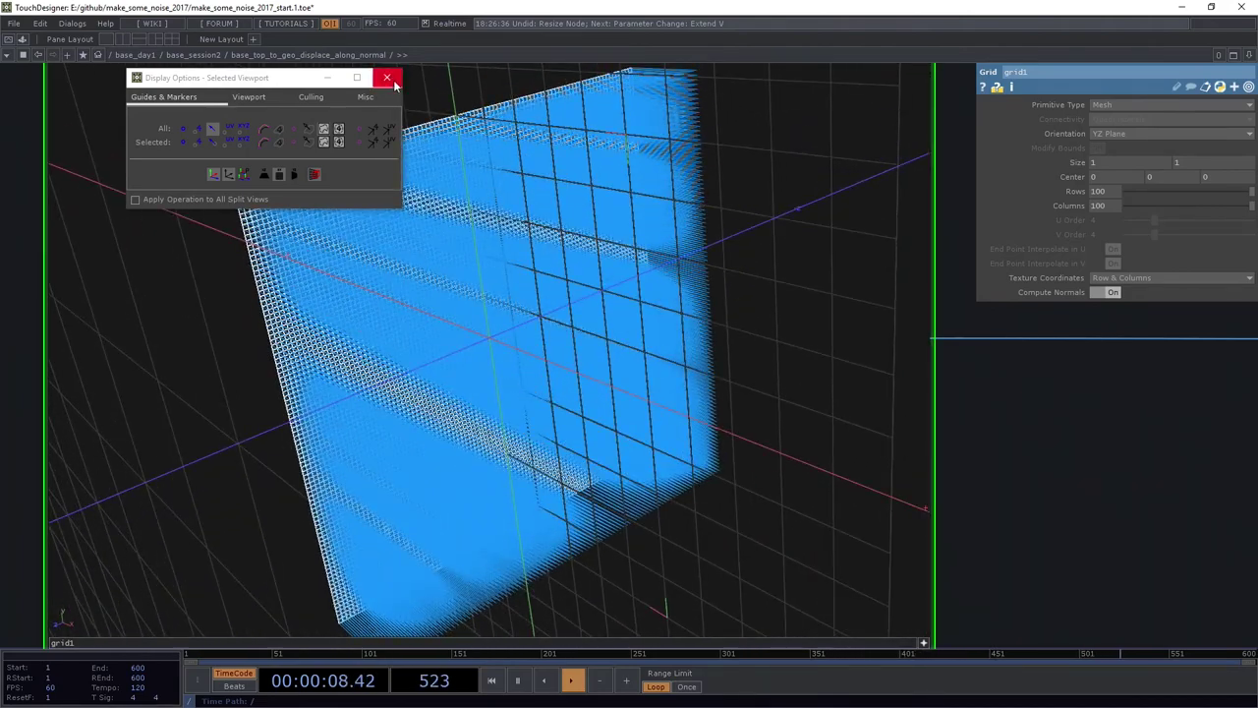
click(393, 82)
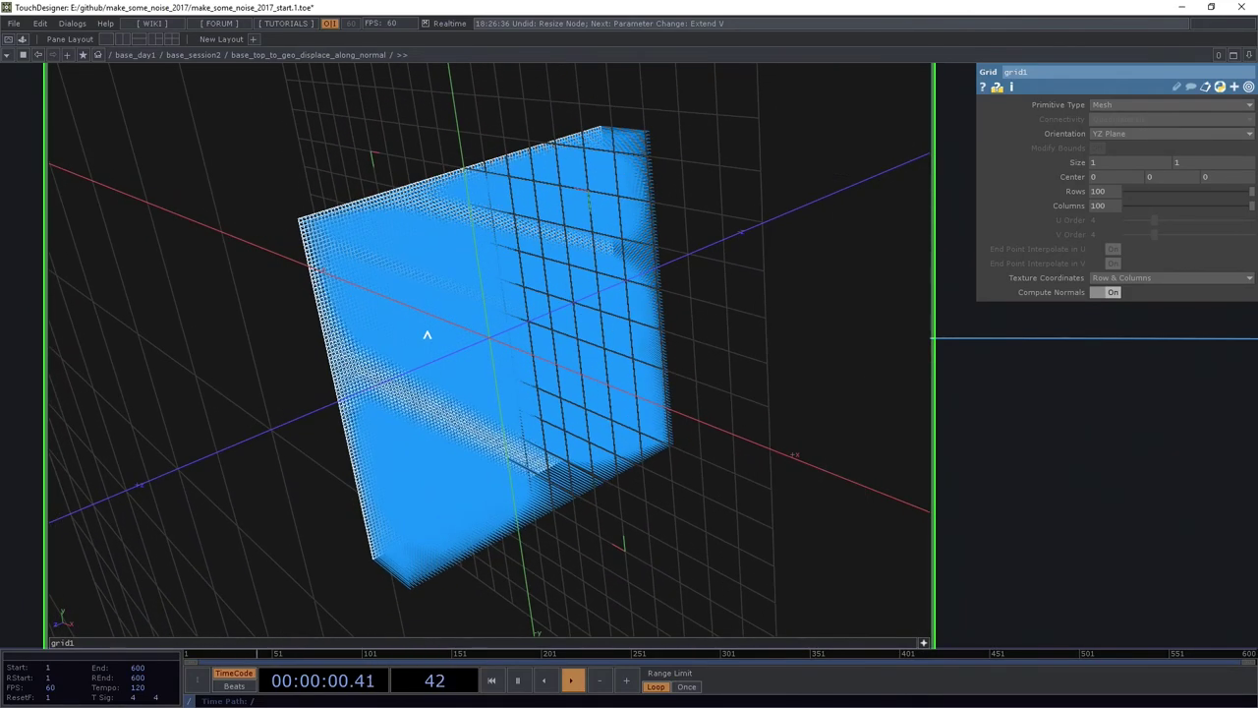
scroll(750, 242, down, 5)
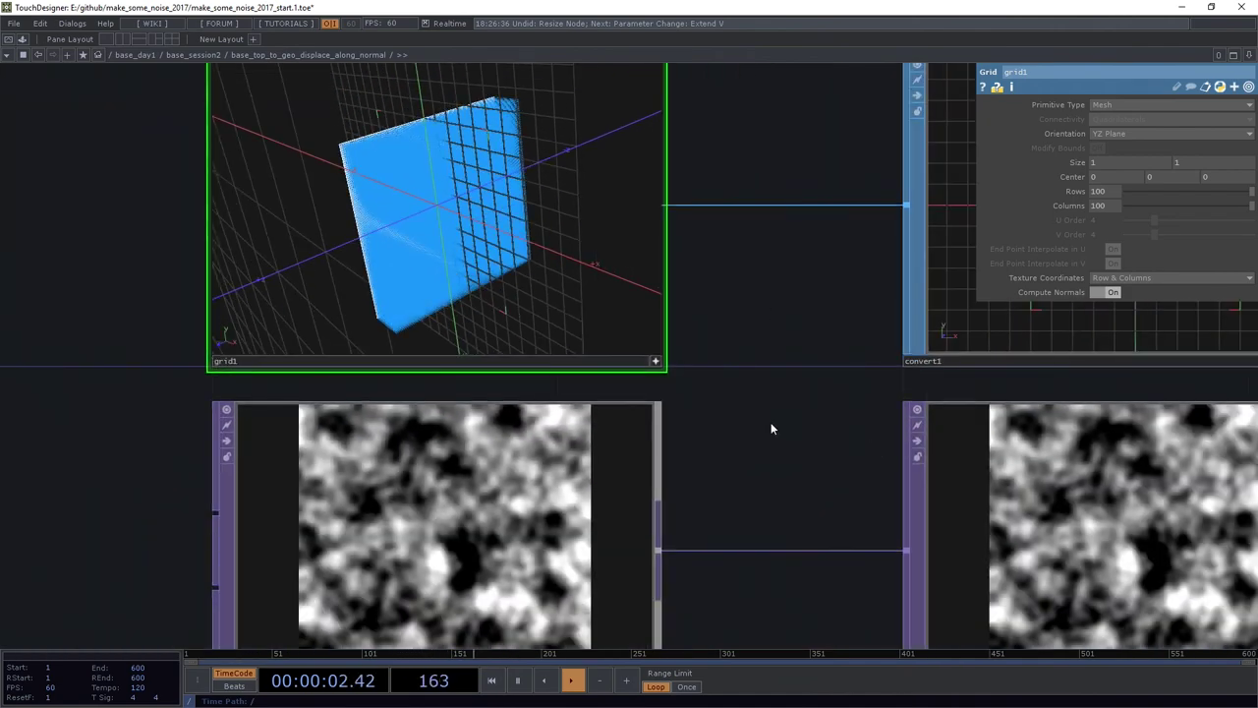
scroll(543, 381, down, 5)
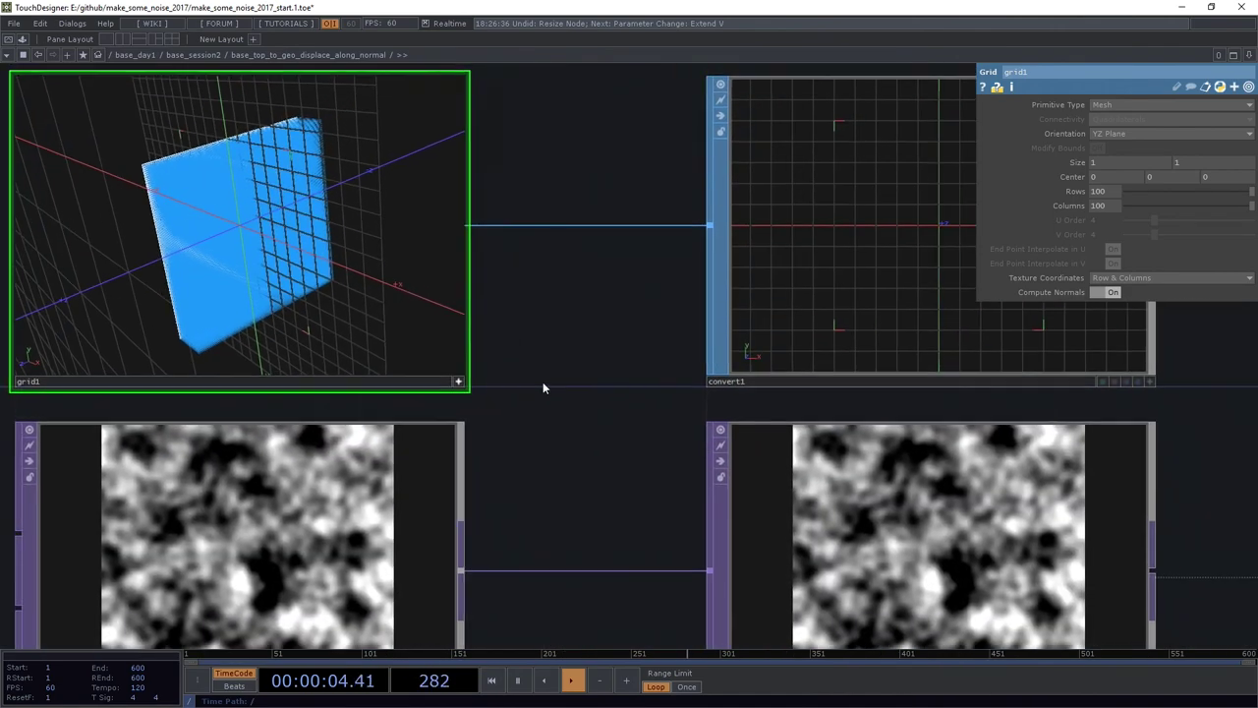
scroll(712, 362, up, 3)
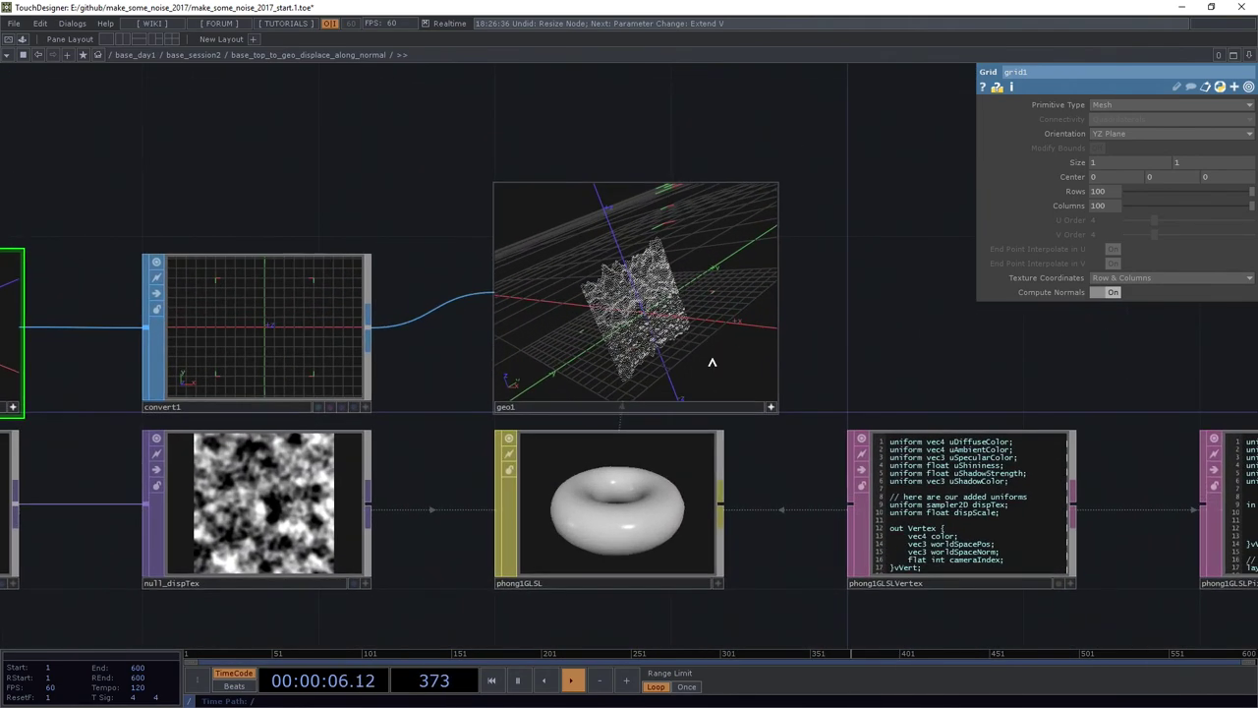
Step: Open phong1GLSLVertex in Sublime Text and add a blank line after the newP statement
click(930, 504)
key(ctrl+e)
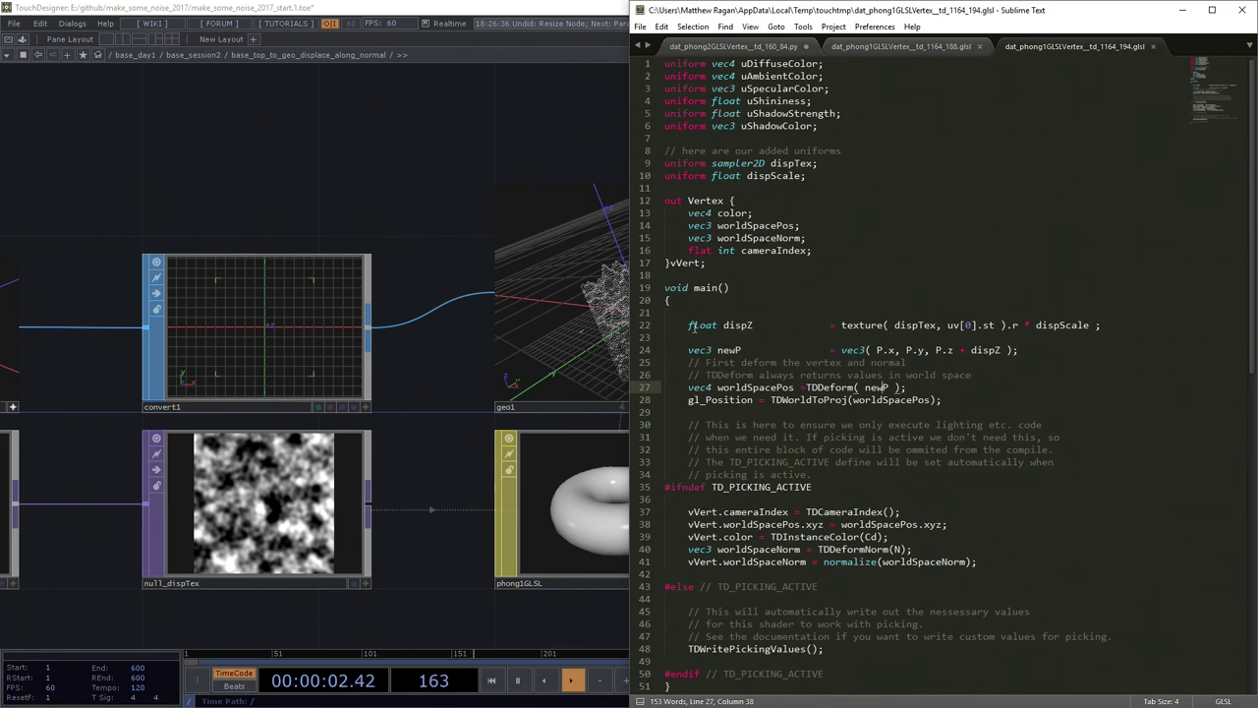
click(688, 363)
key(Return)
key(Up)
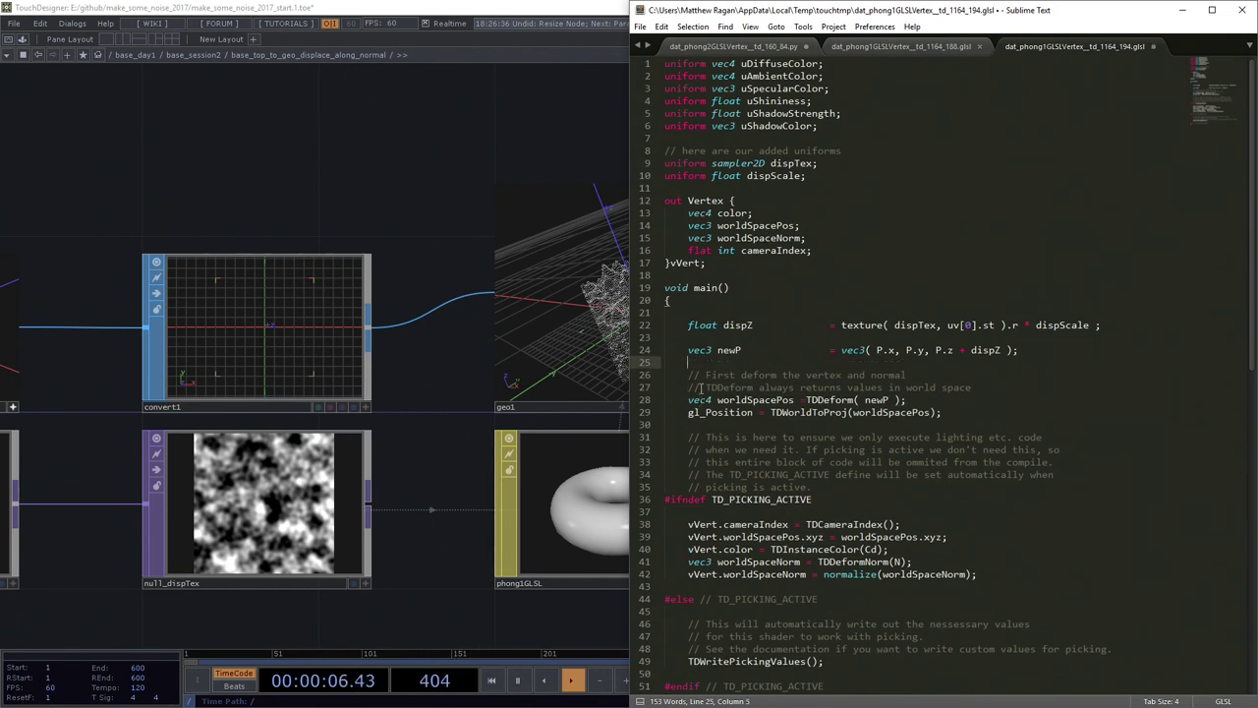
Step: Replace newP's vec3 expression with N * dispZ
click(888, 351)
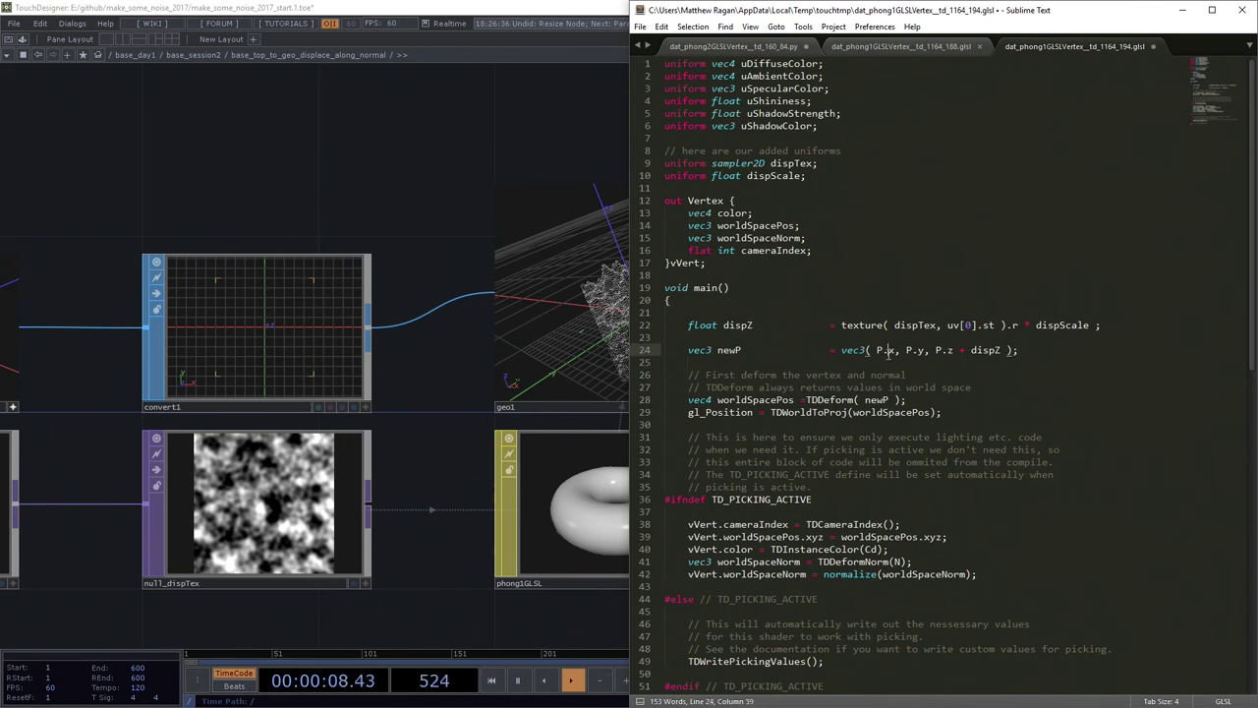
drag(841, 351, 1020, 354)
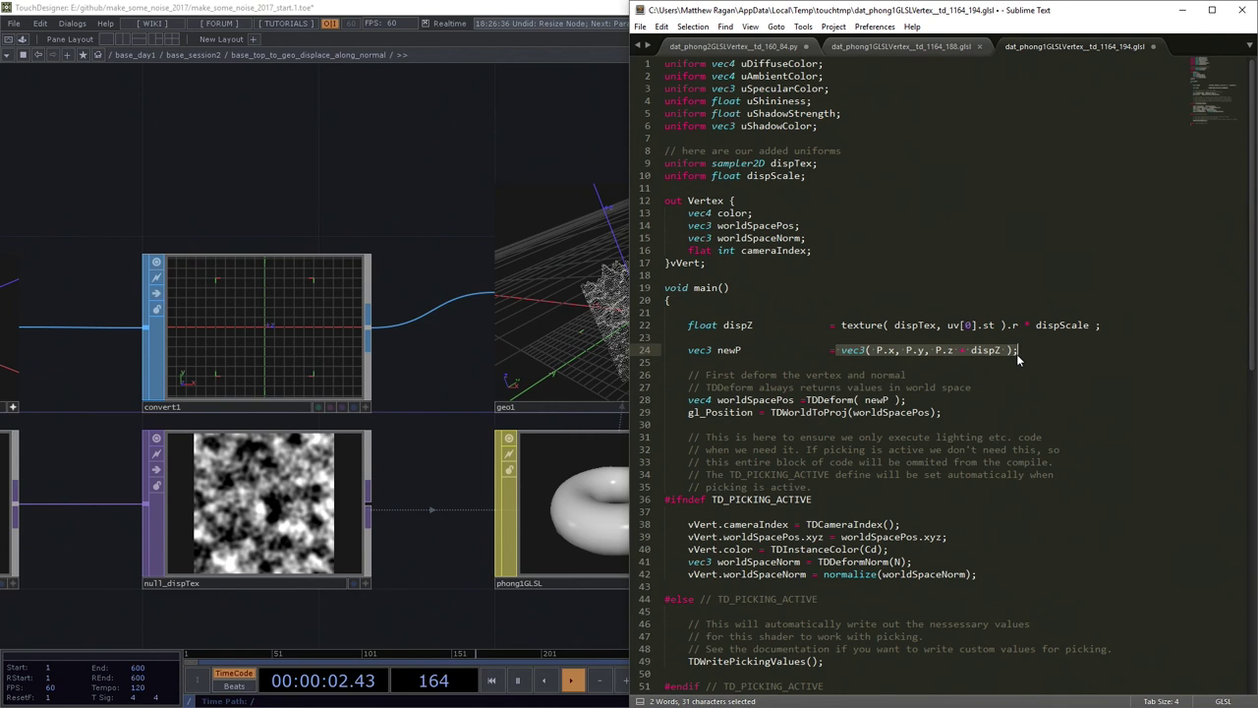
click(1017, 354)
key(shift+Home)
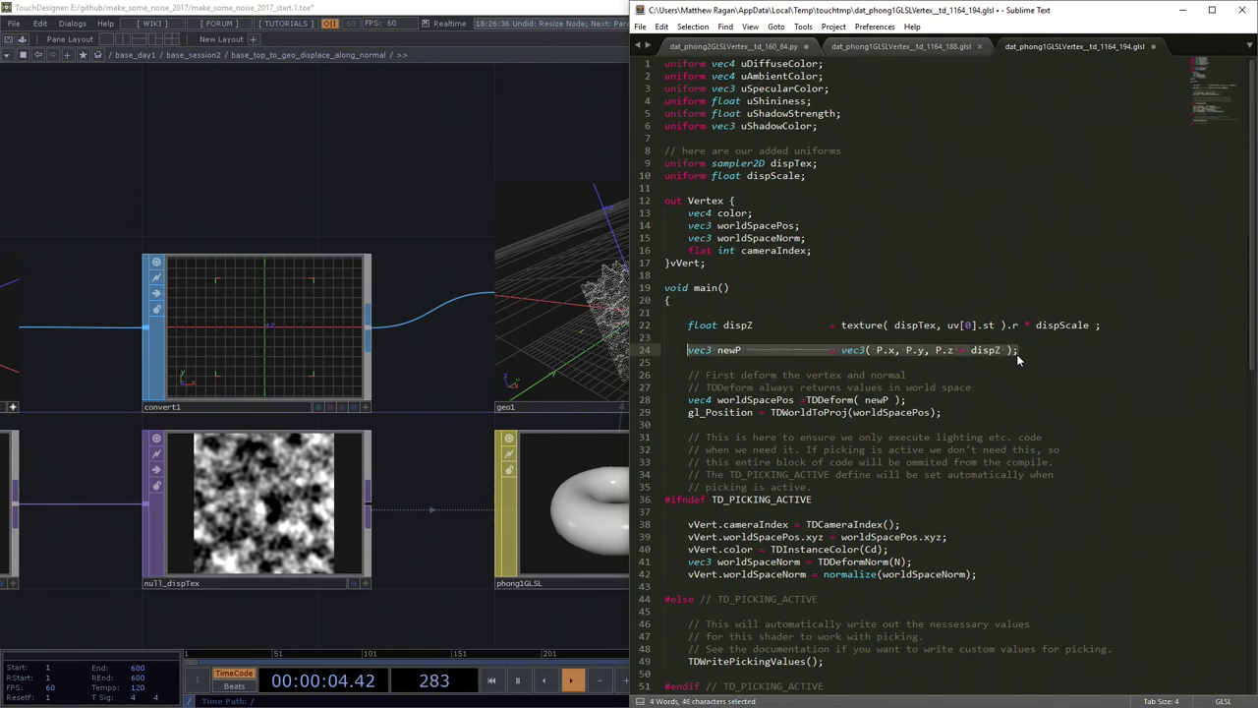
click(1017, 354)
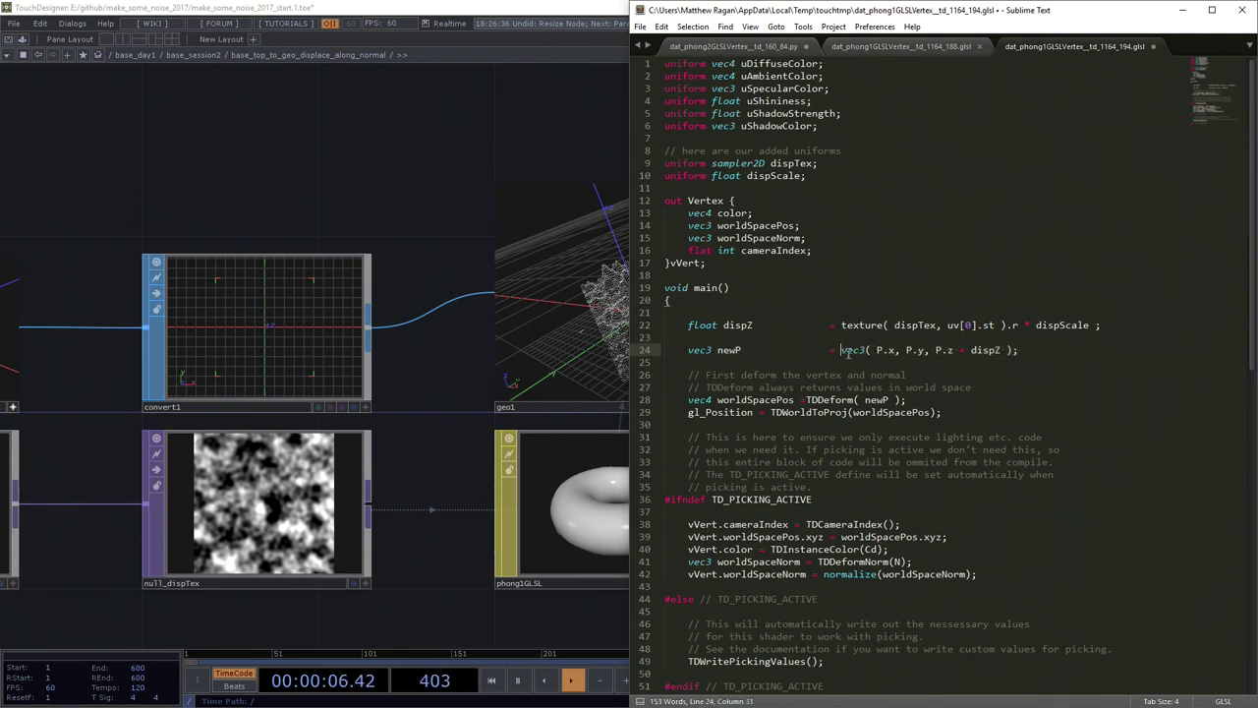
drag(842, 351, 1016, 354)
text(N)
key(ctrl+space)
key(Escape)
text(dis)
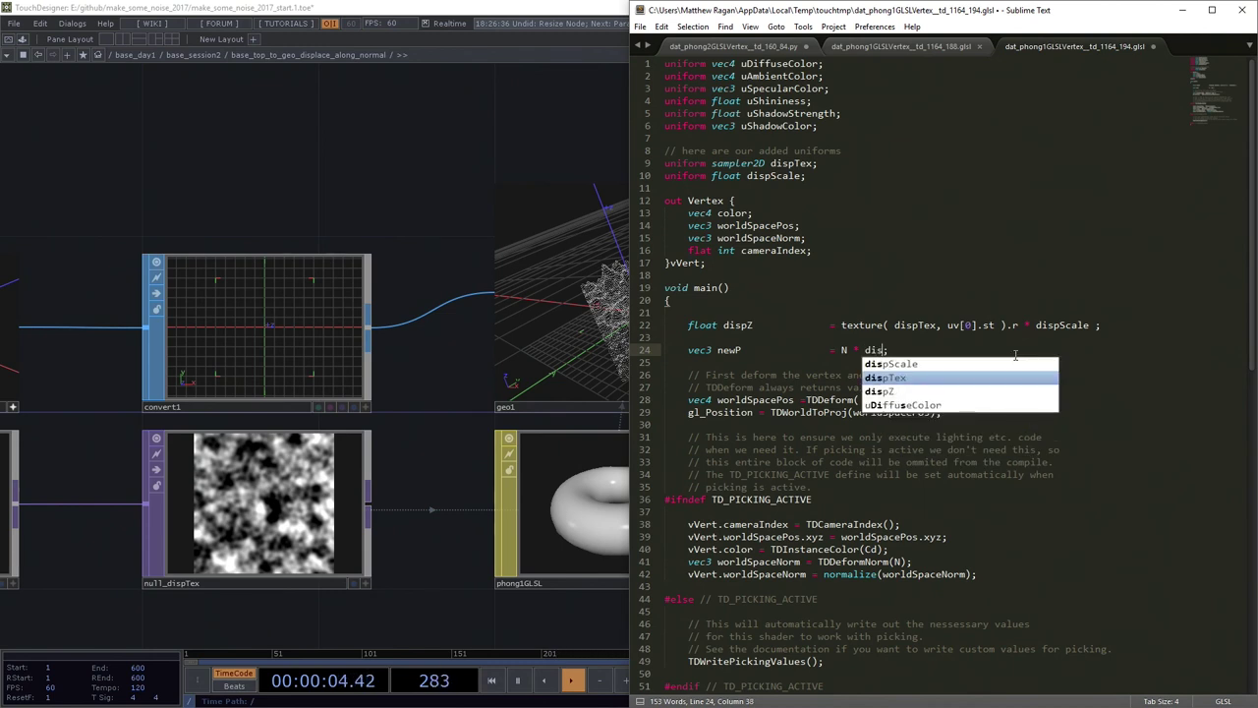
text(pZ)
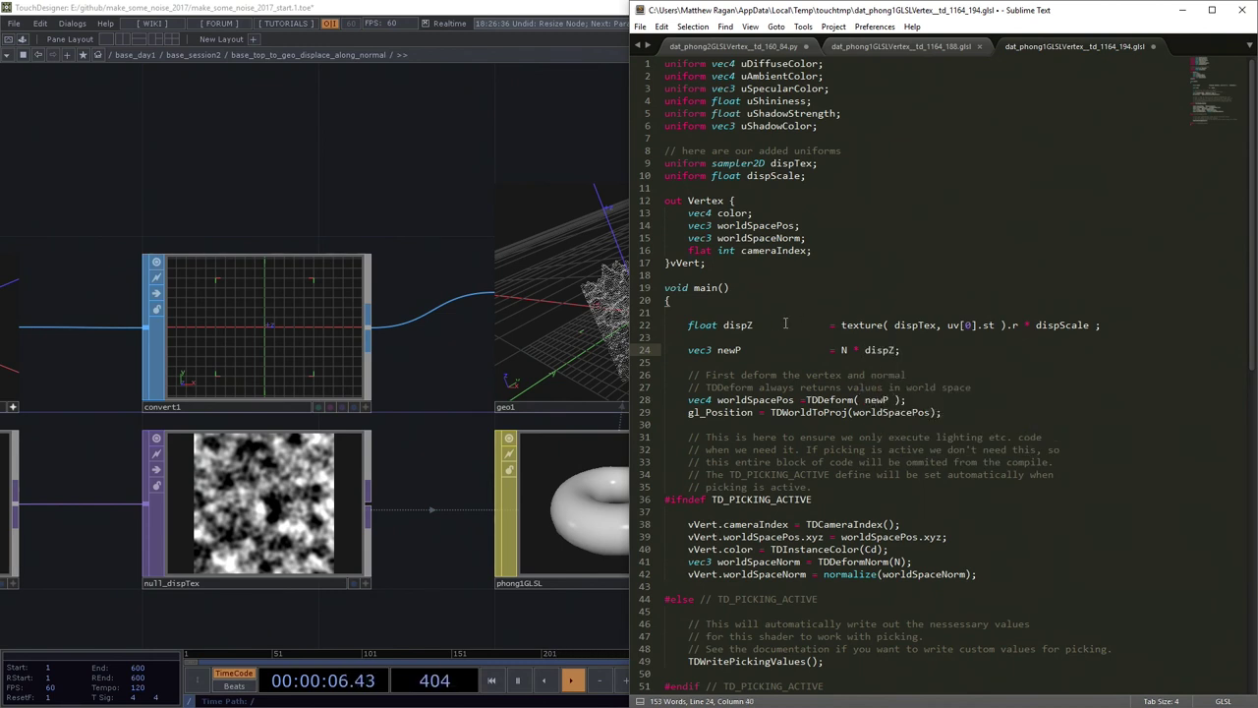
Step: Rename dispZ to disp on lines 22 and 24 and save the shader
key(Up)
key(Up)
key(ctrl+Left)
key(Right)
key(Right)
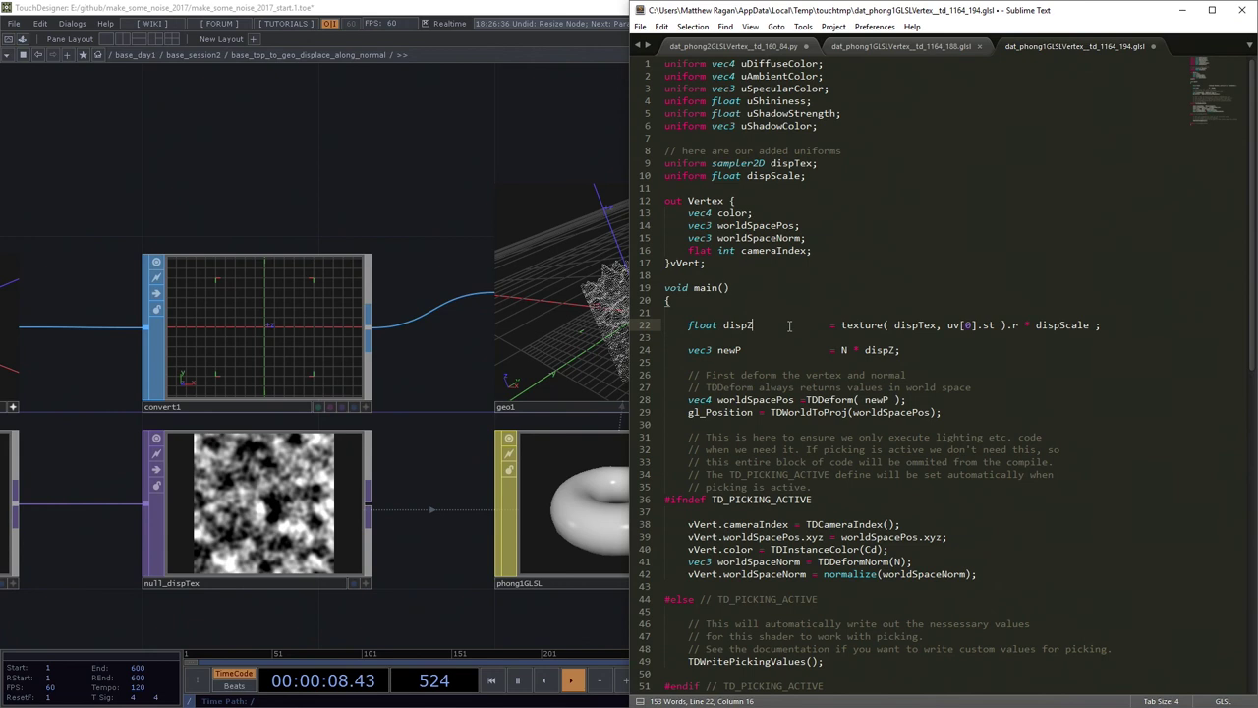
key(BackSpace)
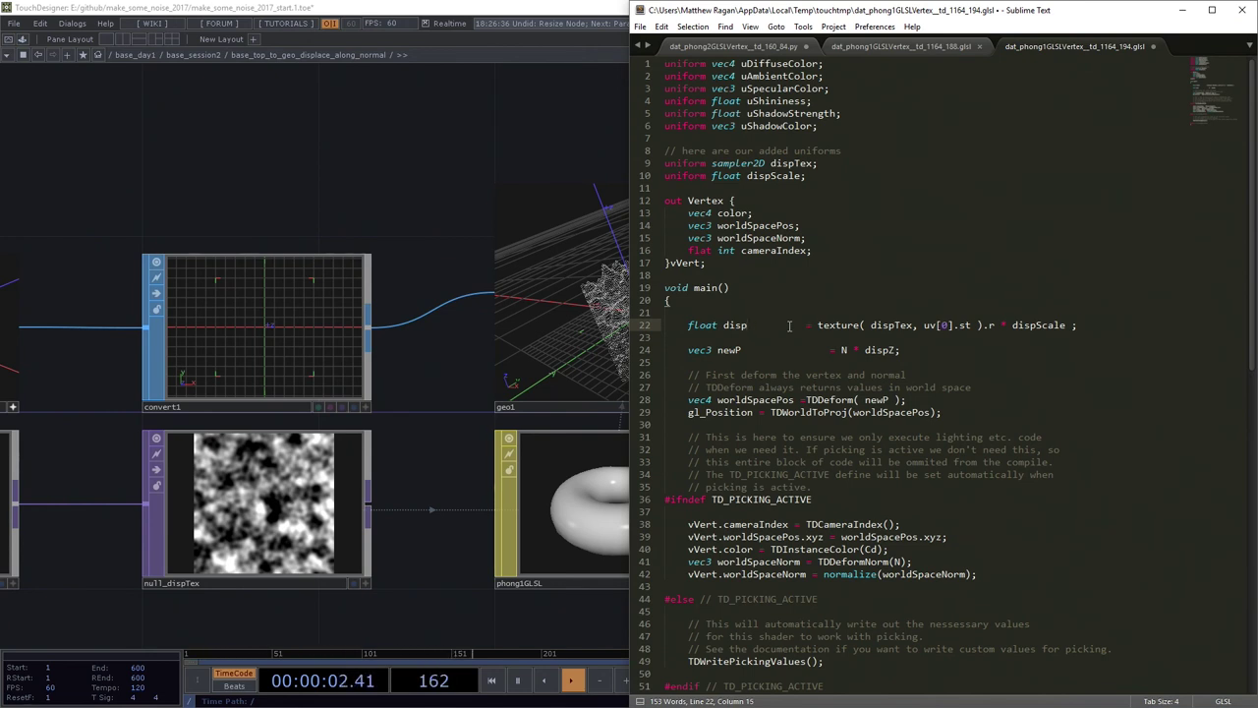
key(Tab)
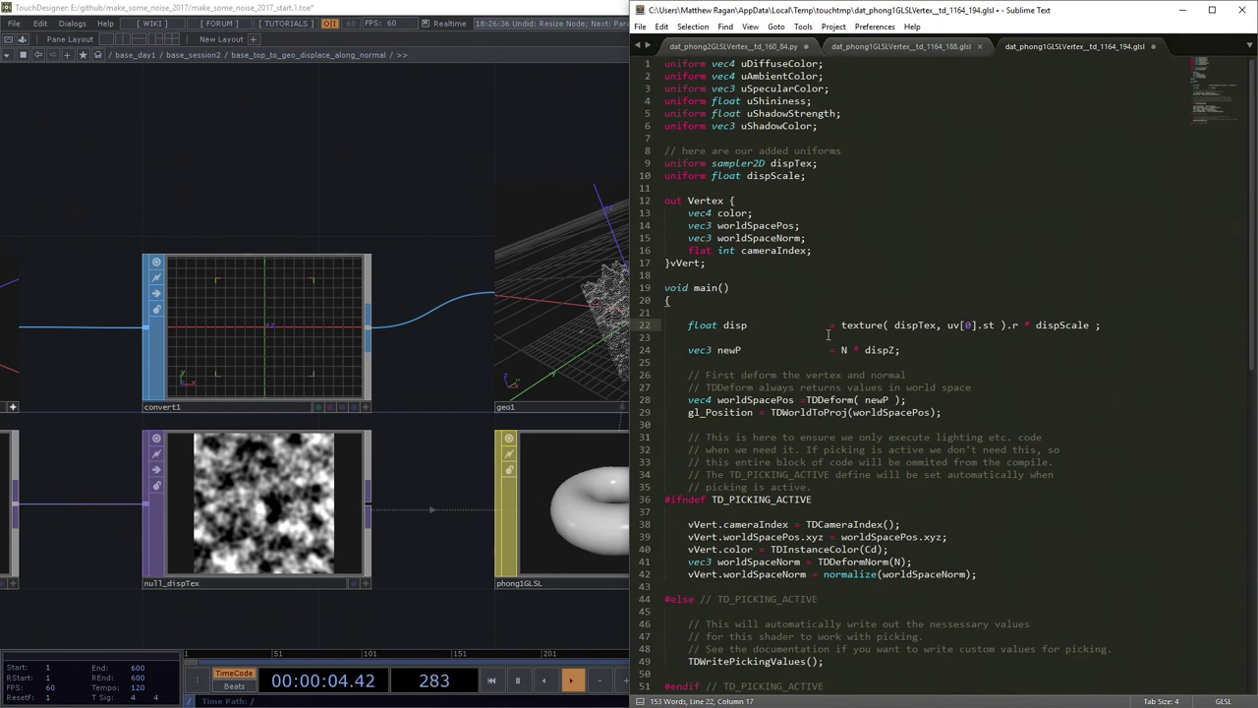
click(906, 349)
key(Left)
key(BackSpace)
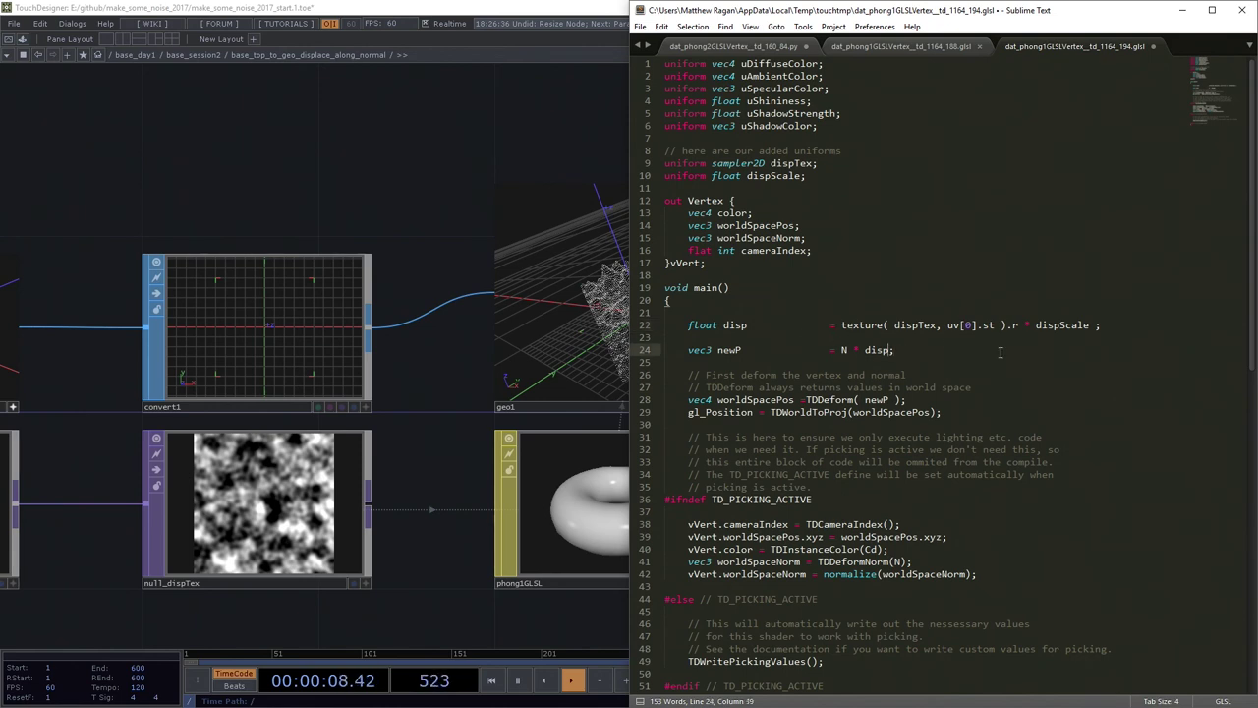
key(ctrl+s)
key(ctrl+d)
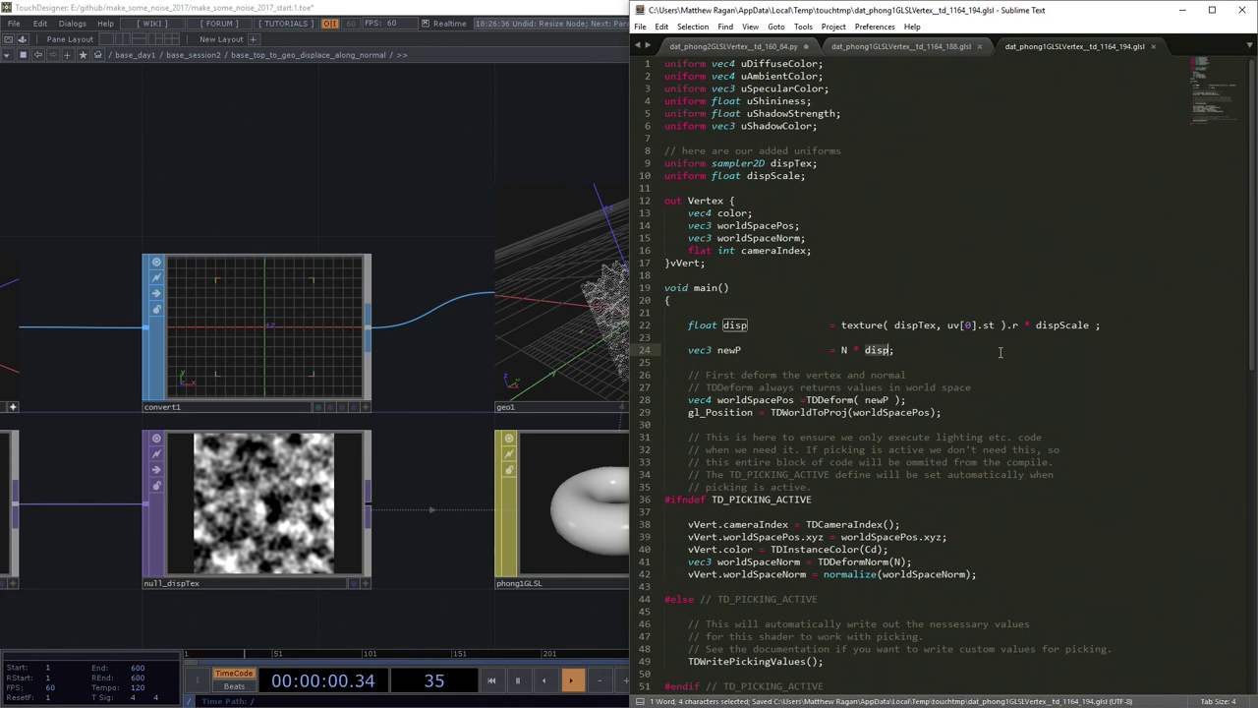
Step: Select phong1GLSL and check on Vectors 2 that dispScale is 1
click(330, 161)
scroll(550, 380, up, 4)
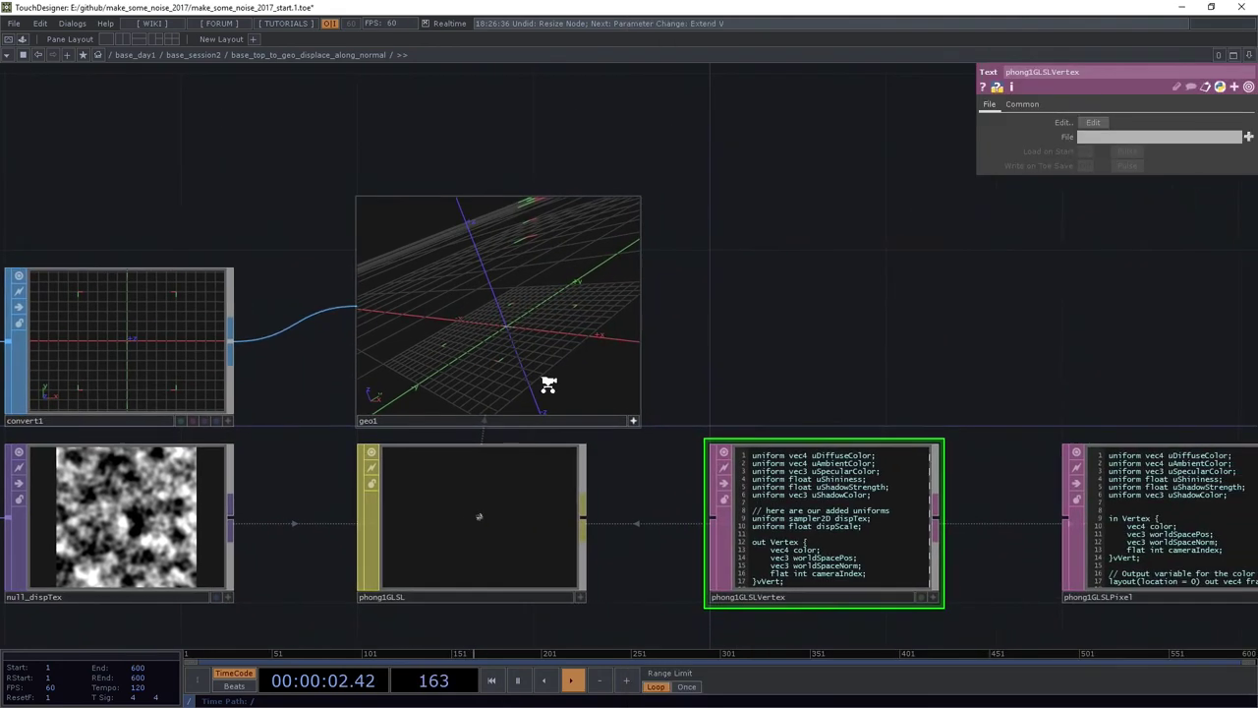
mouse_move(539, 370)
mouse_down()
mouse_move(511, 343)
mouse_move(444, 323)
mouse_move(658, 363)
mouse_up()
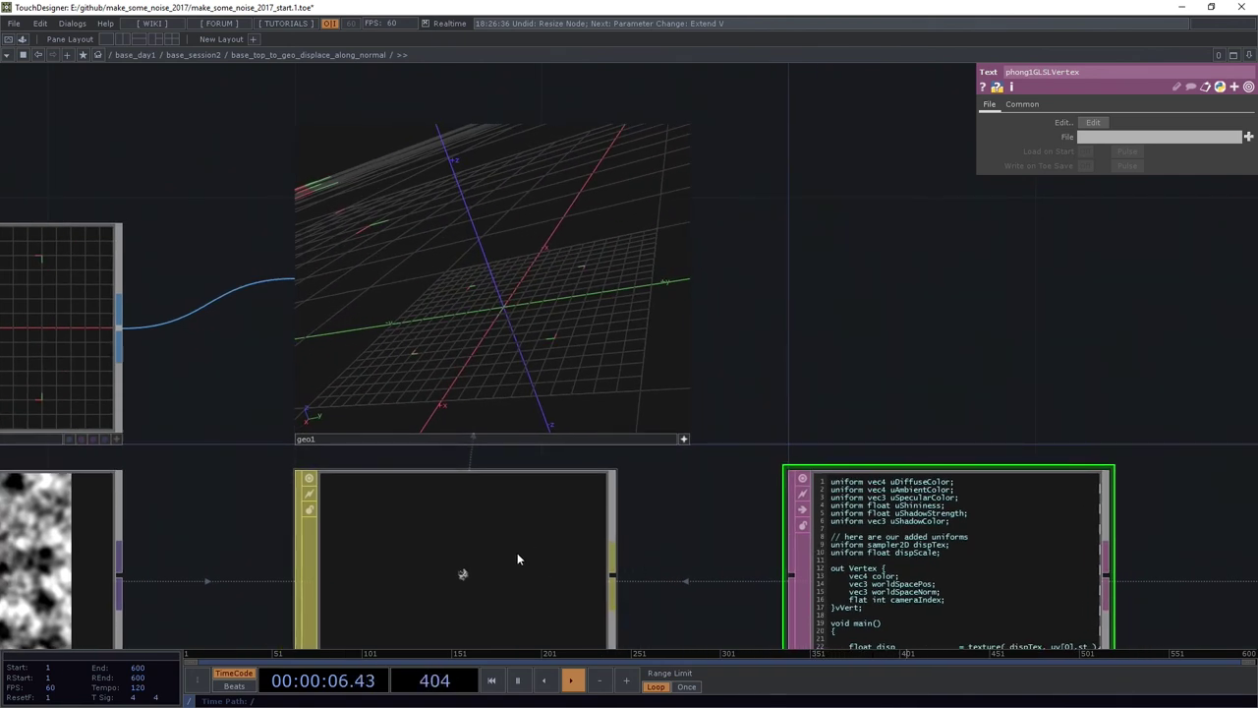
click(585, 499)
click(1010, 103)
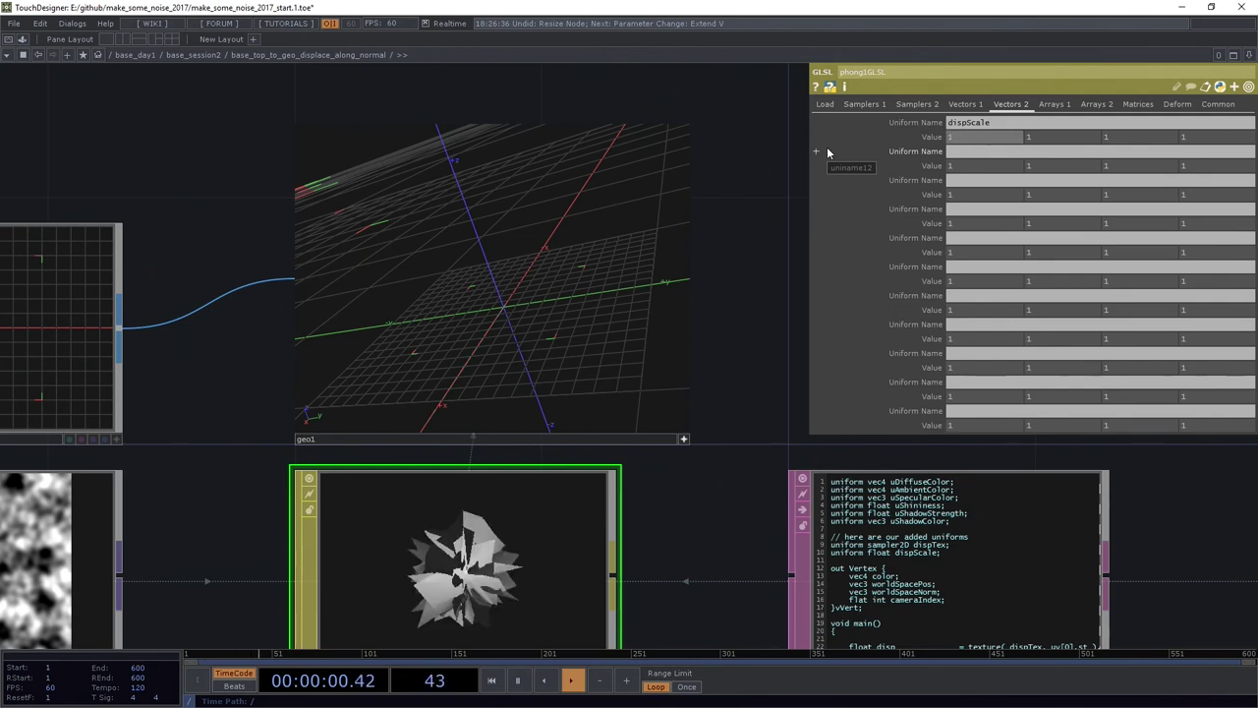
Step: Orbit geo1's viewer over the jagged shape, then return to line 24 in Sublime Text
mouse_move(660, 320)
mouse_down()
mouse_move(546, 262)
mouse_move(548, 314)
mouse_move(478, 345)
mouse_move(538, 343)
mouse_move(517, 292)
mouse_move(497, 371)
mouse_move(499, 275)
mouse_move(554, 284)
mouse_move(540, 323)
mouse_move(264, 429)
mouse_move(82, 405)
mouse_up()
scroll(190, 281, down, 3)
mouse_move(290, 367)
mouse_down()
mouse_move(388, 447)
mouse_move(450, 426)
mouse_up()
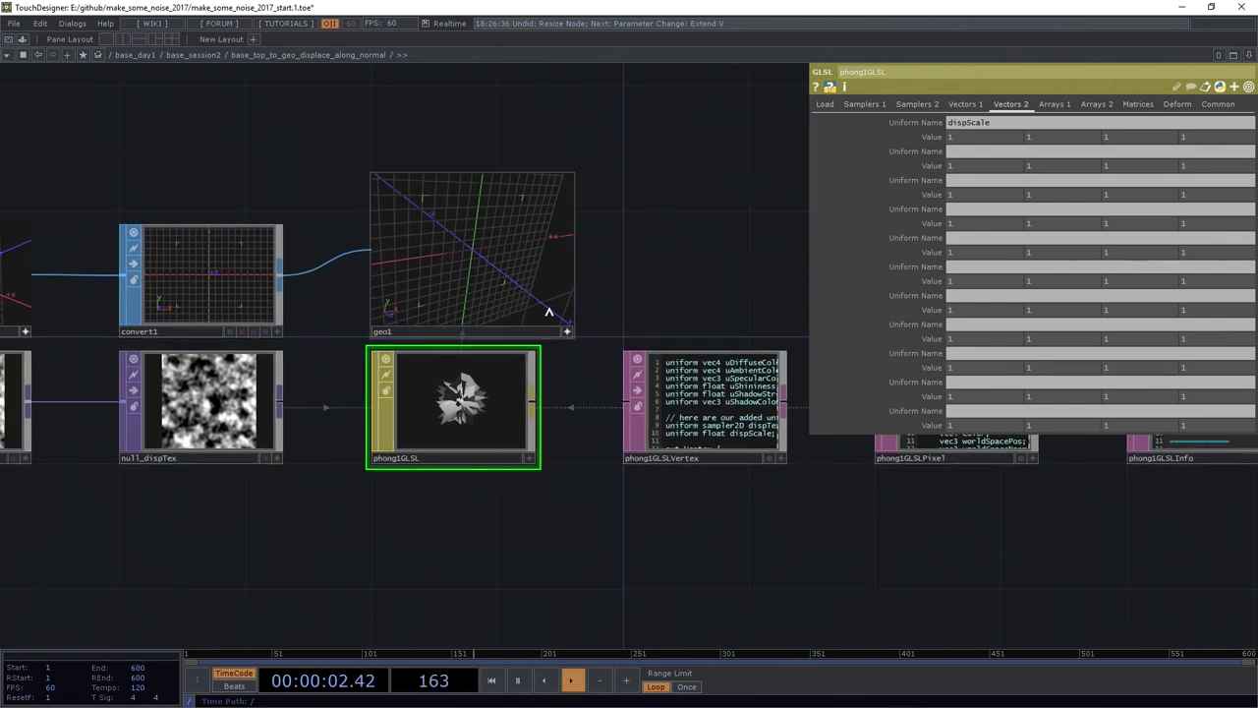
scroll(471, 265, up, 4)
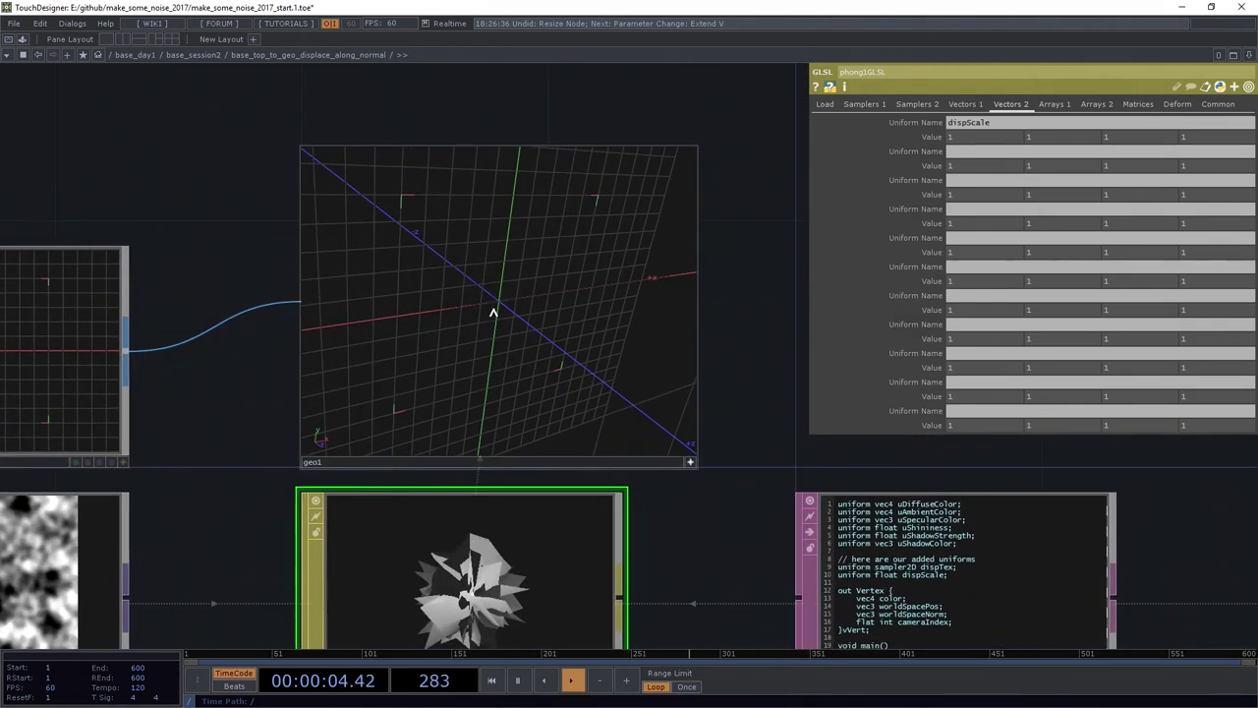
mouse_move(491, 308)
mouse_down()
mouse_move(489, 345)
mouse_move(483, 317)
mouse_up()
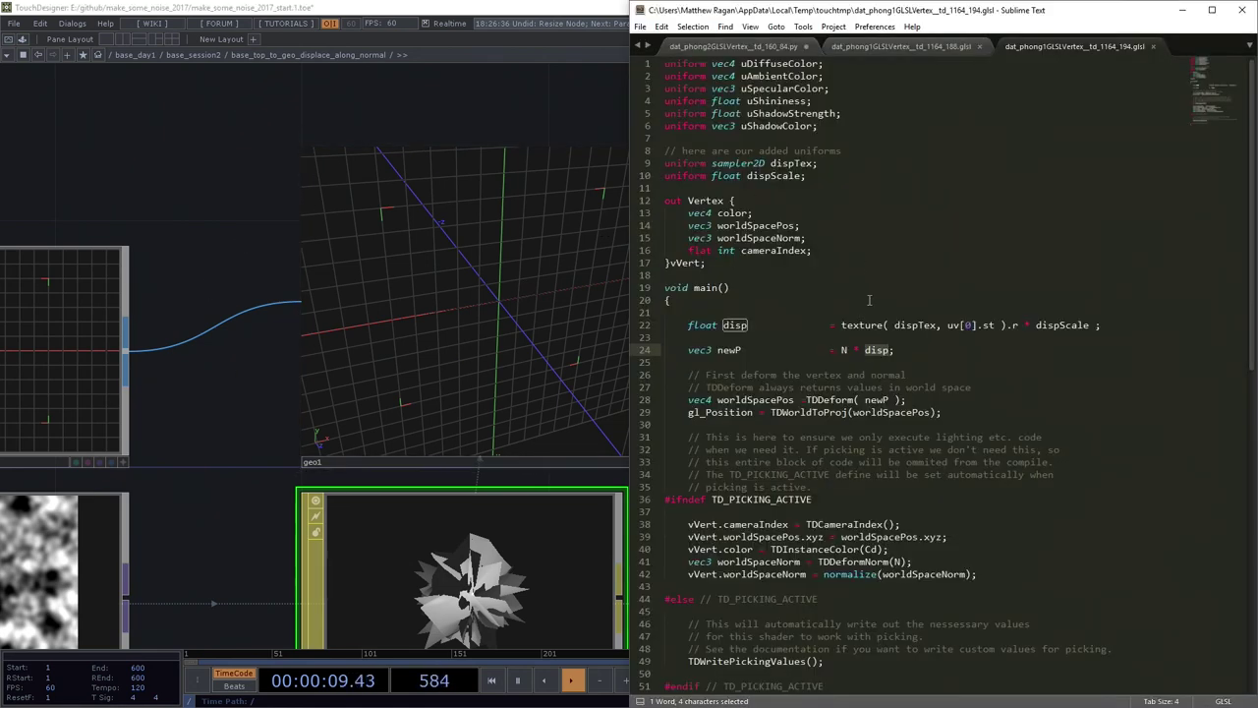
click(909, 350)
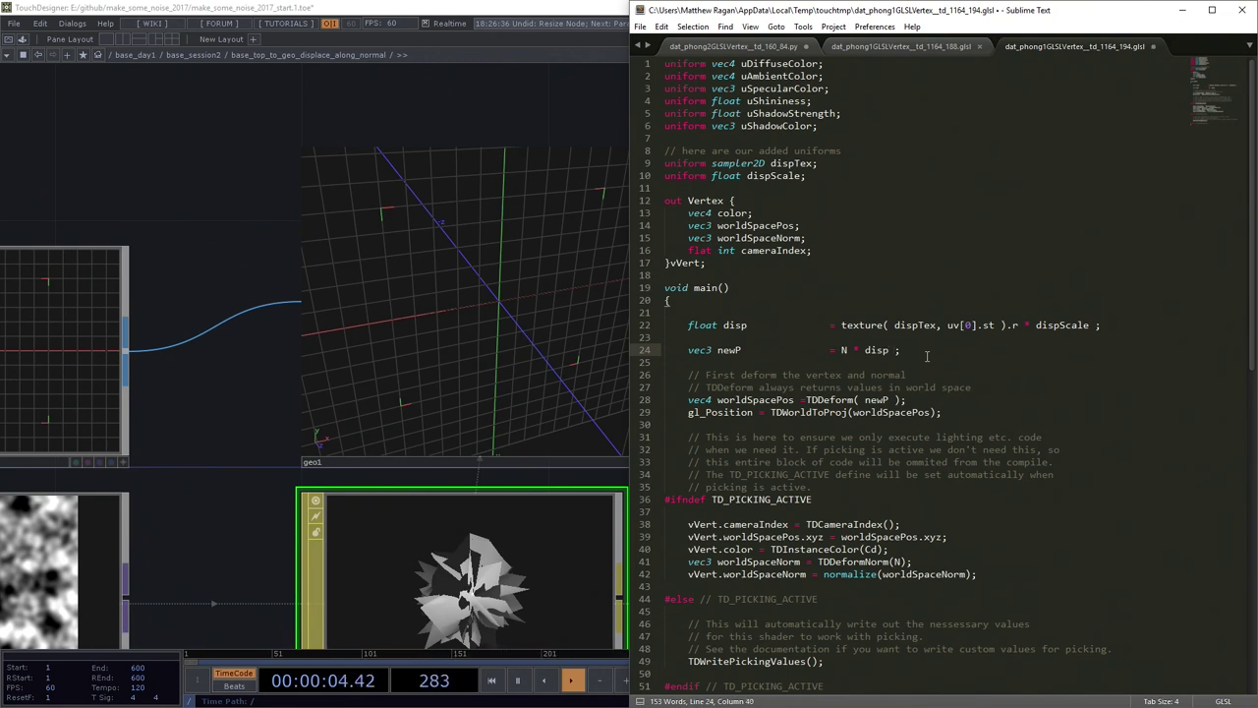
Step: Finish the vertex shader so newP = N * disp + P, and save it
text(+ P)
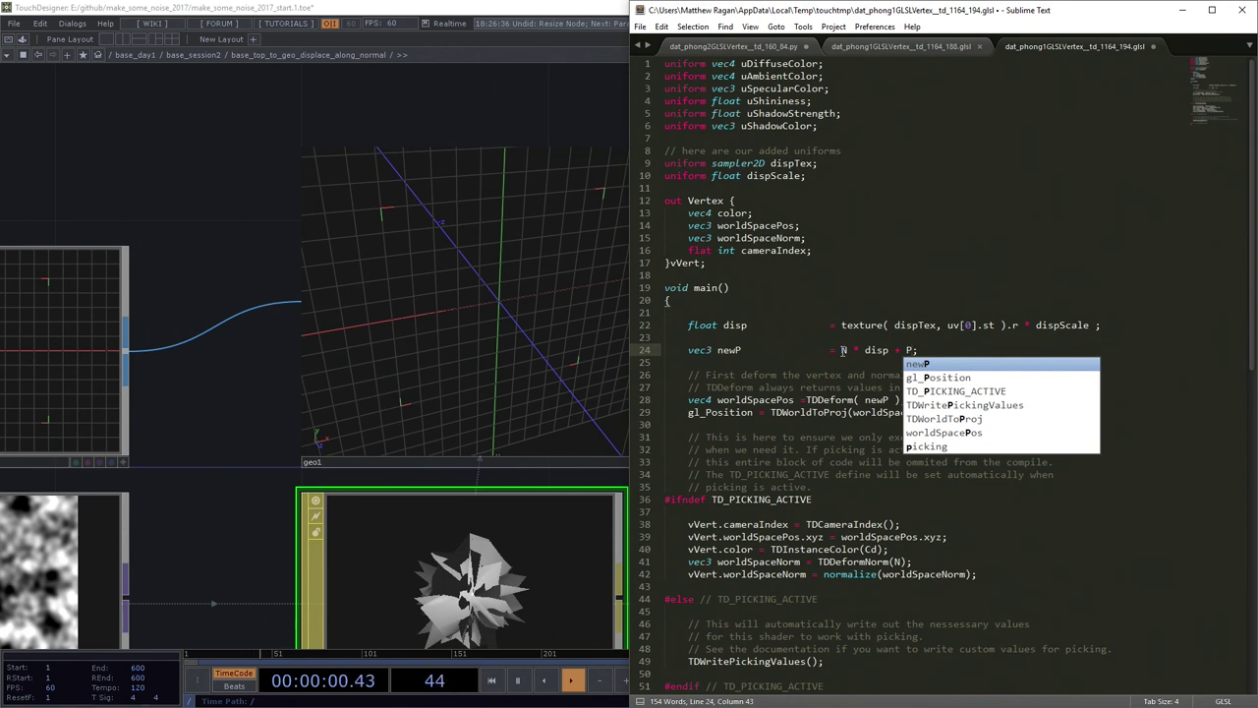
click(871, 350)
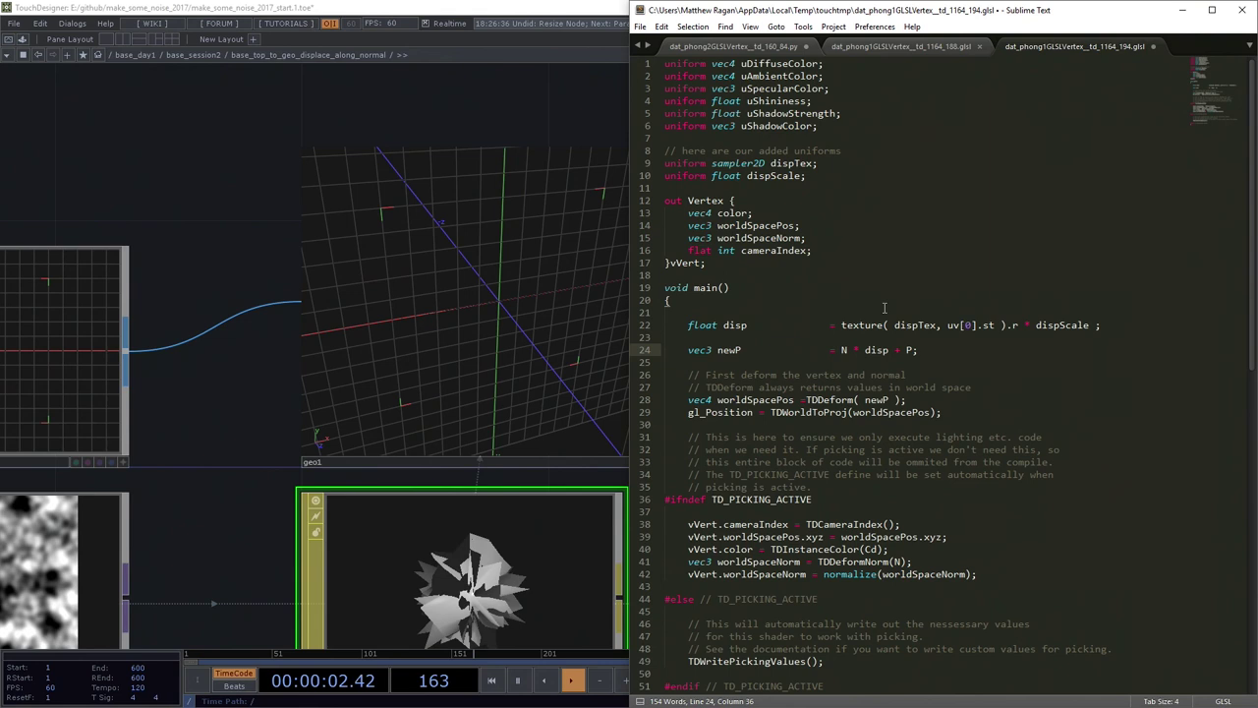
drag(687, 324, 1105, 324)
key(Right)
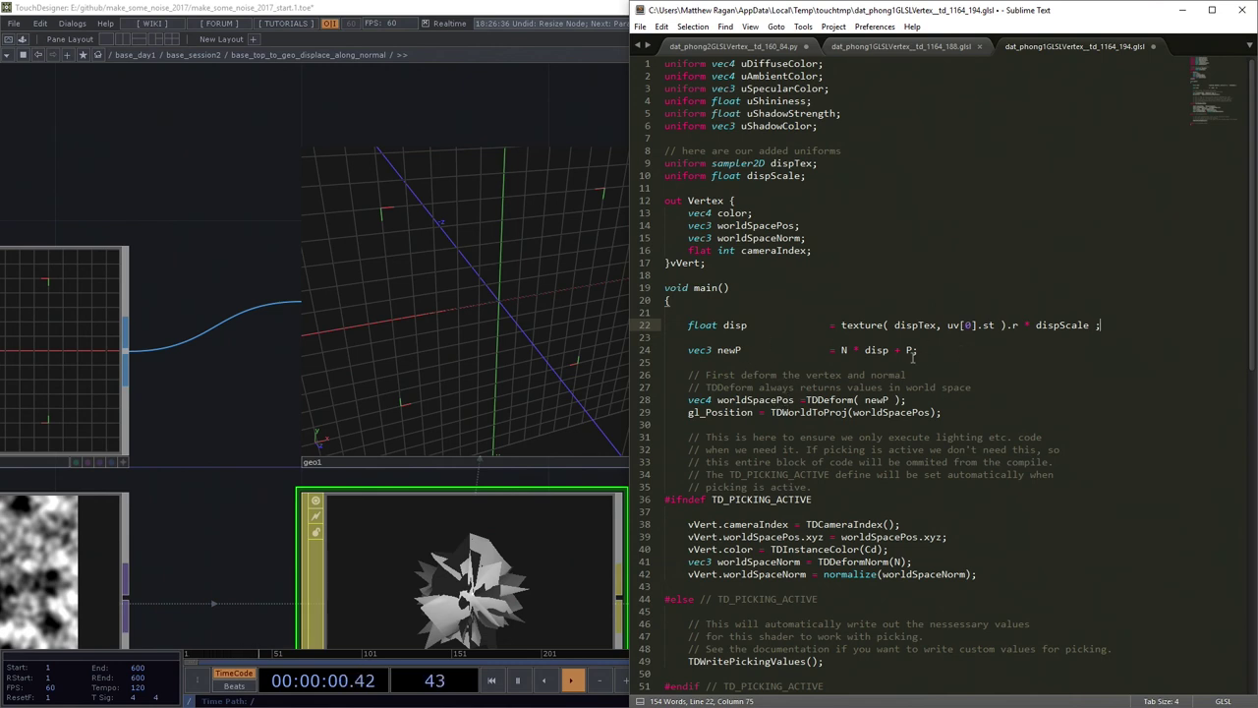
click(956, 358)
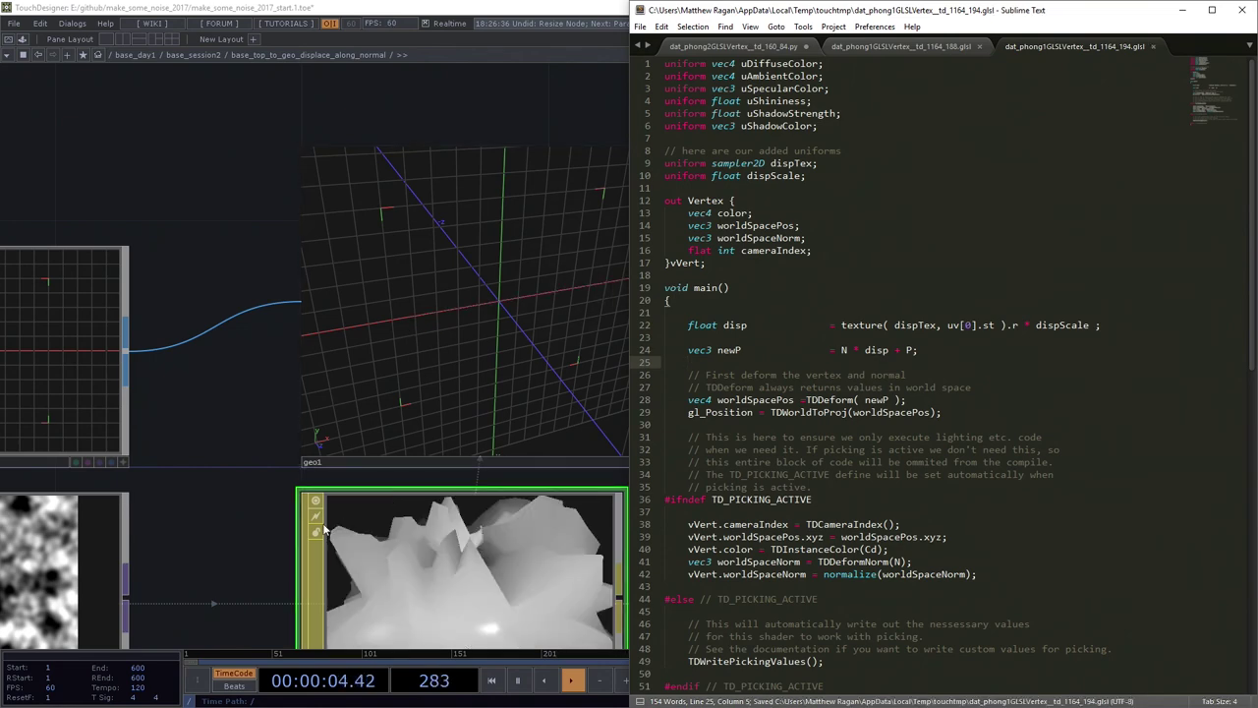
Step: Return to TouchDesigner and orbit the geo1 viewer to an angled view of the displaced grid
click(236, 504)
drag(236, 503, 458, 468)
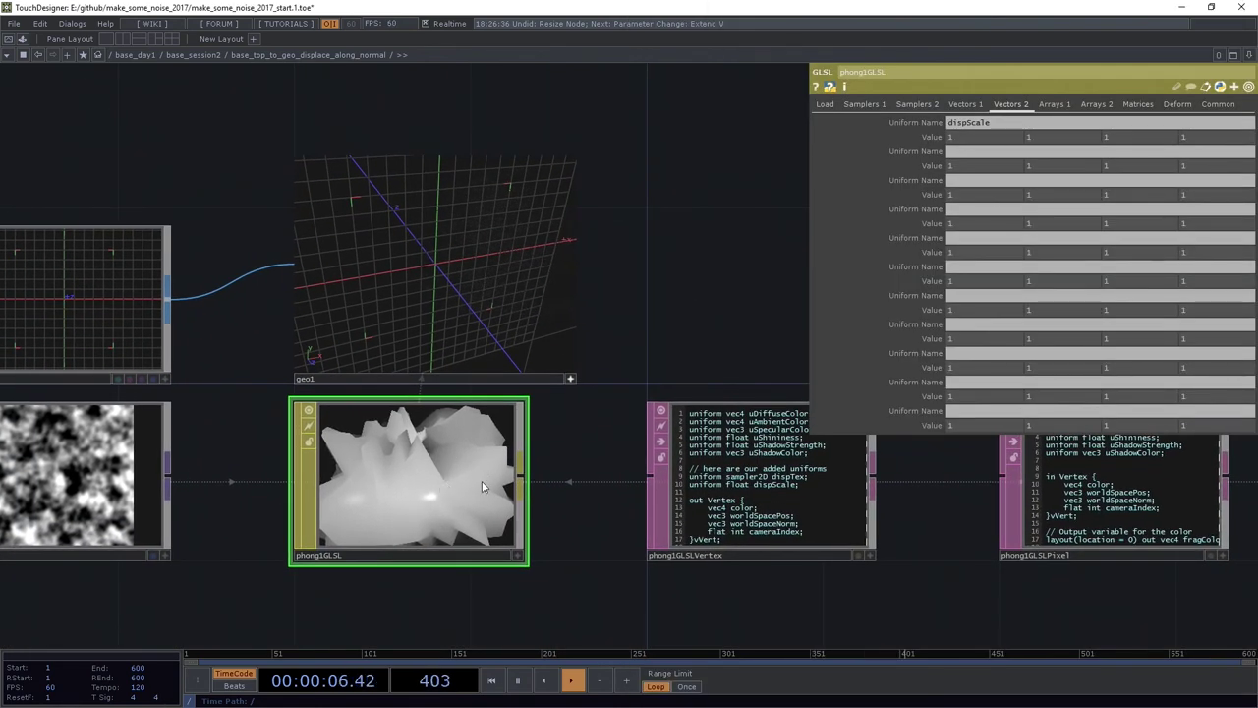
scroll(528, 312, up, 3)
mouse_move(495, 301)
mouse_down()
mouse_move(494, 371)
mouse_move(541, 365)
mouse_move(466, 337)
mouse_up()
key(h)
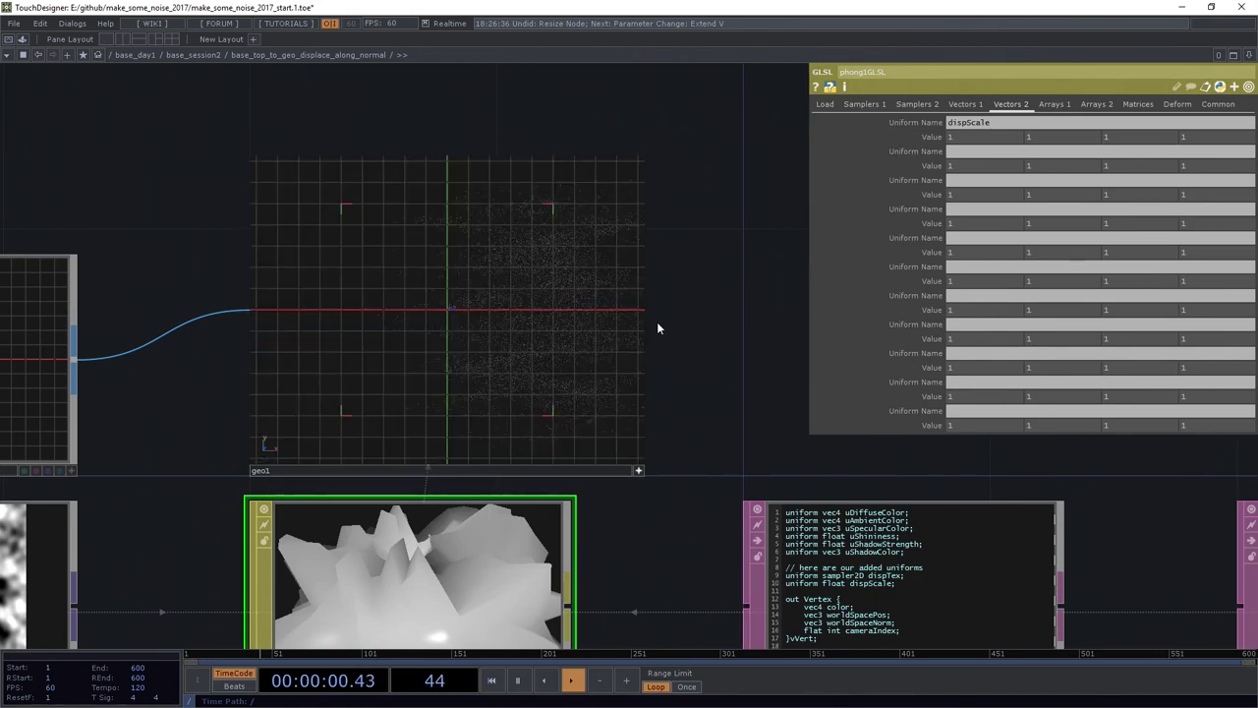
scroll(576, 344, up, 4)
mouse_move(517, 345)
mouse_down()
mouse_move(423, 349)
mouse_move(416, 456)
mouse_move(436, 441)
mouse_move(405, 451)
mouse_move(540, 403)
mouse_up()
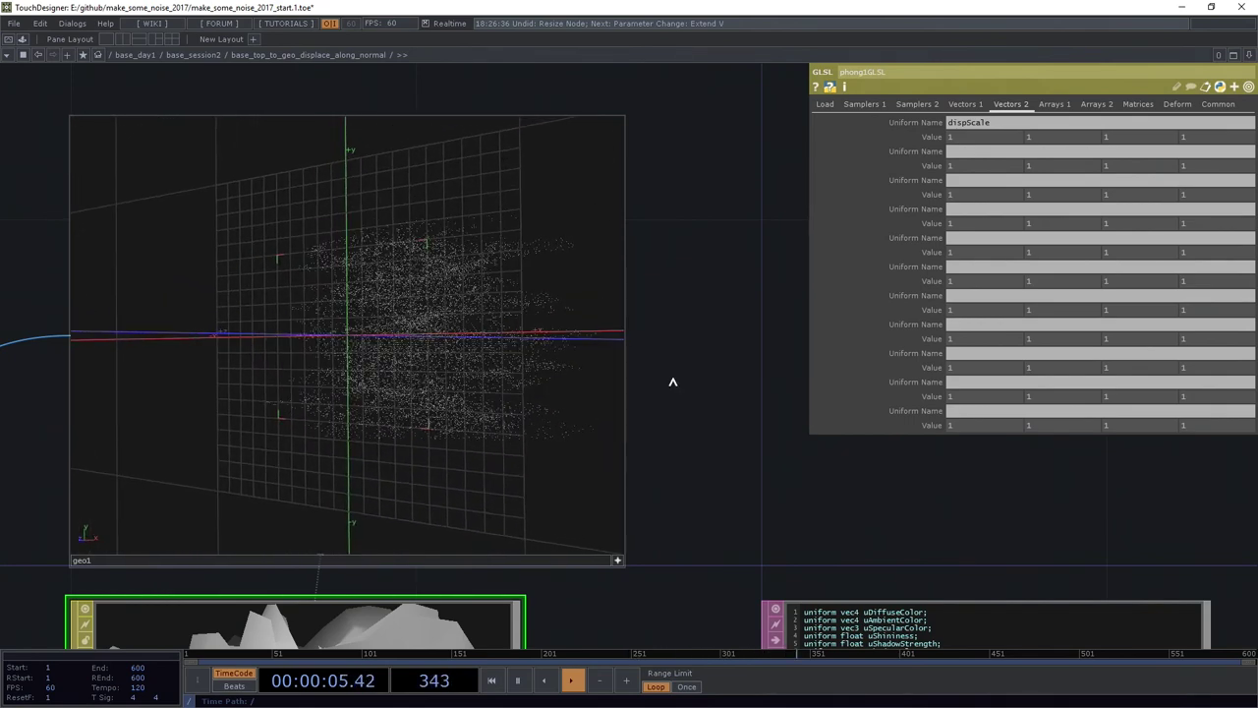
Step: Set phong1GLSL's dispScale to 0.1 for a shallow relief, then select grid1
click(1013, 140)
text(0.1)
key(Return)
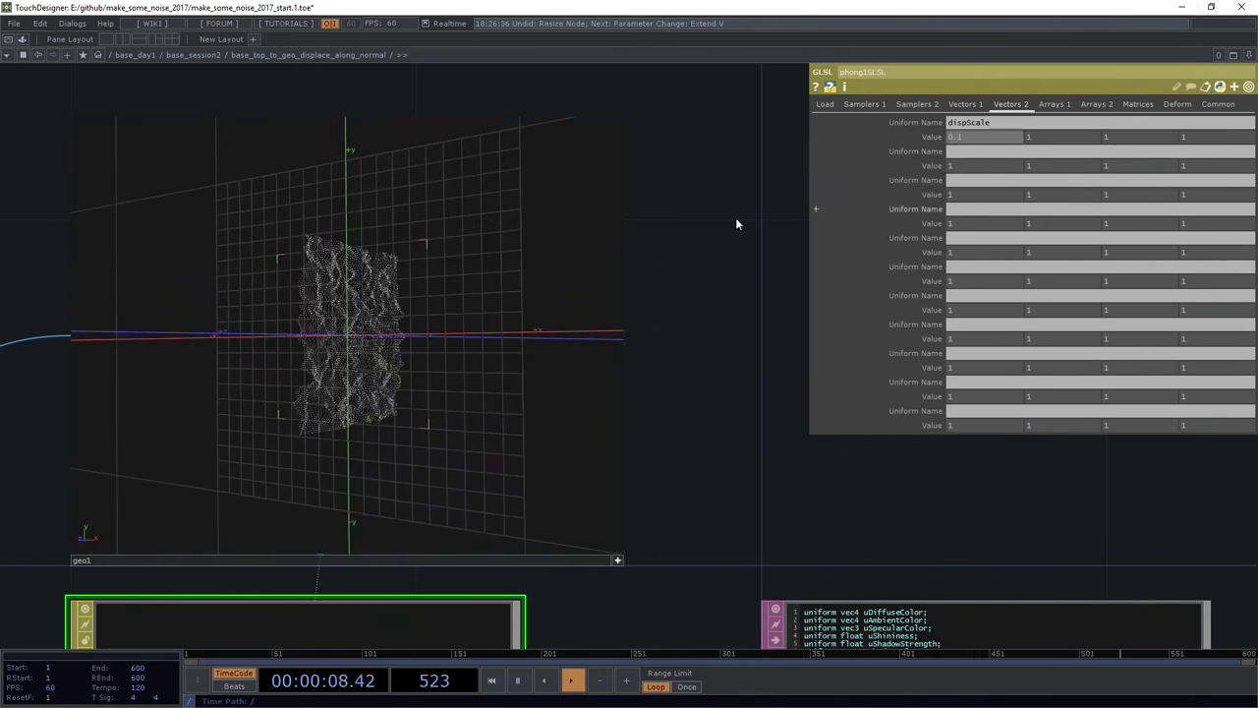
scroll(501, 351, up, 3)
mouse_move(340, 463)
mouse_down()
mouse_move(383, 397)
mouse_move(441, 410)
mouse_move(329, 407)
mouse_move(413, 433)
mouse_up()
scroll(542, 422, down, 2)
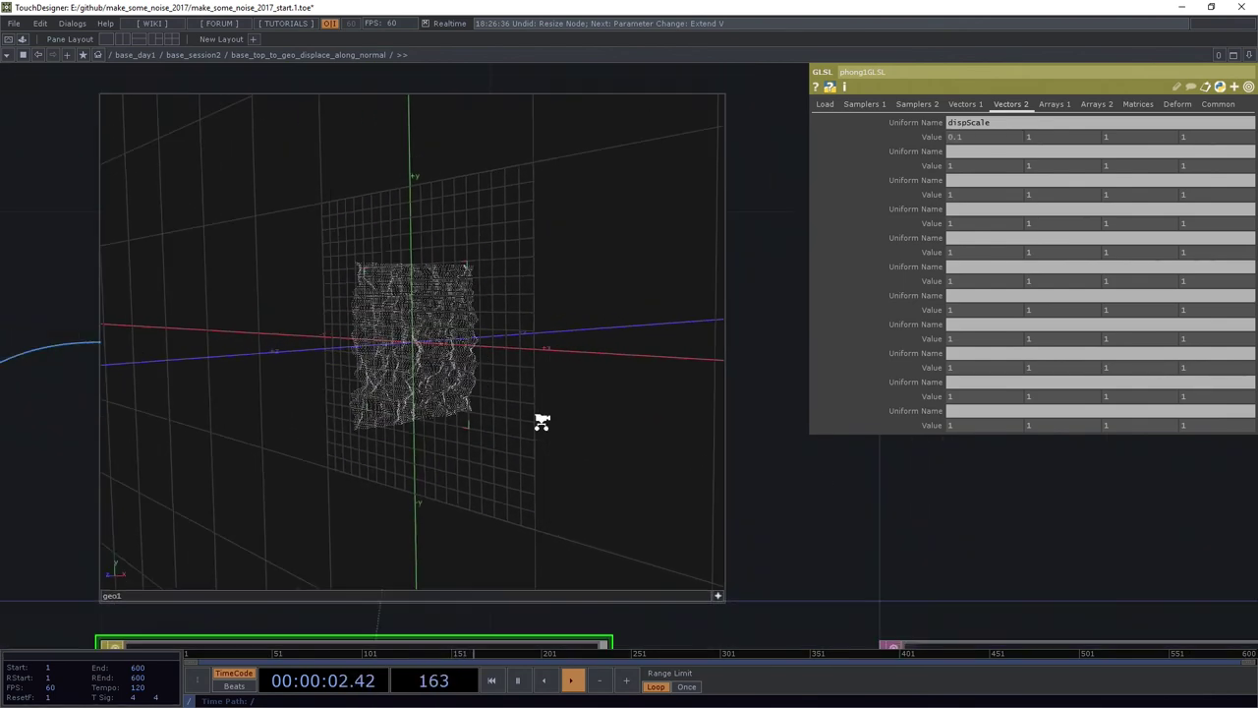
scroll(542, 422, down, 3)
scroll(173, 438, left, 5)
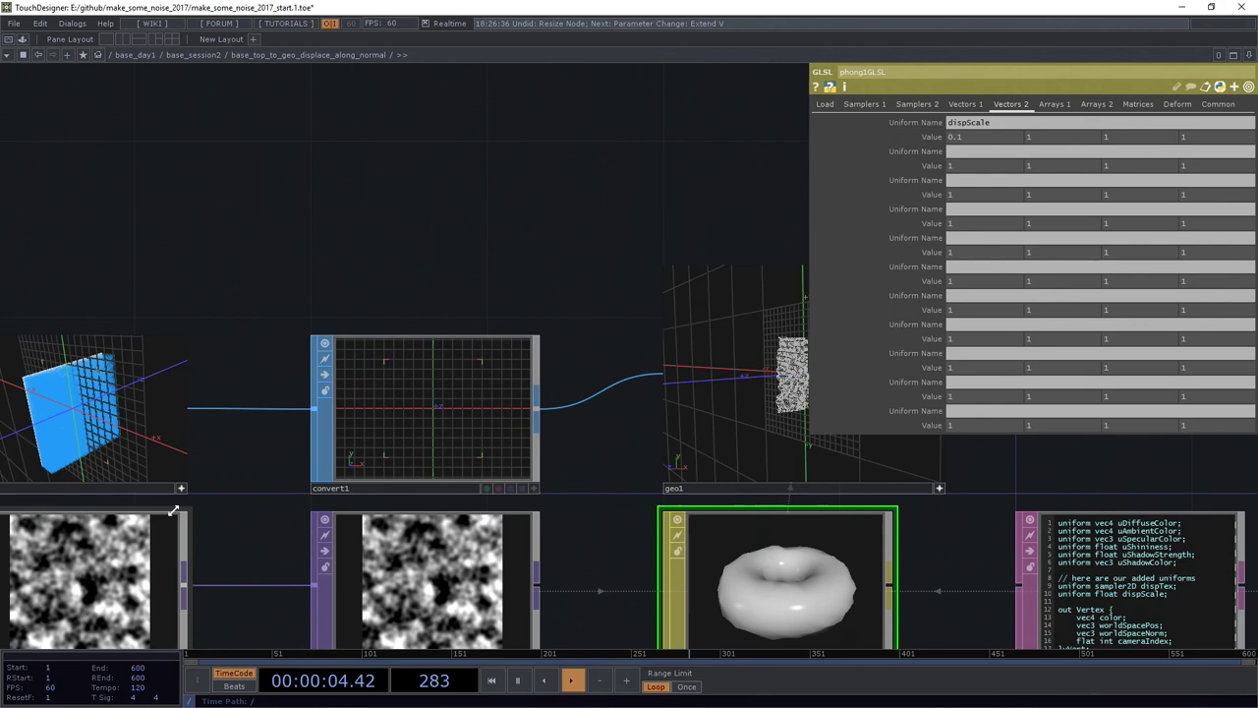
drag(184, 484, 219, 433)
Step: Switch grid1's Orientation to ZX Plane so the displaced mesh lies flat like terrain
scroll(964, 354, up, 3)
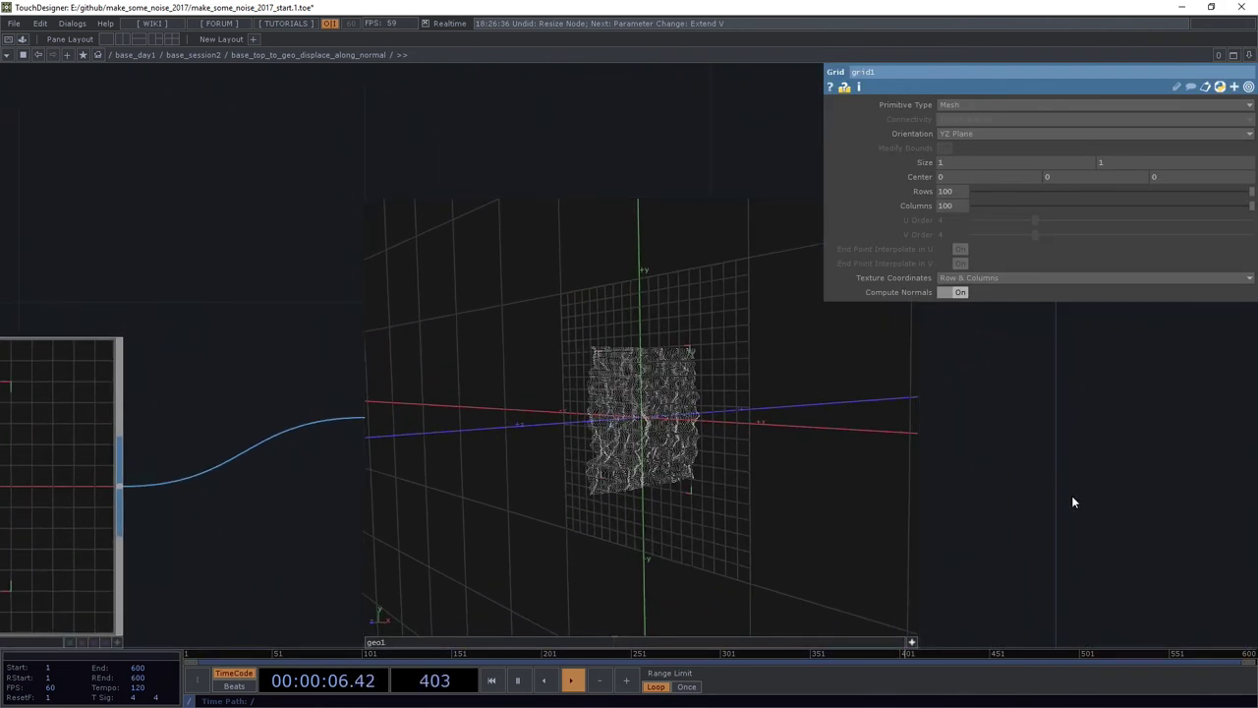
scroll(1073, 502, up, 2)
click(971, 131)
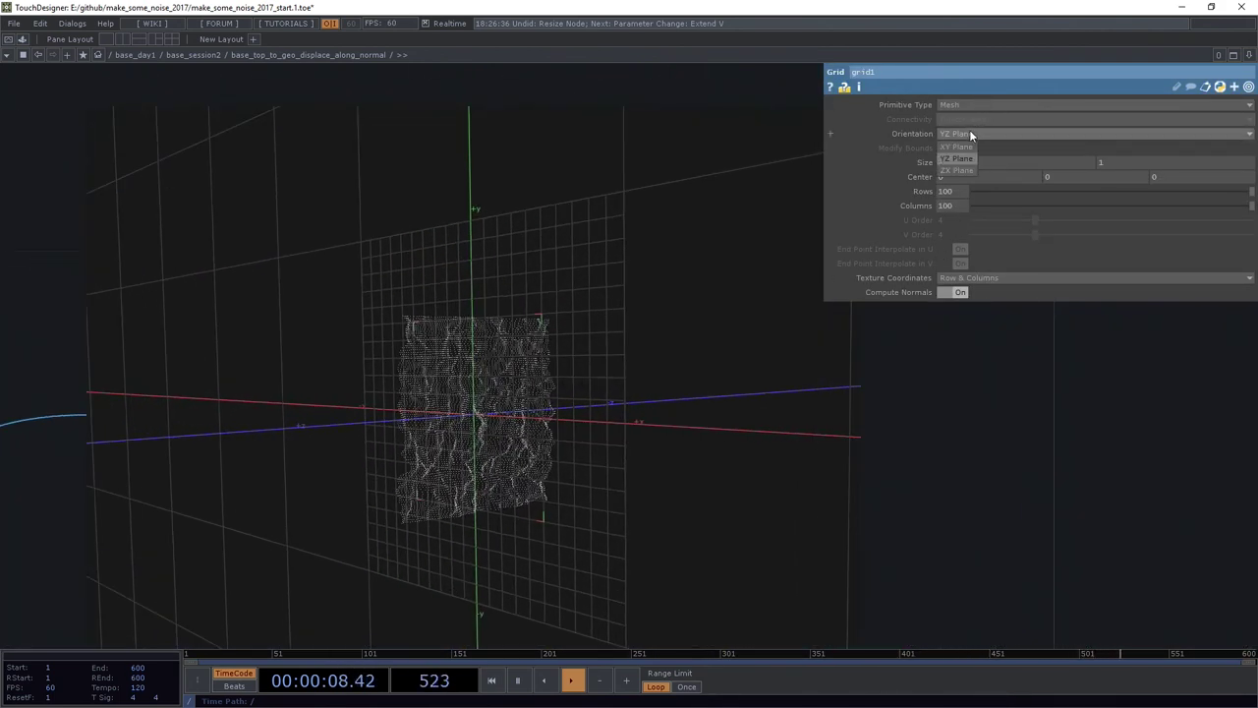
click(970, 120)
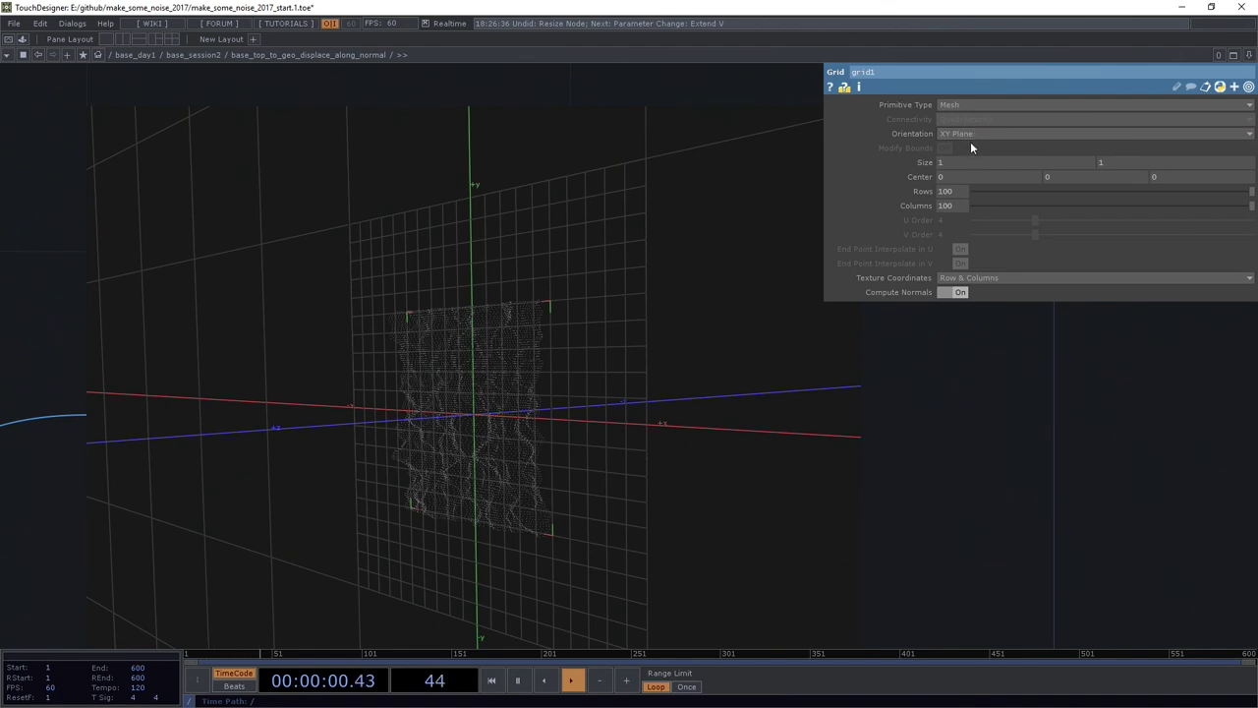
click(975, 134)
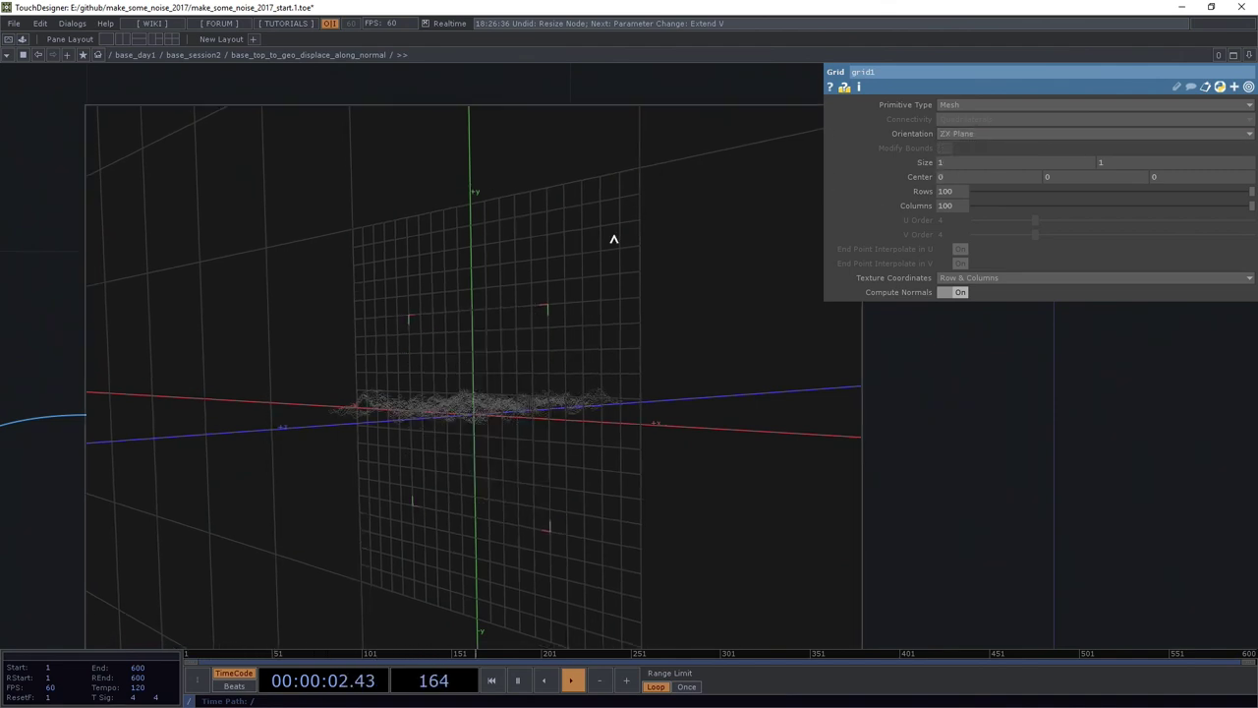
mouse_move(613, 239)
mouse_down()
mouse_move(592, 410)
mouse_move(640, 443)
mouse_move(562, 334)
mouse_move(580, 351)
mouse_up()
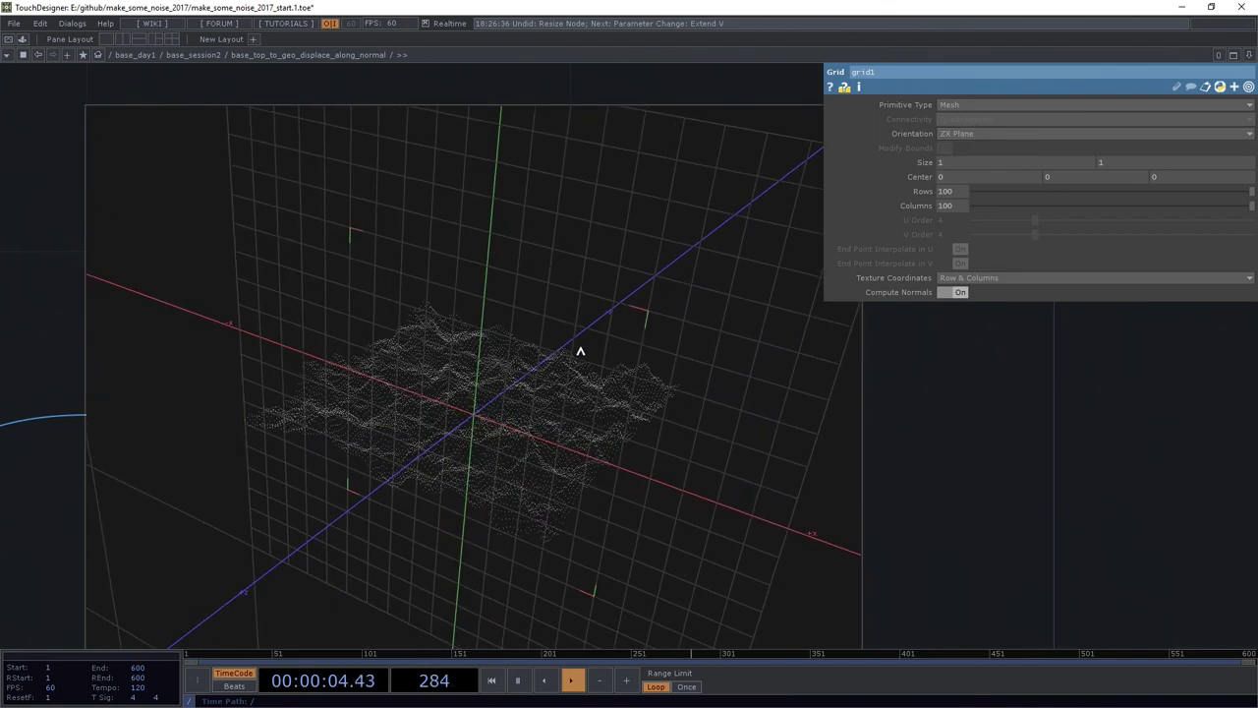
scroll(578, 339, down, 5)
scroll(265, 216, up, 2)
key(Tab)
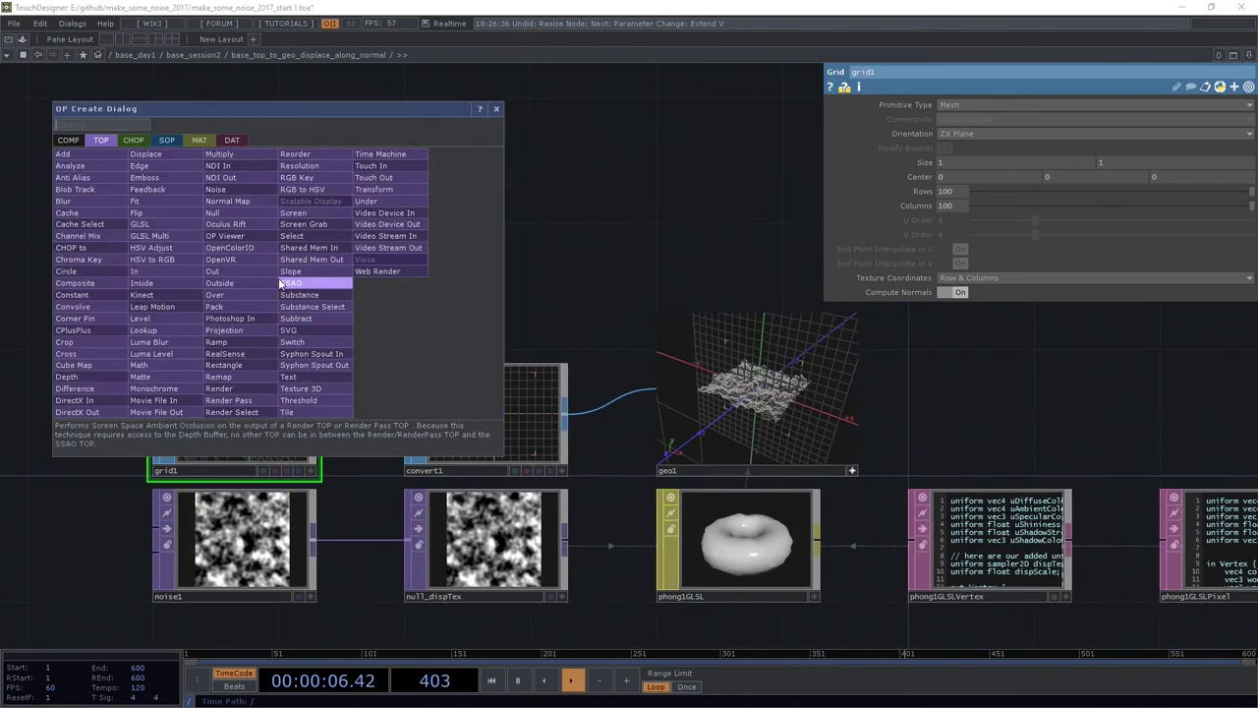
Step: Add a Sphere SOP and wire it into convert1 in place of the grid
click(165, 141)
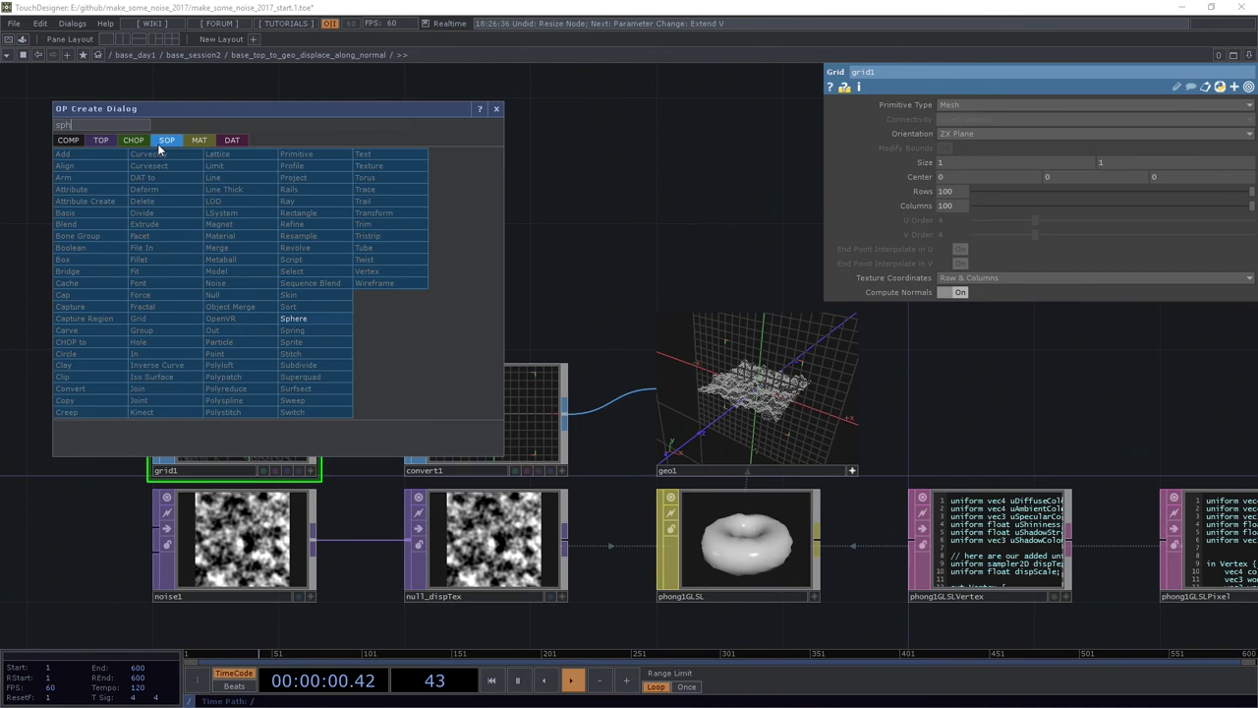
click(254, 306)
click(283, 238)
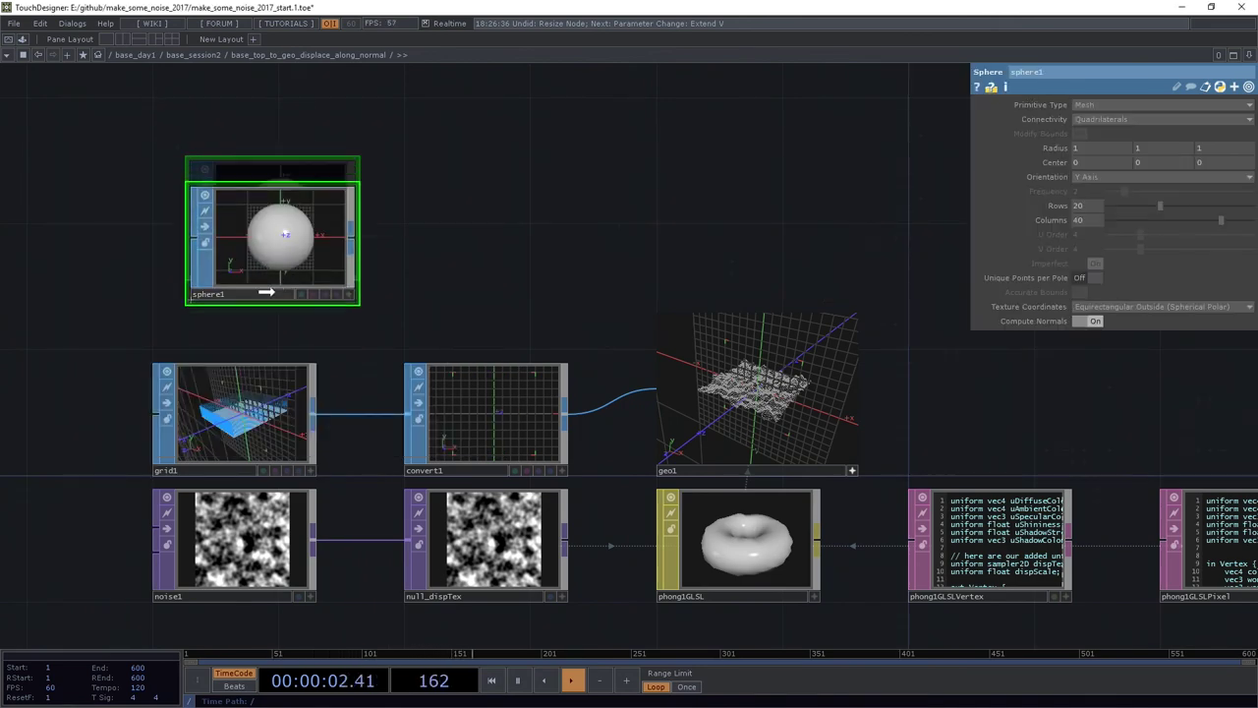
drag(277, 241, 239, 317)
drag(313, 287, 407, 404)
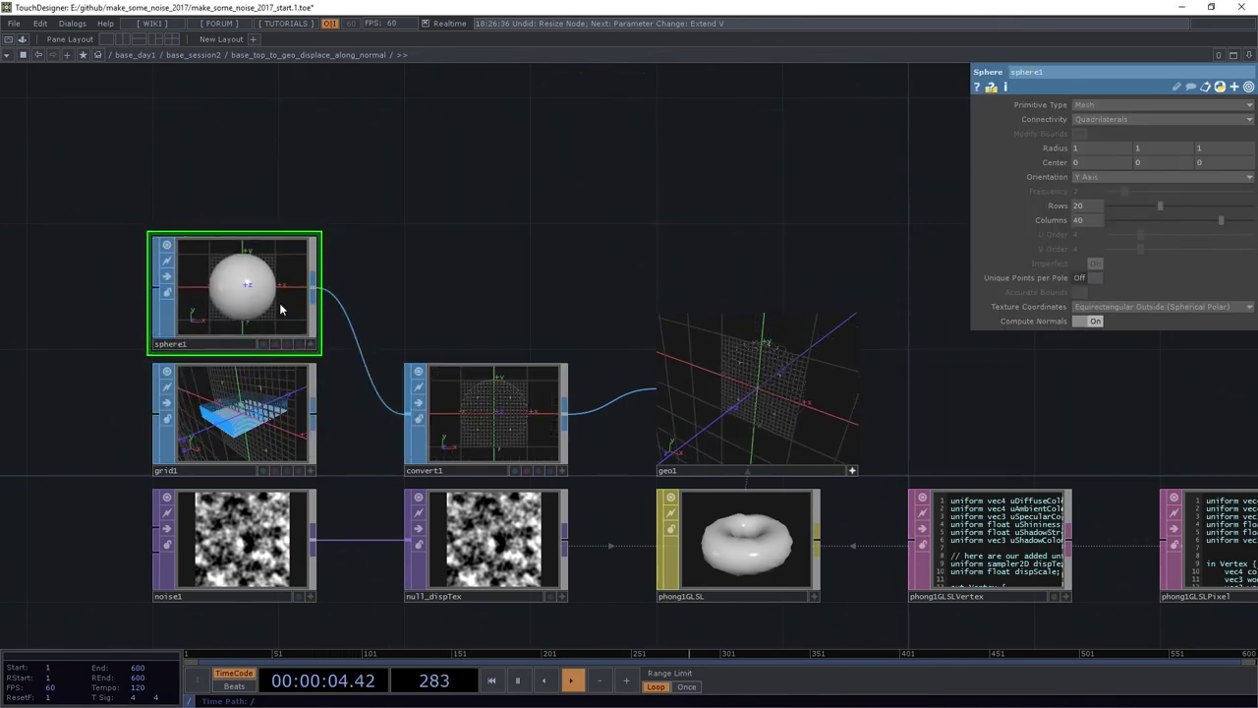
Step: Set sphere1's Rows and Columns to 250
scroll(954, 379, up, 3)
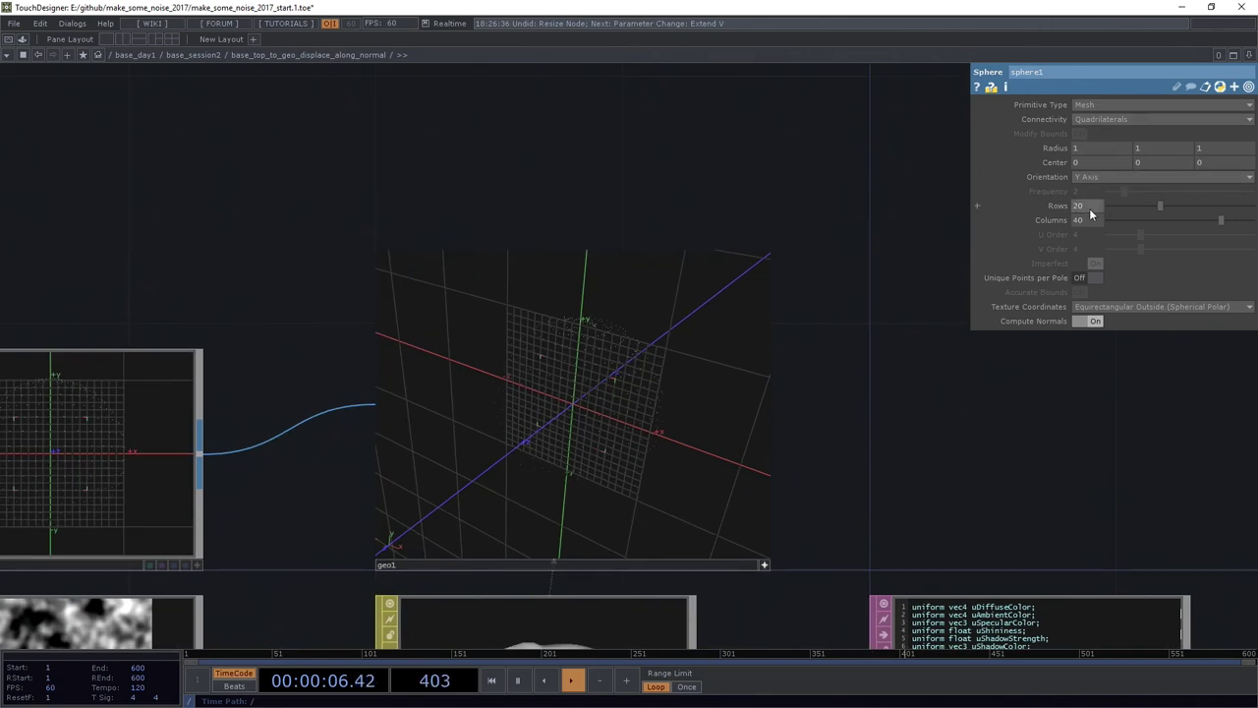
drag(1026, 219, 897, 291)
scroll(641, 413, up, 2)
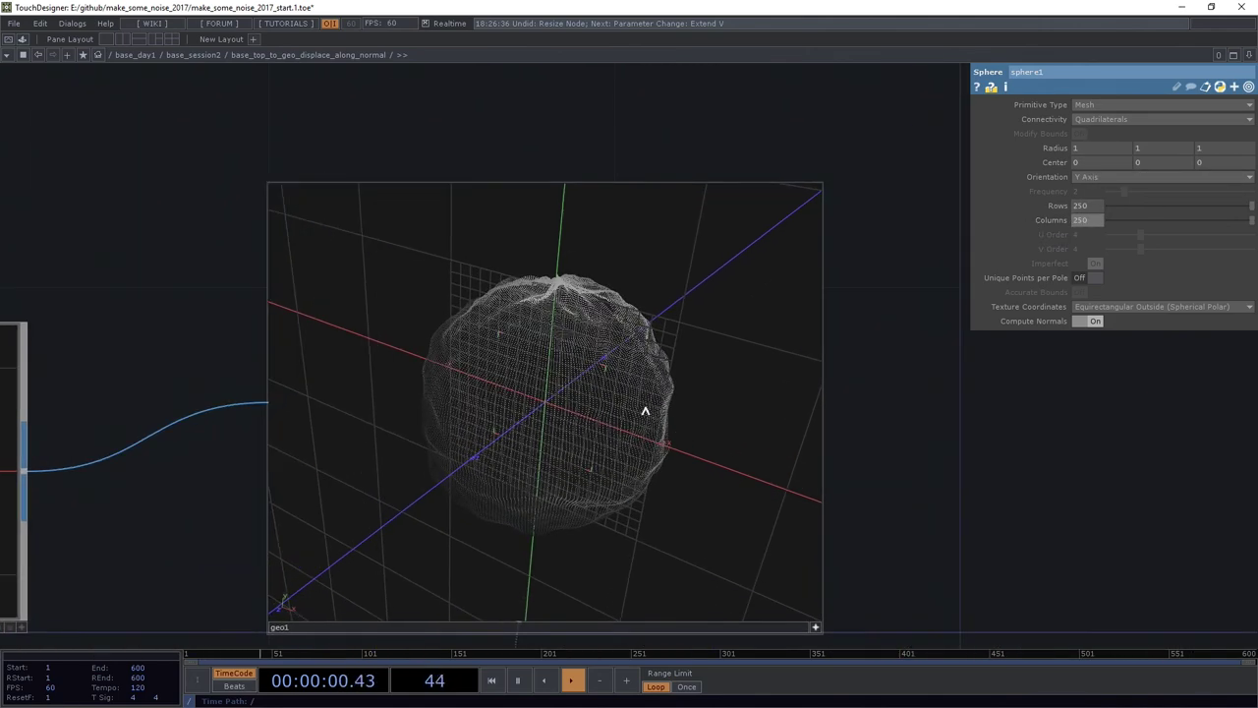
scroll(640, 413, down, 5)
scroll(636, 544, up, 2)
Step: Raise phong1GLSL's dispScale to 0.5, inspect the bumpy sphere, and reposition sphere1
click(637, 543)
scroll(728, 238, up, 2)
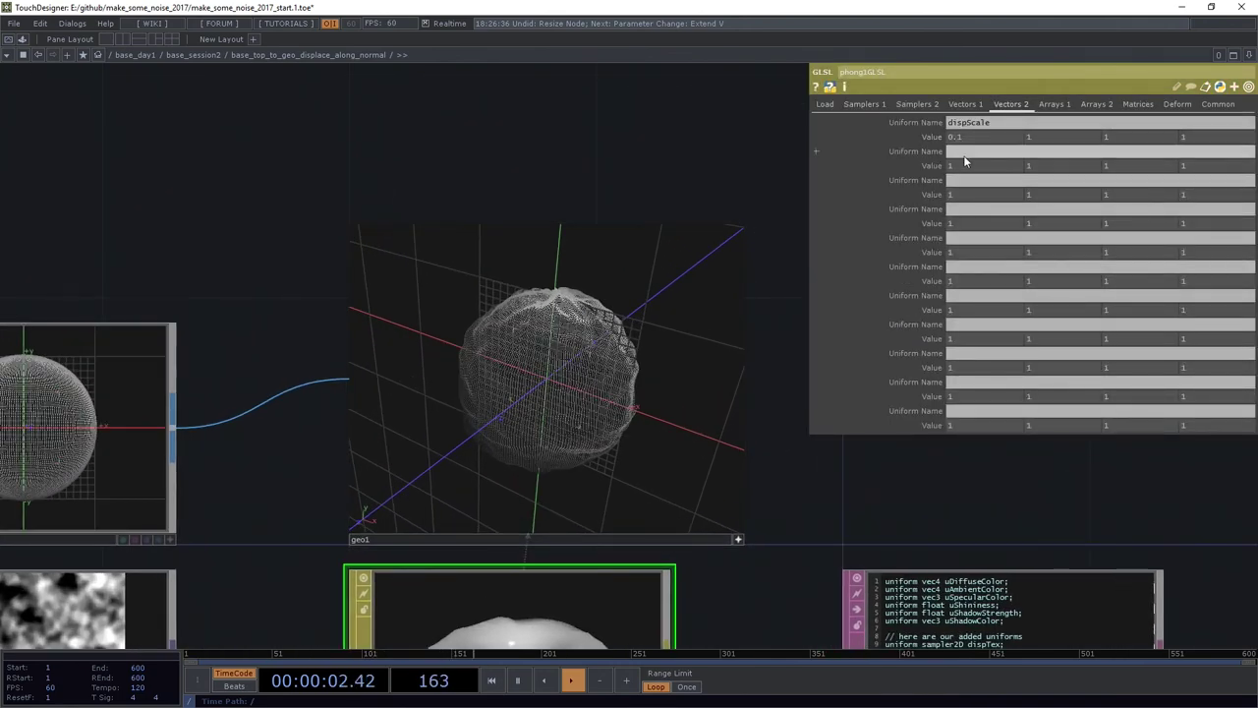
text(le)
text(0.5)
key(Return)
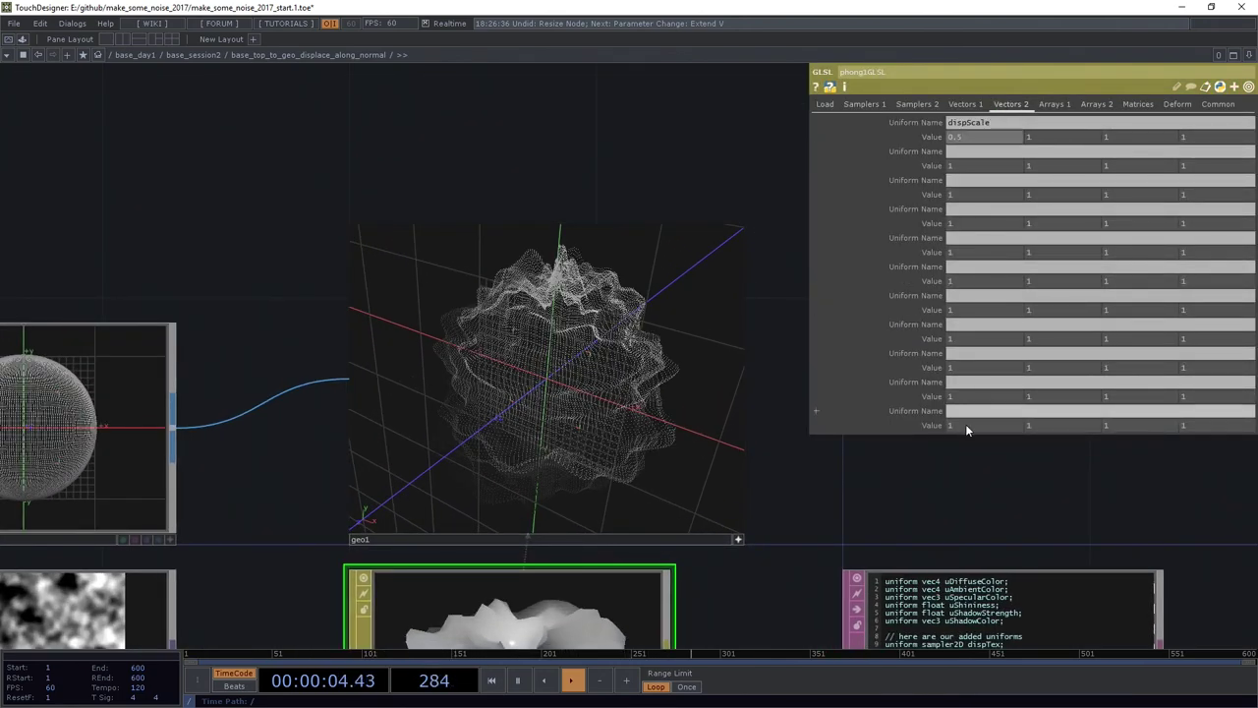
scroll(762, 418, up, 2)
mouse_move(472, 398)
mouse_down()
mouse_move(471, 463)
mouse_move(452, 478)
mouse_move(451, 363)
mouse_move(443, 432)
mouse_move(504, 431)
mouse_move(494, 364)
mouse_up()
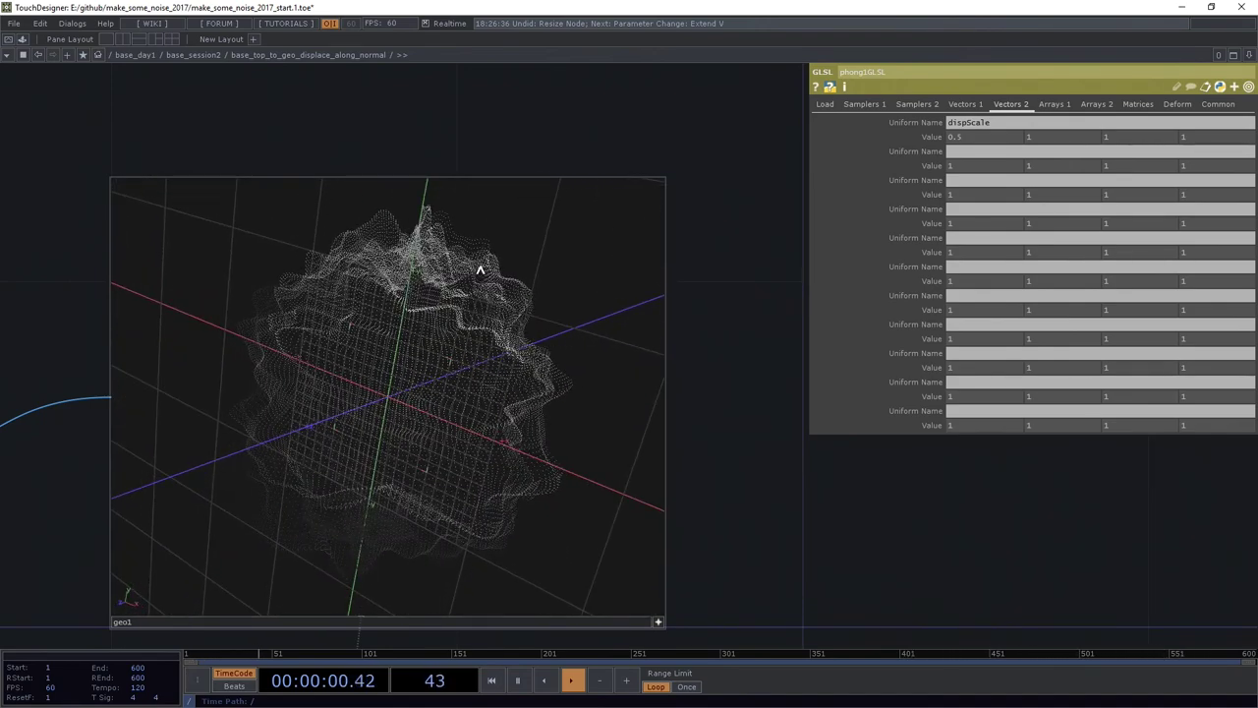
mouse_move(590, 472)
mouse_down()
mouse_move(607, 455)
mouse_move(520, 450)
mouse_move(424, 412)
mouse_move(220, 279)
mouse_up()
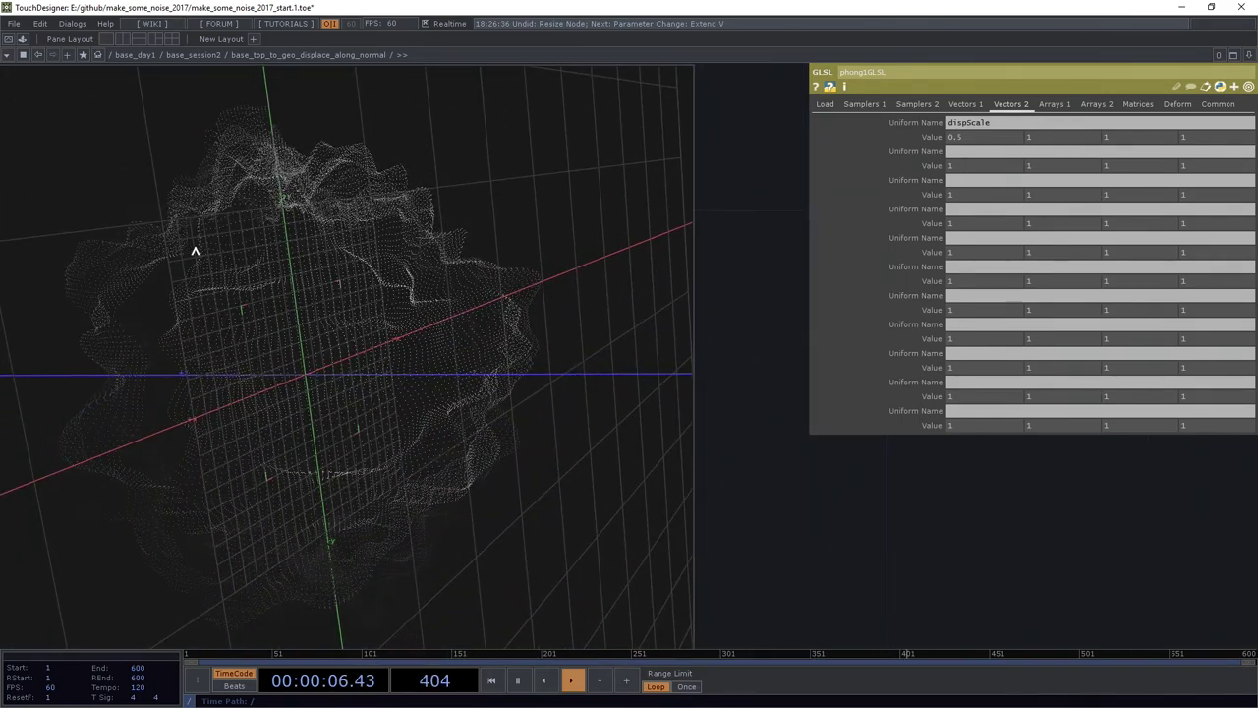
scroll(201, 432, down, 10)
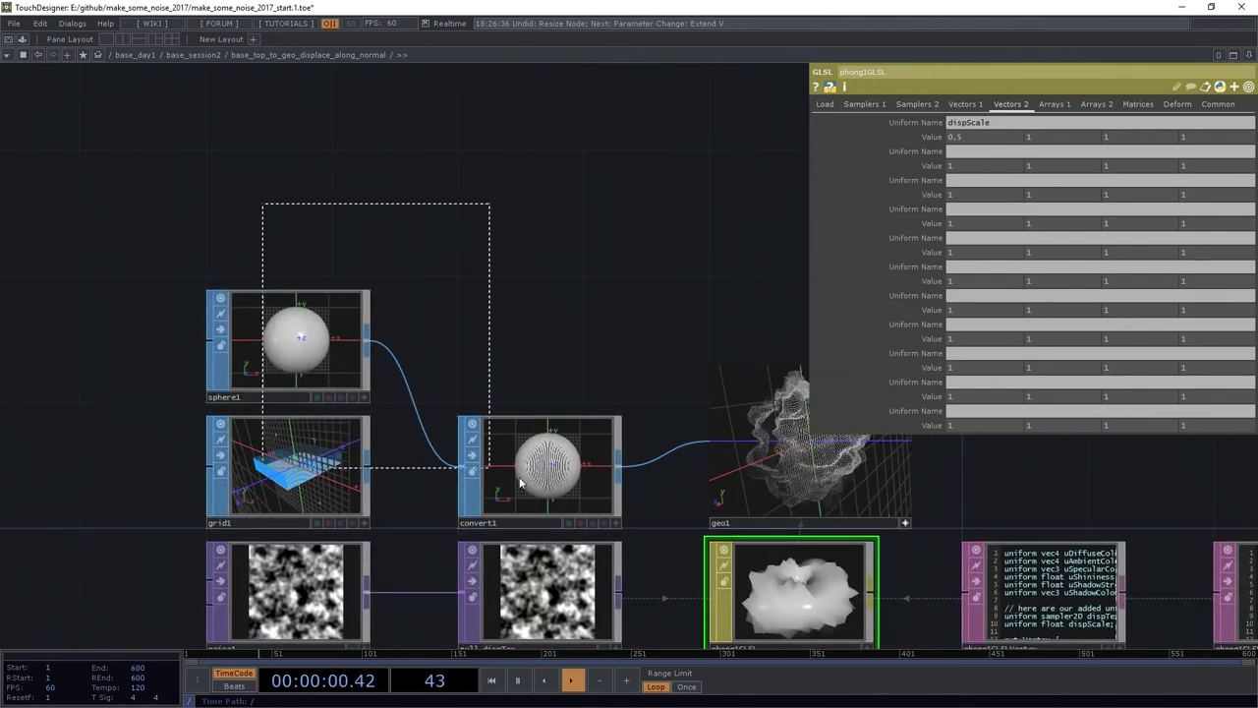
drag(521, 482, 487, 384)
drag(403, 263, 632, 309)
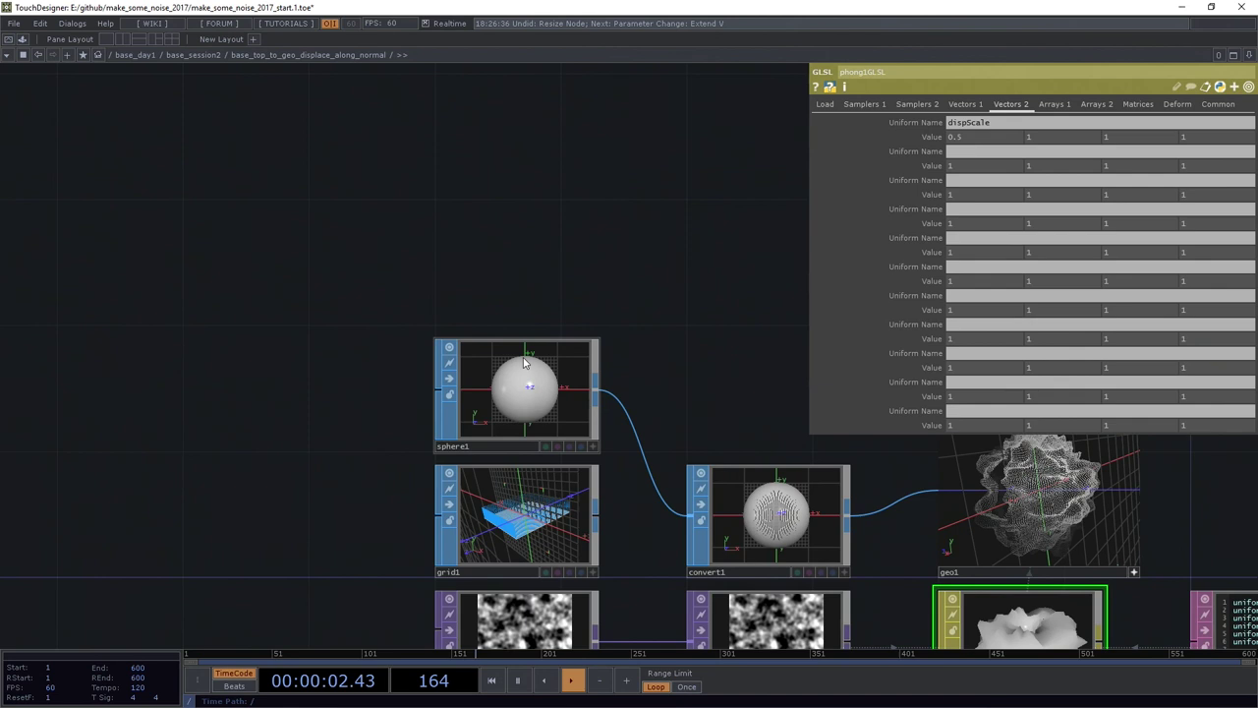
mouse_move(532, 365)
mouse_down()
mouse_move(293, 219)
mouse_move(280, 240)
mouse_up()
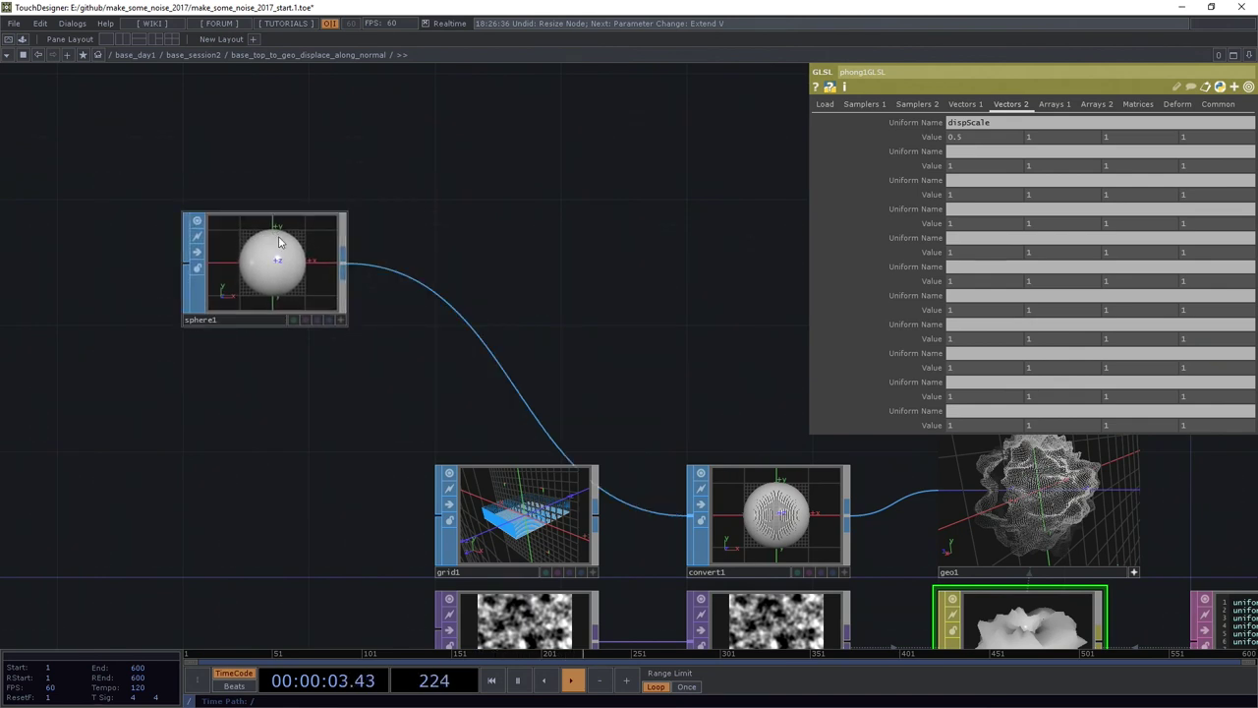
Step: Insert a Texture SOP (texture1) between sphere1 and convert1
right_click(440, 281)
click(466, 291)
text(tex)
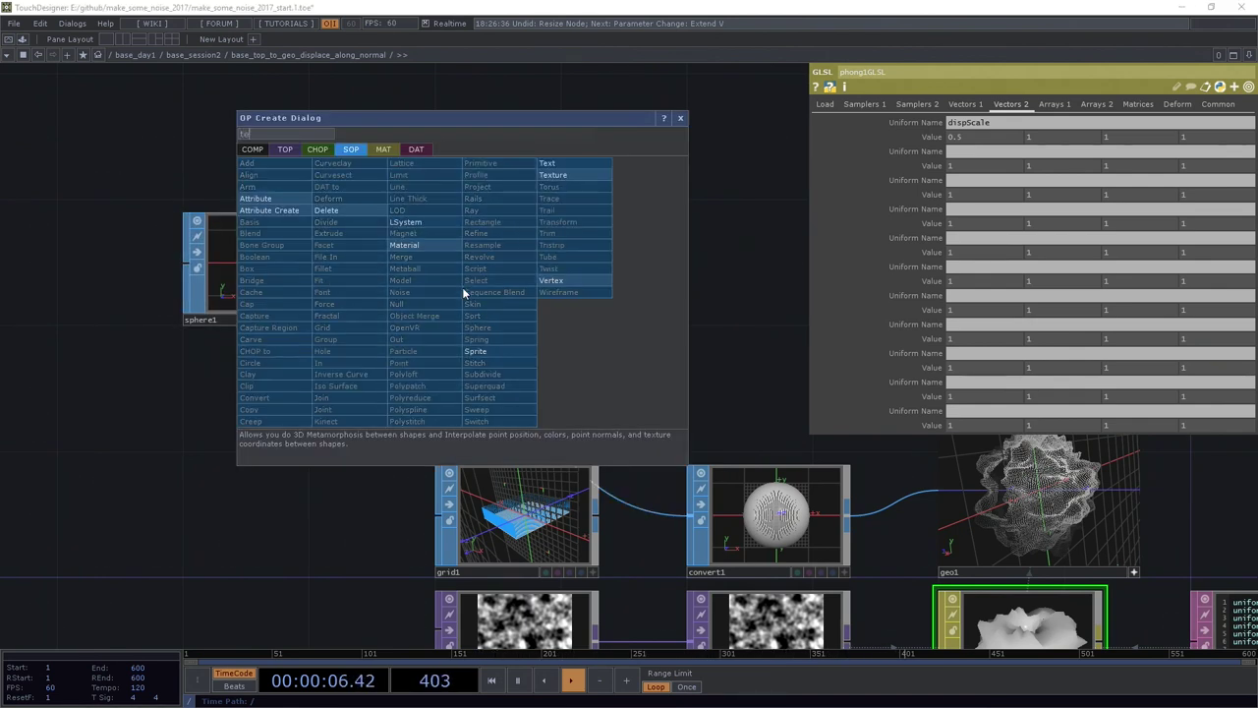
click(585, 182)
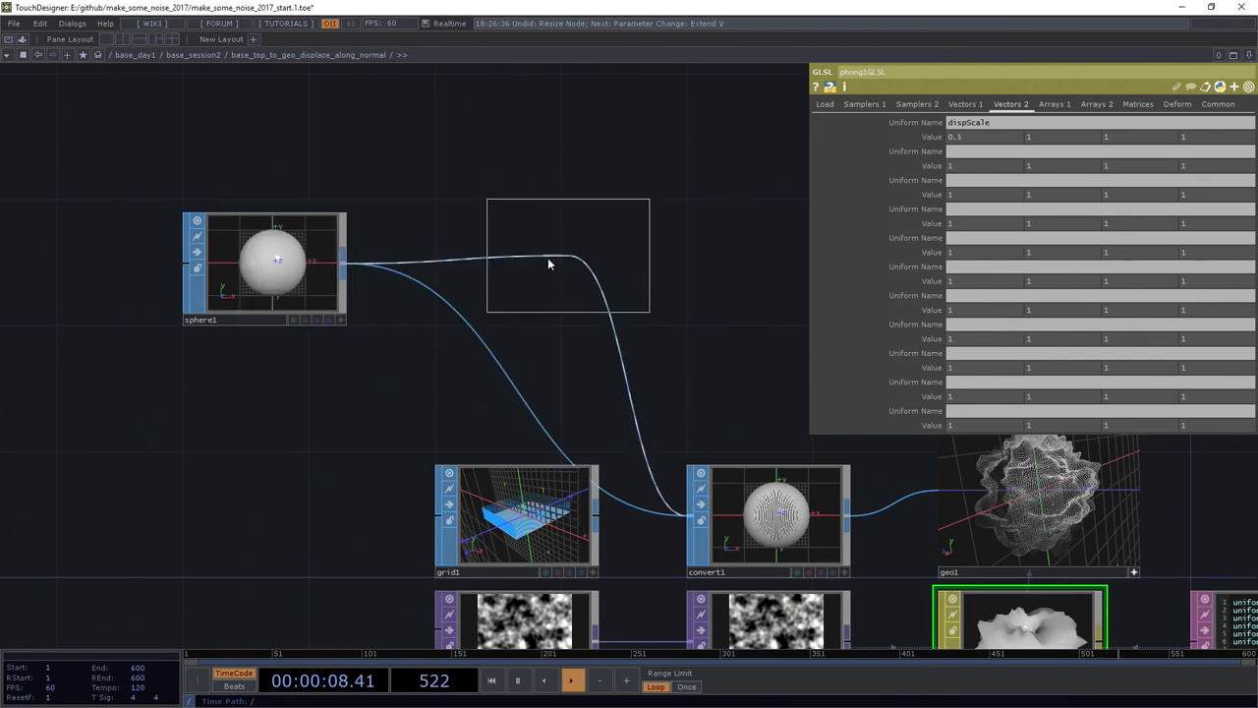
click(547, 259)
mouse_move(514, 269)
mouse_down()
mouse_move(505, 282)
mouse_move(542, 282)
mouse_move(526, 278)
mouse_move(479, 317)
mouse_up()
scroll(640, 408, up, 5)
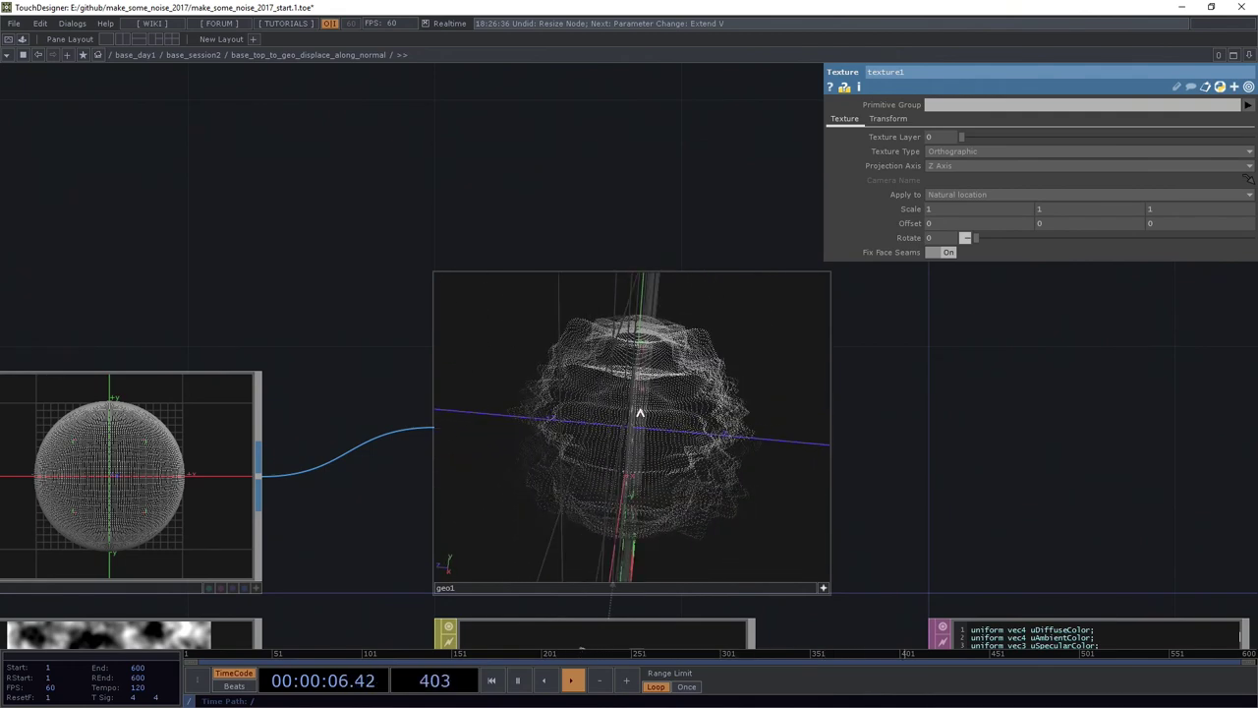
Step: Set texture1's Projection Axis to Z Axis and orbit to view the reshaped point cloud
click(945, 189)
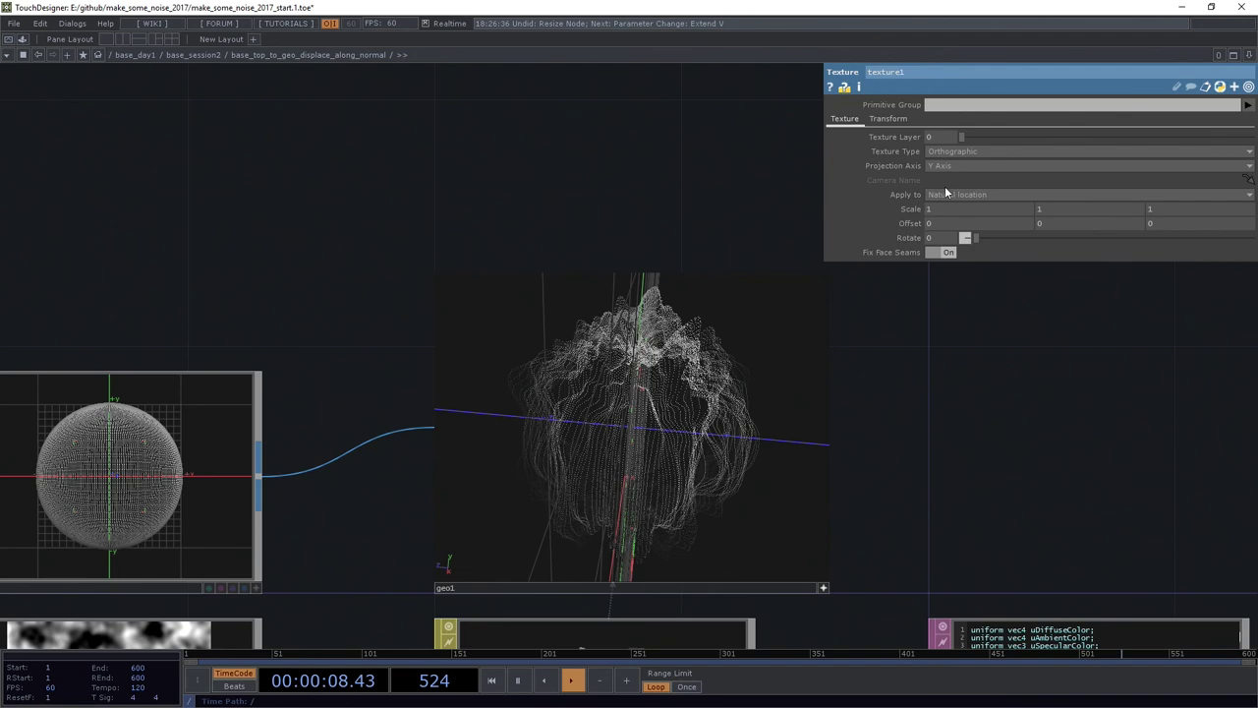
click(975, 164)
click(944, 181)
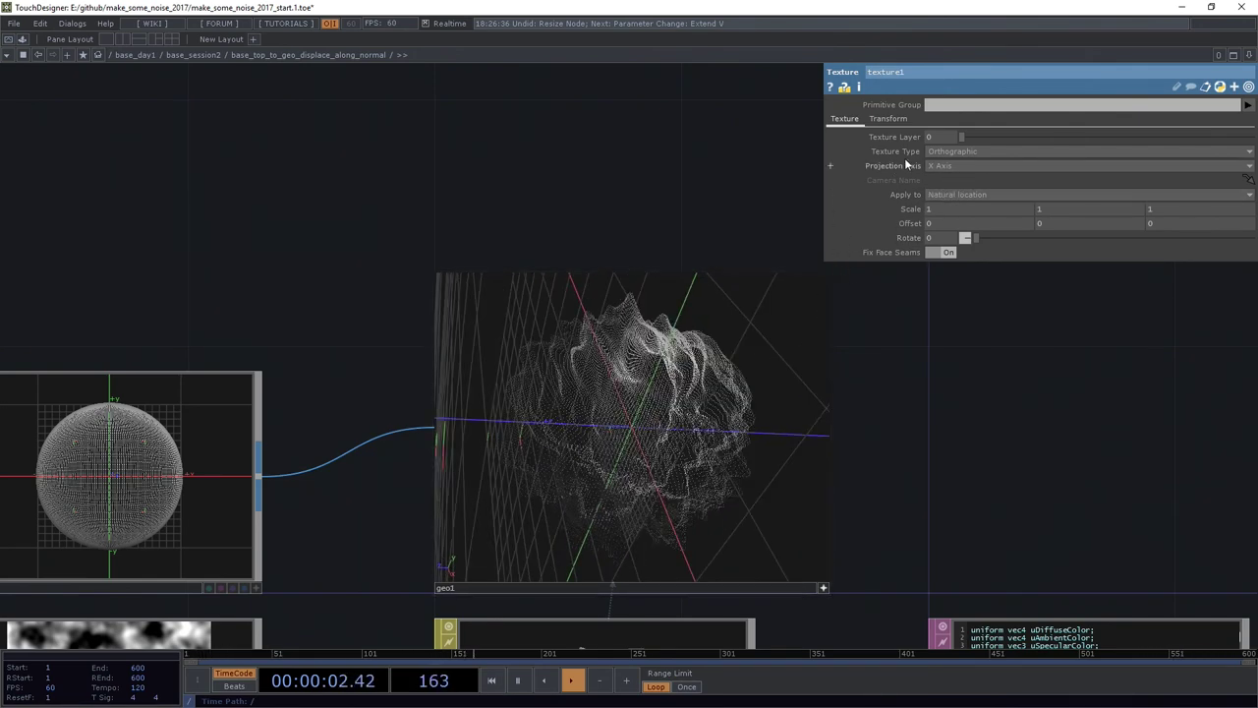
click(944, 165)
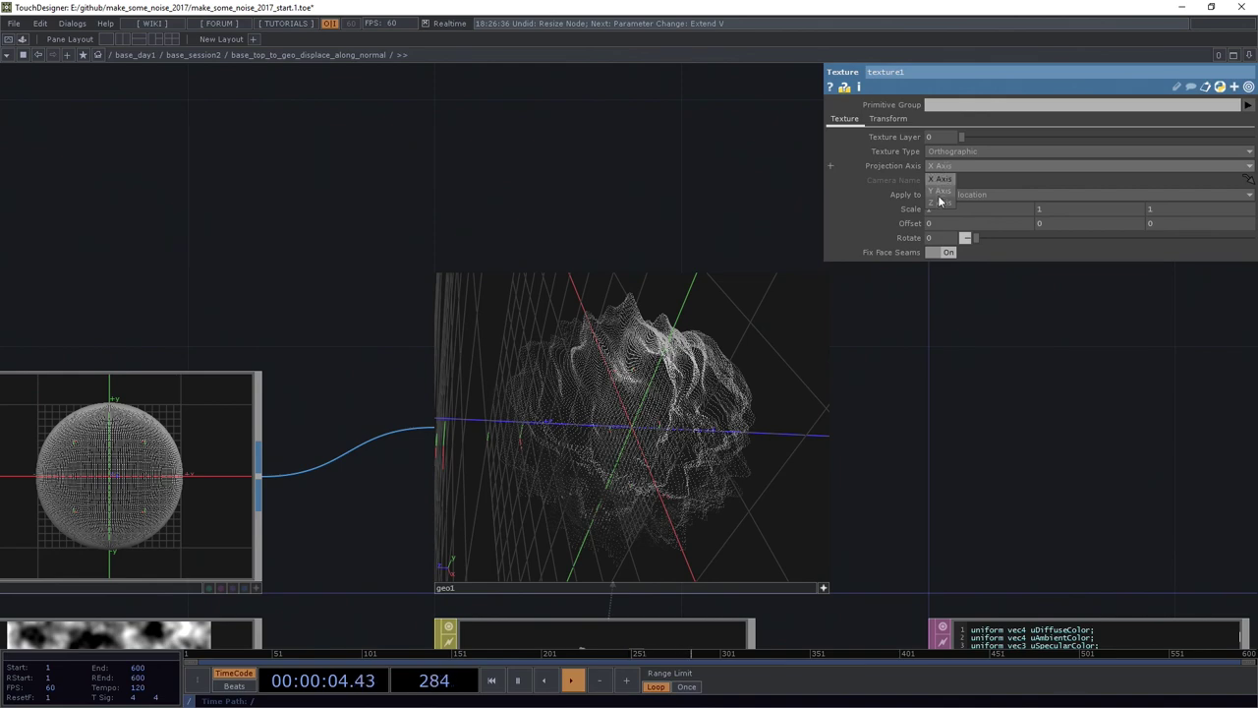
click(937, 203)
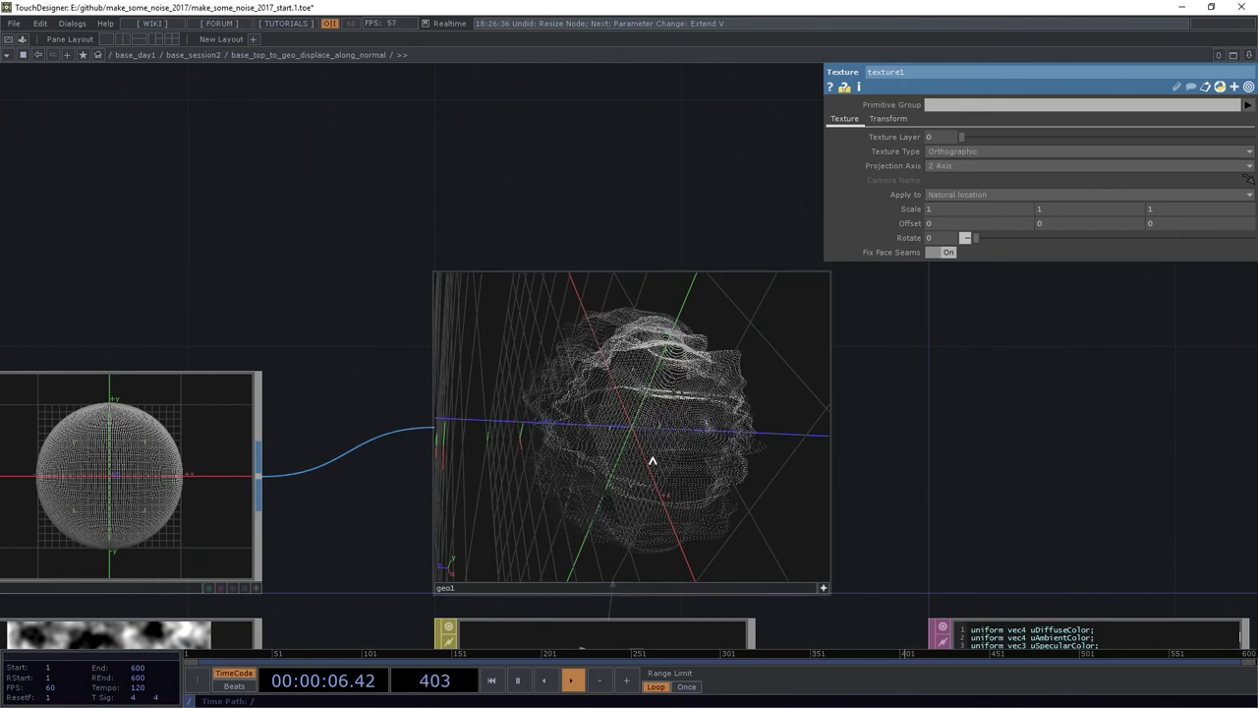
mouse_move(672, 374)
mouse_down()
mouse_move(725, 458)
mouse_move(688, 491)
mouse_move(669, 486)
mouse_move(691, 482)
mouse_up()
scroll(422, 370, down, 3)
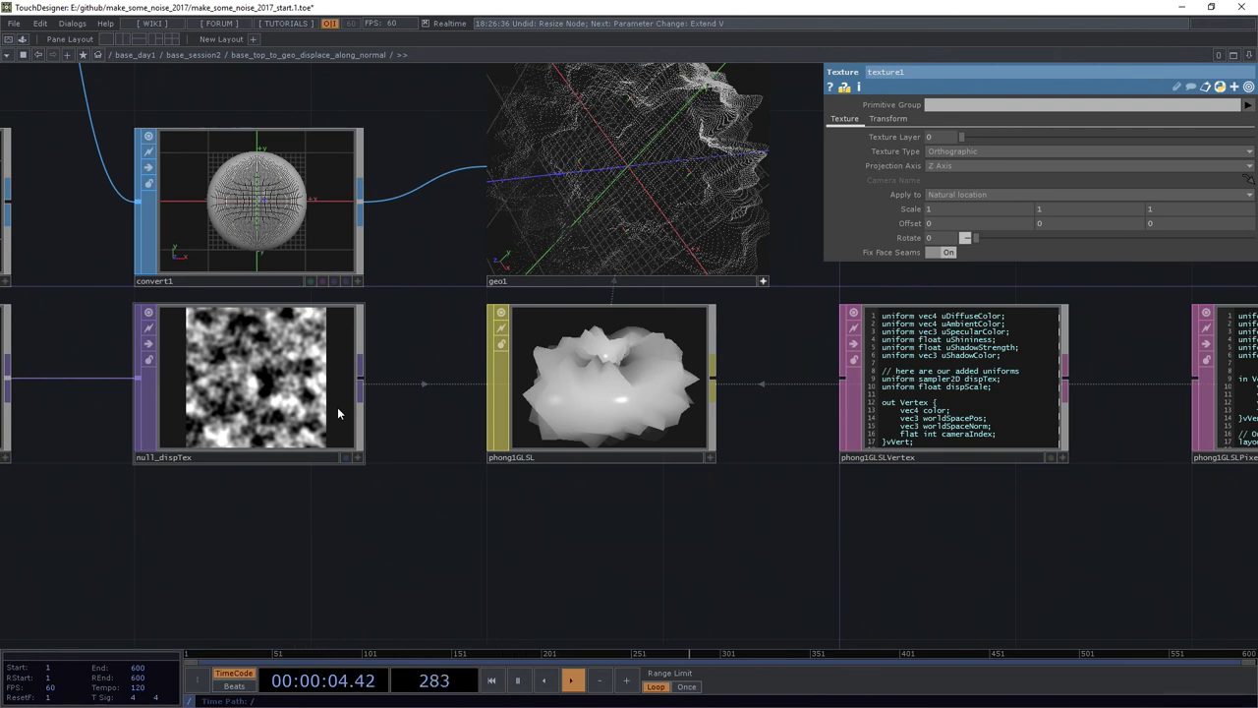
scroll(374, 309, up, 3)
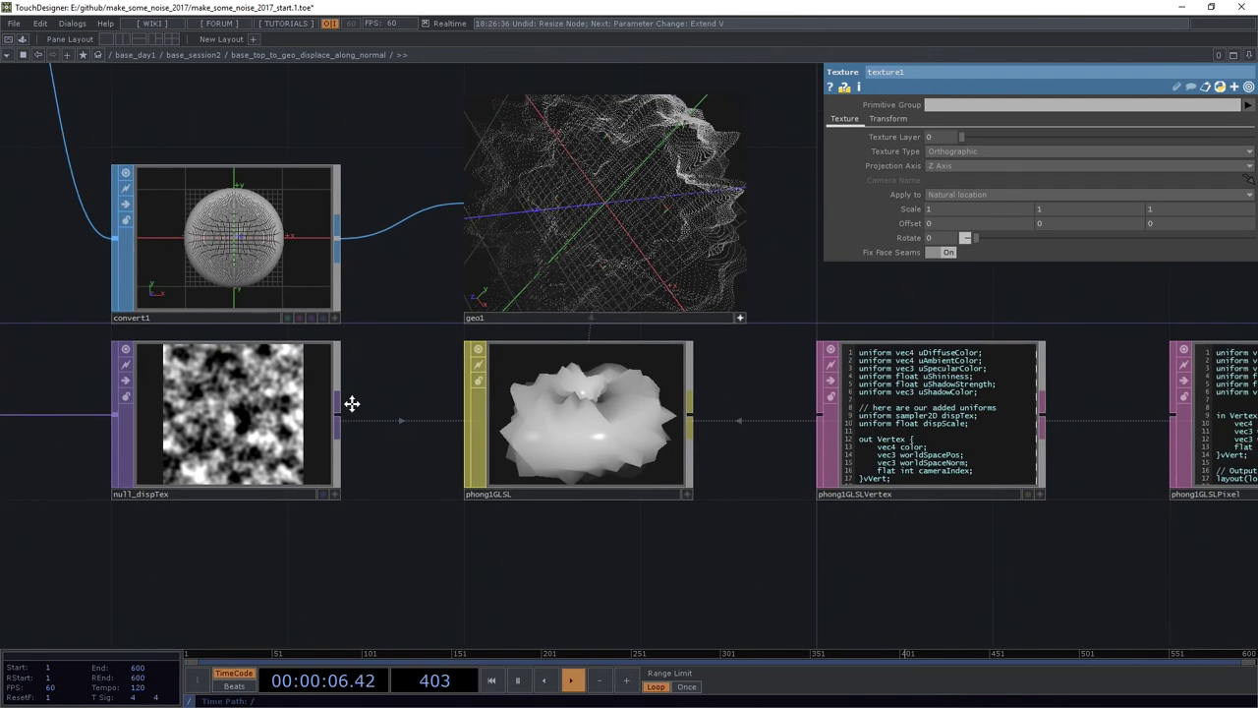
mouse_move(554, 275)
mouse_down()
mouse_move(534, 343)
mouse_move(554, 326)
mouse_move(535, 328)
mouse_up()
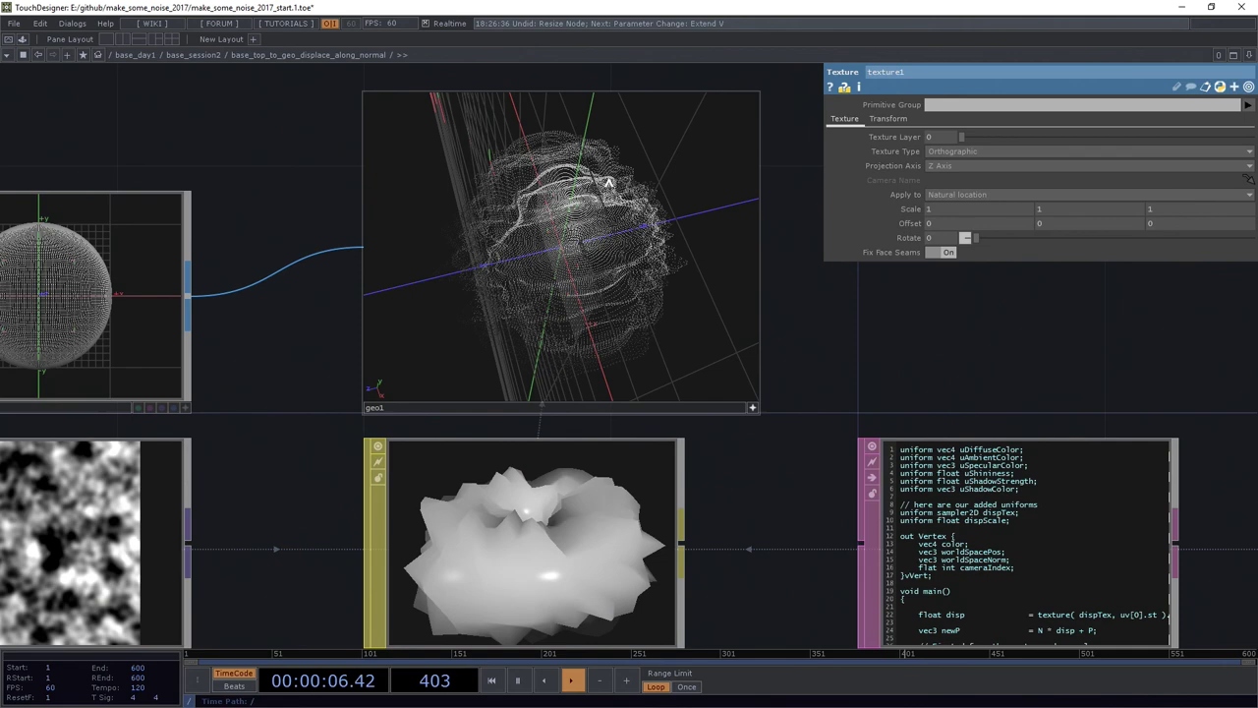
mouse_move(519, 247)
mouse_down()
mouse_move(580, 241)
mouse_move(647, 150)
mouse_up()
Step: Add a Movie File In TOP showing the banana image
scroll(449, 394, down, 5)
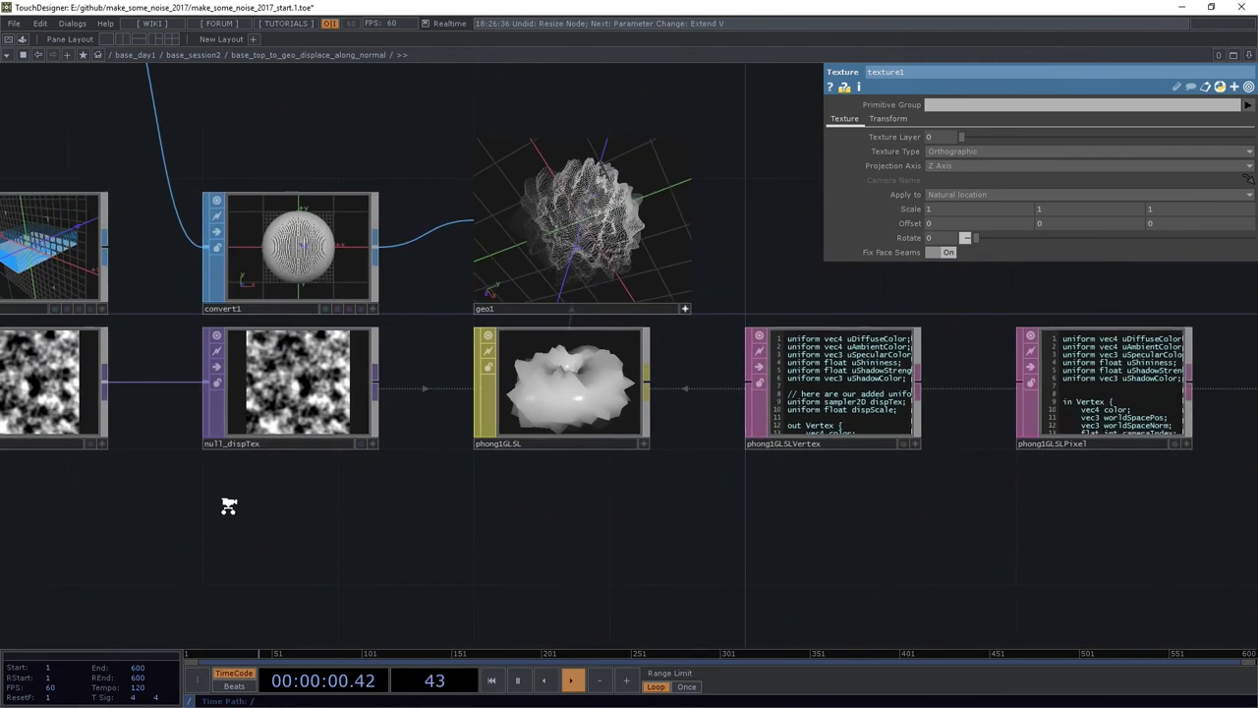
drag(304, 506, 457, 475)
key(Tab)
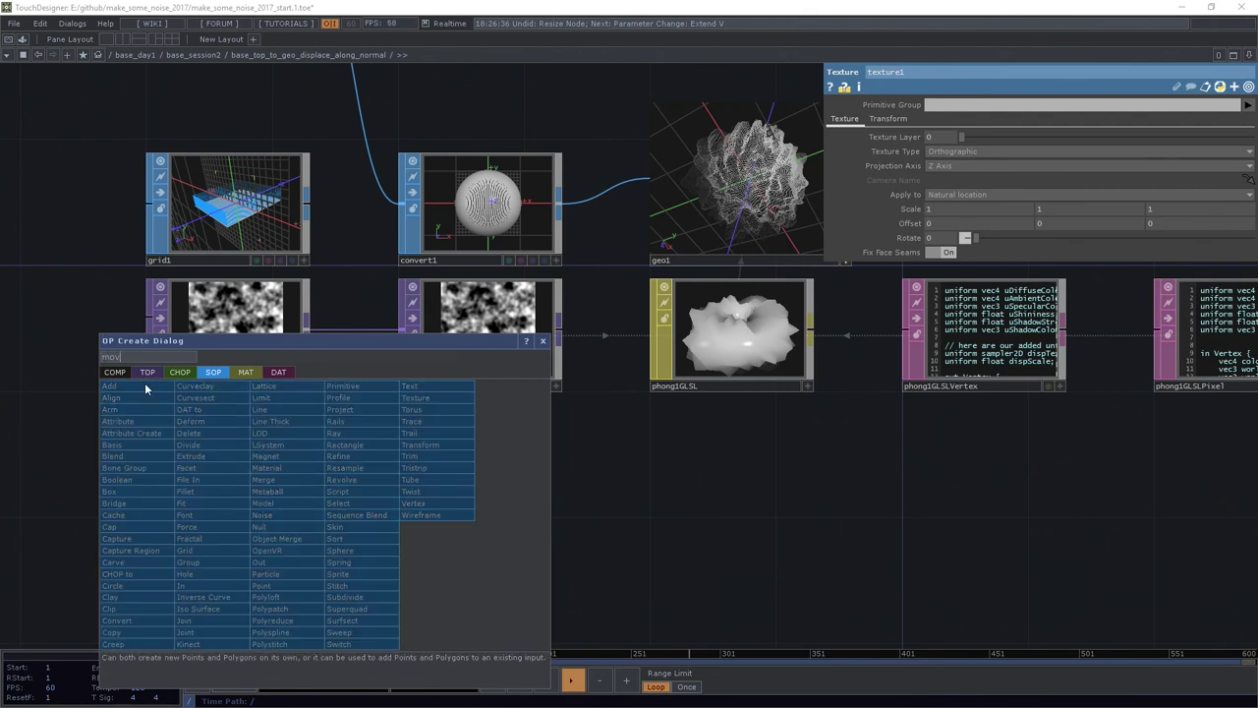
text(mov)
key(Return)
click(221, 457)
scroll(236, 449, up, 5)
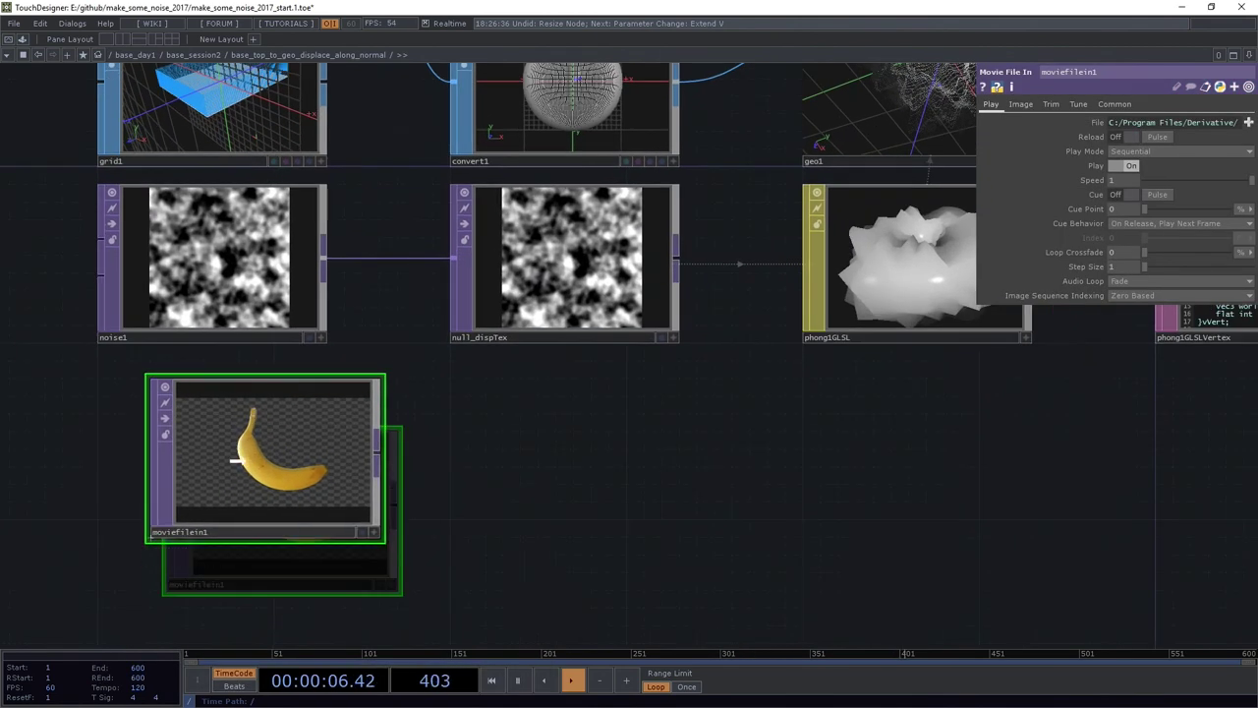
Step: Append a Fit TOP to the movie and set Fit to Fit Vertical
click(325, 446)
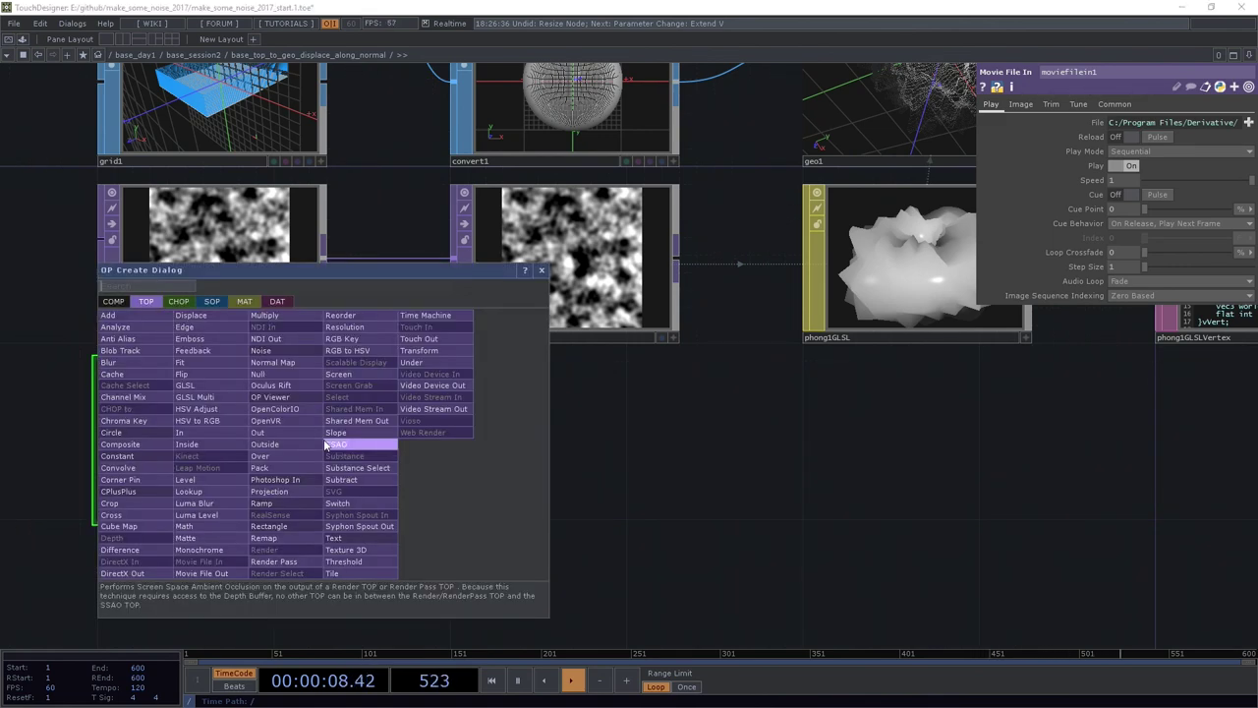
text(fi)
click(234, 366)
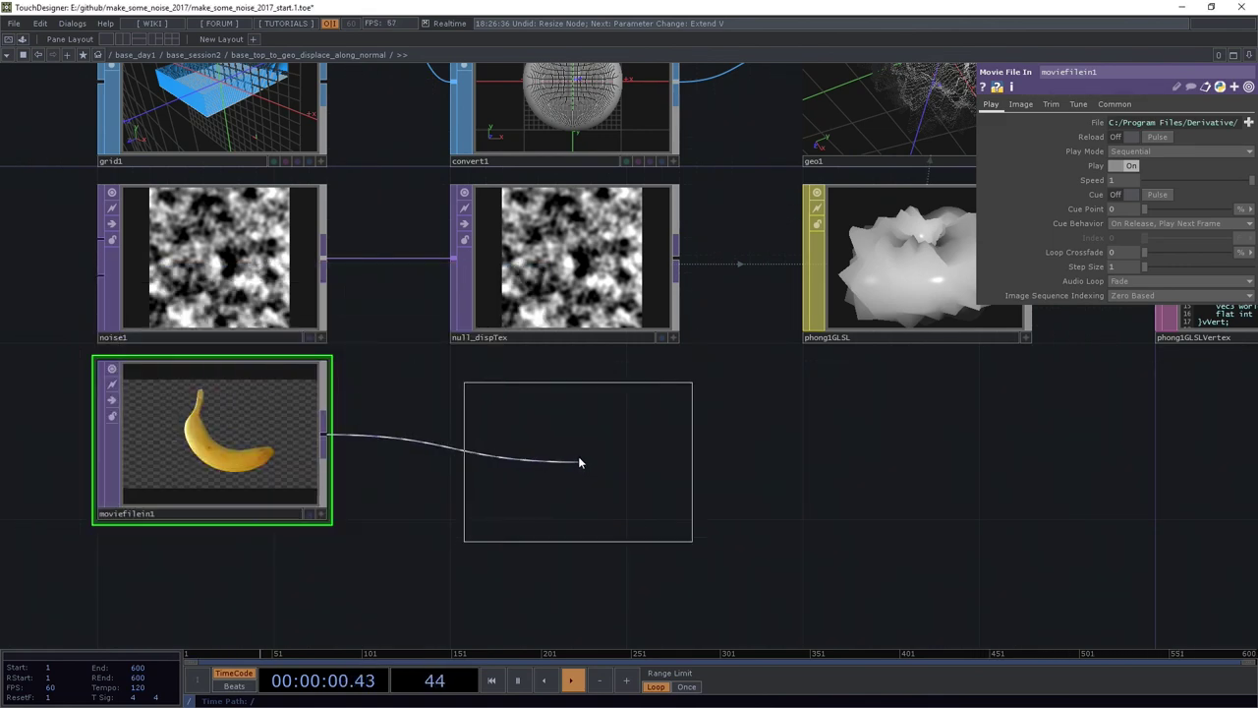
click(555, 441)
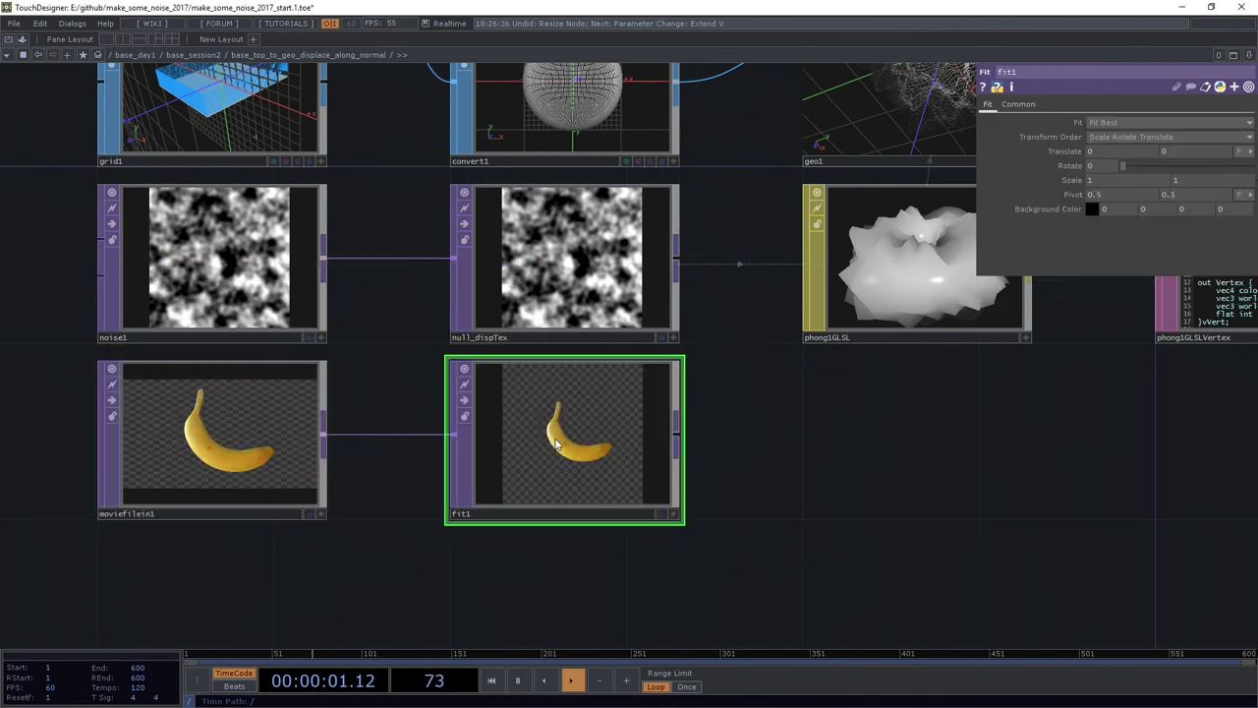
click(1018, 103)
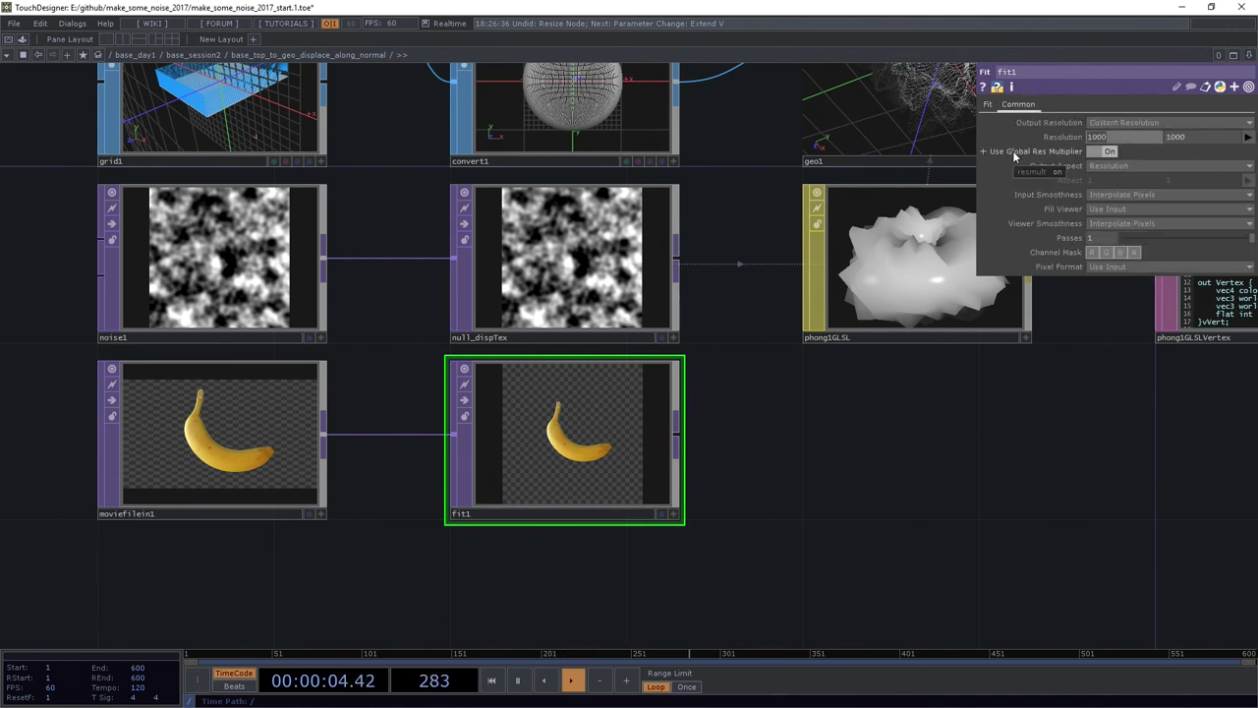
click(989, 105)
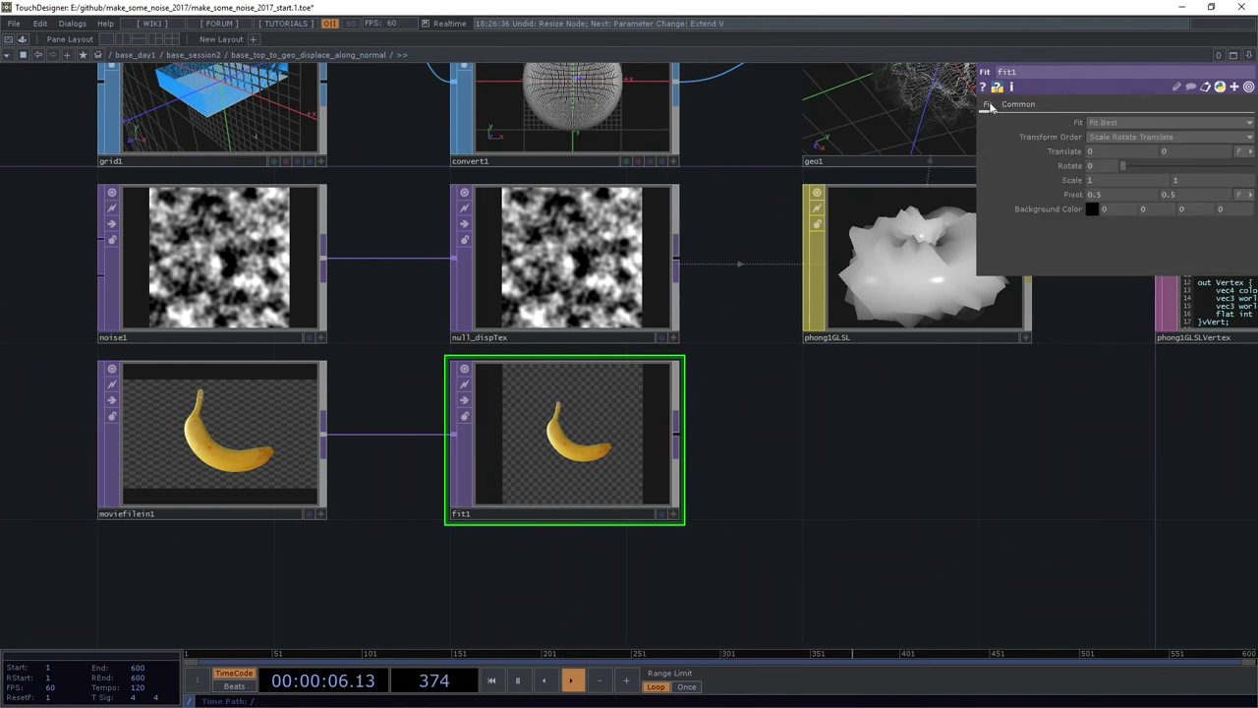
click(1116, 122)
click(1115, 159)
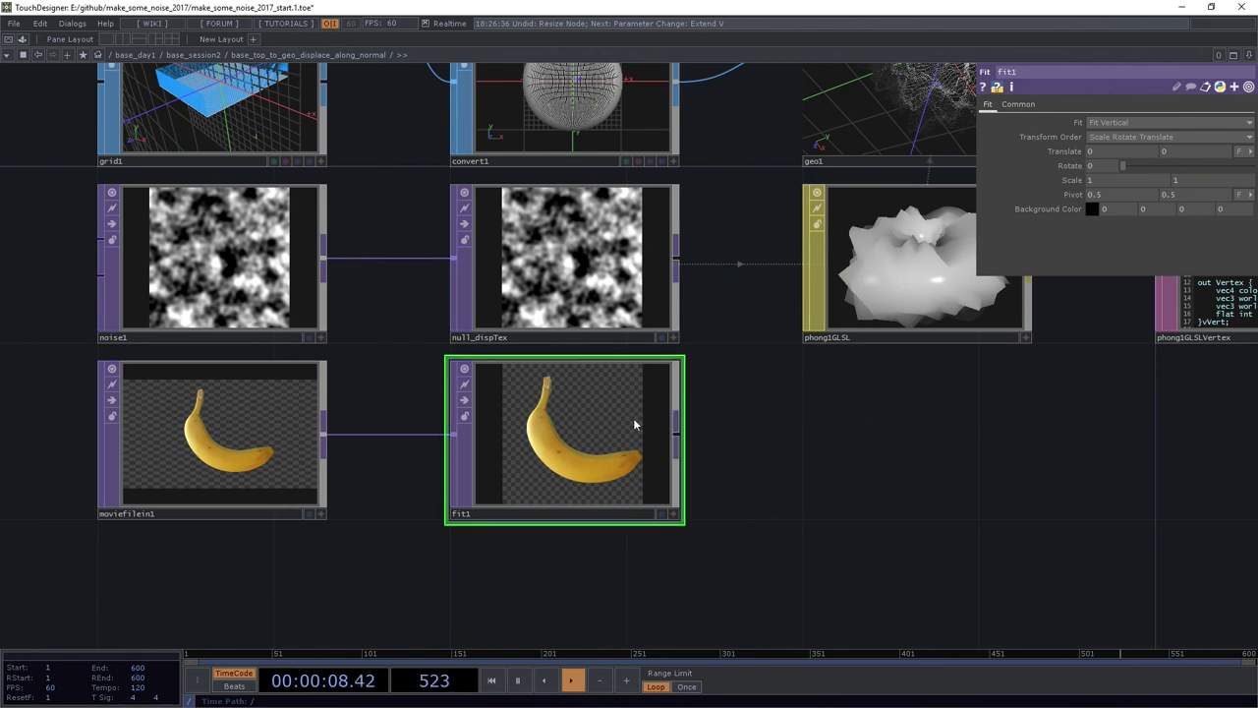
drag(676, 430, 454, 258)
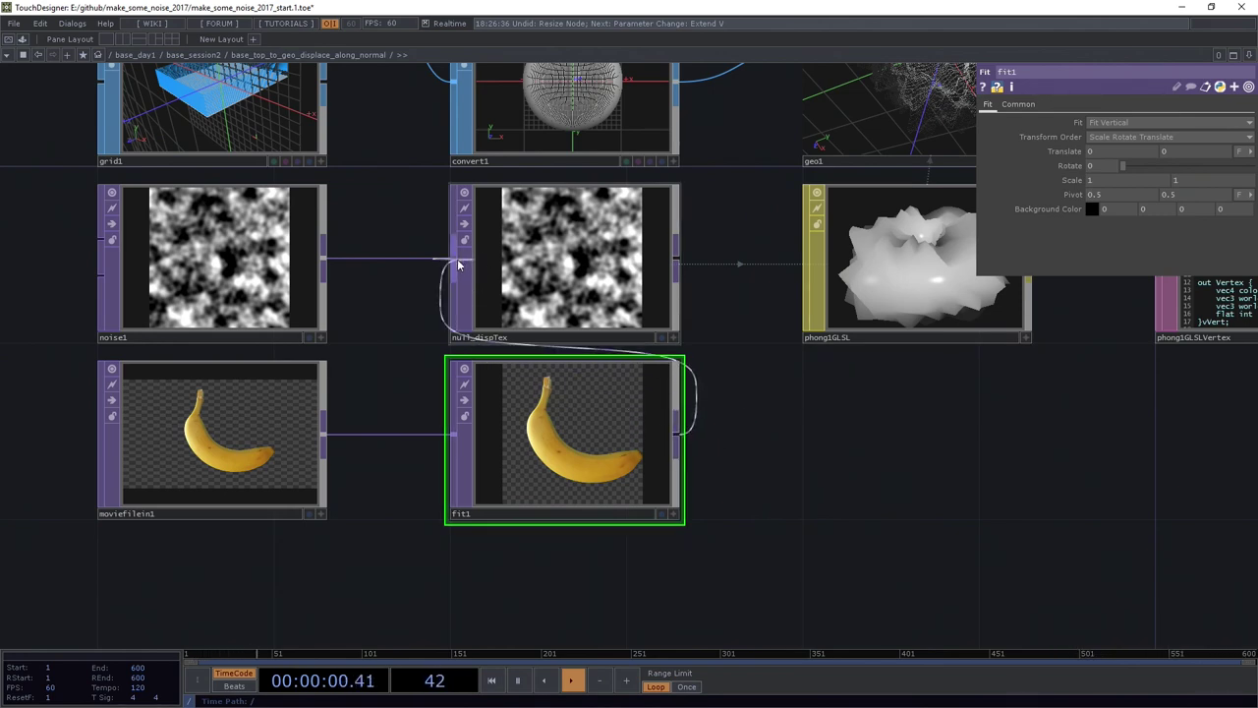
Step: Wire fit1 into null_dispTex to see the banana displacement, then rewire noise1 back in
mouse_move(856, 78)
mouse_down()
mouse_move(513, 150)
mouse_move(579, 155)
mouse_move(534, 196)
mouse_move(546, 190)
mouse_move(553, 272)
mouse_move(576, 202)
mouse_move(624, 205)
mouse_move(453, 174)
mouse_move(650, 191)
mouse_move(550, 168)
mouse_move(488, 106)
mouse_up()
scroll(512, 149, up, 2)
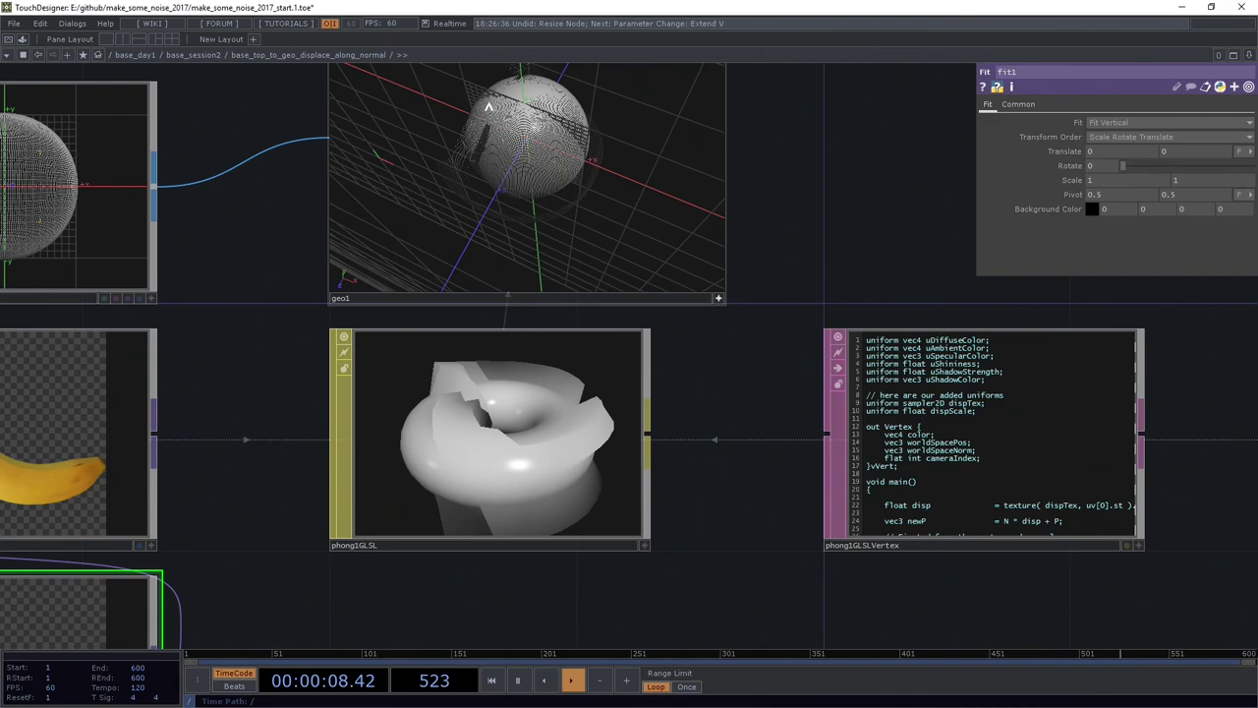
scroll(783, 213, up, 5)
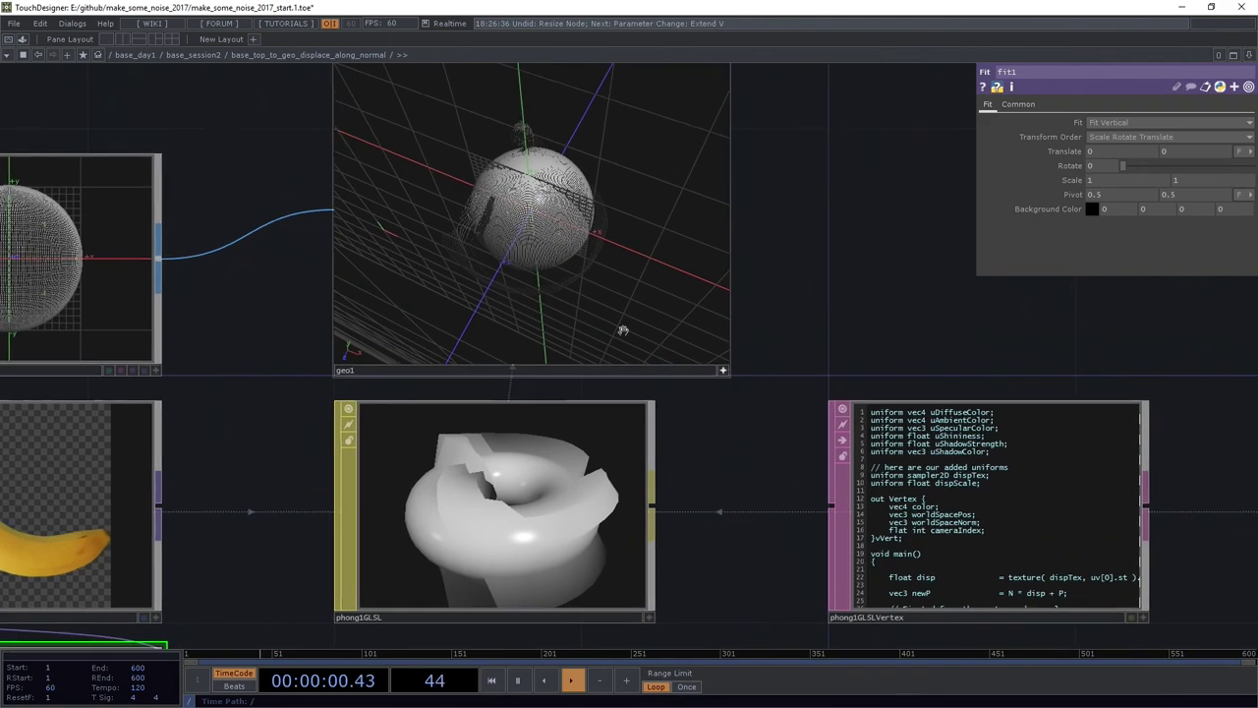
mouse_move(592, 225)
mouse_down()
mouse_move(592, 202)
mouse_move(629, 264)
mouse_move(688, 246)
mouse_move(644, 250)
mouse_up()
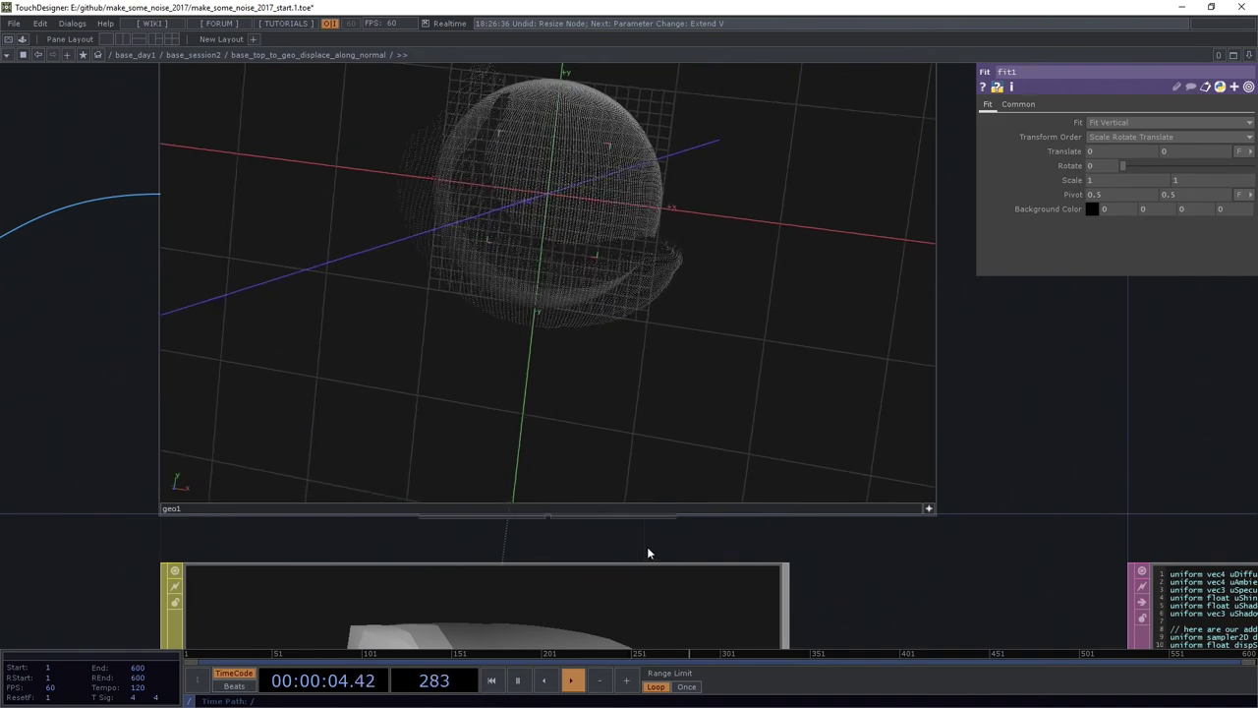
scroll(610, 357, down, 6)
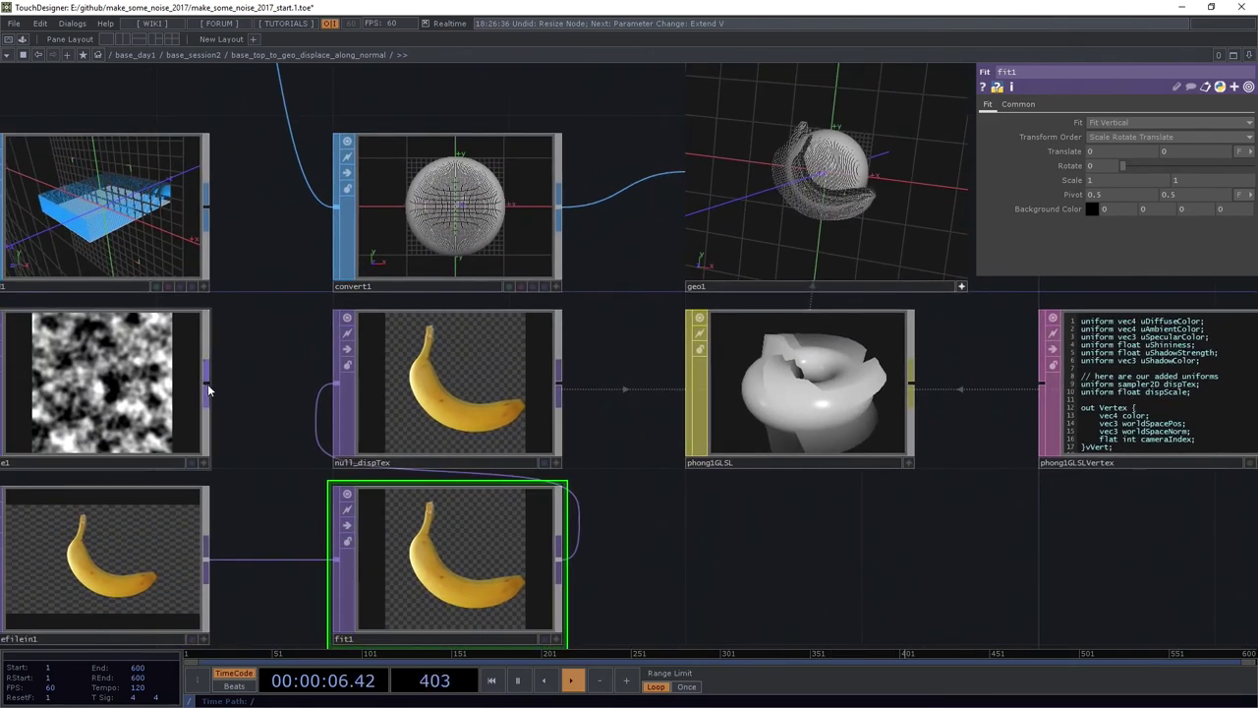
drag(208, 390, 337, 383)
ctrl+click(86, 573)
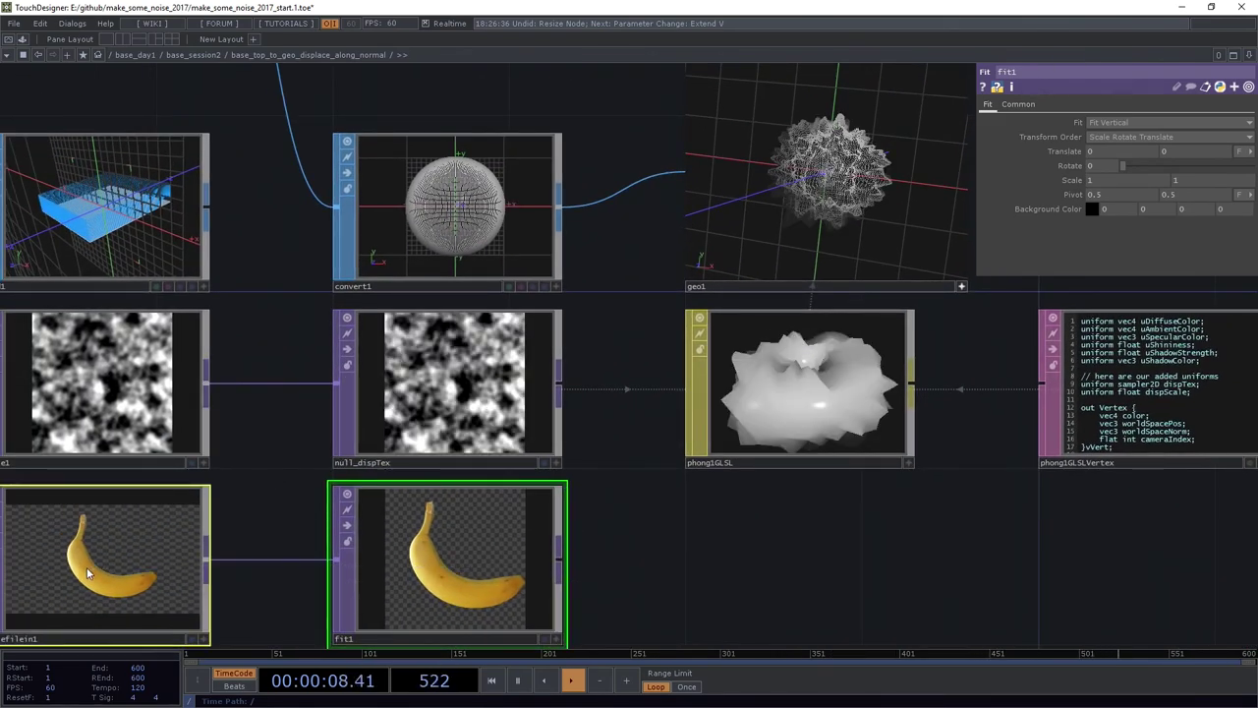
Step: Delete moviefilein1 and fit1, and select noise1
key(Delete)
click(127, 363)
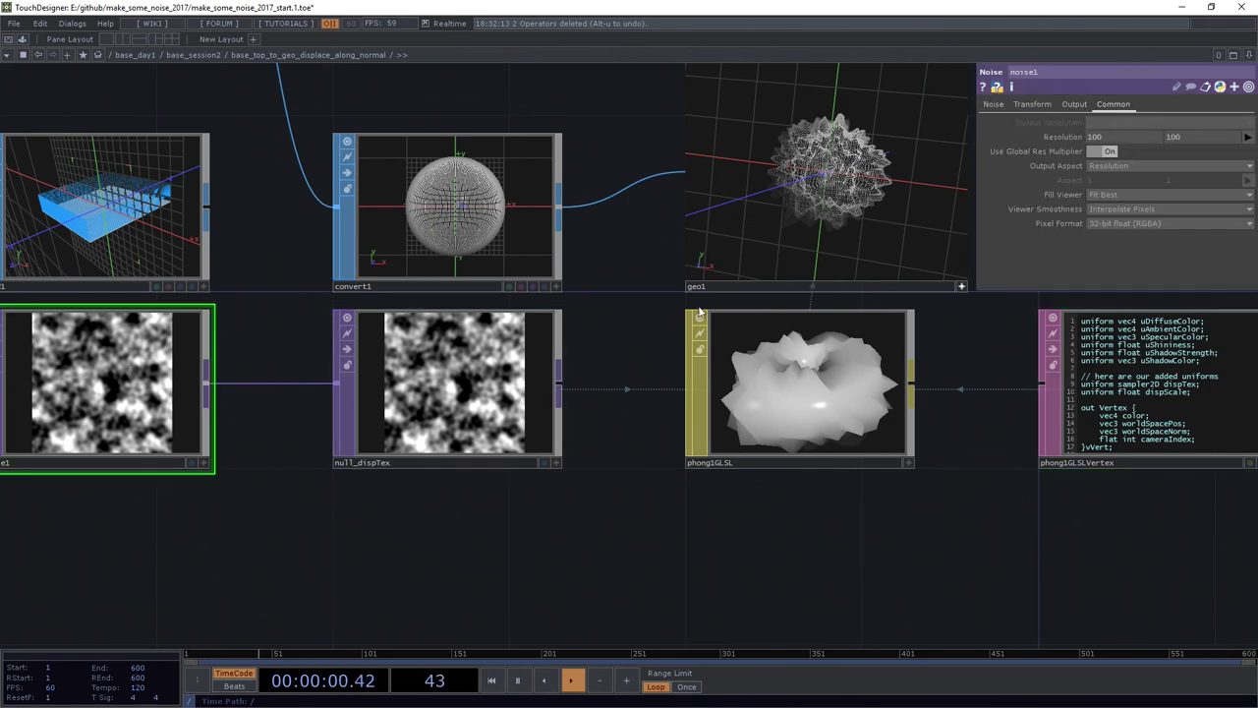
scroll(609, 277, up, 3)
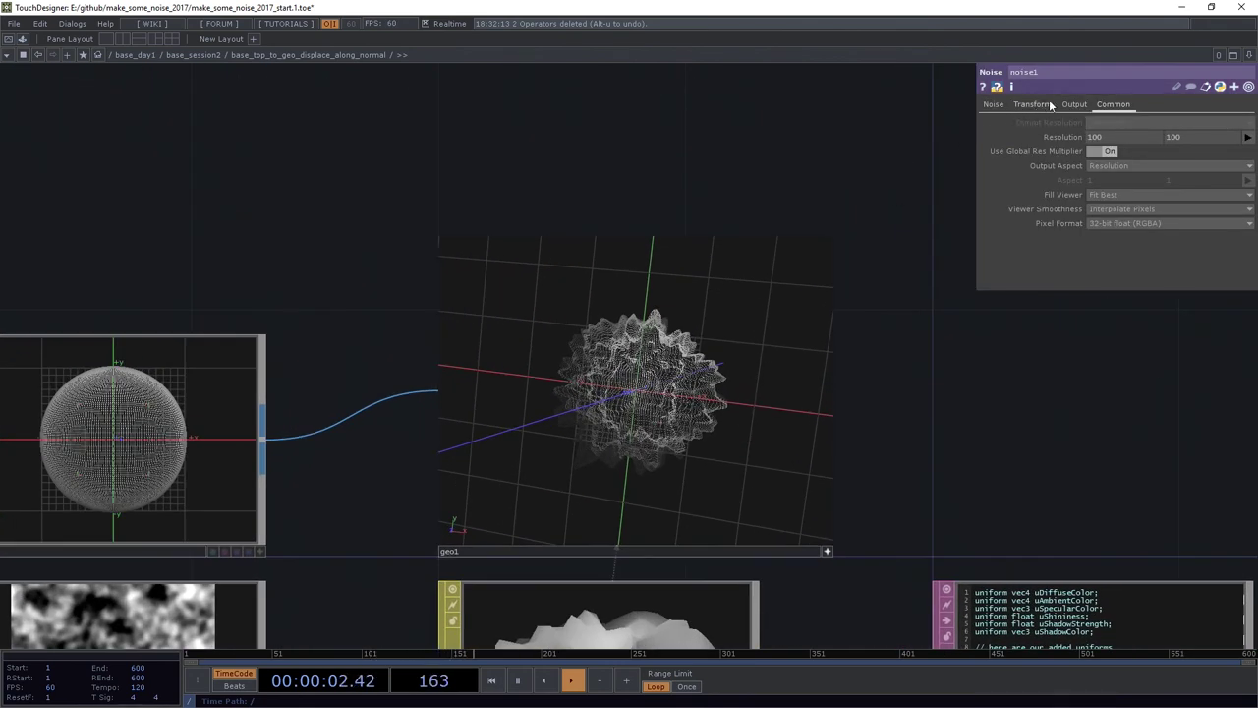
Step: Animate noise1 by entering an absTime.frame expression in its Transform Translate Z
click(1051, 105)
click(1075, 105)
click(999, 106)
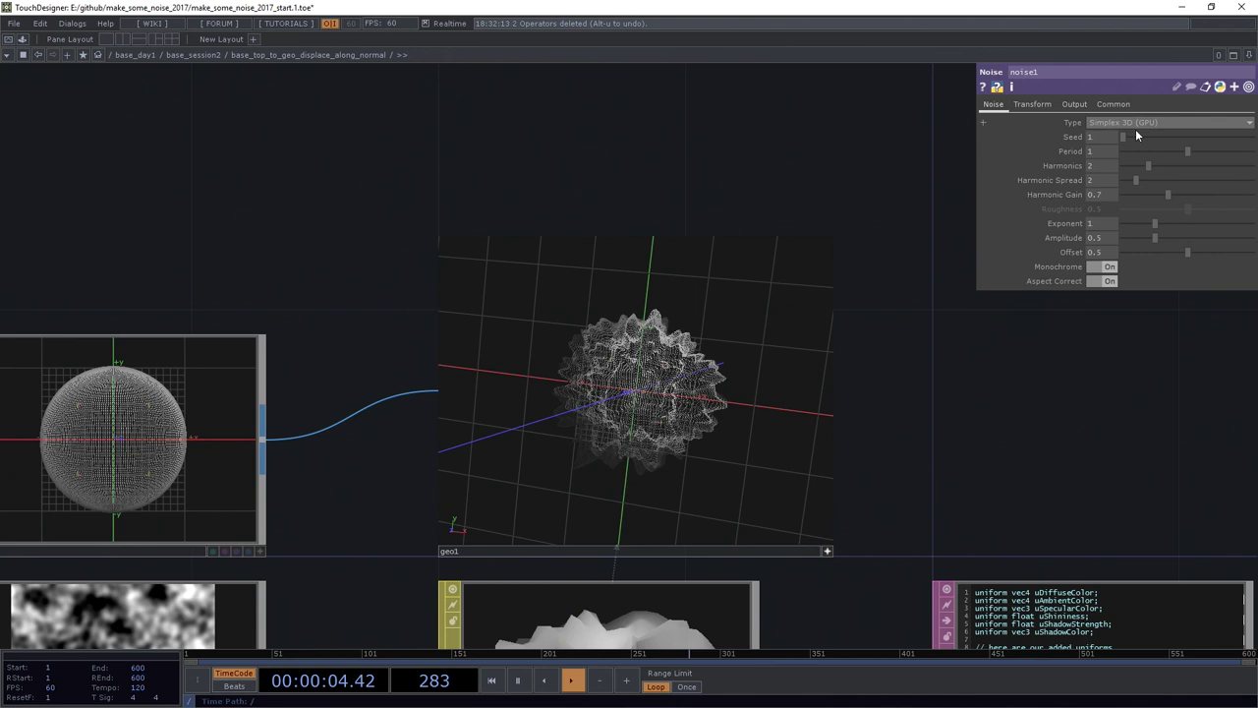
click(1035, 105)
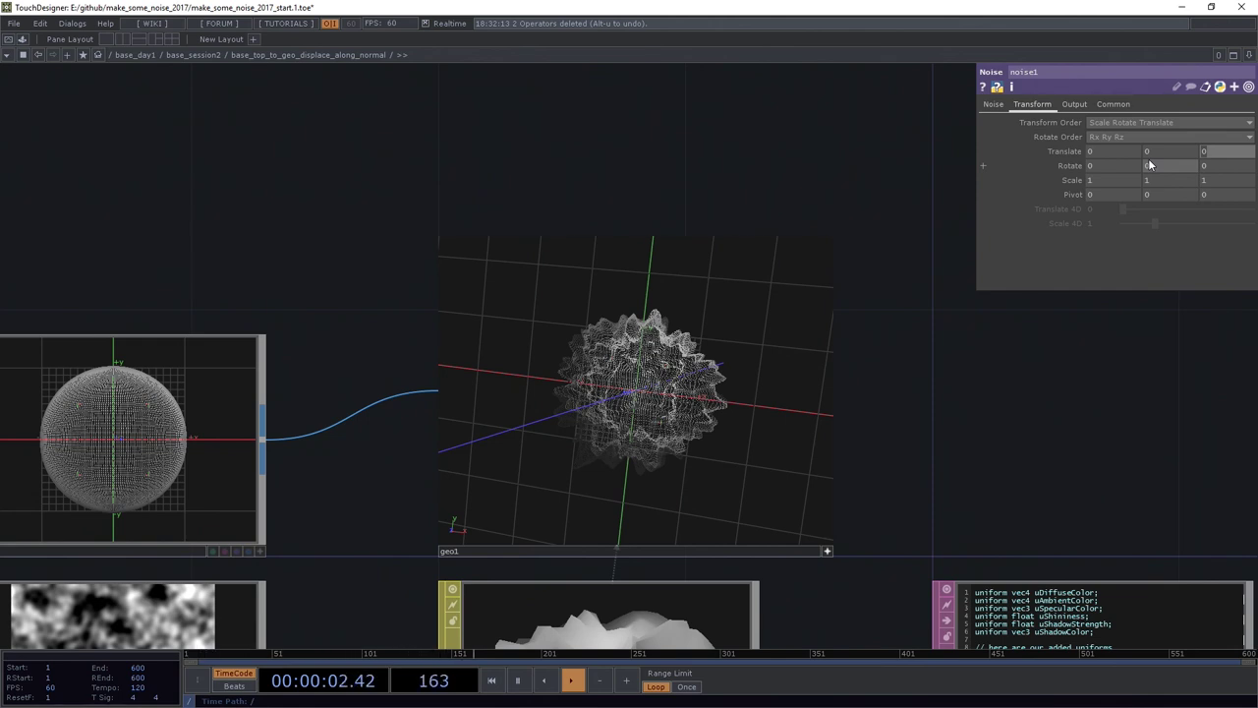
text(ab)
text(s)
text(e.frame)
key(Return)
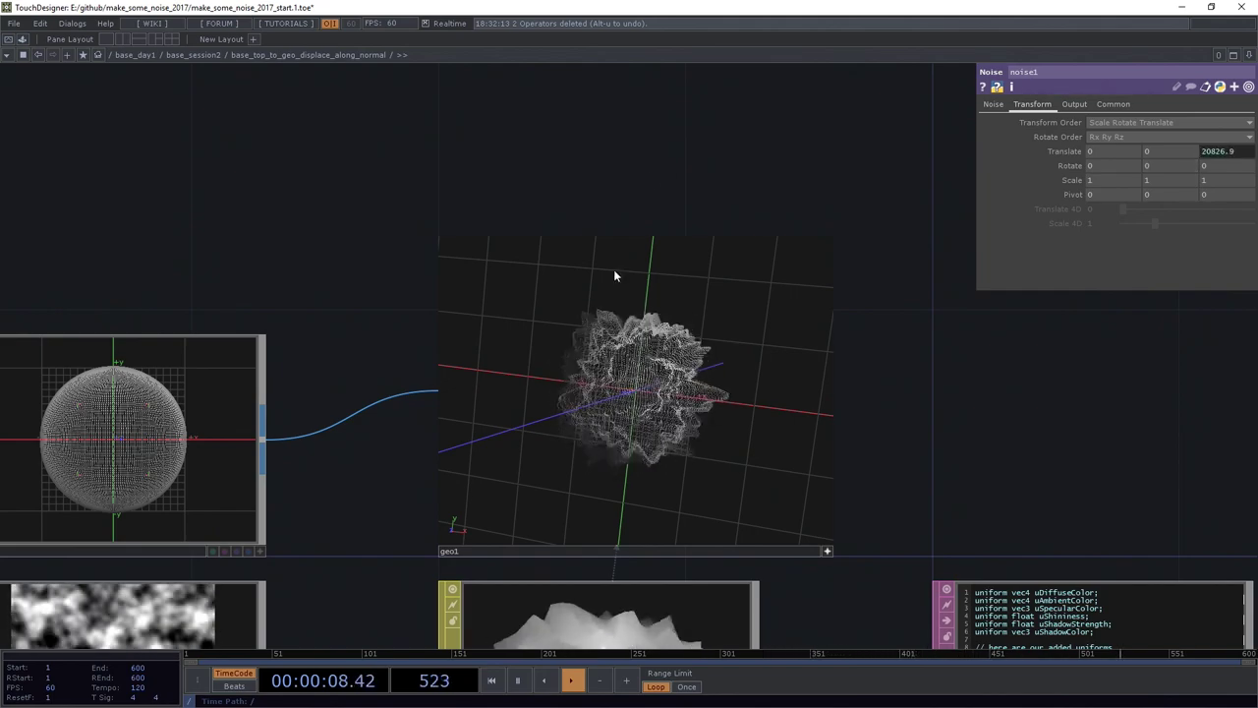
scroll(668, 436, up, 5)
mouse_move(650, 435)
mouse_down()
mouse_move(584, 396)
mouse_move(638, 424)
mouse_move(632, 466)
mouse_move(664, 403)
mouse_move(705, 383)
mouse_move(702, 354)
mouse_up()
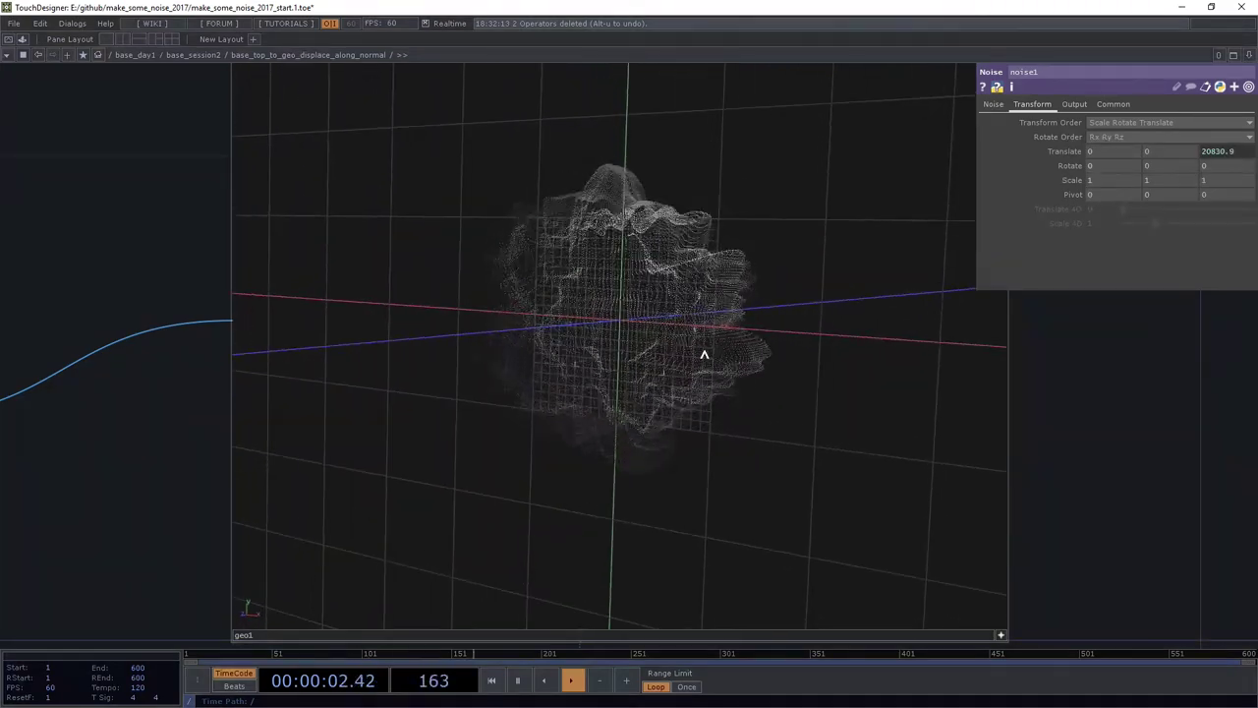
scroll(700, 352, down, 3)
mouse_move(647, 293)
mouse_down()
mouse_move(674, 343)
mouse_move(657, 368)
mouse_move(413, 356)
mouse_up()
Step: Set texture1's Texture Type to Equidistant Azimuth (Fish Eye 180) along the Z axis
click(98, 305)
scroll(364, 300, down, 3)
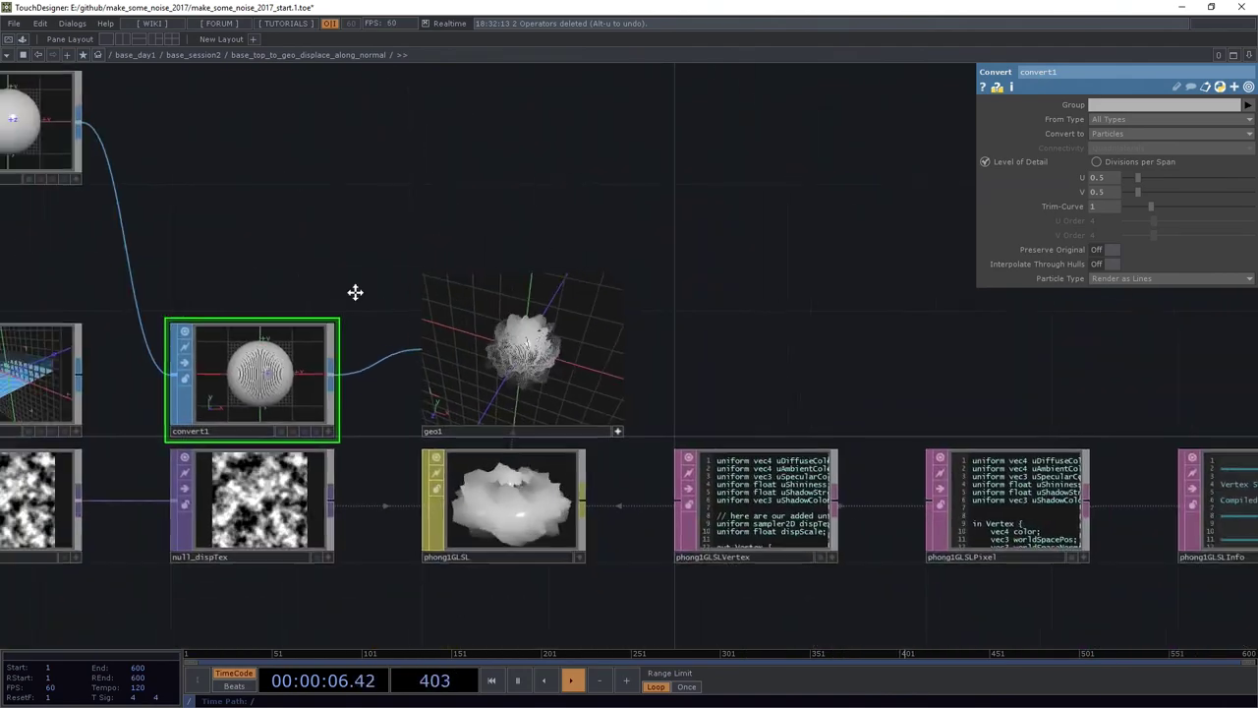
mouse_move(354, 289)
mouse_down()
mouse_move(541, 344)
mouse_move(378, 361)
mouse_up()
click(187, 202)
scroll(639, 432, up, 5)
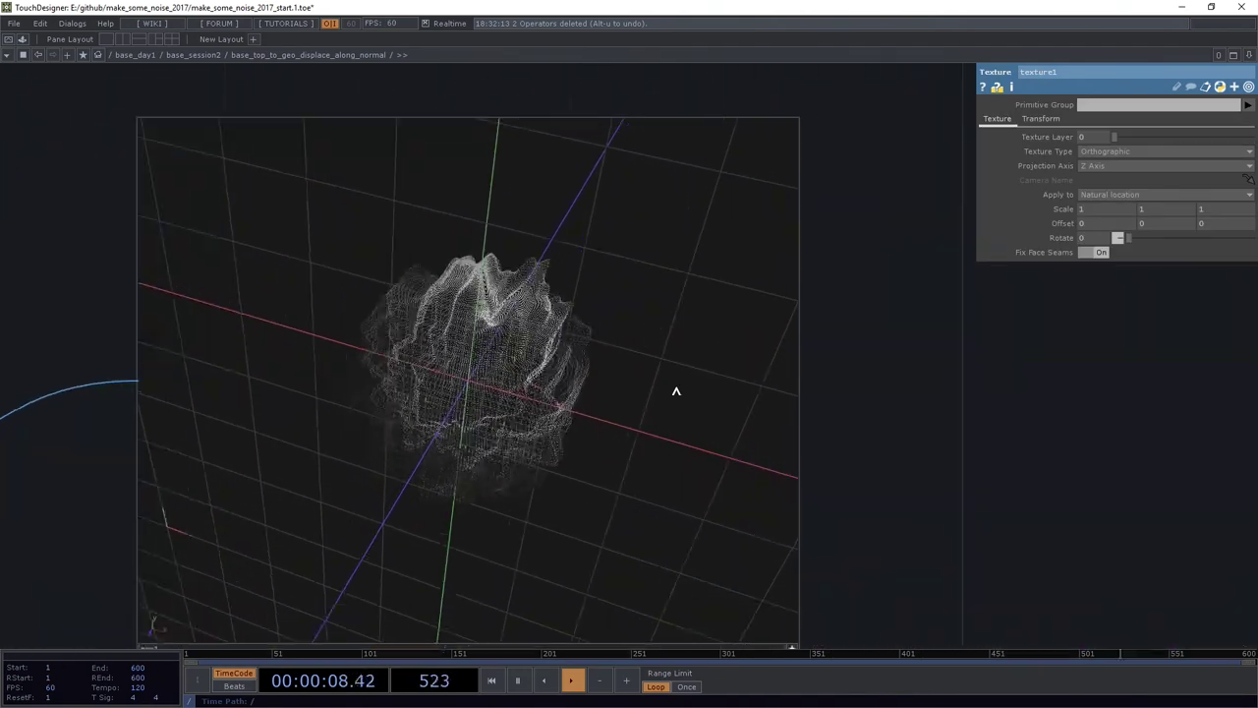
click(1117, 151)
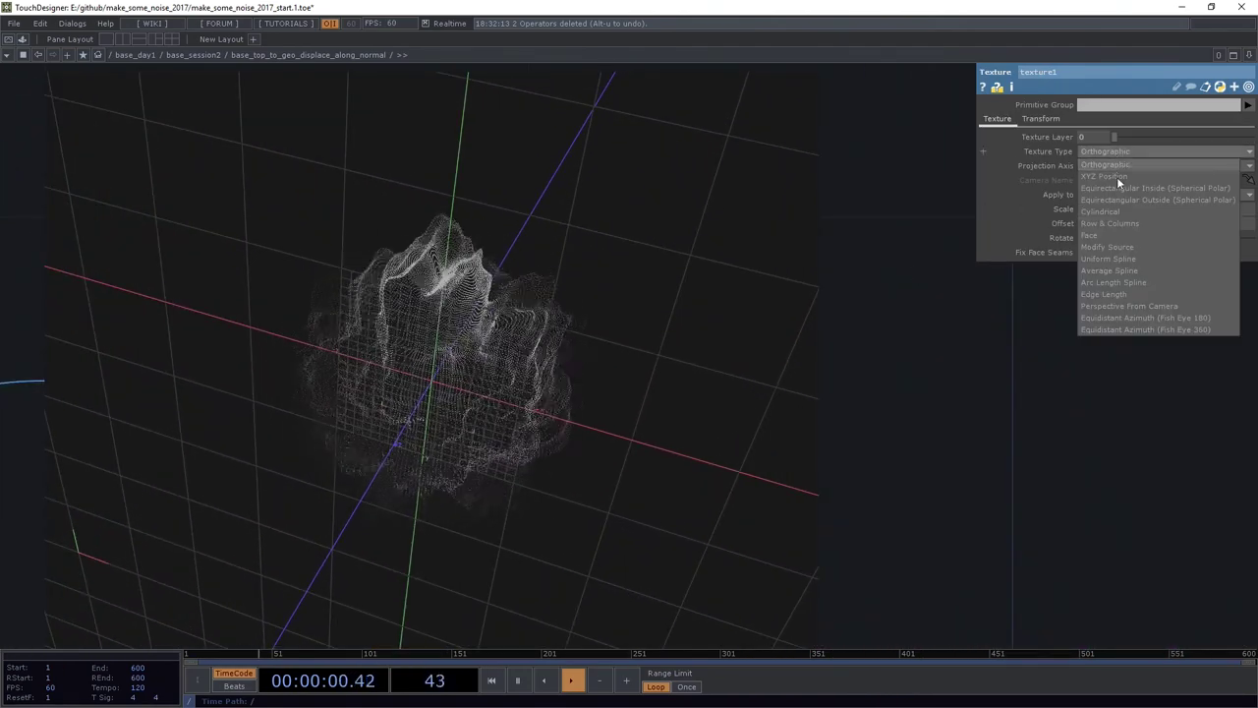
click(1116, 313)
mouse_move(640, 348)
mouse_down()
mouse_move(522, 422)
mouse_move(374, 422)
mouse_move(335, 301)
mouse_move(502, 286)
mouse_move(446, 363)
mouse_move(370, 357)
mouse_move(428, 374)
mouse_move(421, 550)
mouse_move(444, 332)
mouse_move(413, 363)
mouse_move(622, 370)
mouse_move(536, 301)
mouse_move(477, 413)
mouse_move(444, 360)
mouse_move(512, 417)
mouse_move(520, 364)
mouse_move(469, 416)
mouse_move(478, 363)
mouse_move(467, 364)
mouse_move(466, 517)
mouse_move(466, 387)
mouse_move(629, 399)
mouse_move(457, 417)
mouse_move(471, 438)
mouse_up()
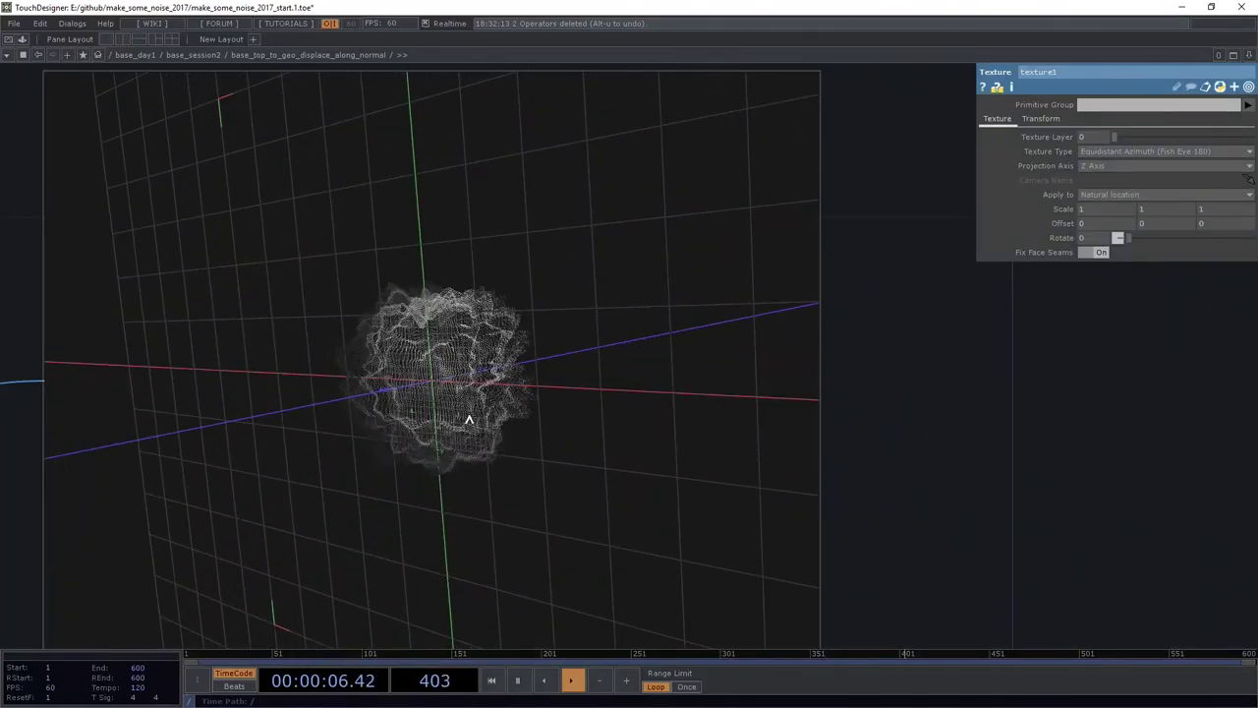
scroll(511, 369, down, 5)
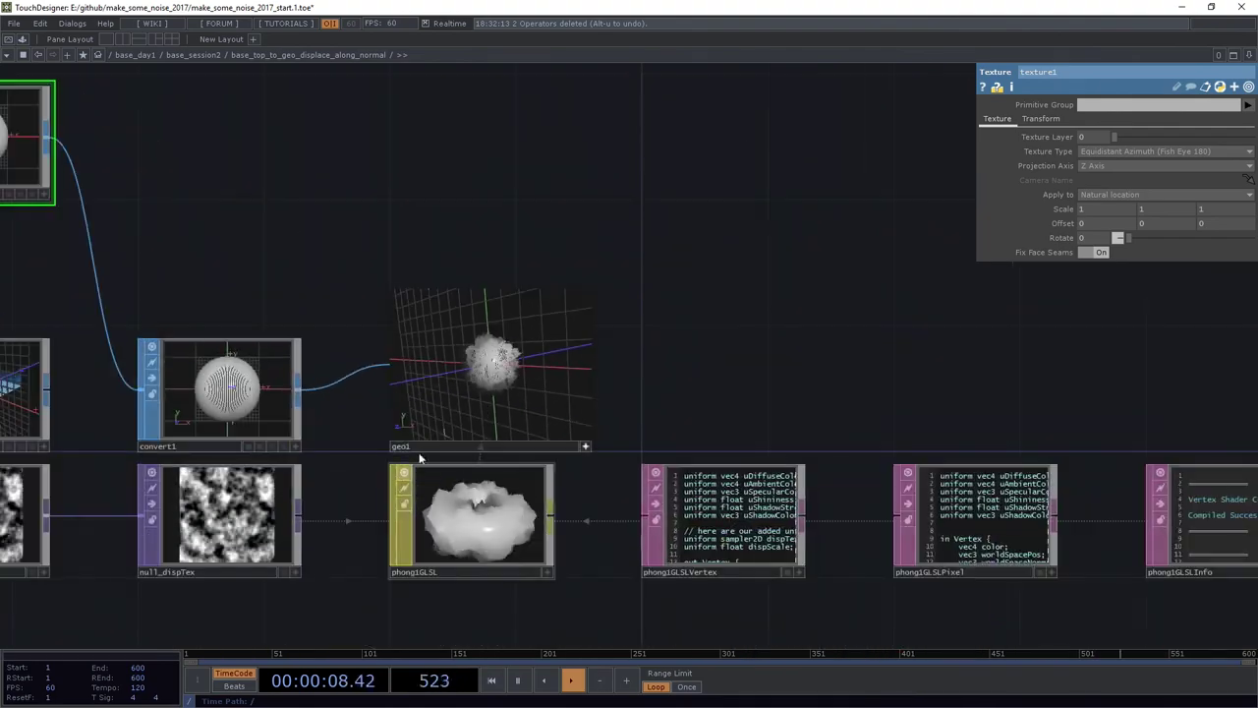
scroll(504, 383, up, 8)
scroll(504, 383, down, 5)
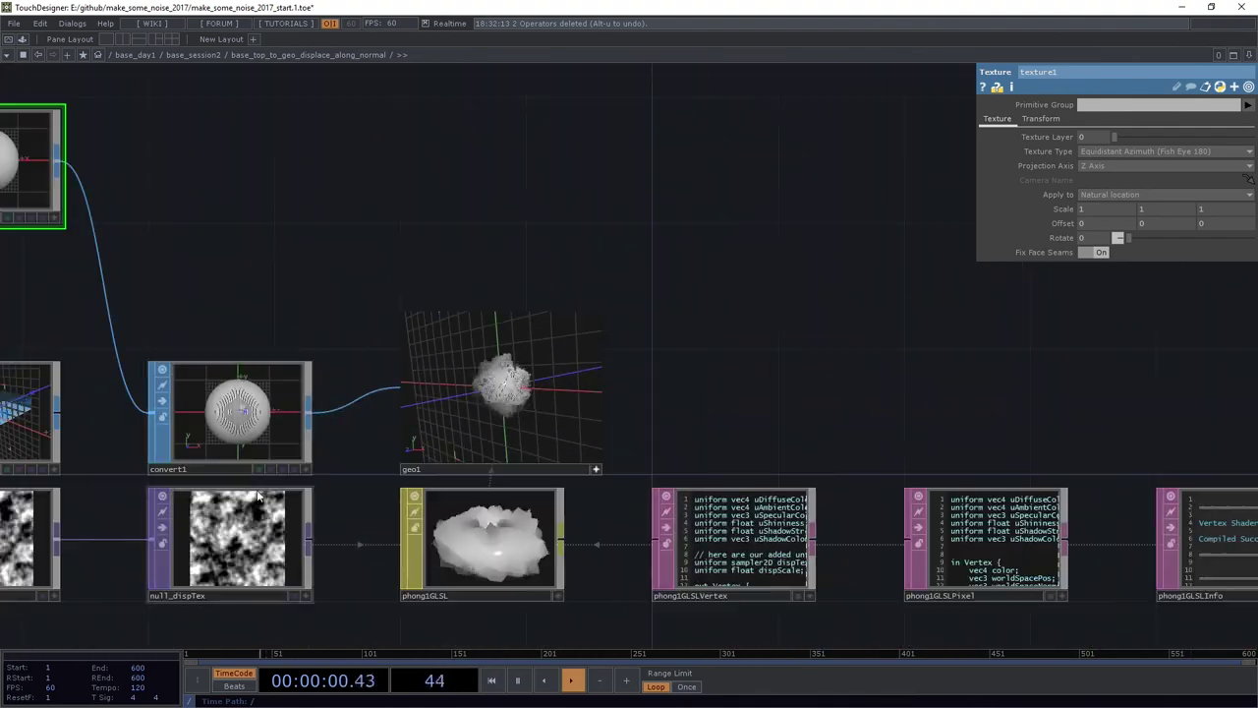
Step: Set sphere1's Rows and Columns to 1000 and orbit the denser displaced sphere
scroll(246, 398, up, 5)
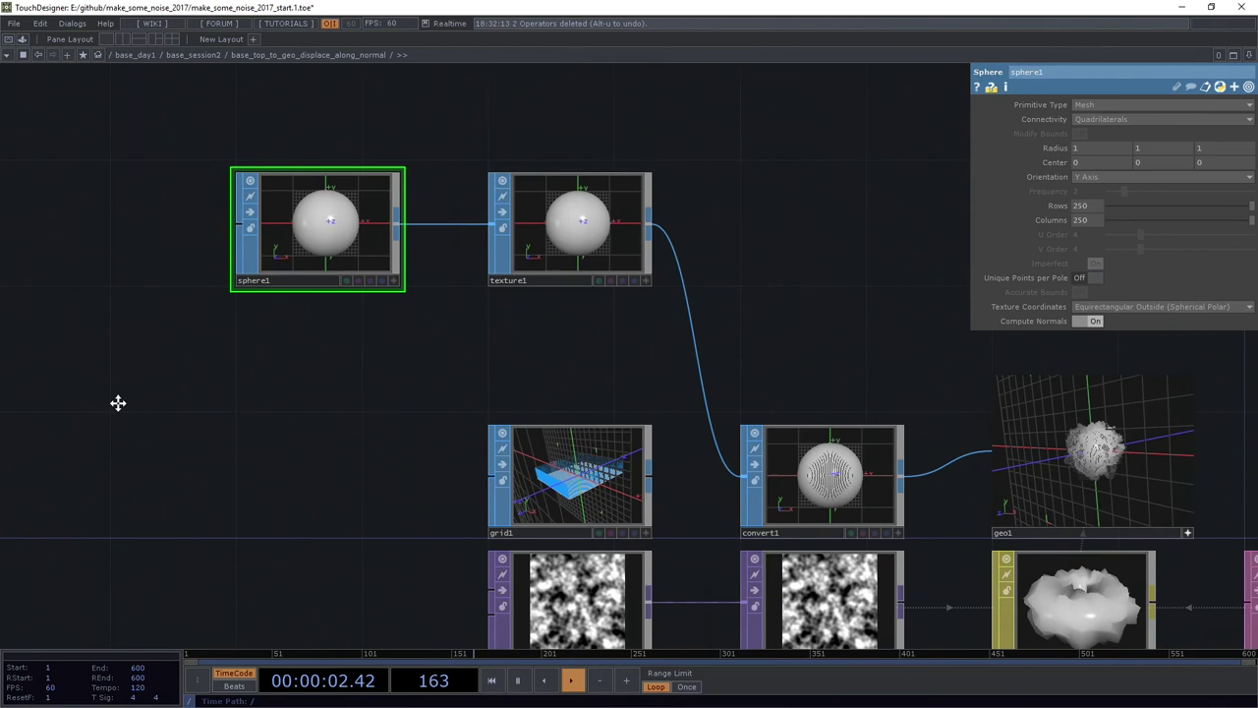
drag(118, 402, 721, 500)
scroll(722, 499, up, 2)
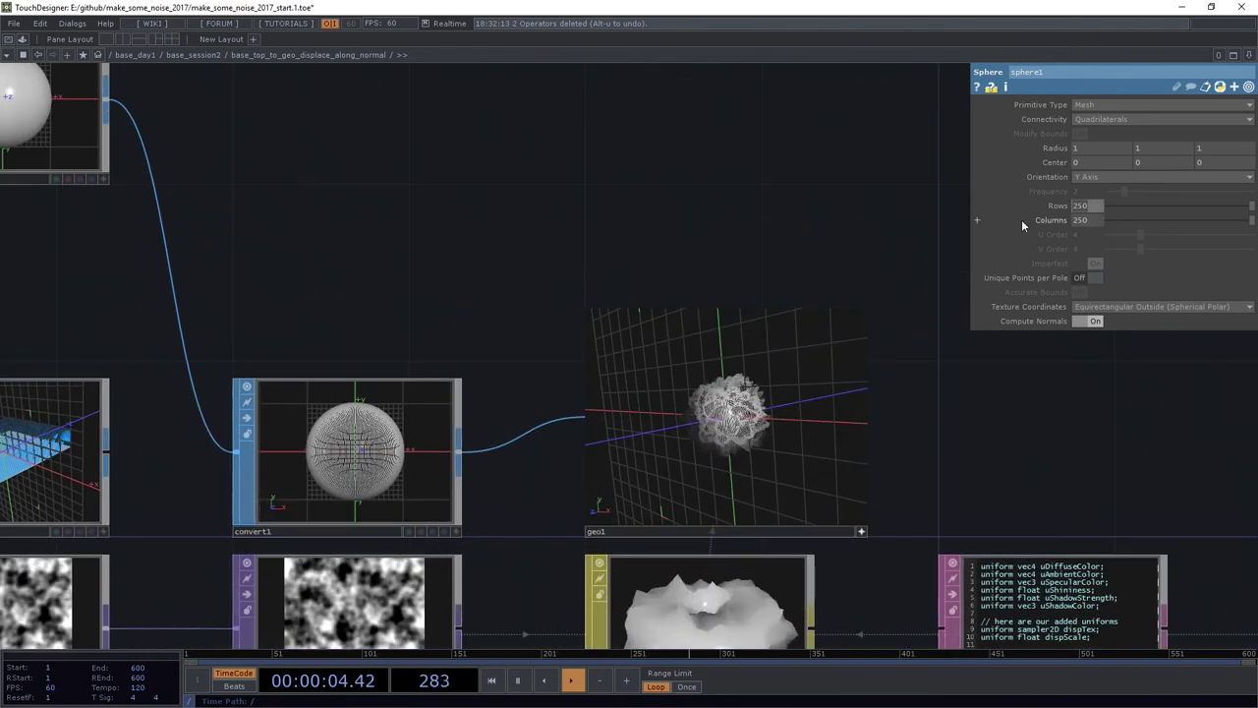
text(100)
key(Tab)
text(10)
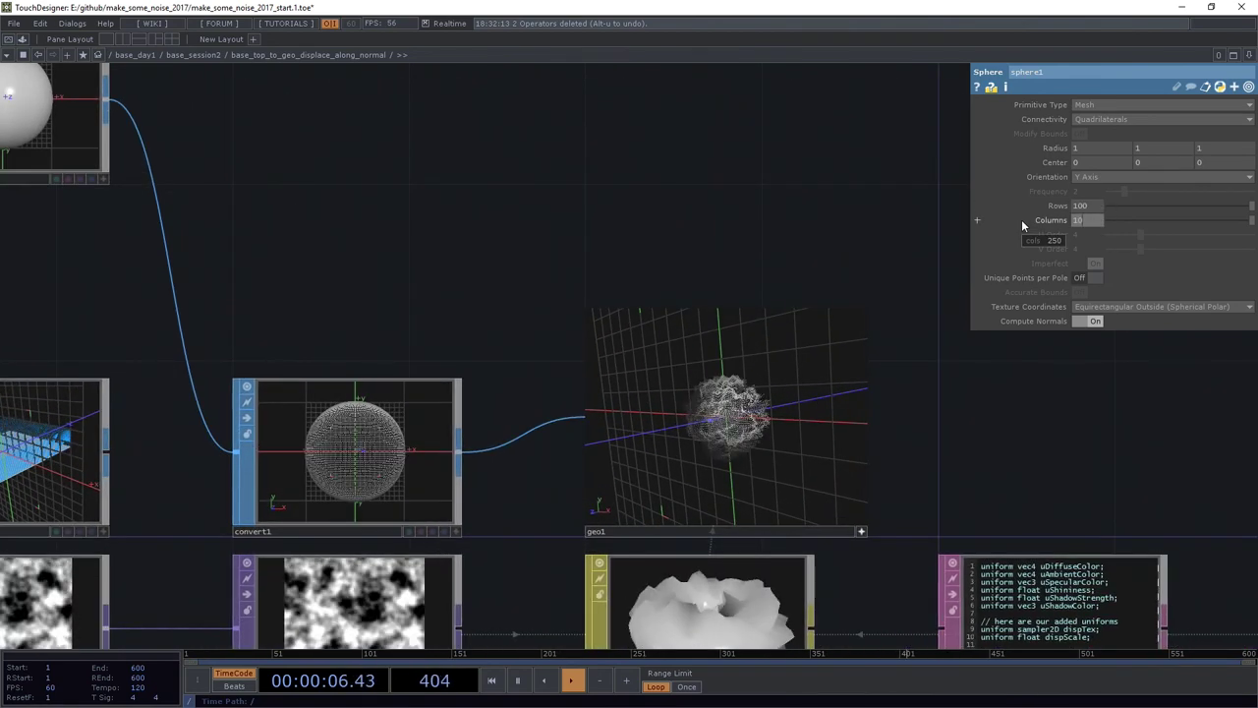
text(0)
key(Return)
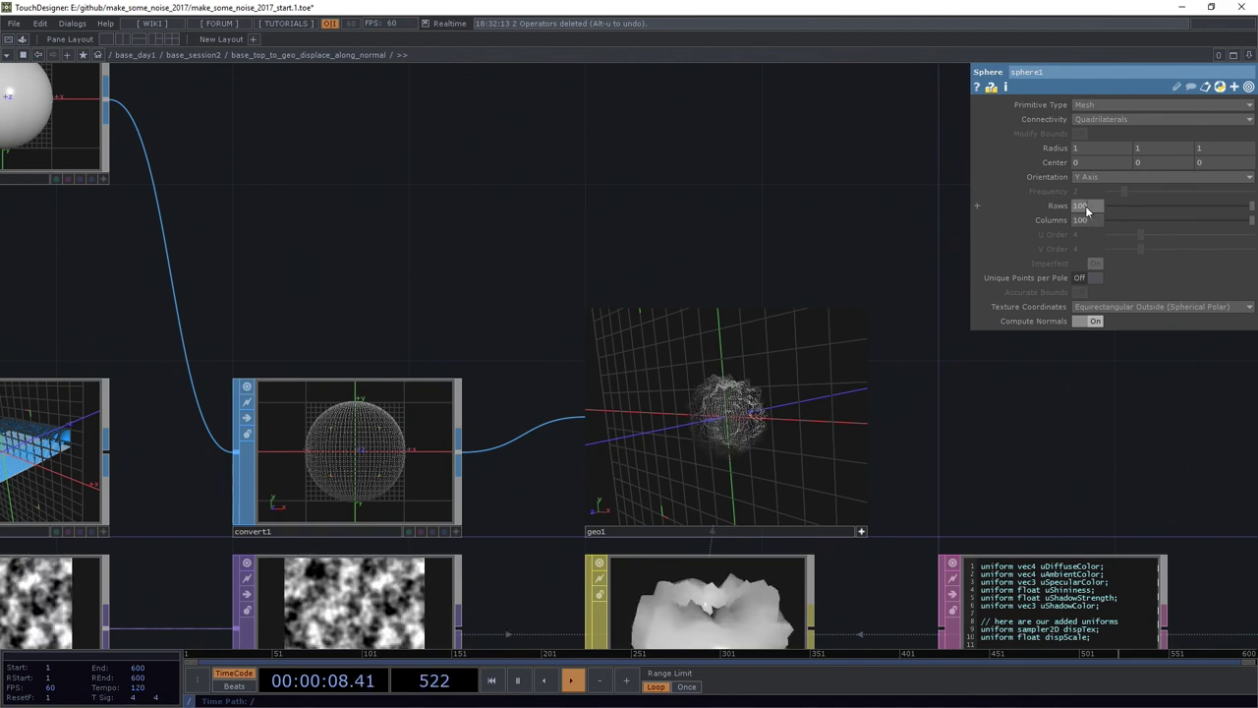
text(0)
key(Return)
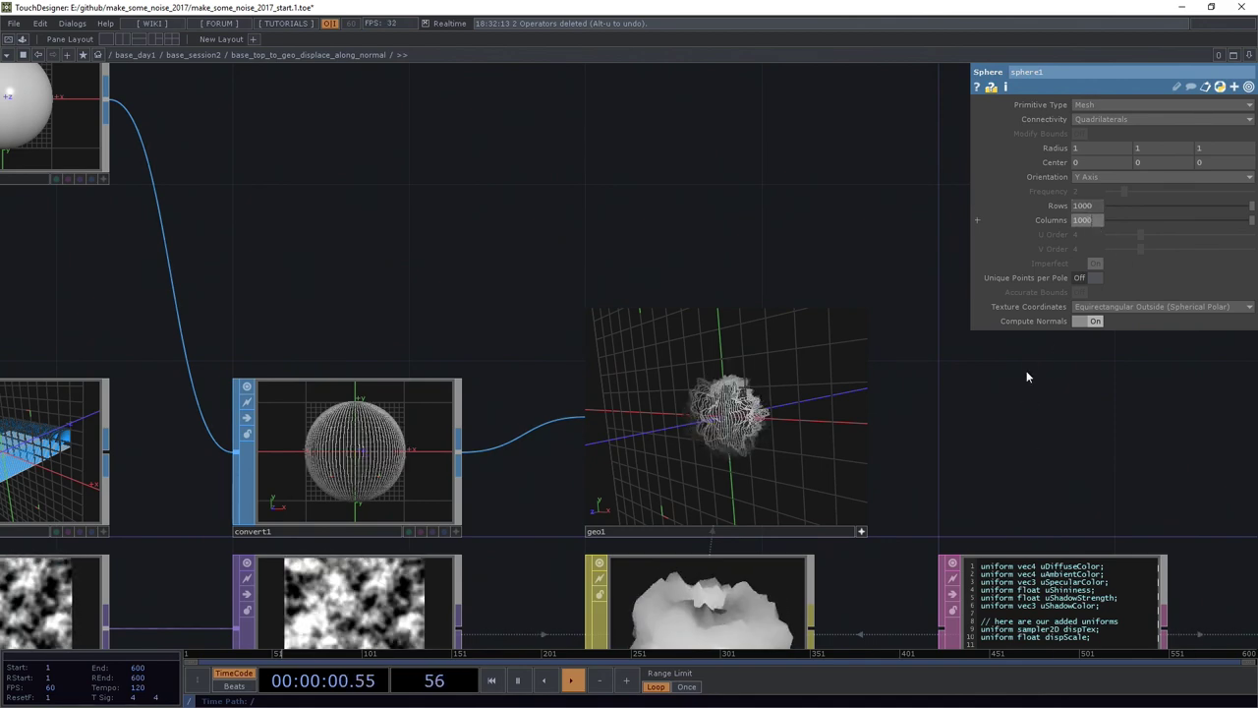
scroll(817, 417, up, 10)
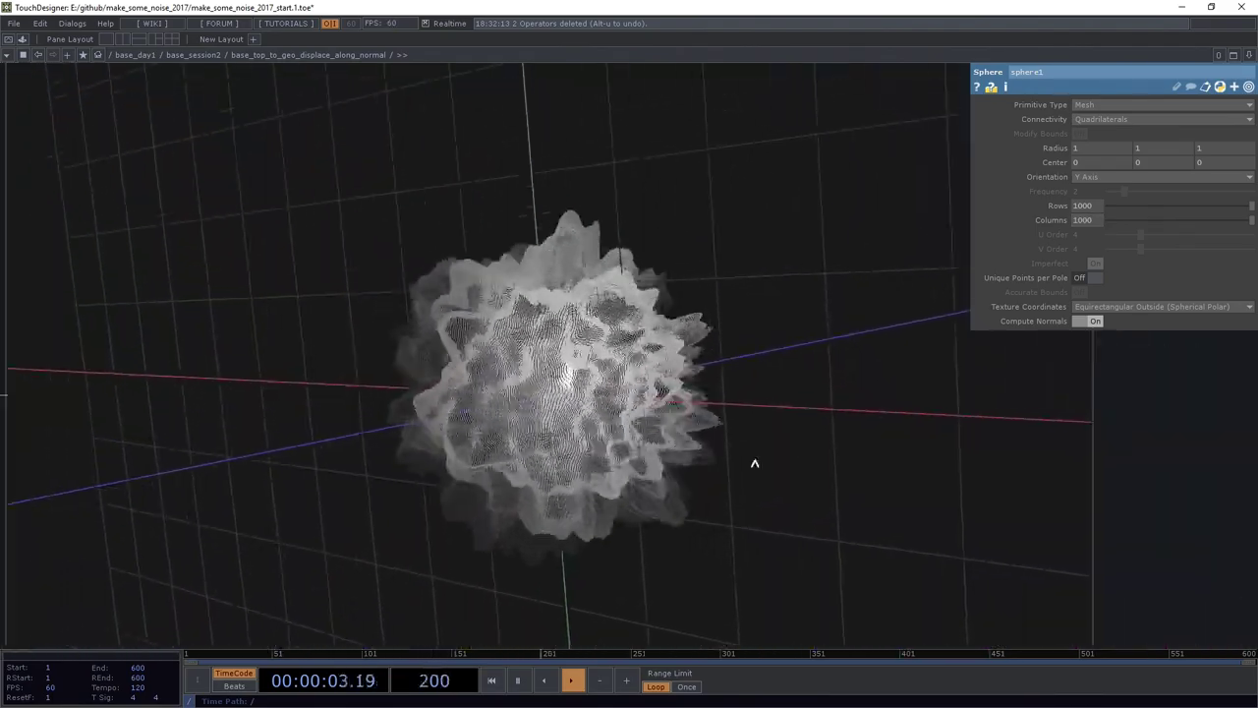
scroll(753, 458, up, 5)
mouse_move(753, 458)
mouse_down()
mouse_move(709, 318)
mouse_move(599, 365)
mouse_move(692, 222)
mouse_move(565, 325)
mouse_up()
scroll(566, 325, down, 5)
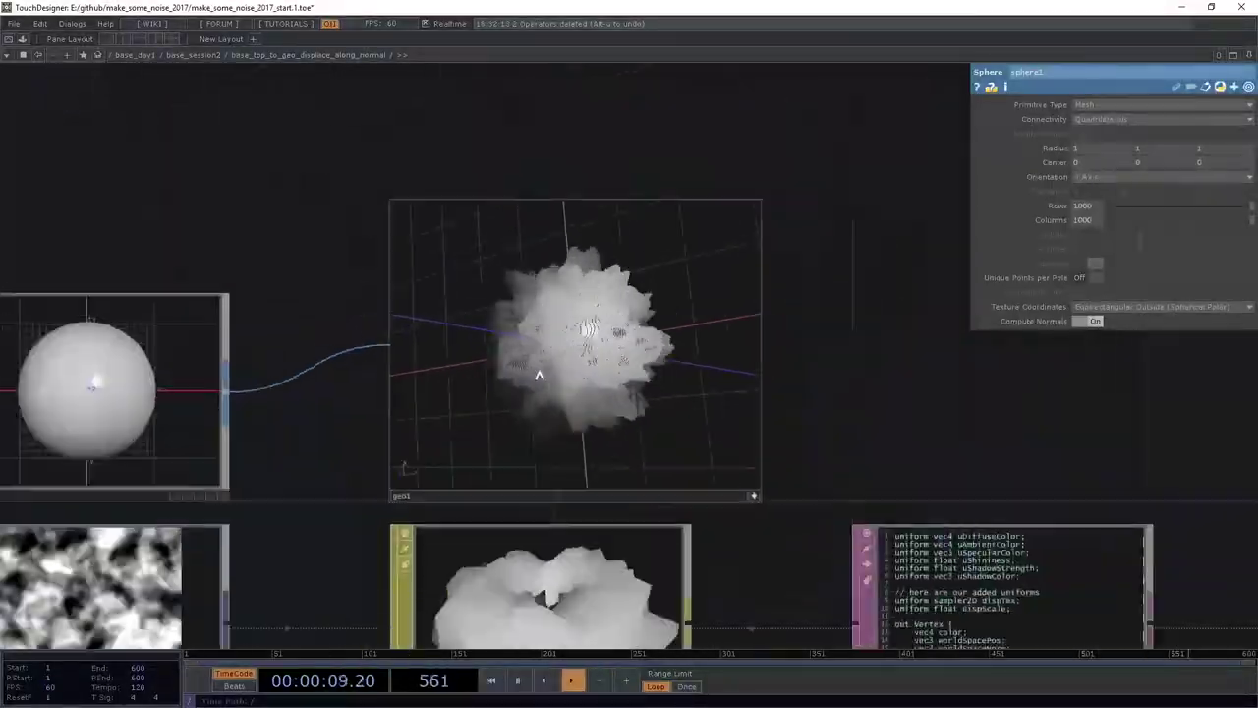
Step: Select noise1 and set its Period to 2 for a coarser pattern
scroll(478, 279, up, 2)
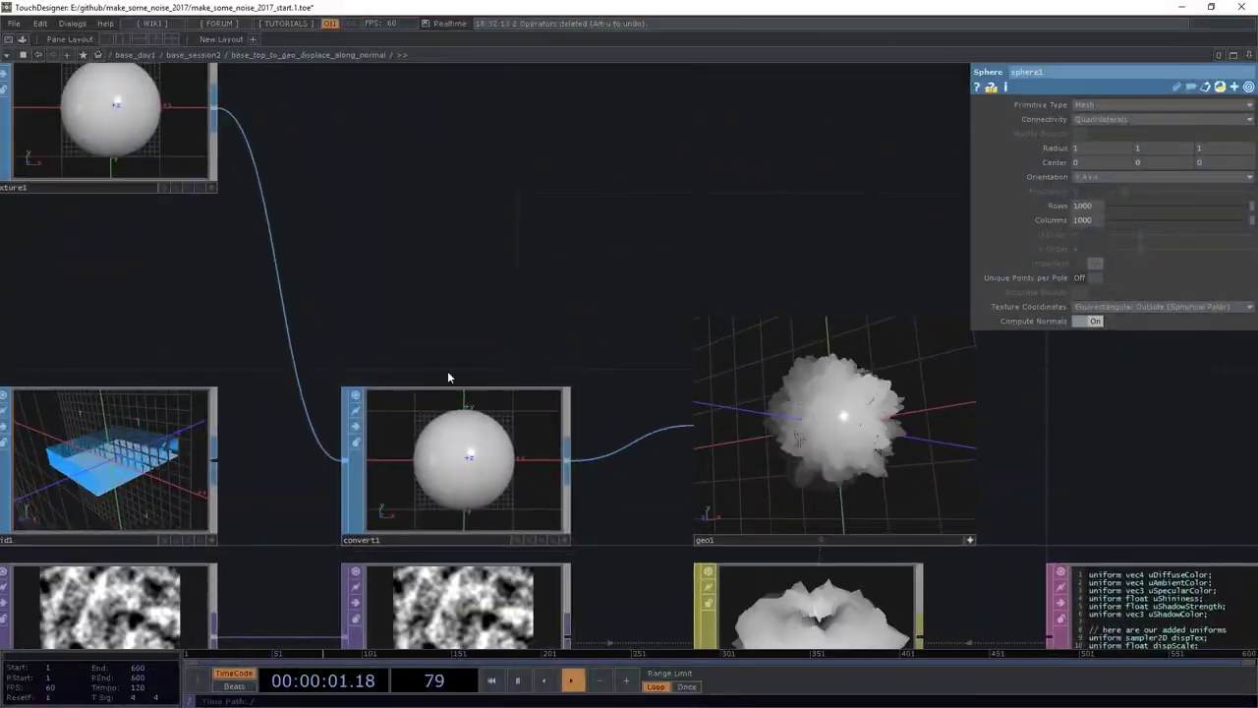
drag(312, 503, 383, 341)
click(177, 471)
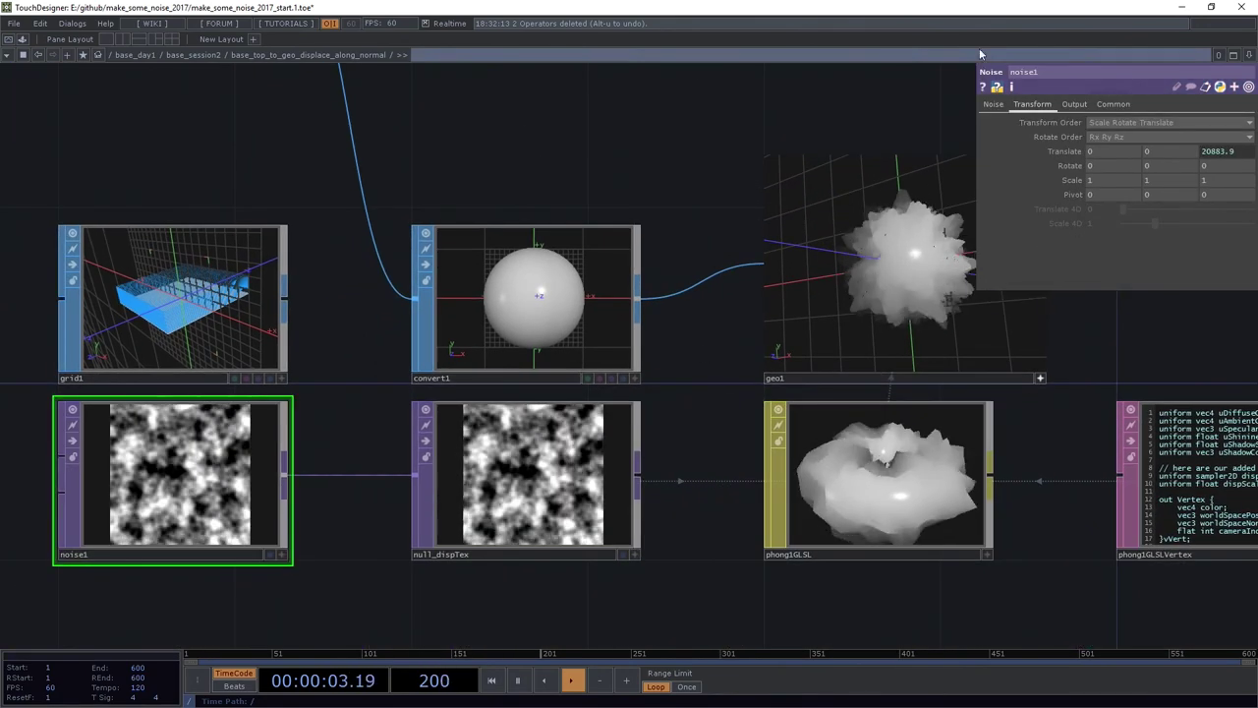
click(1122, 103)
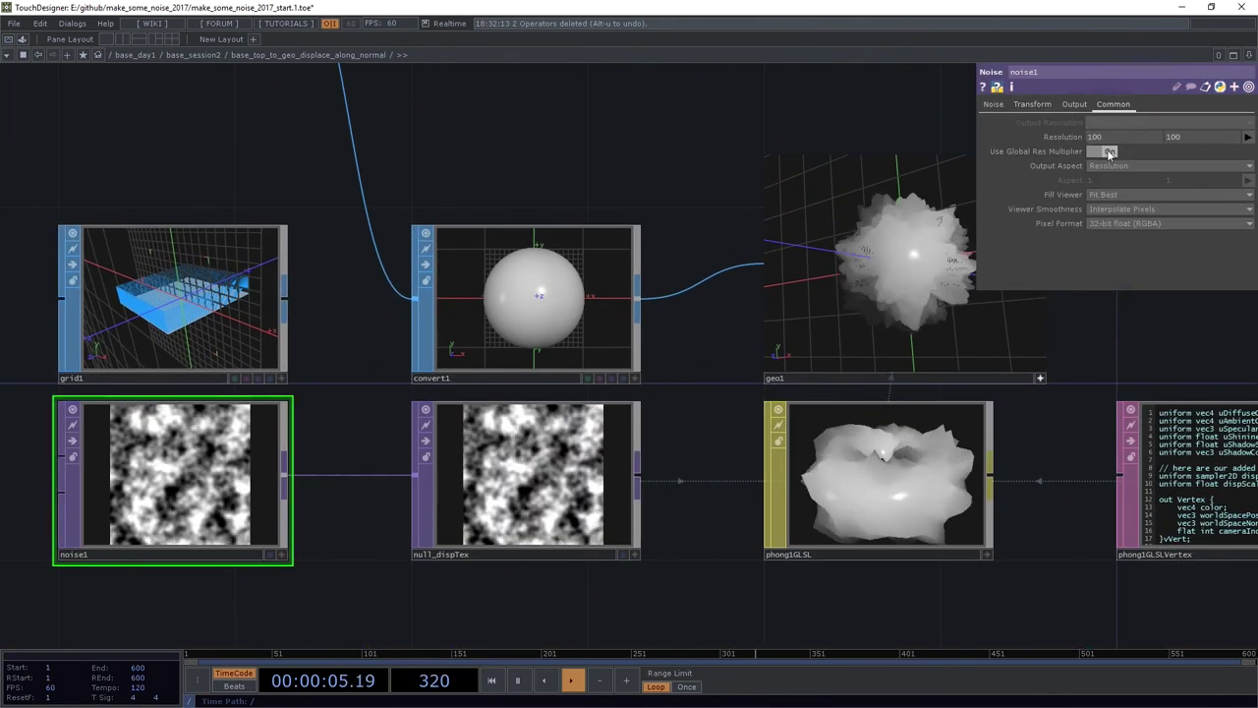
click(994, 103)
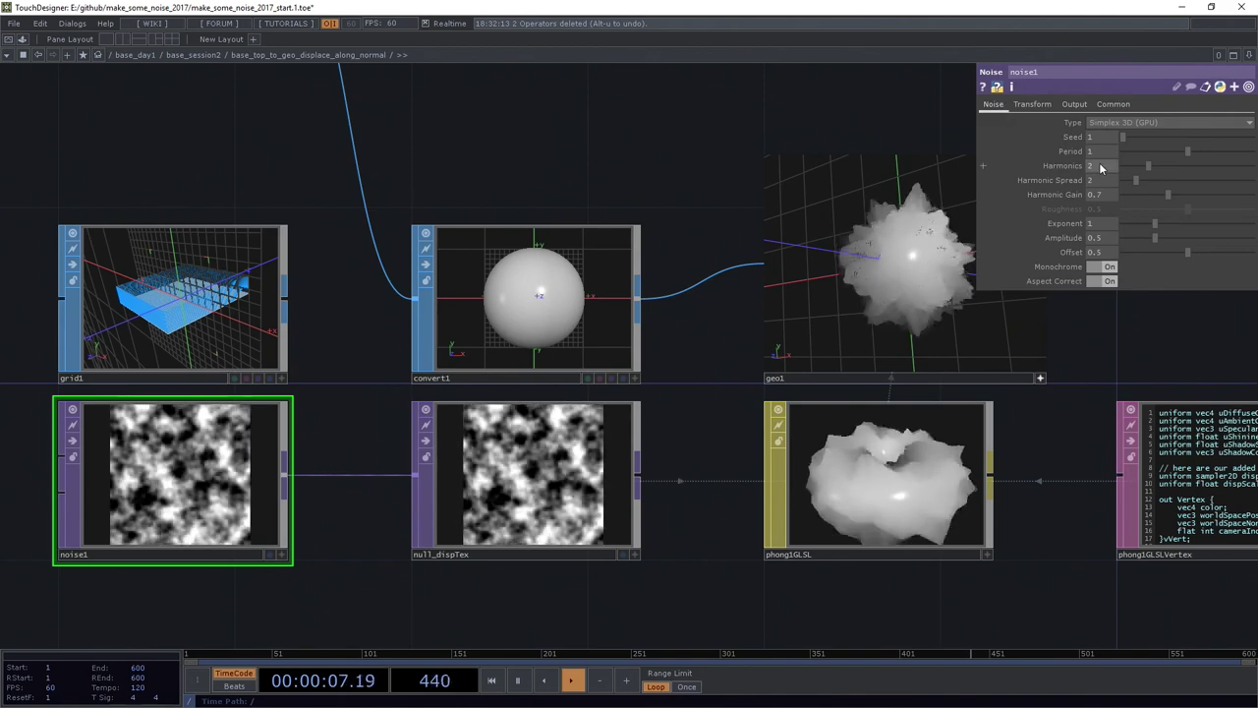
drag(1130, 150, 1253, 153)
Step: Change noise1's Translate Z expression to absTime.seconds * 0.25
scroll(766, 282, up, 2)
scroll(767, 282, up, 2)
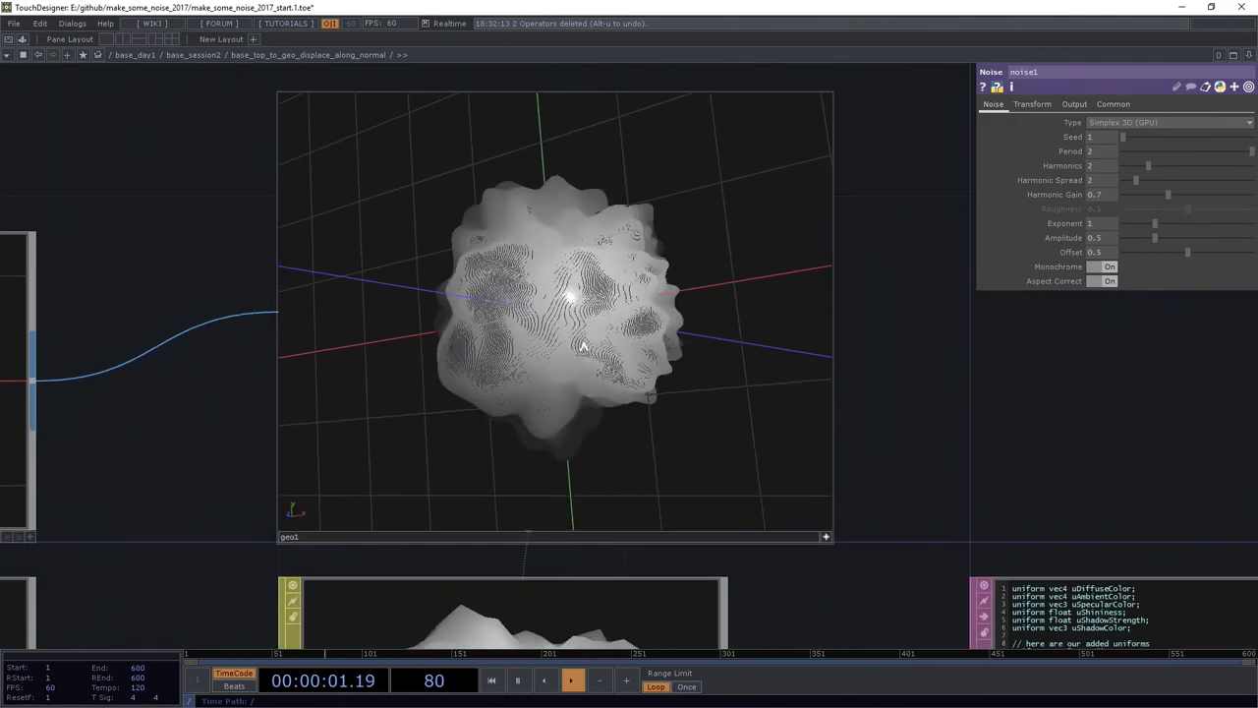
click(1033, 104)
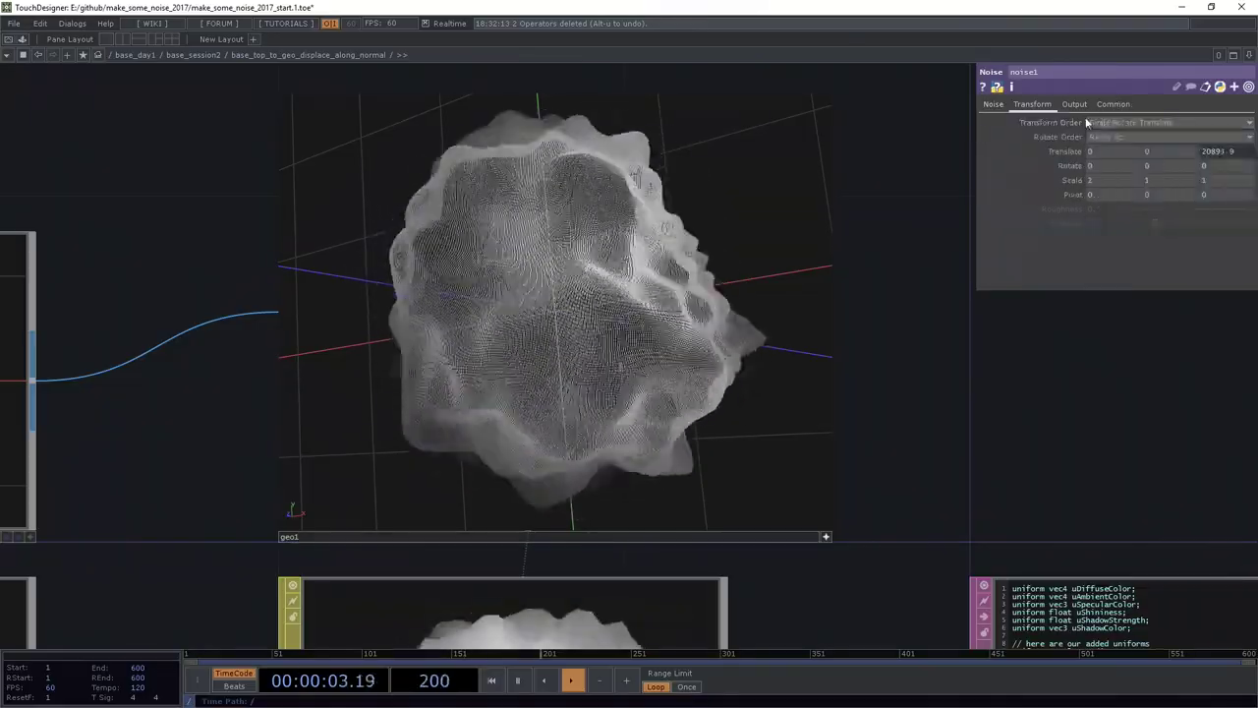
click(1066, 152)
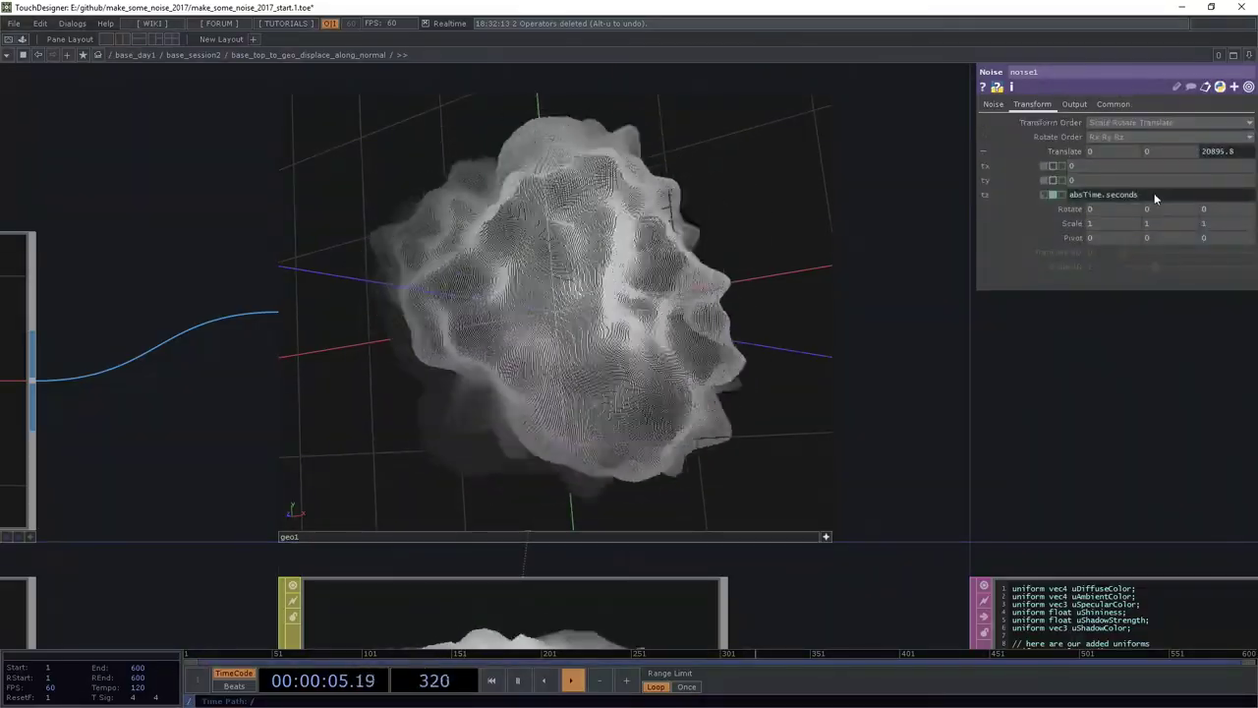
text(* )
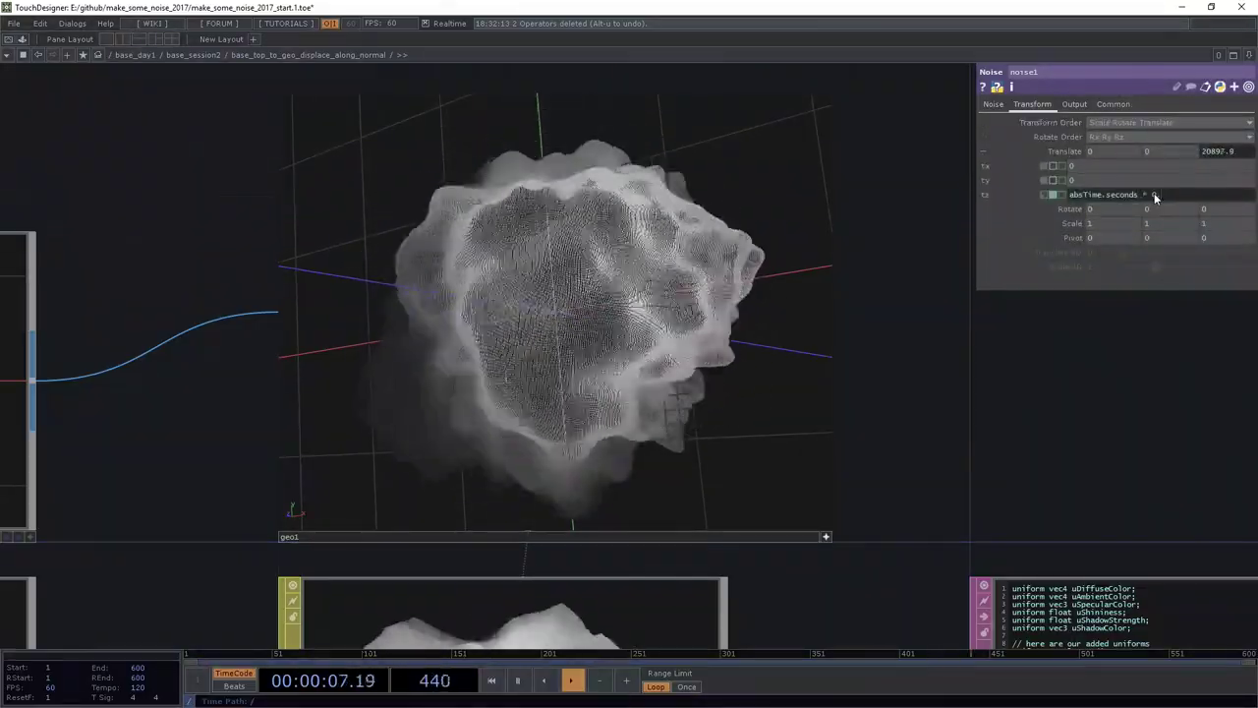
text(0.5)
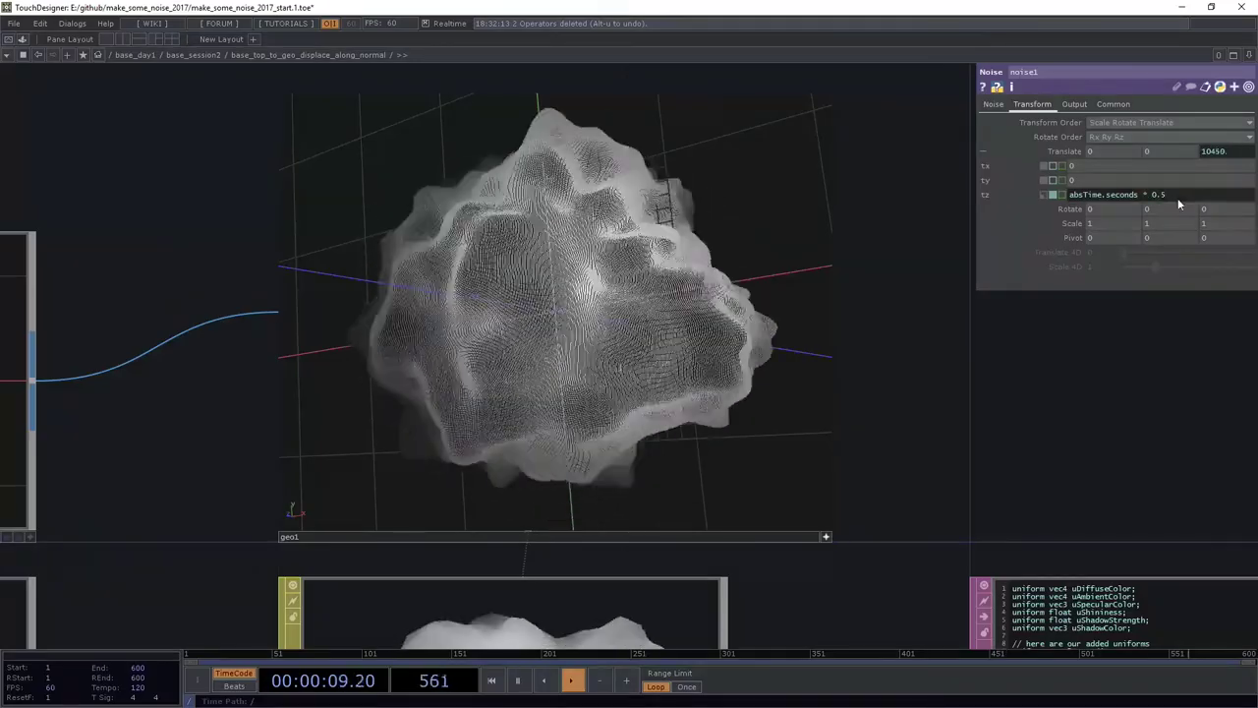
key(Left)
key(BackSpace)
text(.2)
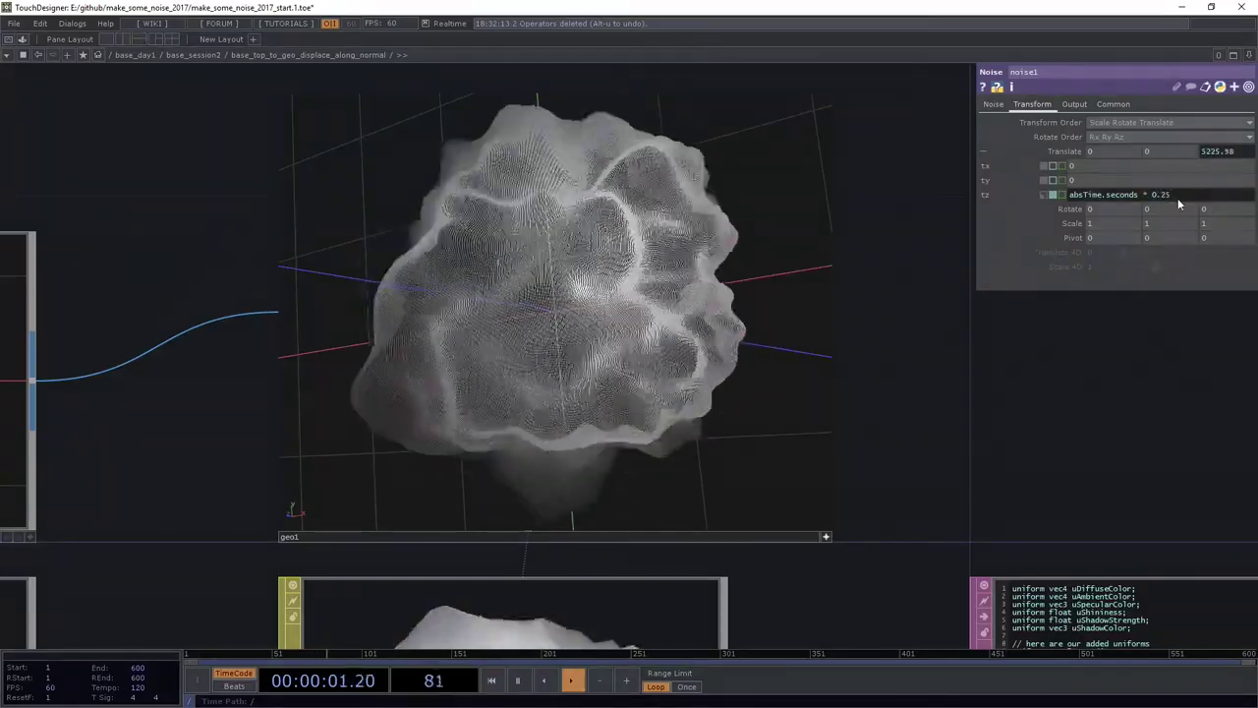
scroll(659, 302, up, 5)
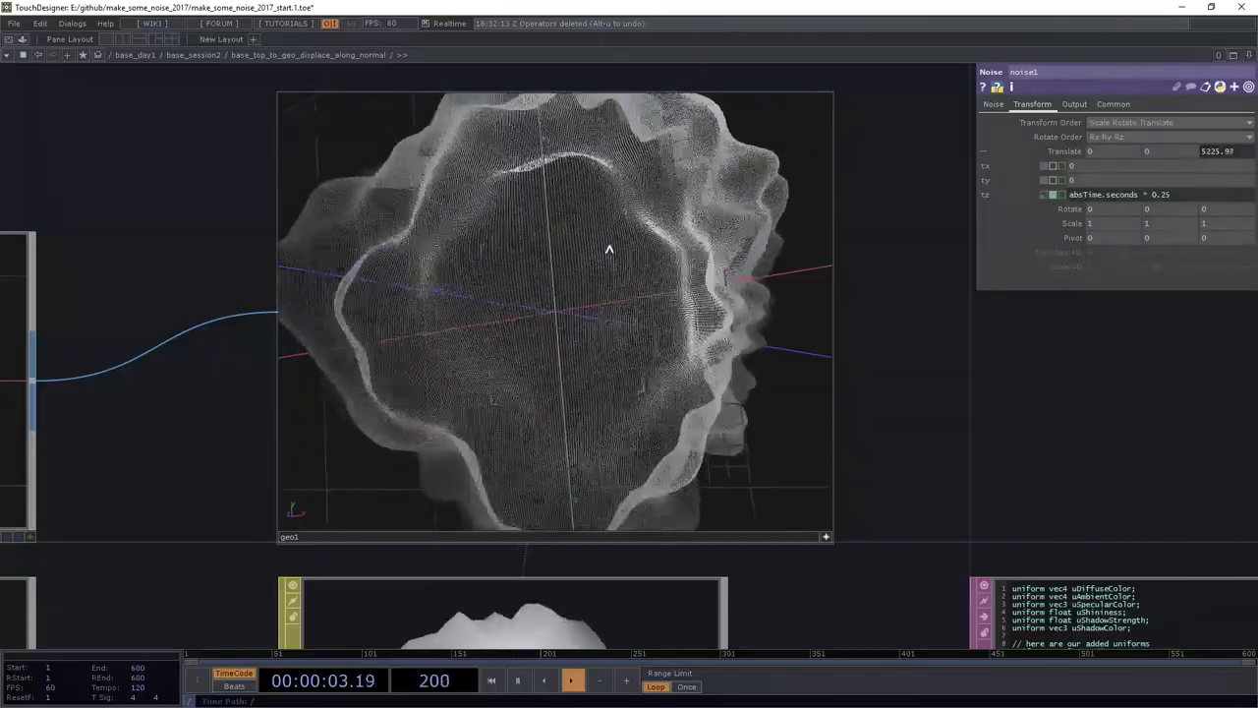
Step: Lower noise1 Amplitude to 0.36 and Harmonic Spread to 0.9 for a smoother blob
click(994, 103)
scroll(531, 256, down, 5)
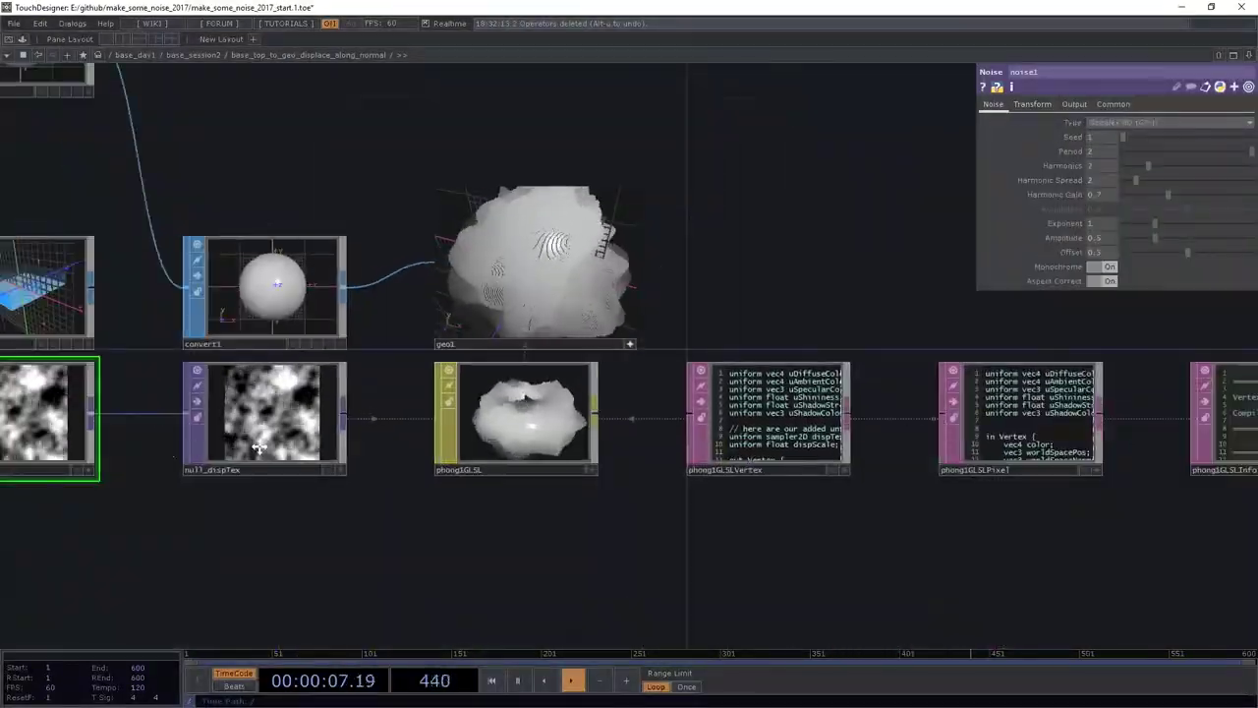
drag(125, 399, 236, 399)
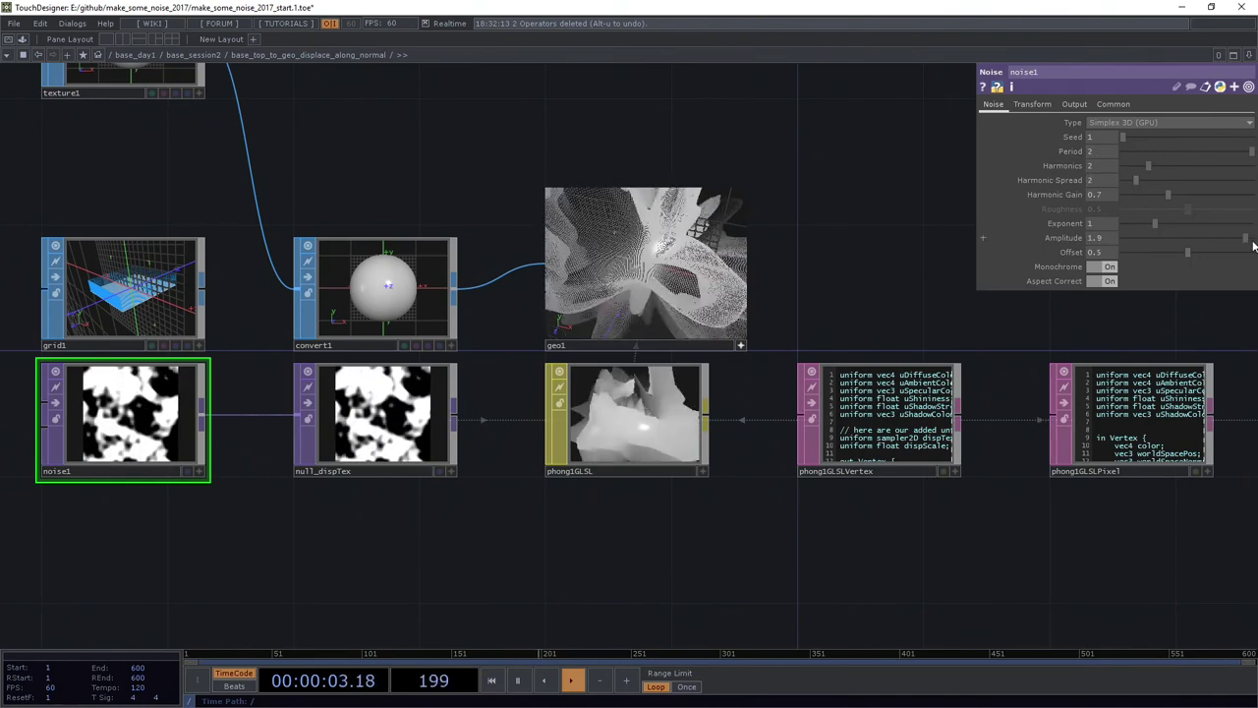
mouse_move(1159, 238)
mouse_down()
mouse_move(1140, 237)
mouse_move(1152, 243)
mouse_up()
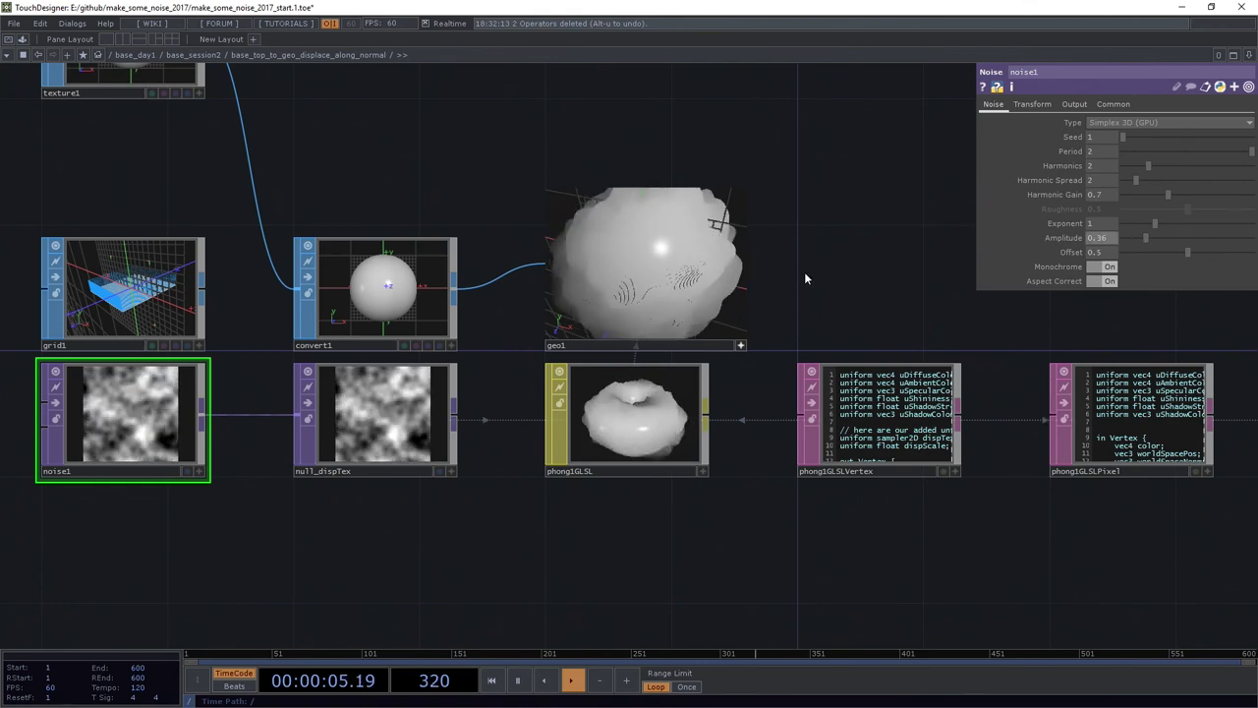
mouse_move(1153, 179)
mouse_down()
mouse_move(1194, 184)
mouse_move(1122, 193)
mouse_up()
scroll(688, 226, up, 5)
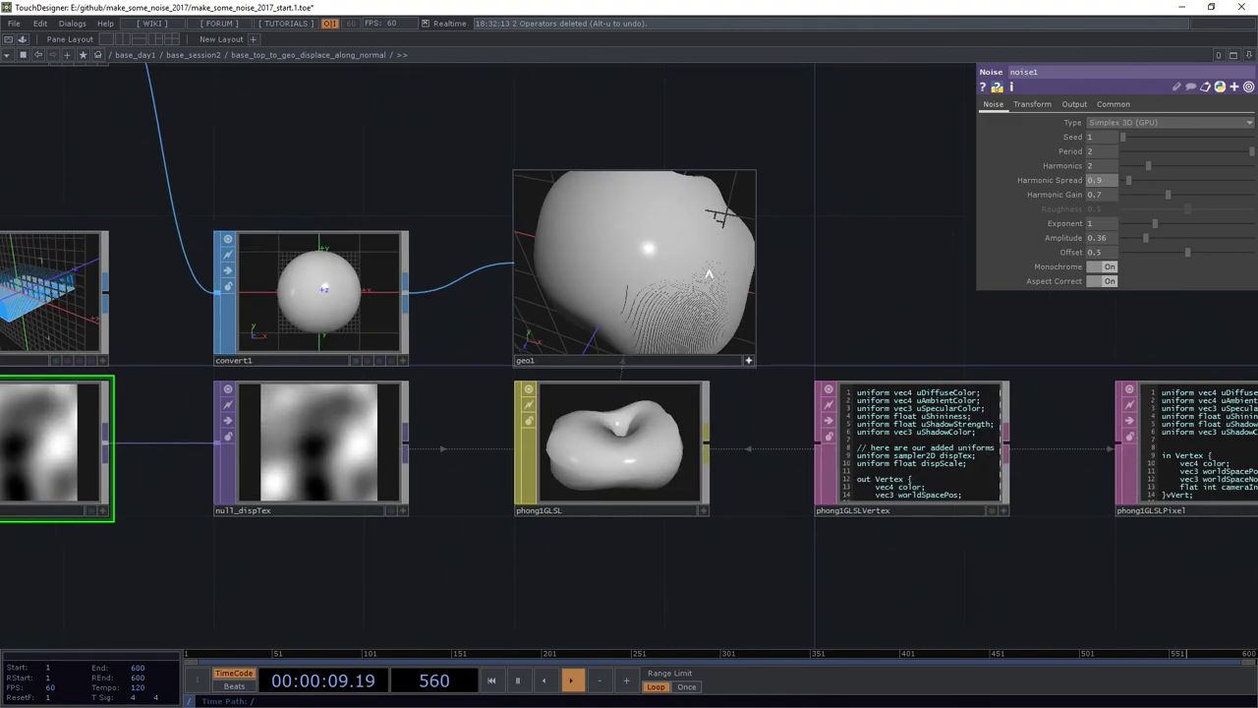
scroll(686, 216, down, 5)
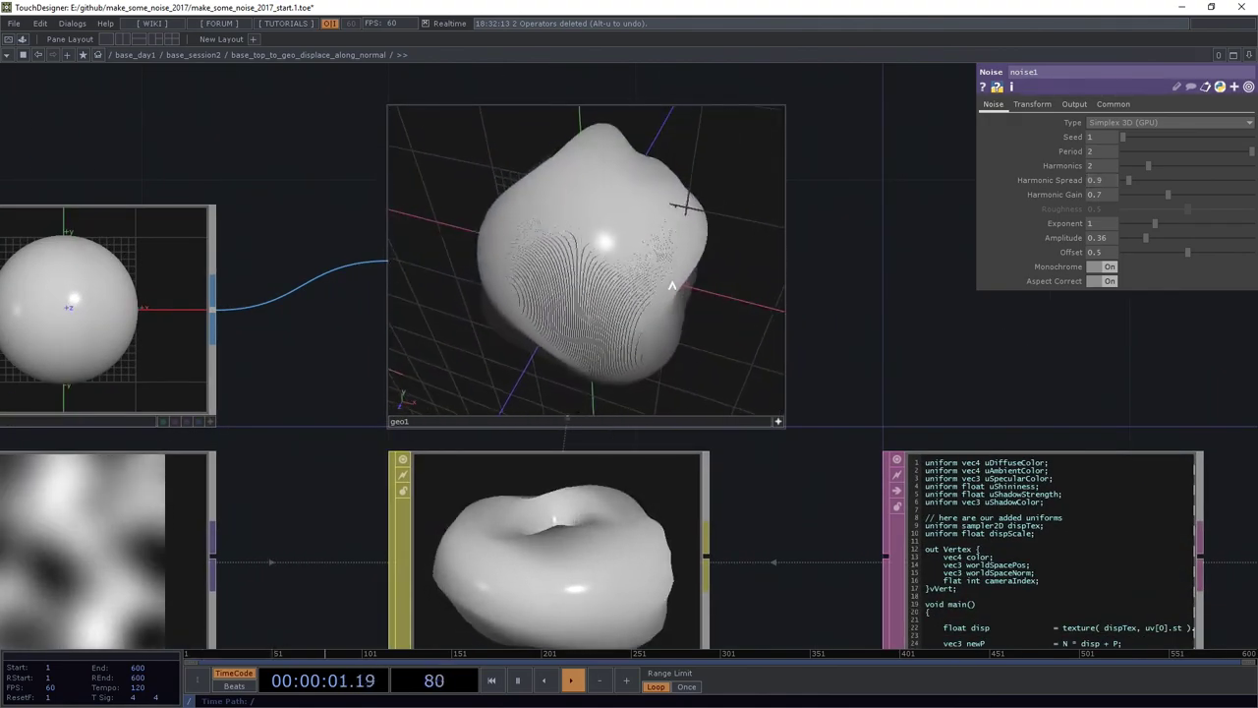
mouse_move(659, 203)
mouse_down()
mouse_move(738, 272)
mouse_move(636, 298)
mouse_move(802, 297)
mouse_up()
scroll(737, 236, up, 3)
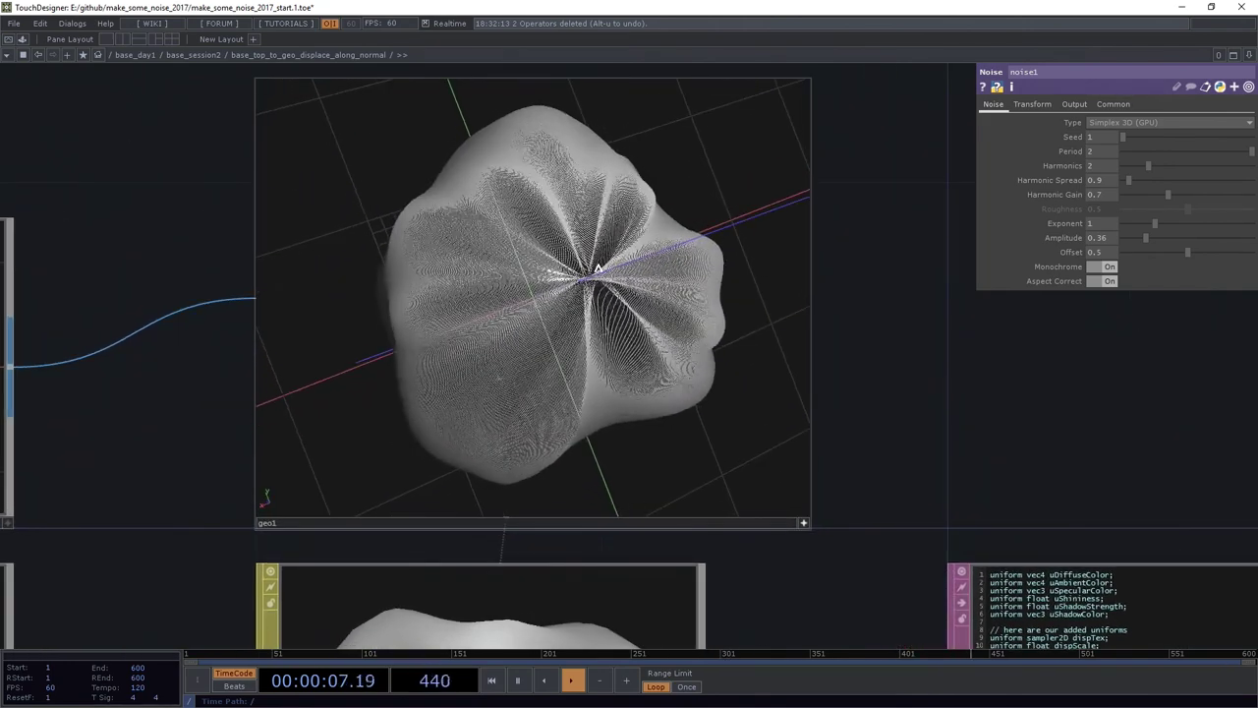
scroll(251, 197, down, 5)
drag(154, 169, 267, 207)
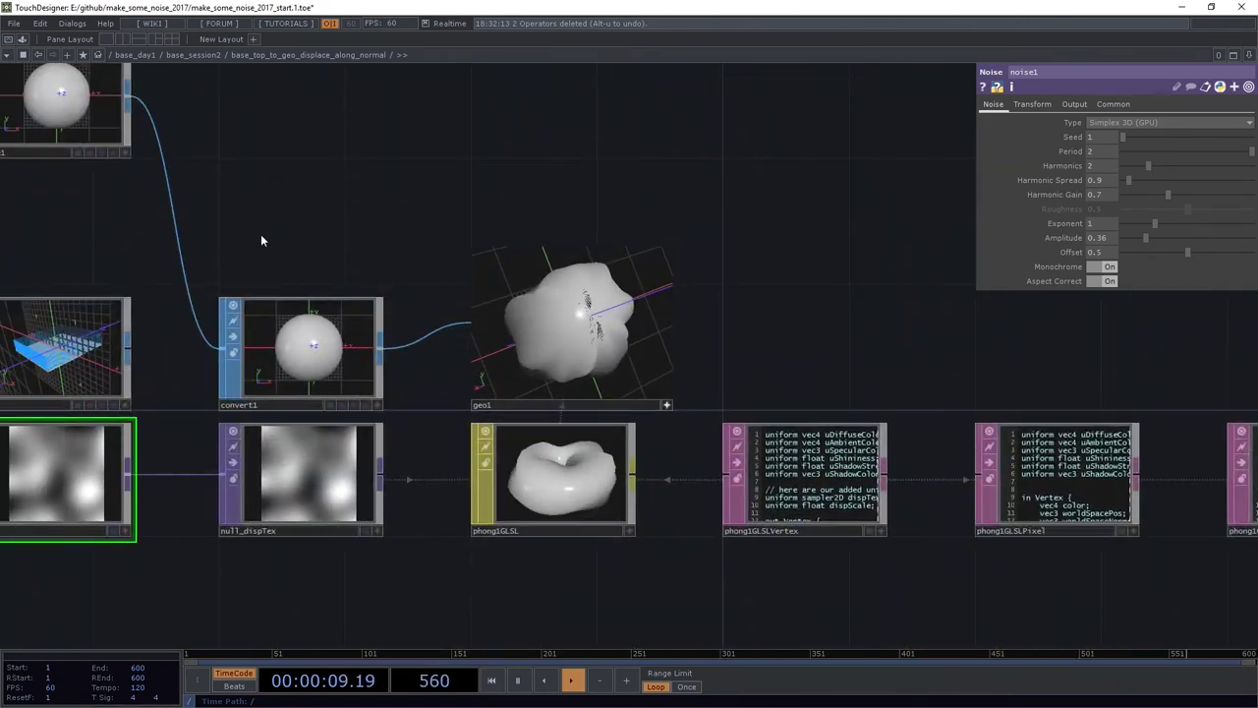
Step: Switch texture1's Texture Type from Fish Eye to Orthographic along the Z axis
click(41, 148)
scroll(344, 233, up, 5)
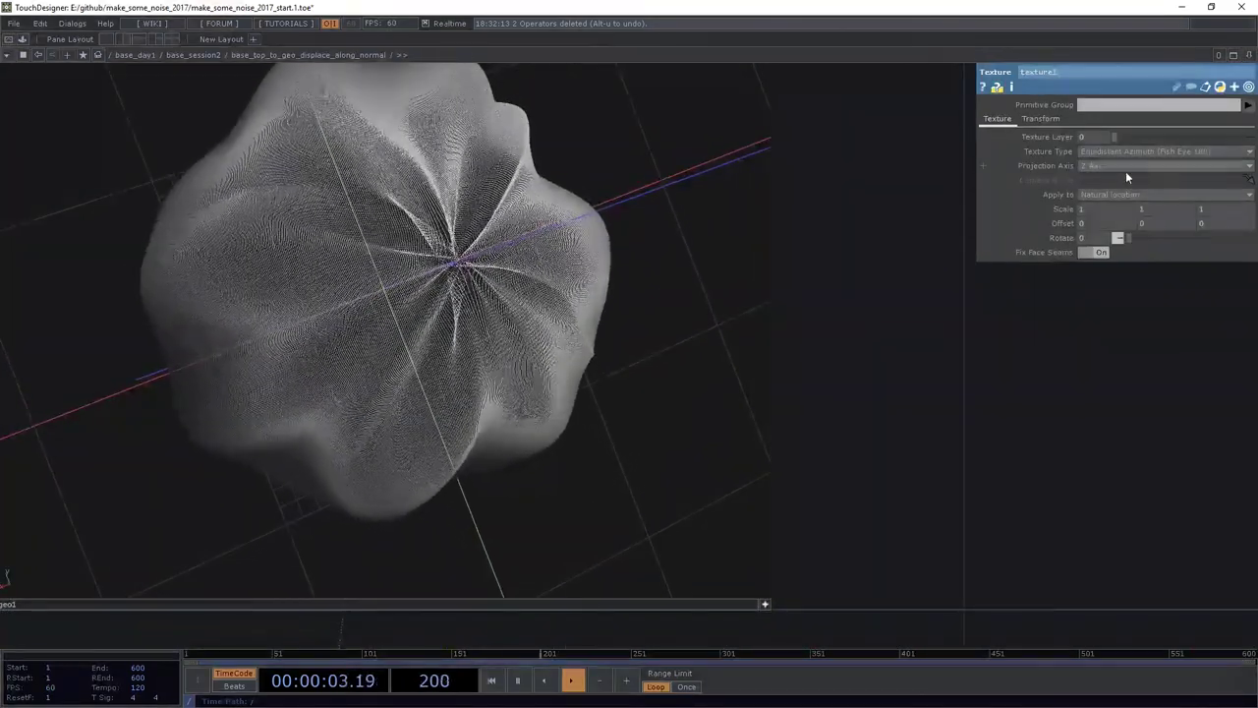
click(1129, 149)
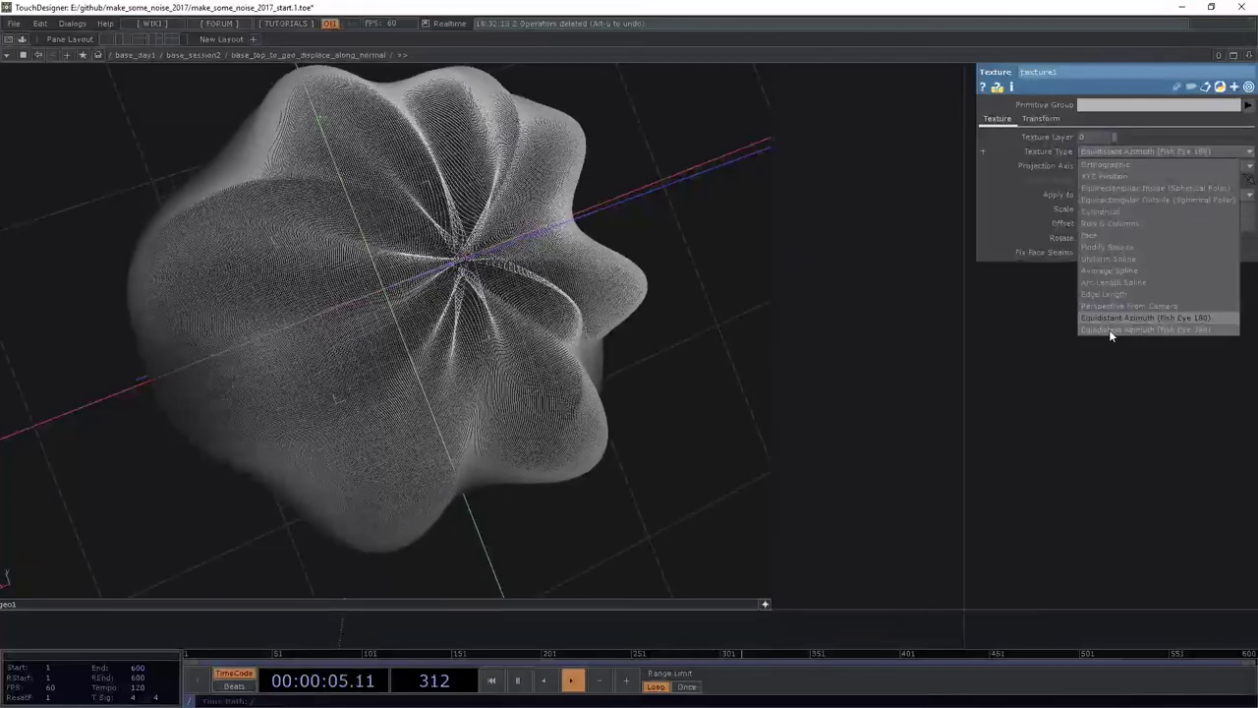
mouse_move(454, 321)
mouse_down()
mouse_move(410, 292)
mouse_move(472, 292)
mouse_move(517, 323)
mouse_move(442, 341)
mouse_move(522, 315)
mouse_up()
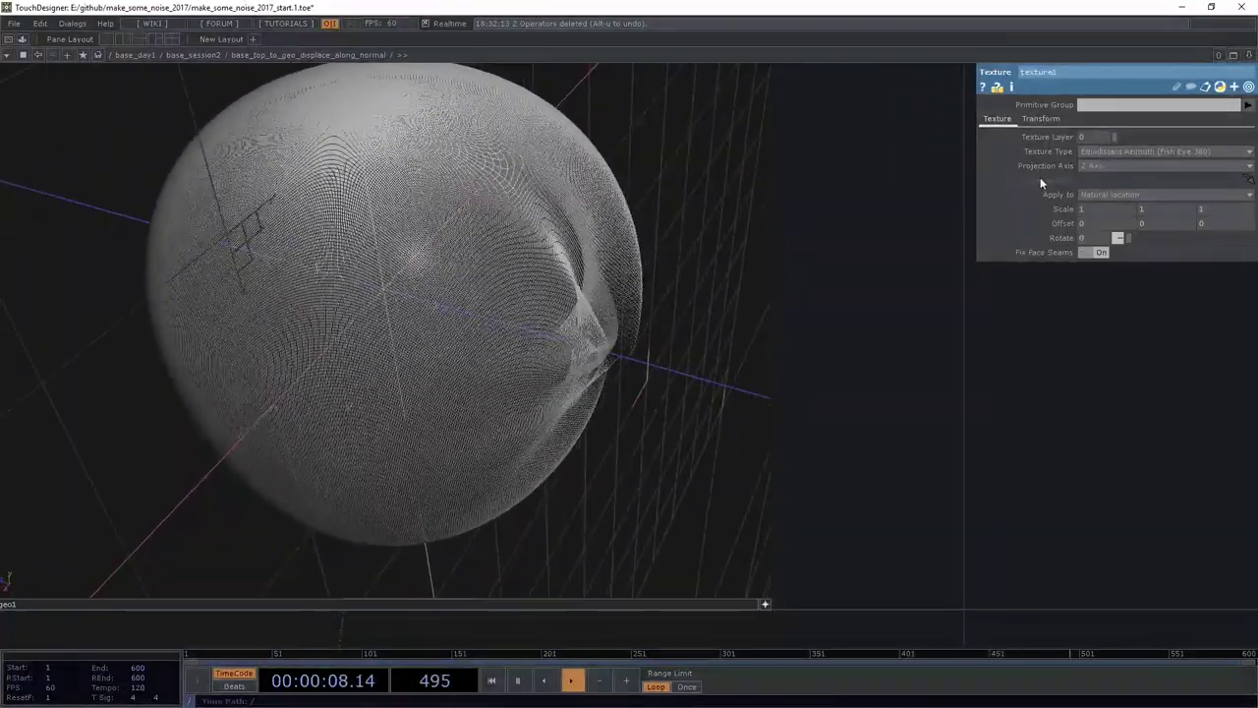
click(1109, 149)
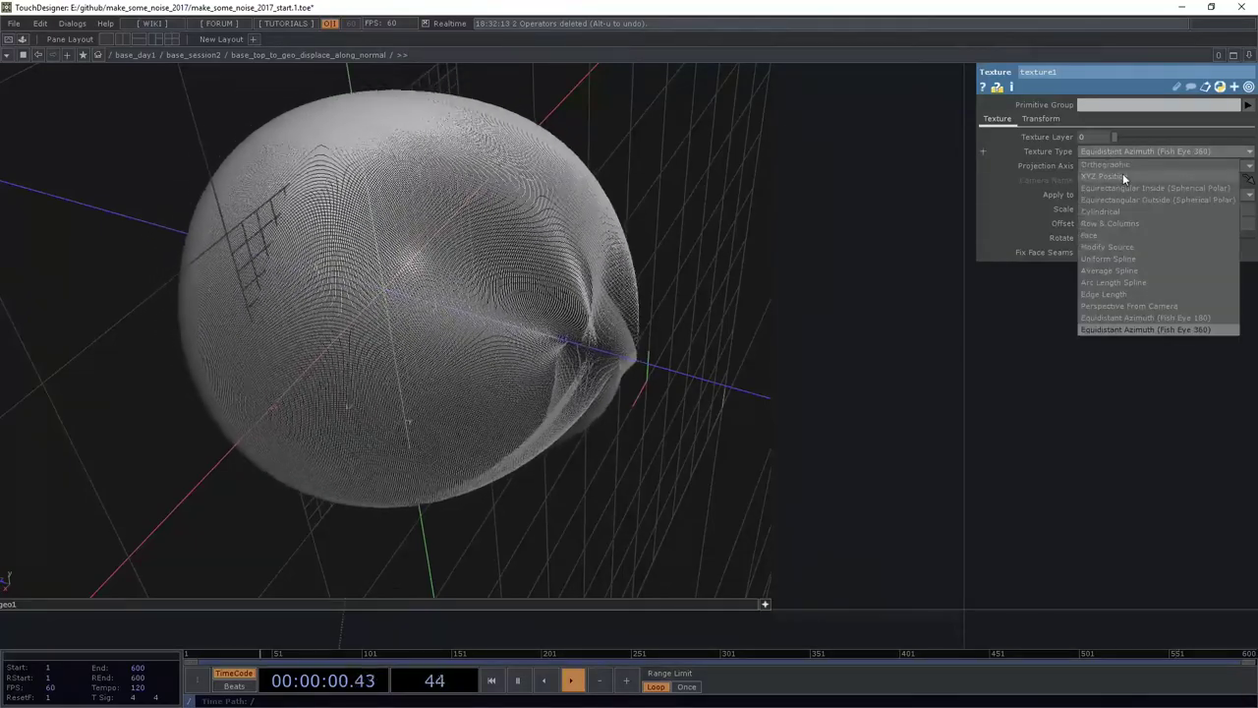
click(760, 241)
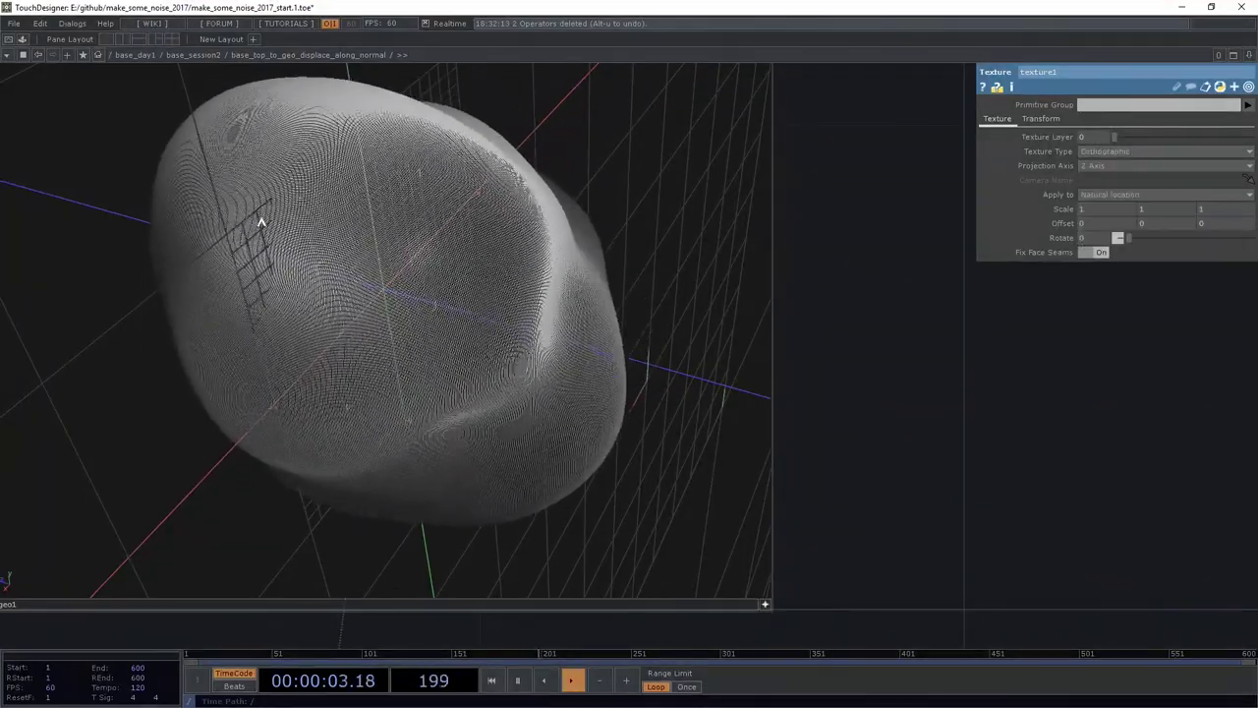
mouse_move(261, 223)
mouse_down()
mouse_move(292, 393)
mouse_move(402, 374)
mouse_move(463, 416)
mouse_move(440, 347)
mouse_move(462, 314)
mouse_move(511, 295)
mouse_move(550, 305)
mouse_up()
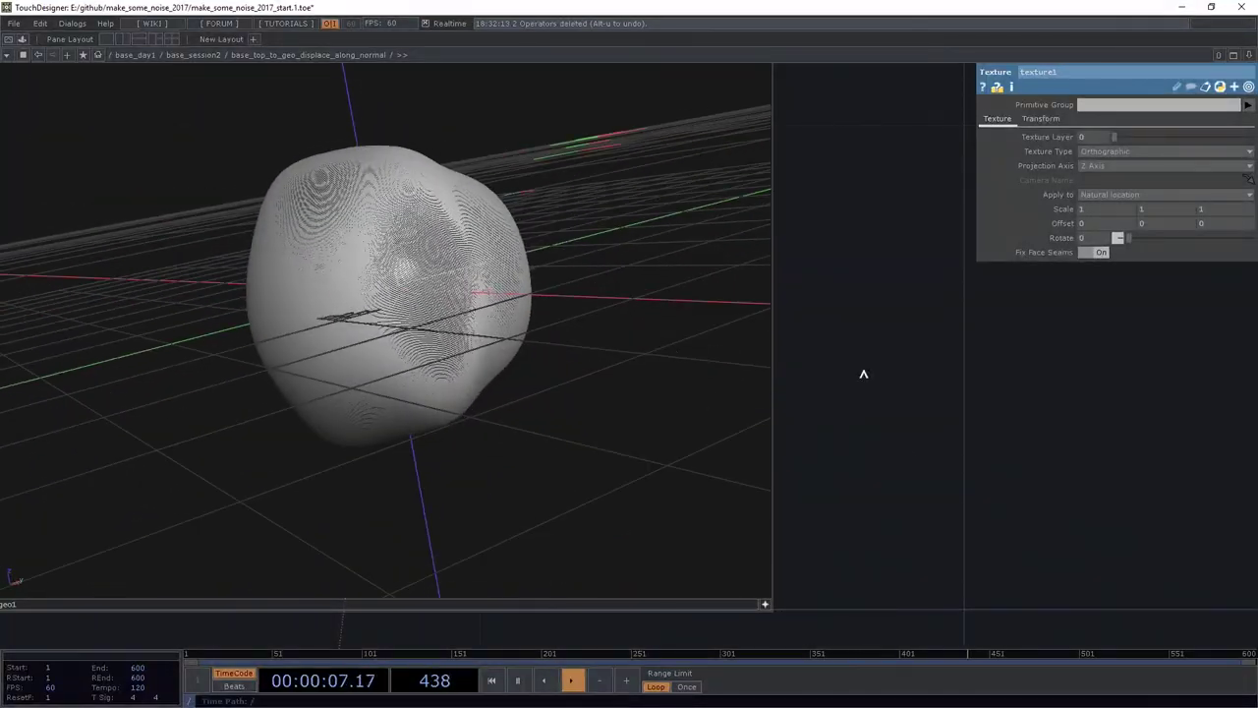
scroll(856, 273, down, 5)
scroll(677, 407, up, 2)
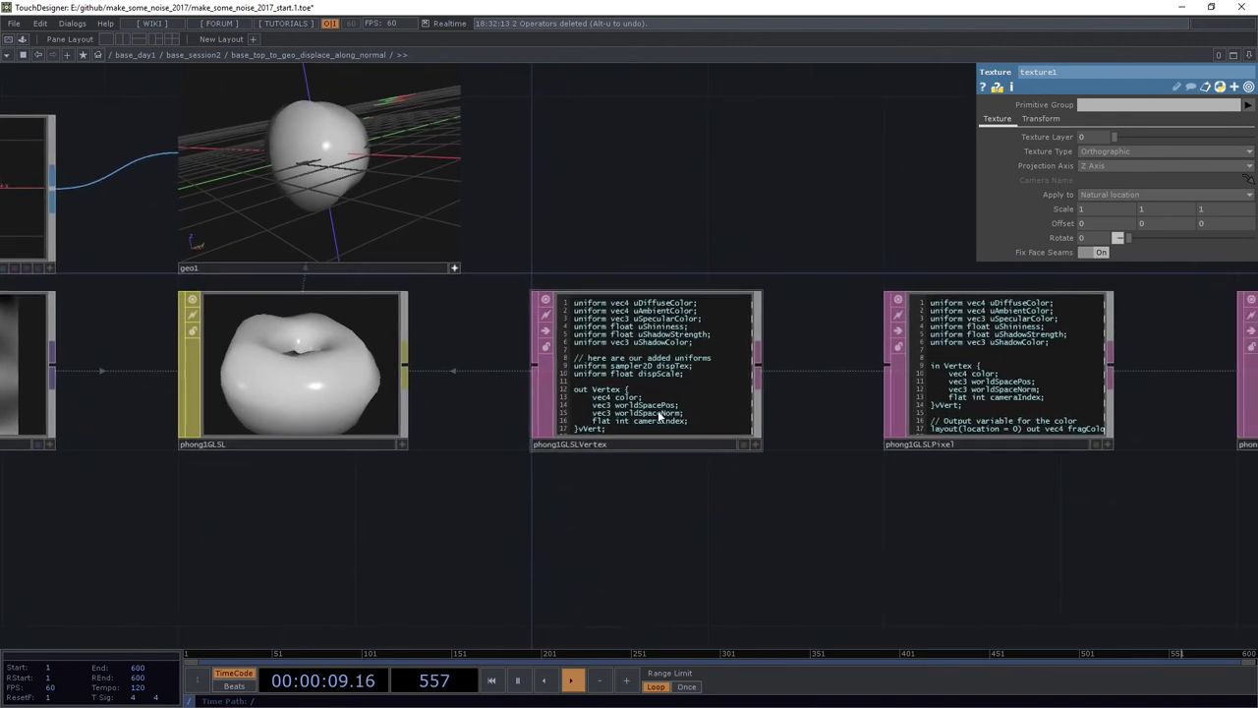
scroll(659, 415, up, 3)
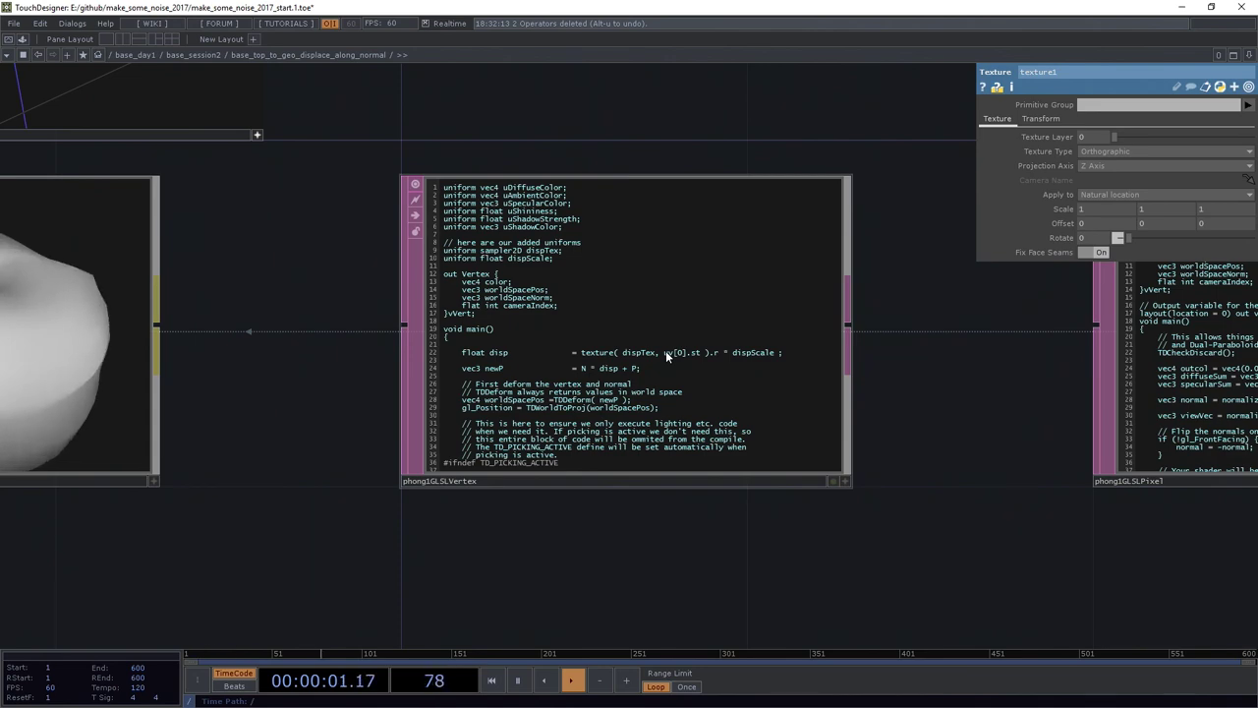
scroll(666, 355, down, 3)
scroll(407, 444, up, 3)
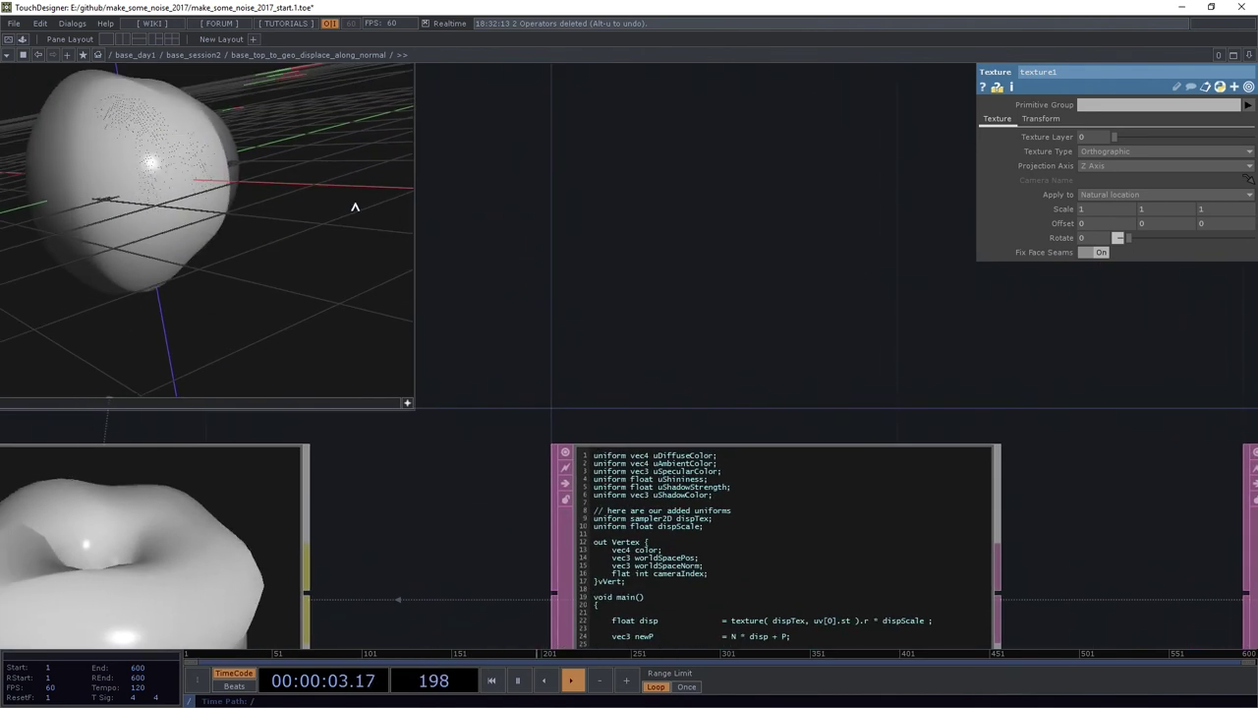
drag(355, 297, 313, 331)
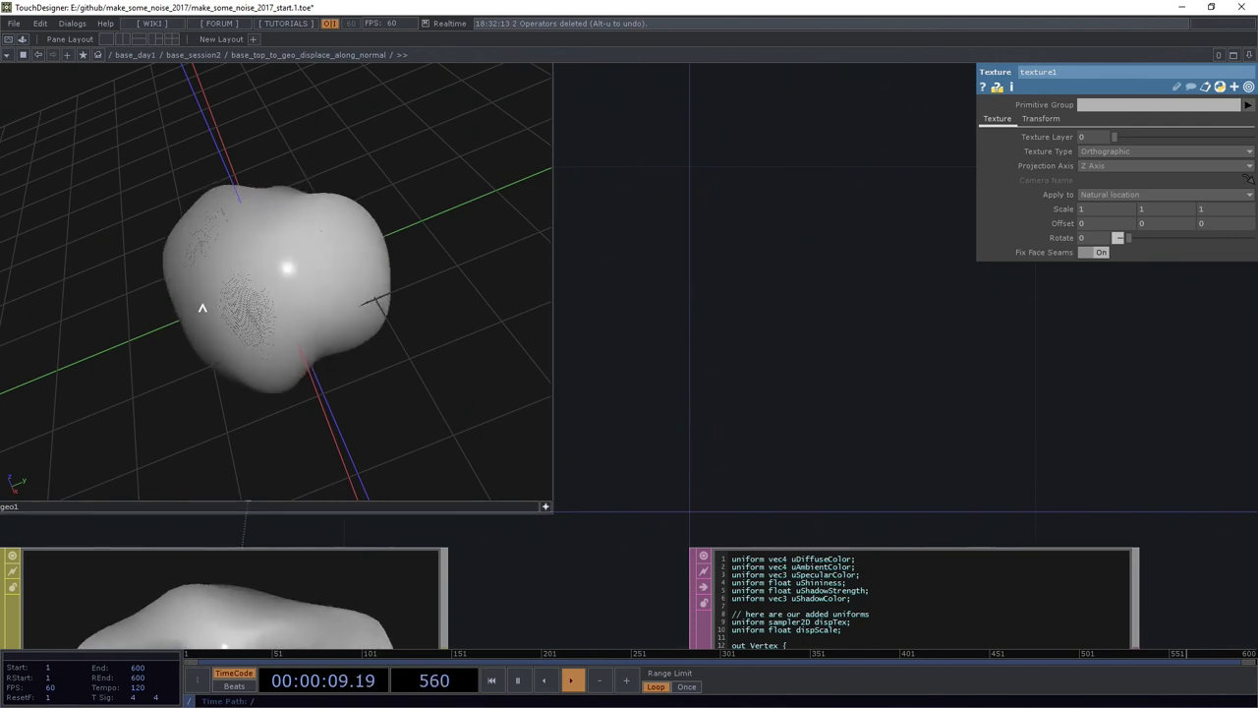
drag(714, 362, 787, 368)
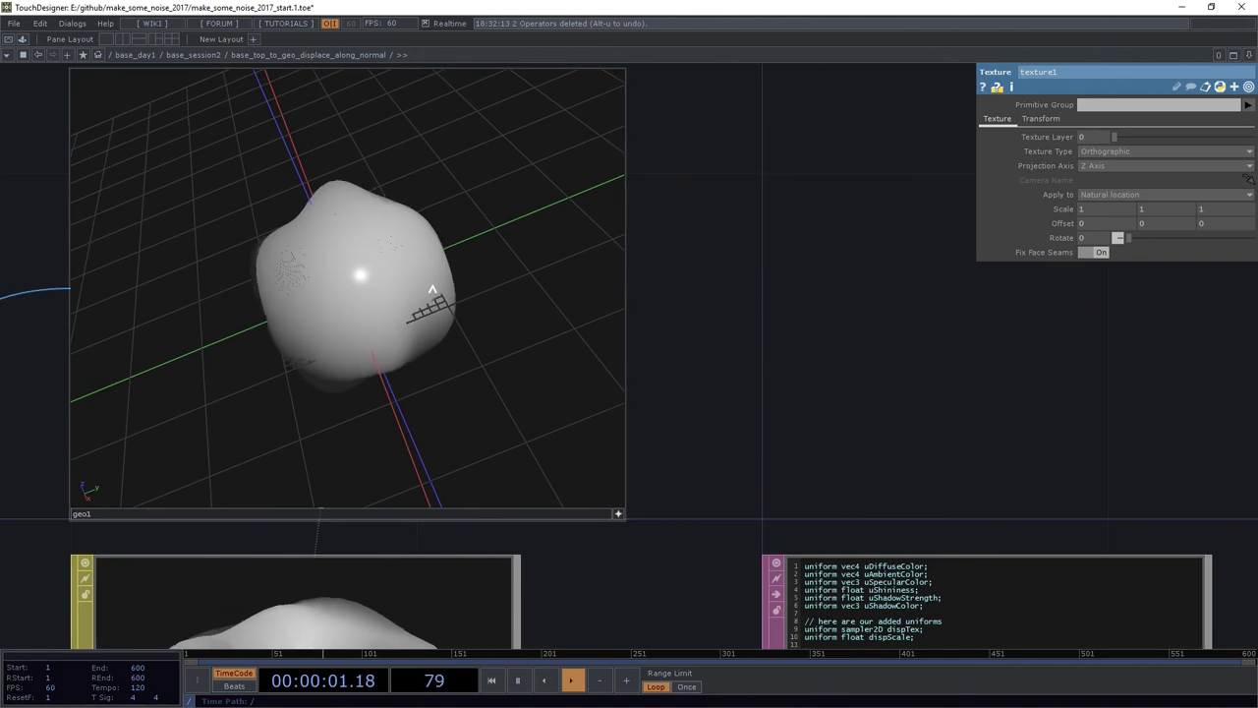
Step: Add a Torus SOP below sphere1 and wire it into texture1
scroll(362, 287, down, 10)
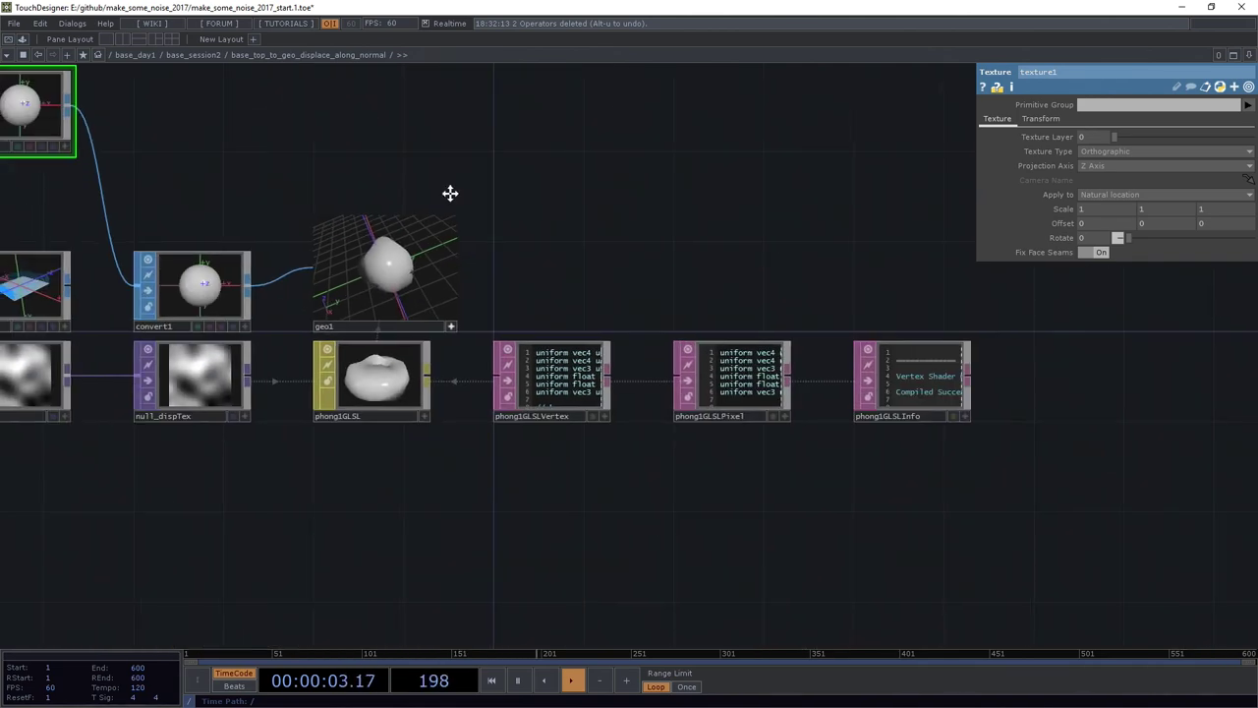
key(Tab)
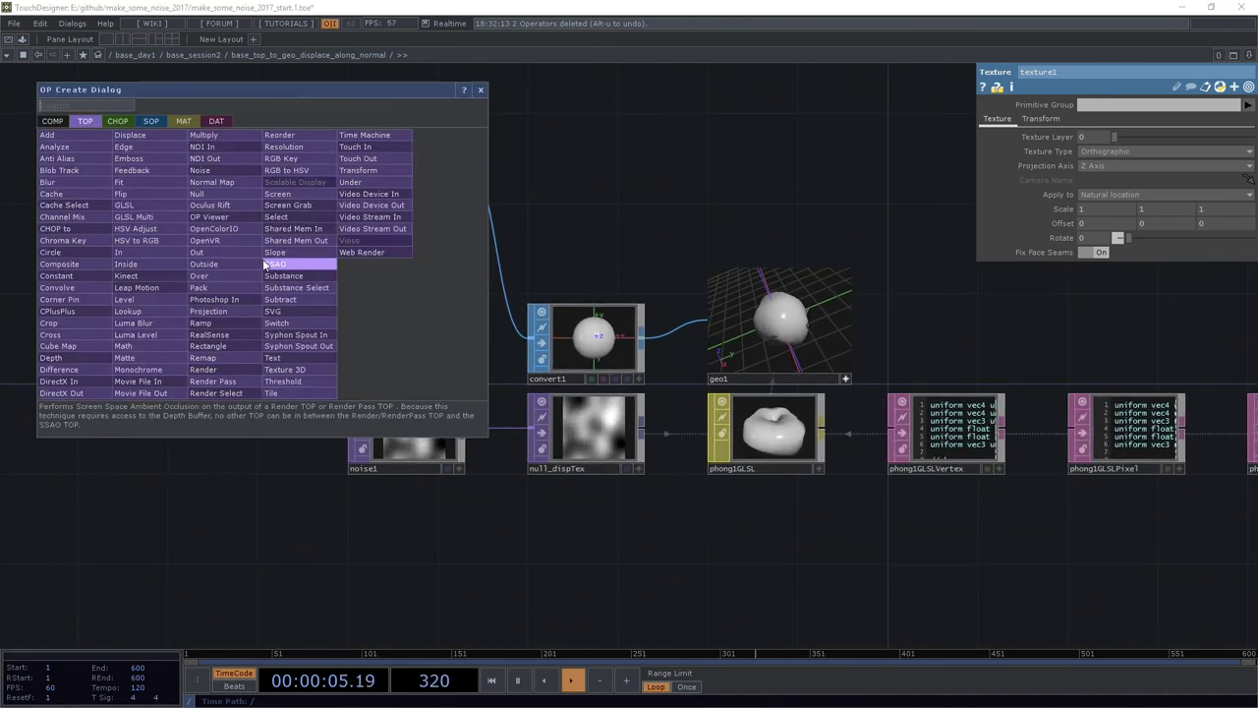
key(Tab)
key(Tab)
text(tor)
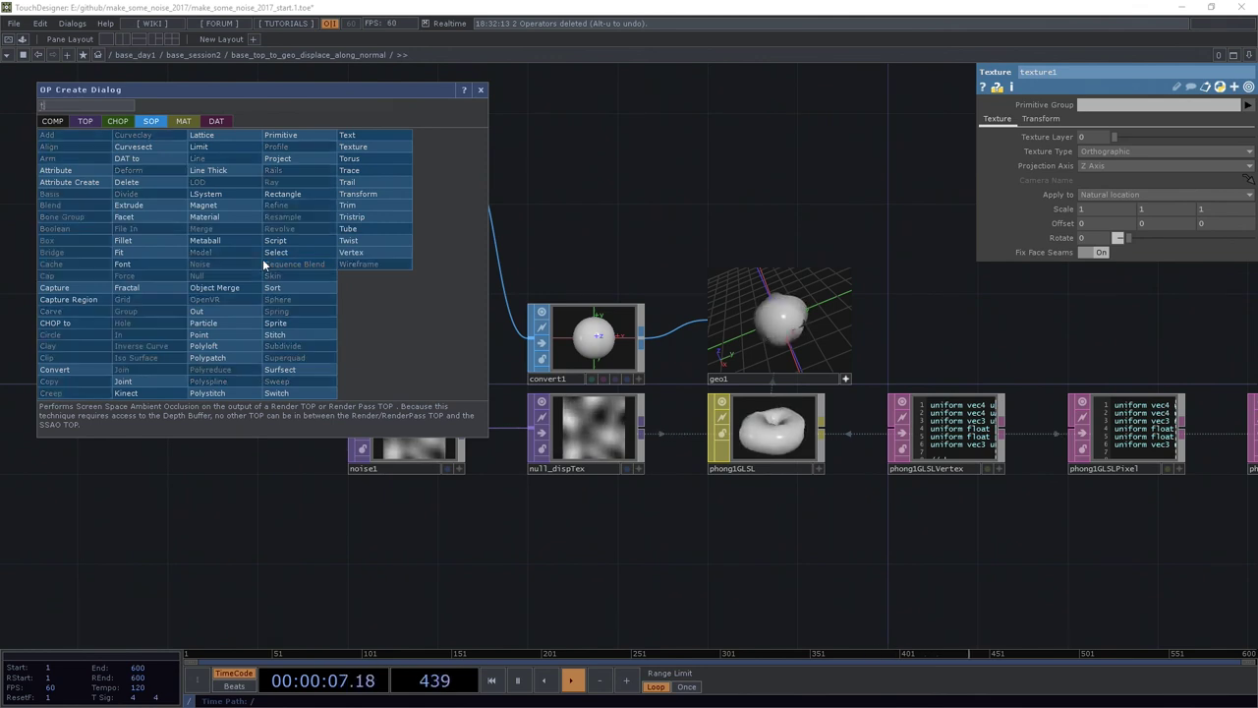
click(371, 165)
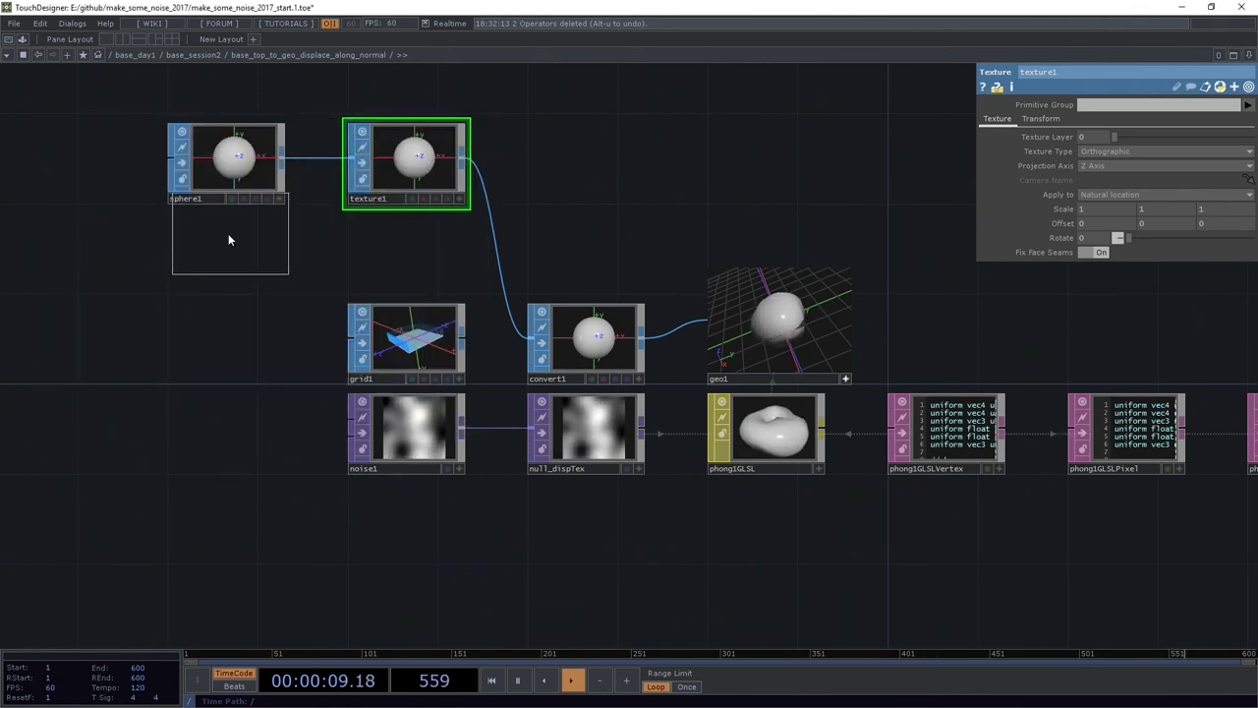
click(227, 246)
scroll(227, 246, up, 2)
click(306, 239)
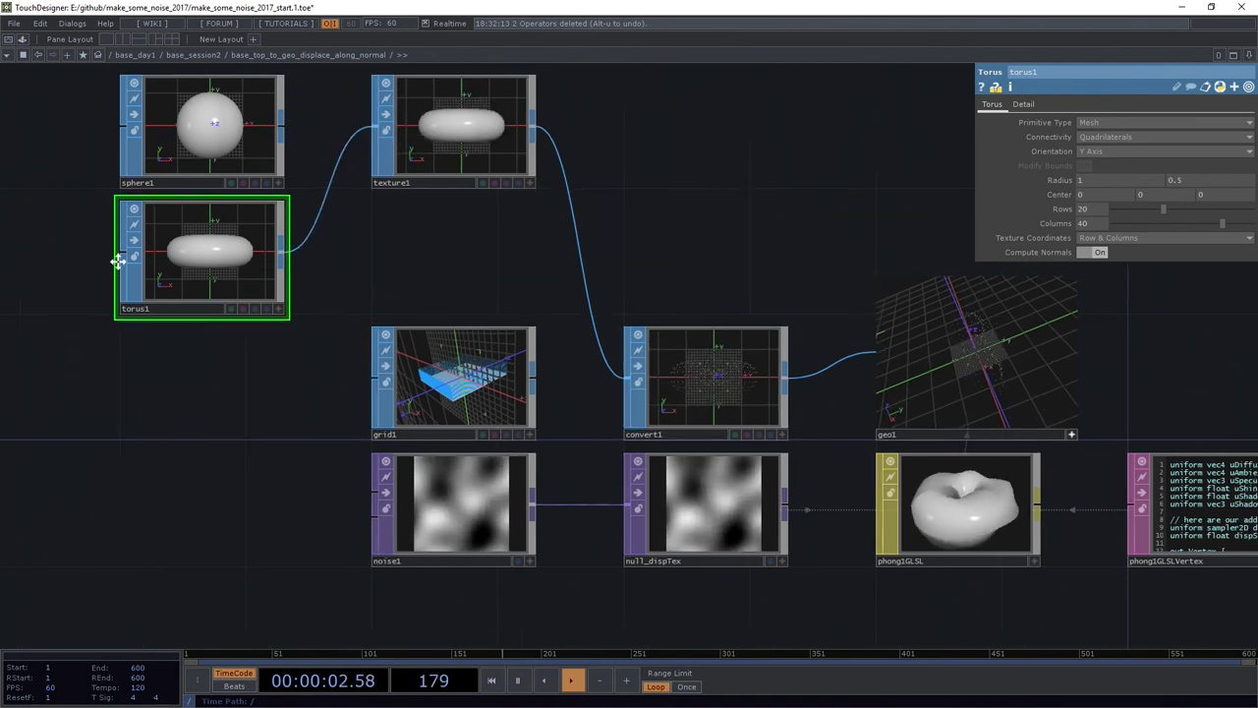
scroll(550, 384, up, 2)
scroll(550, 384, up, 3)
key(3)
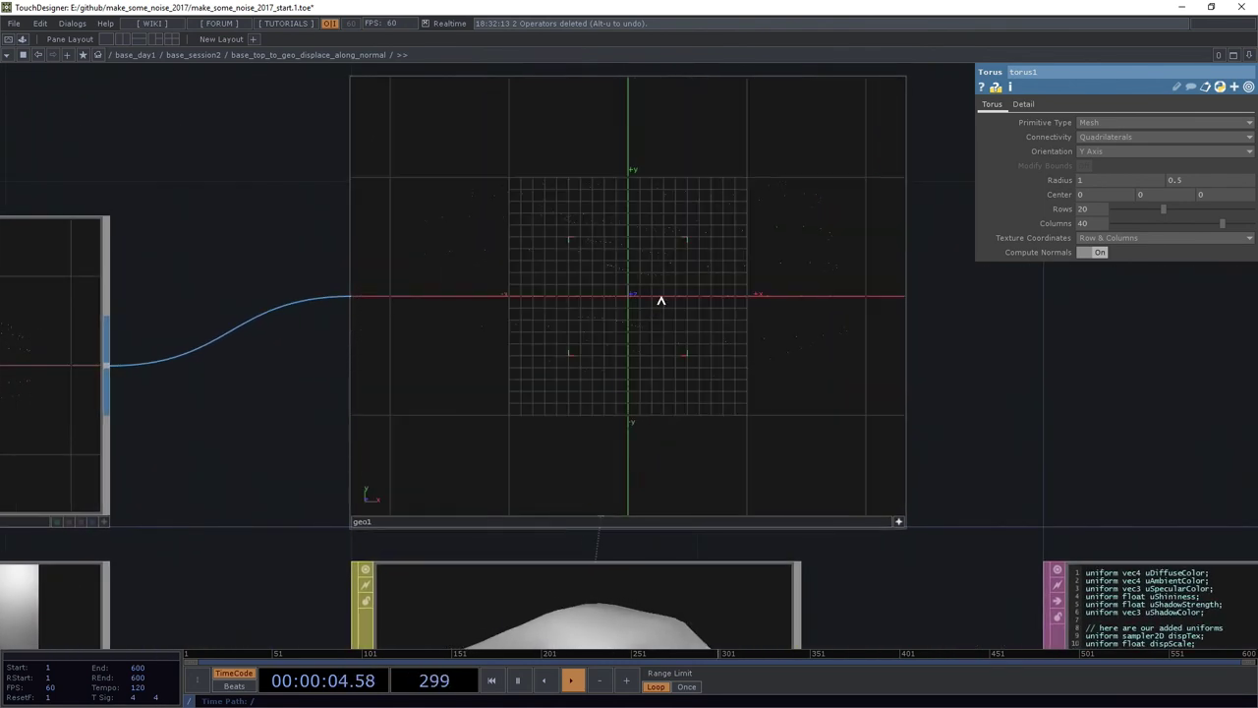
Step: Set torus1 Rows and Columns to 250 each
click(1108, 211)
text(250)
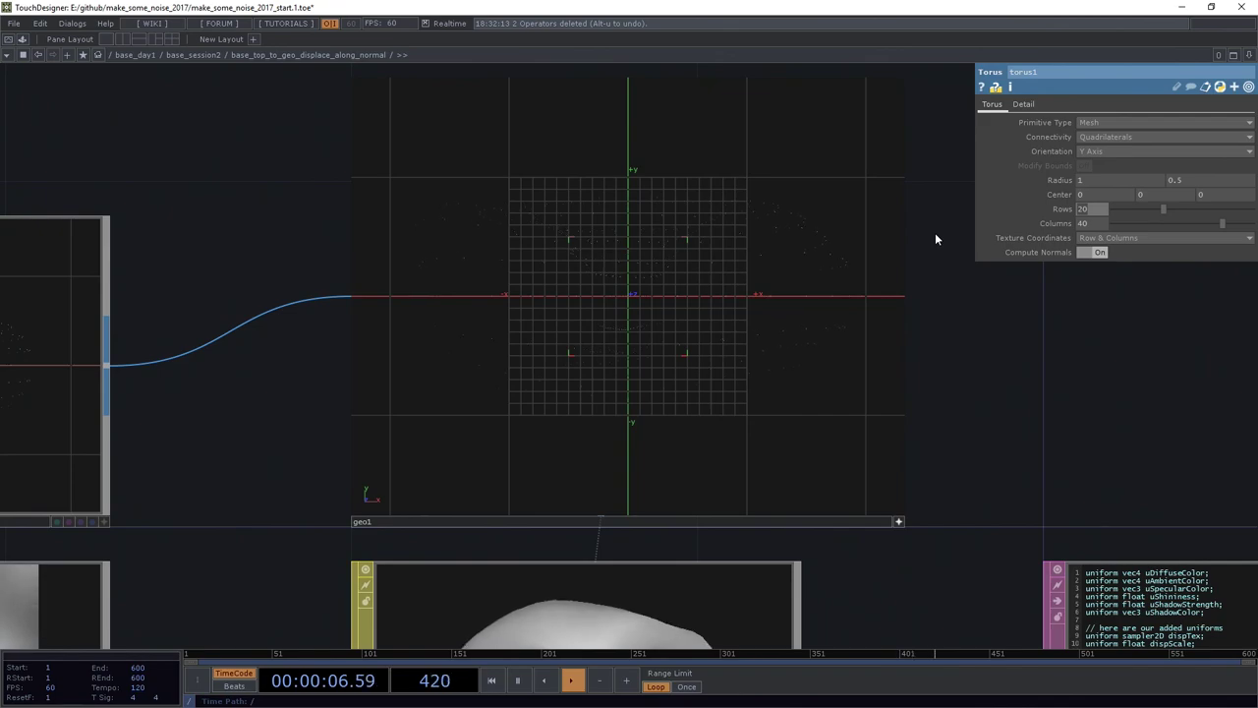
key(Tab)
text(250)
key(Return)
click(807, 315)
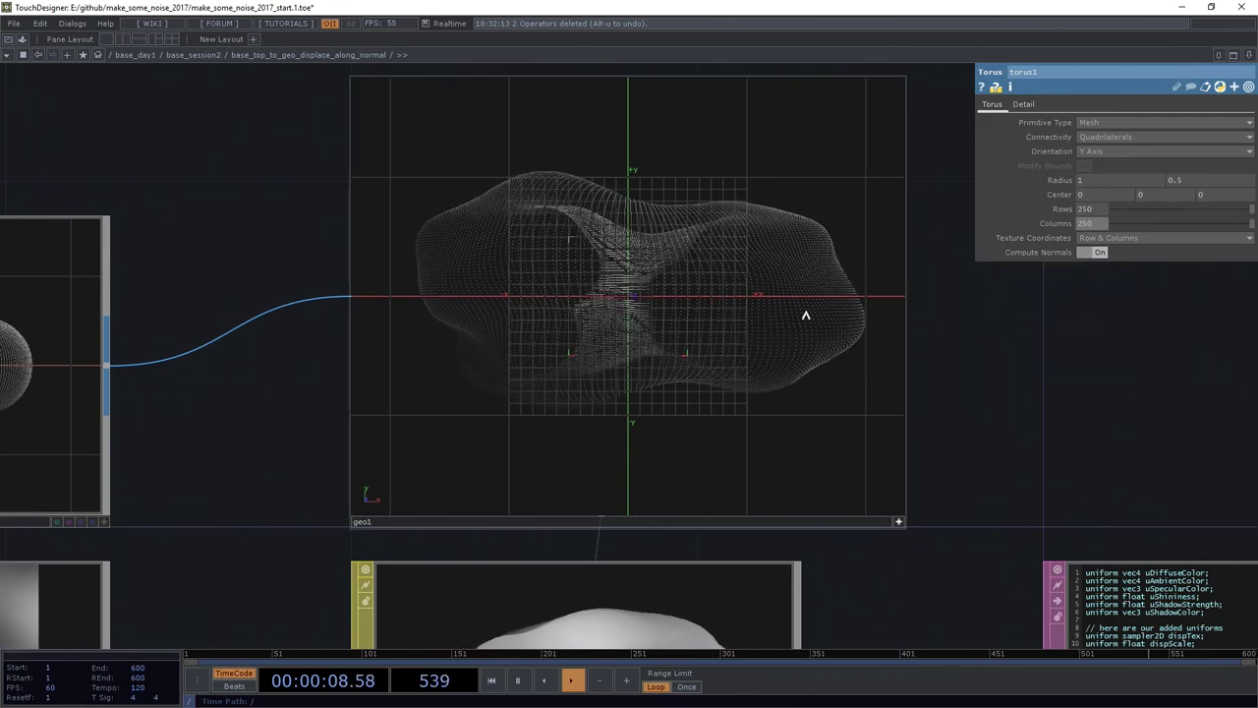
mouse_move(725, 253)
mouse_down()
mouse_move(652, 320)
mouse_move(676, 289)
mouse_move(708, 292)
mouse_move(750, 356)
mouse_move(688, 345)
mouse_move(705, 256)
mouse_move(688, 363)
mouse_move(695, 326)
mouse_move(671, 320)
mouse_move(663, 270)
mouse_move(810, 209)
mouse_move(797, 300)
mouse_move(733, 272)
mouse_up()
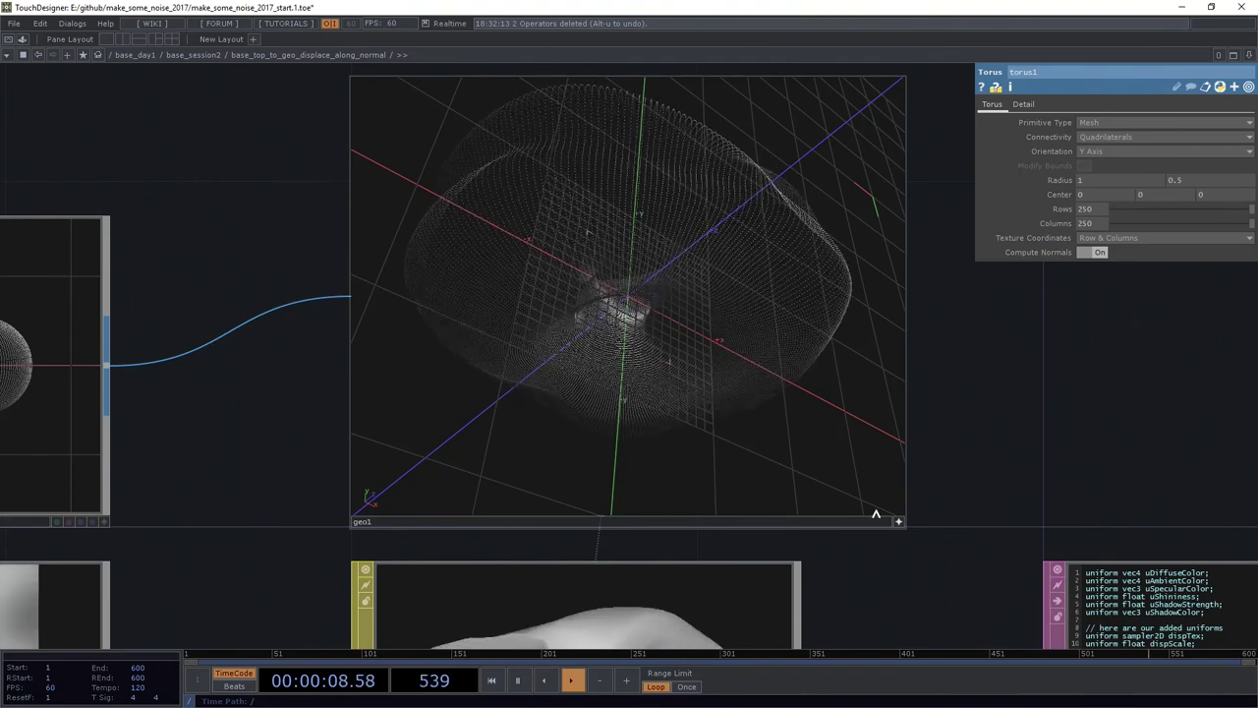
scroll(989, 390, down, 5)
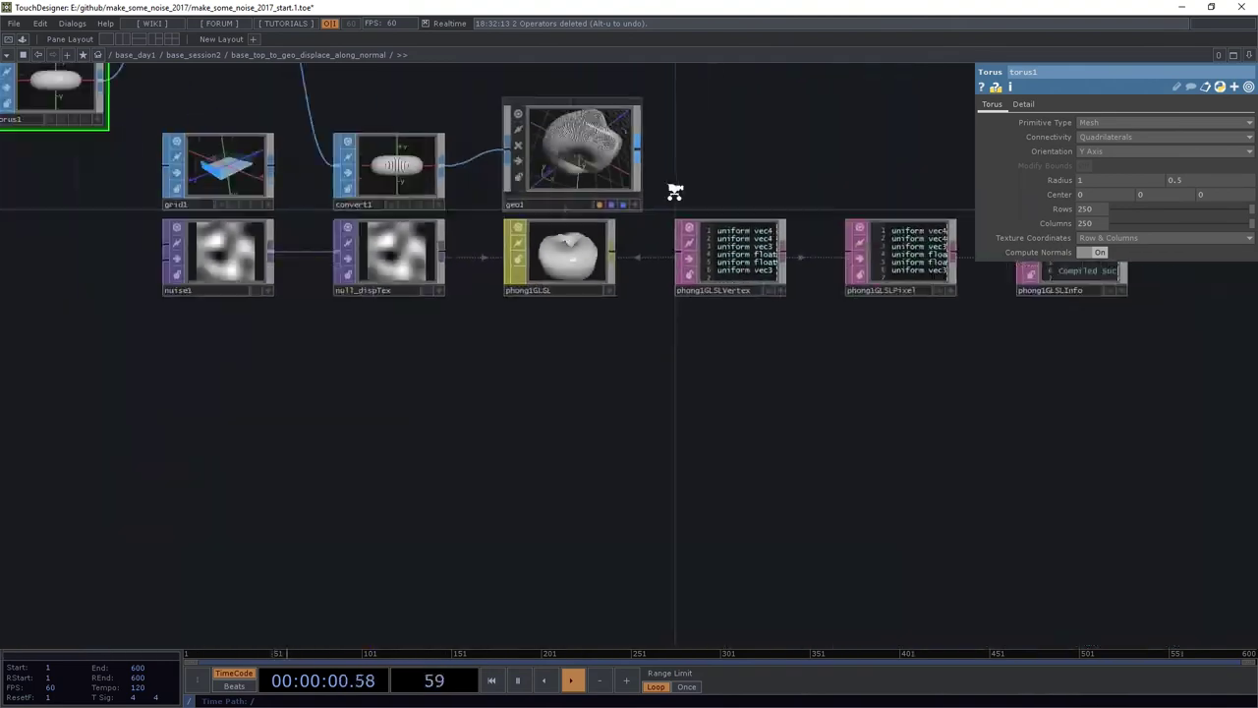
scroll(675, 191, down, 3)
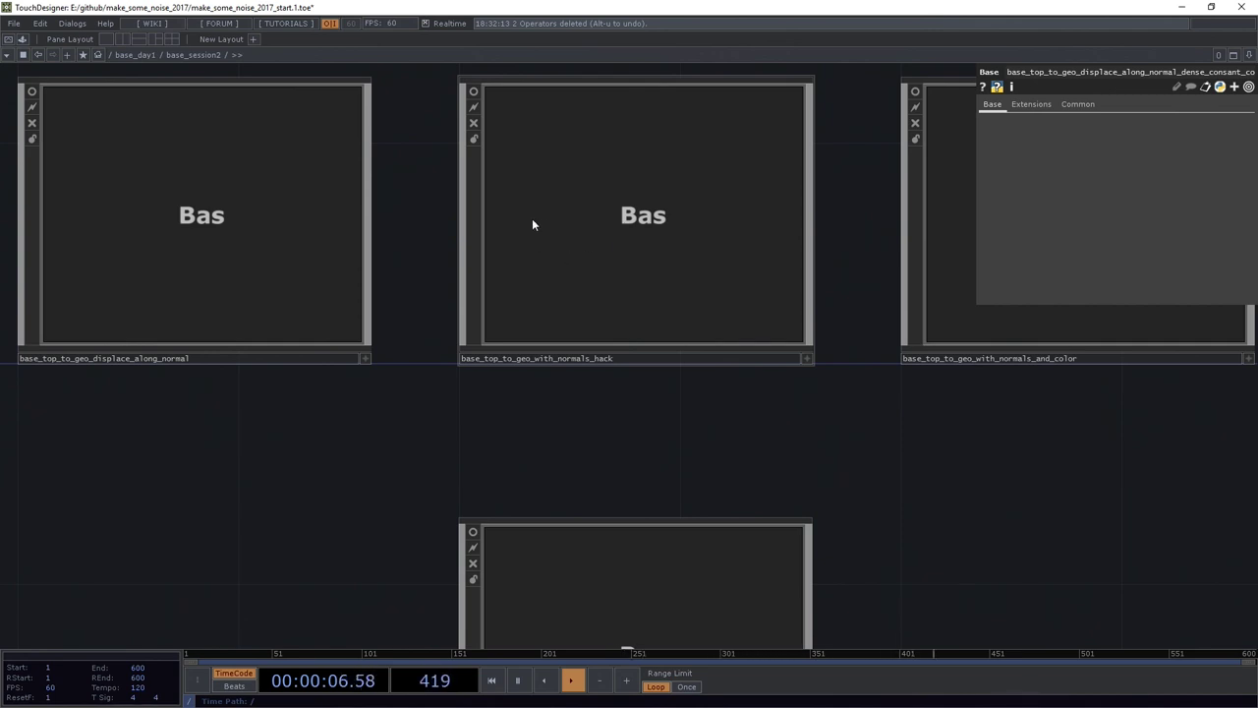
scroll(251, 214, up, 5)
scroll(459, 249, up, 3)
key(p)
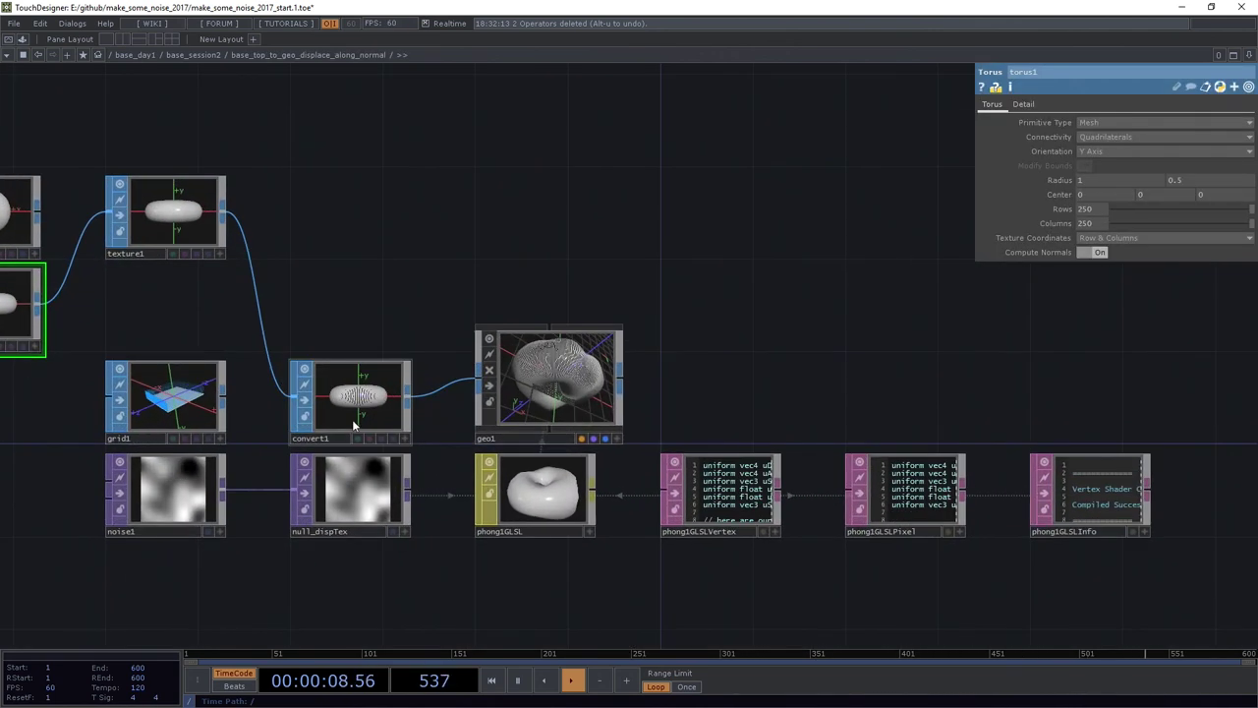
scroll(578, 373, up, 5)
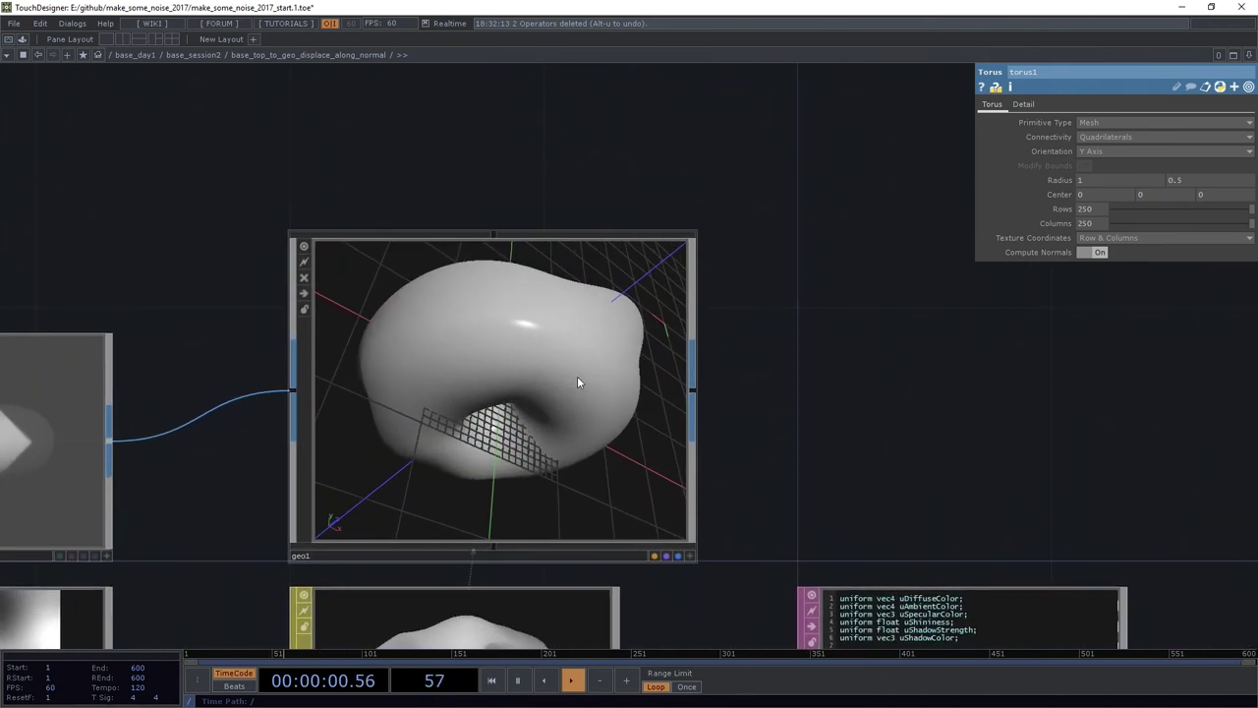
scroll(702, 365, up, 3)
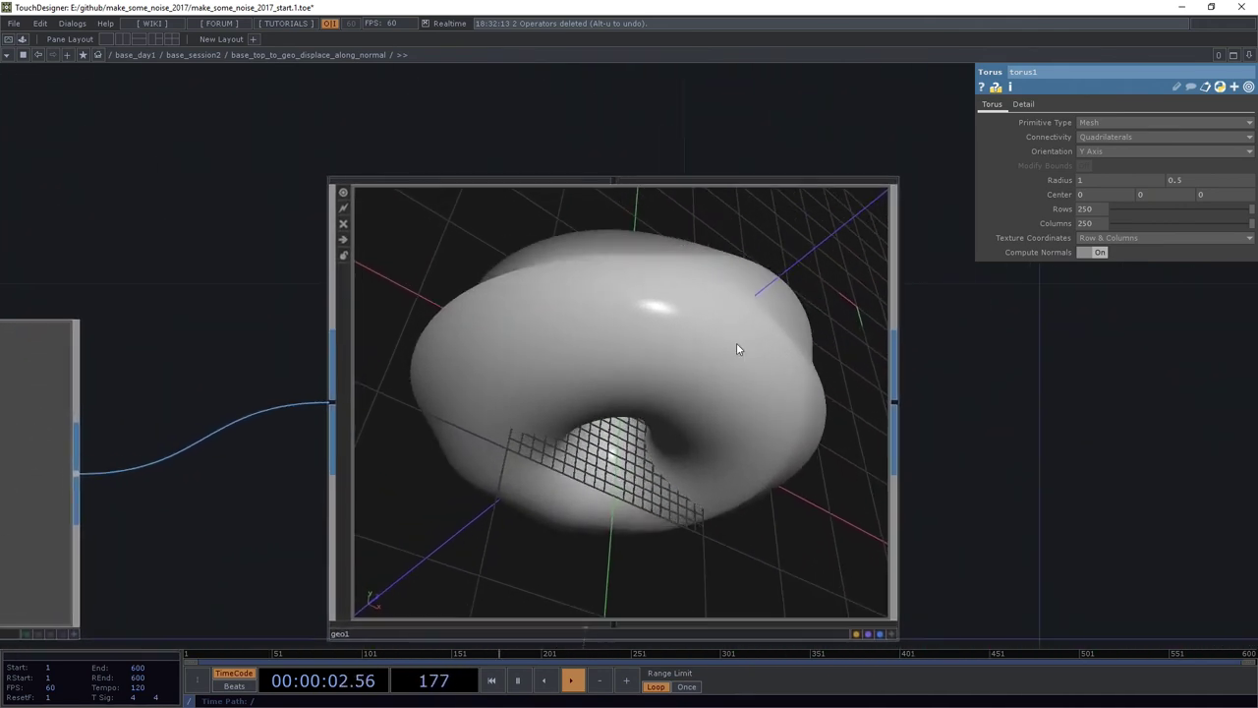
click(727, 318)
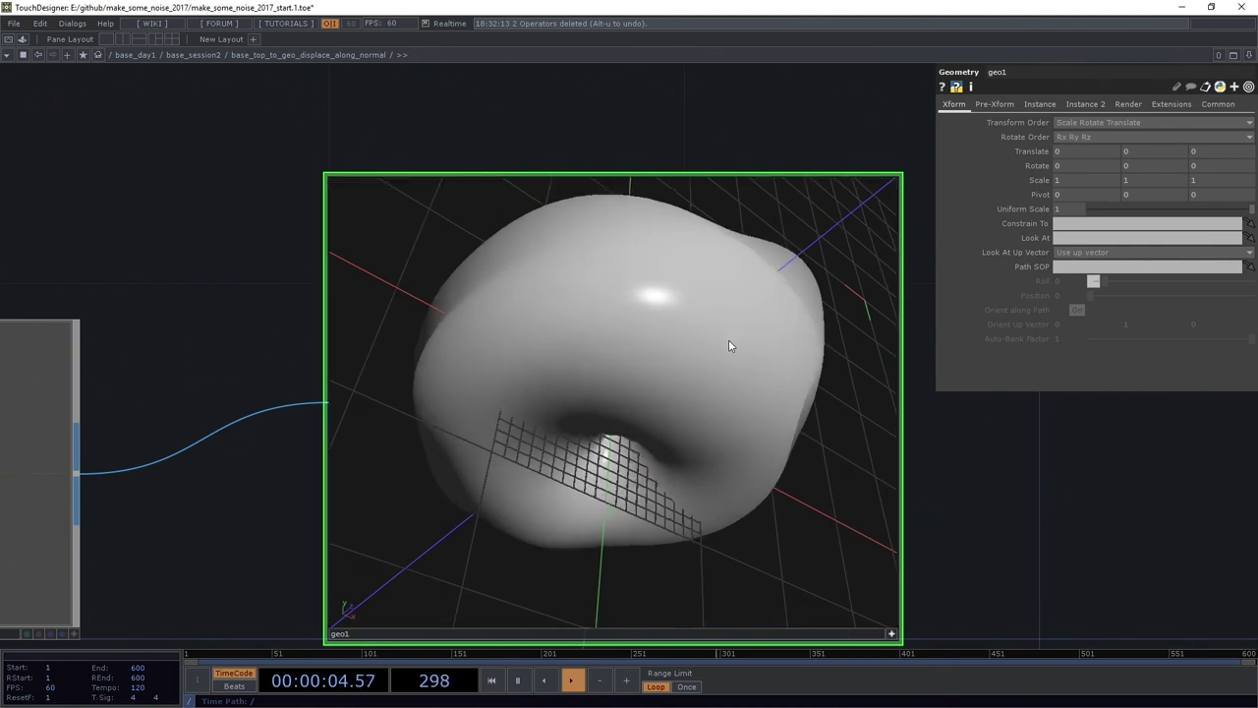
mouse_move(729, 339)
mouse_down()
mouse_move(659, 441)
mouse_move(674, 357)
mouse_move(656, 456)
mouse_move(590, 393)
mouse_move(592, 469)
mouse_move(587, 411)
mouse_up()
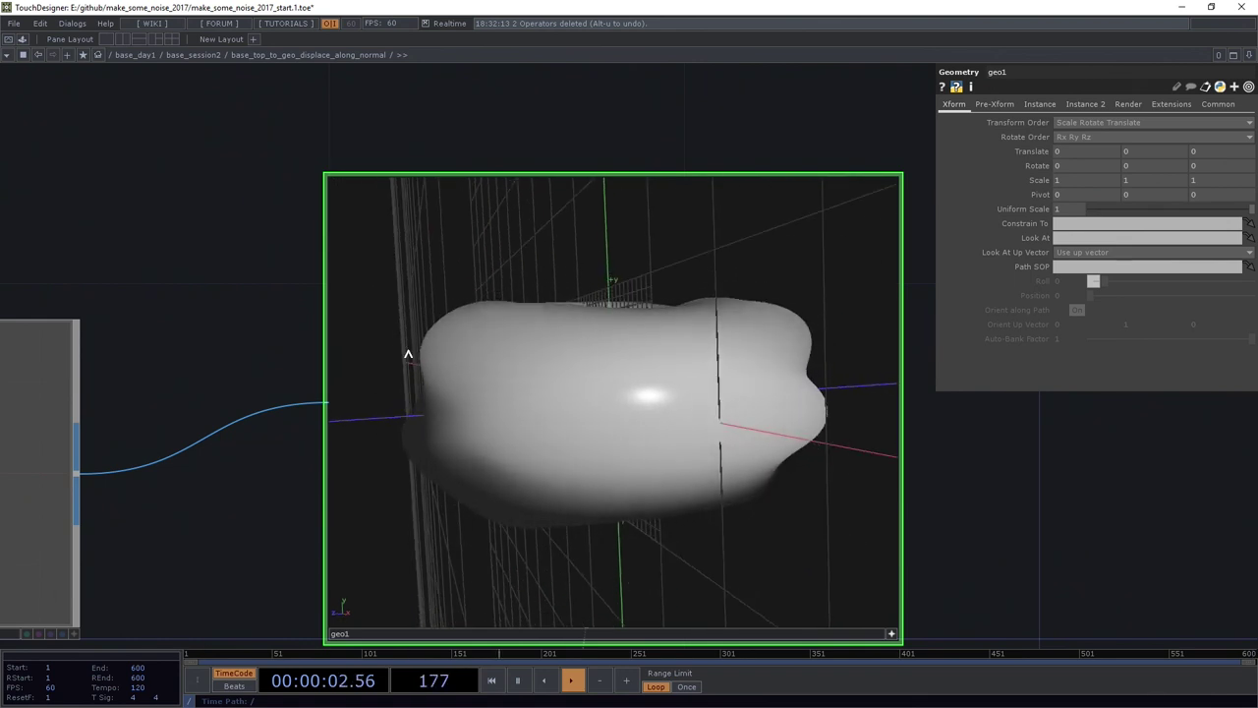
scroll(416, 413, down, 5)
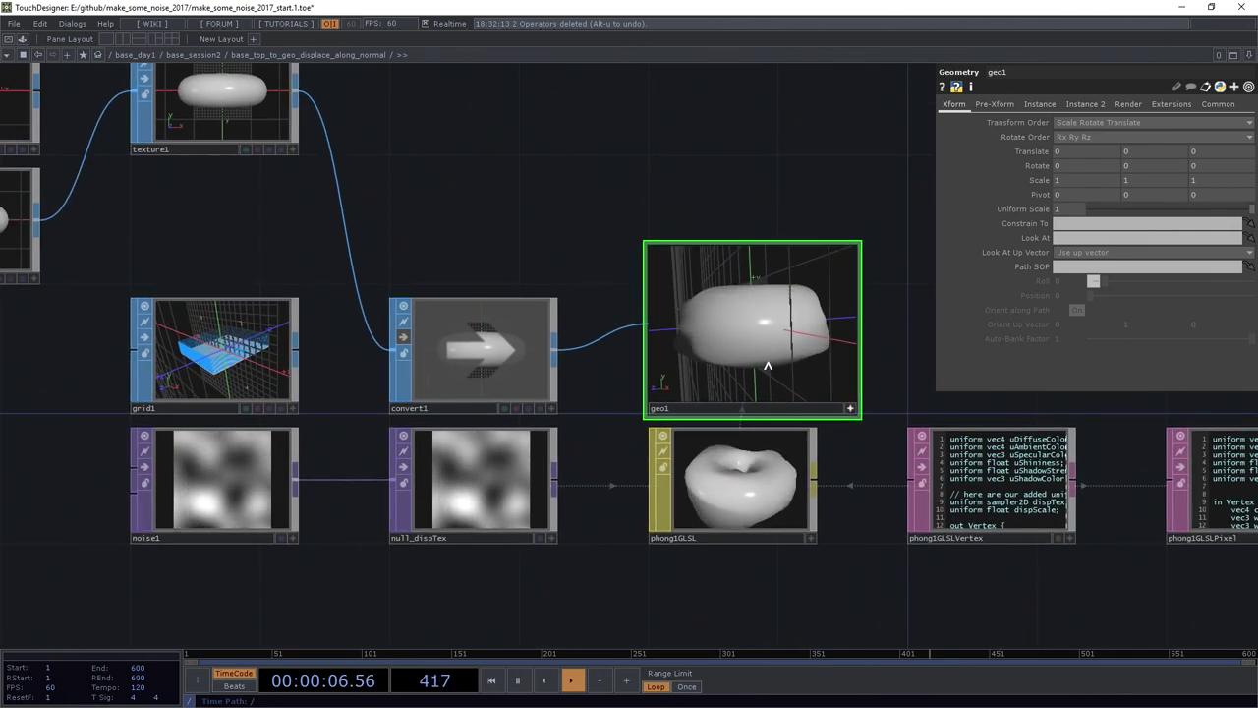
scroll(765, 359, up, 2)
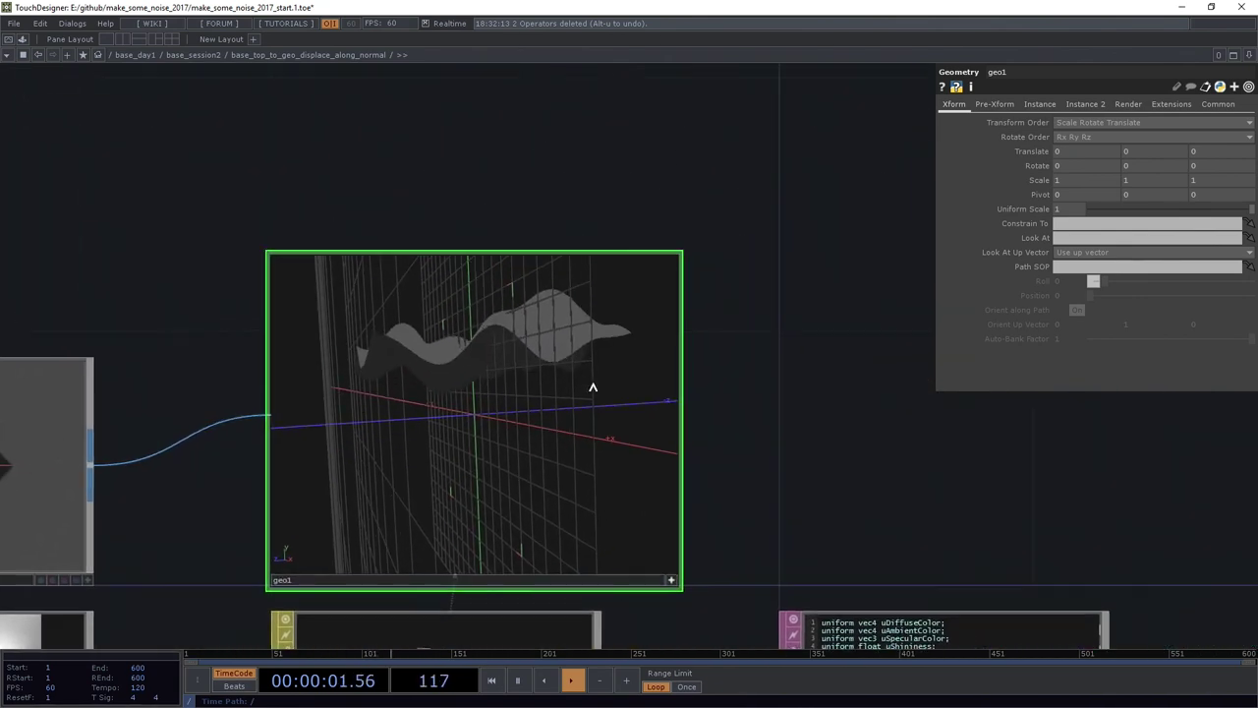
mouse_move(593, 388)
mouse_down()
mouse_move(574, 435)
mouse_move(768, 454)
mouse_up()
scroll(767, 453, up, 5)
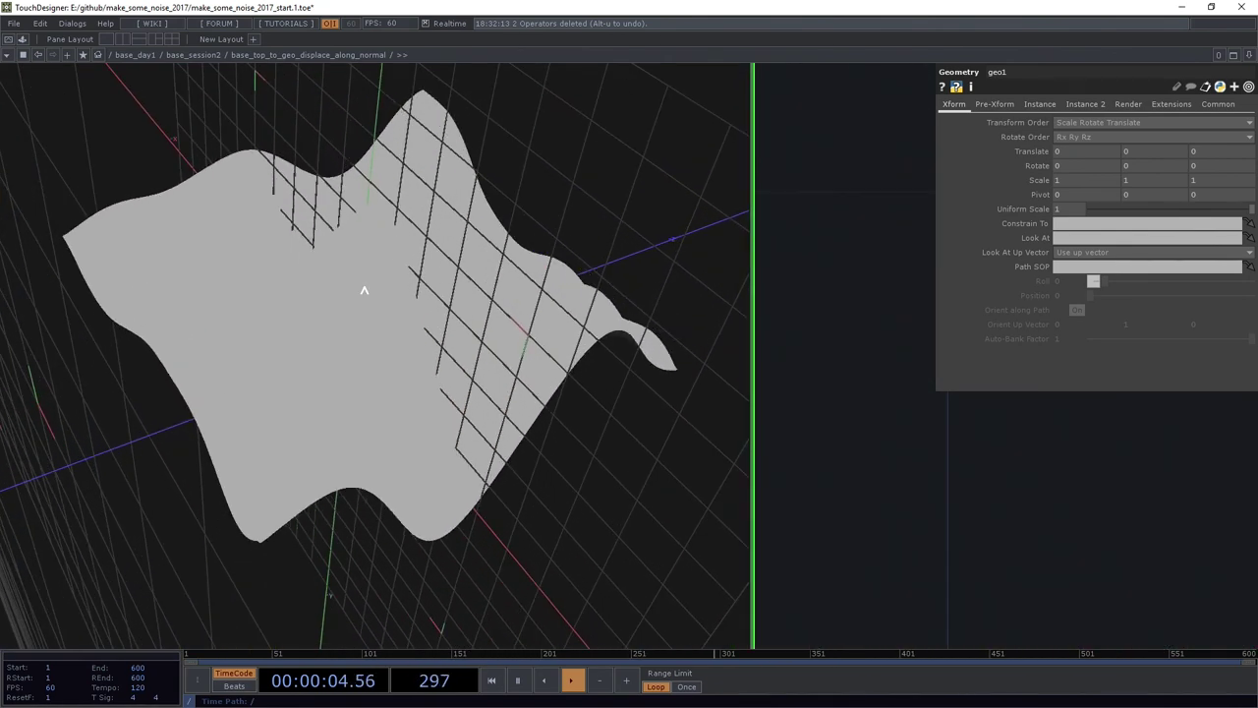
scroll(363, 290, down, 5)
key(Tab)
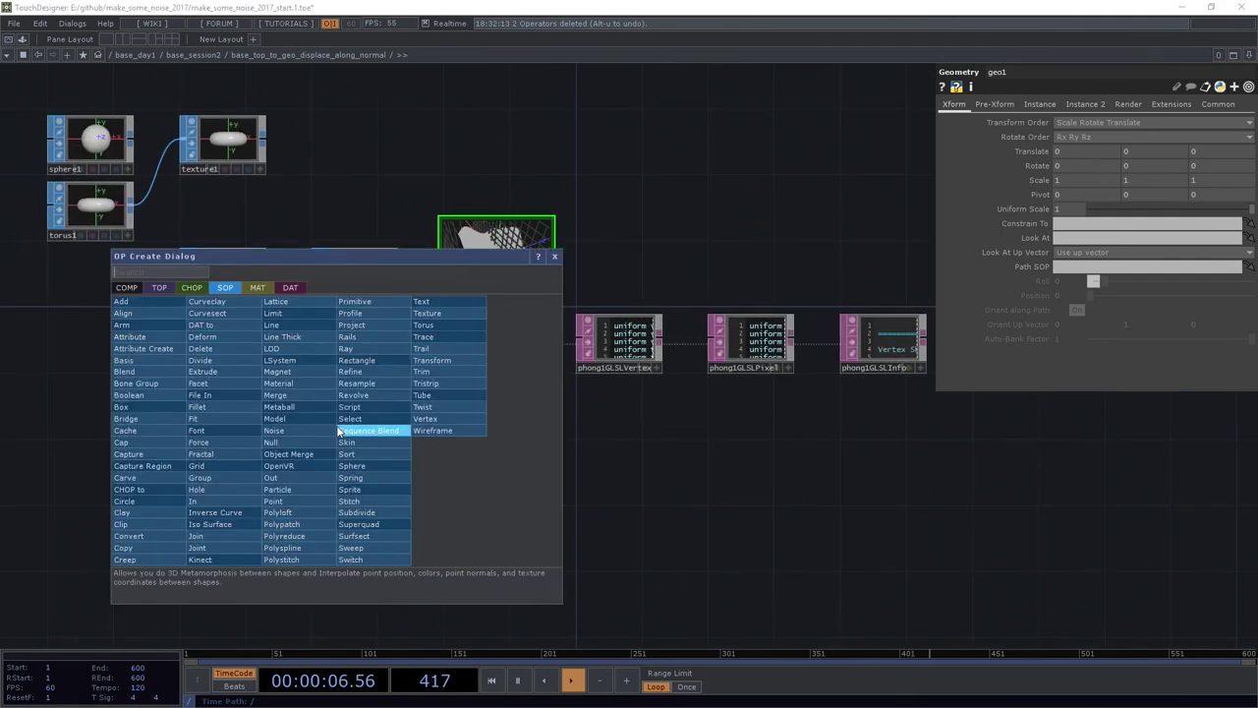
key(Escape)
key(Tab)
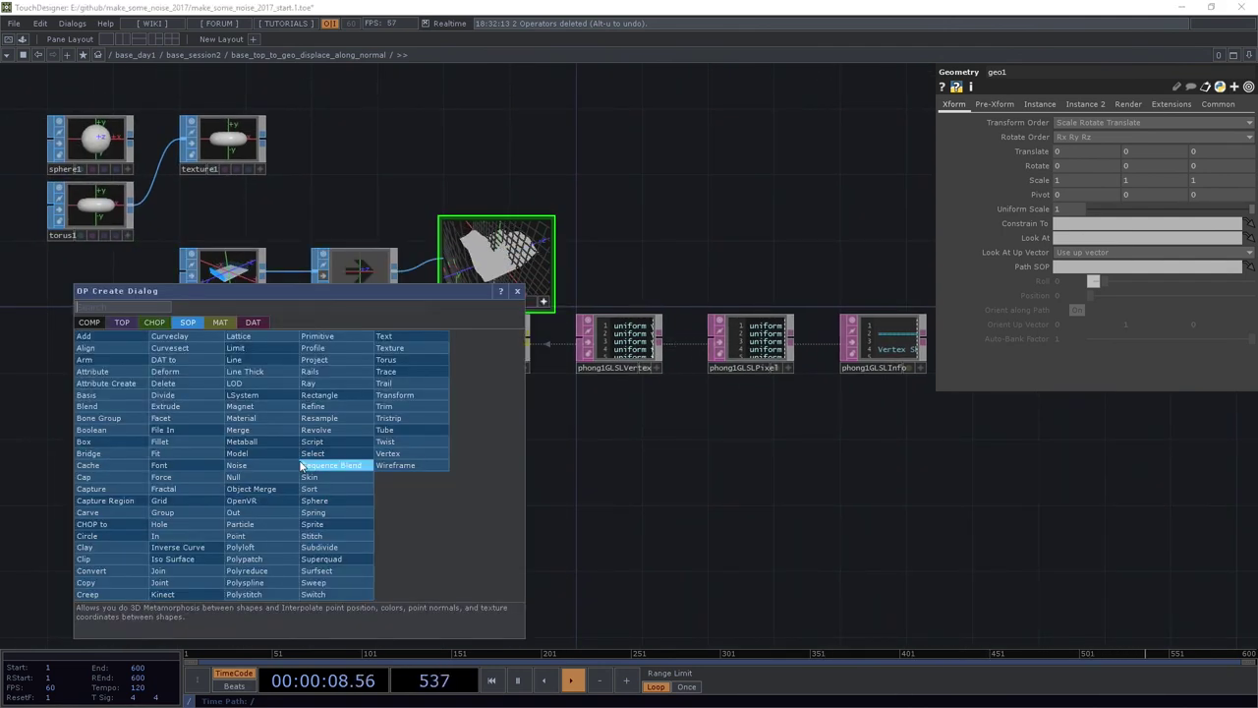
key(Tab)
key(Tab)
click(154, 321)
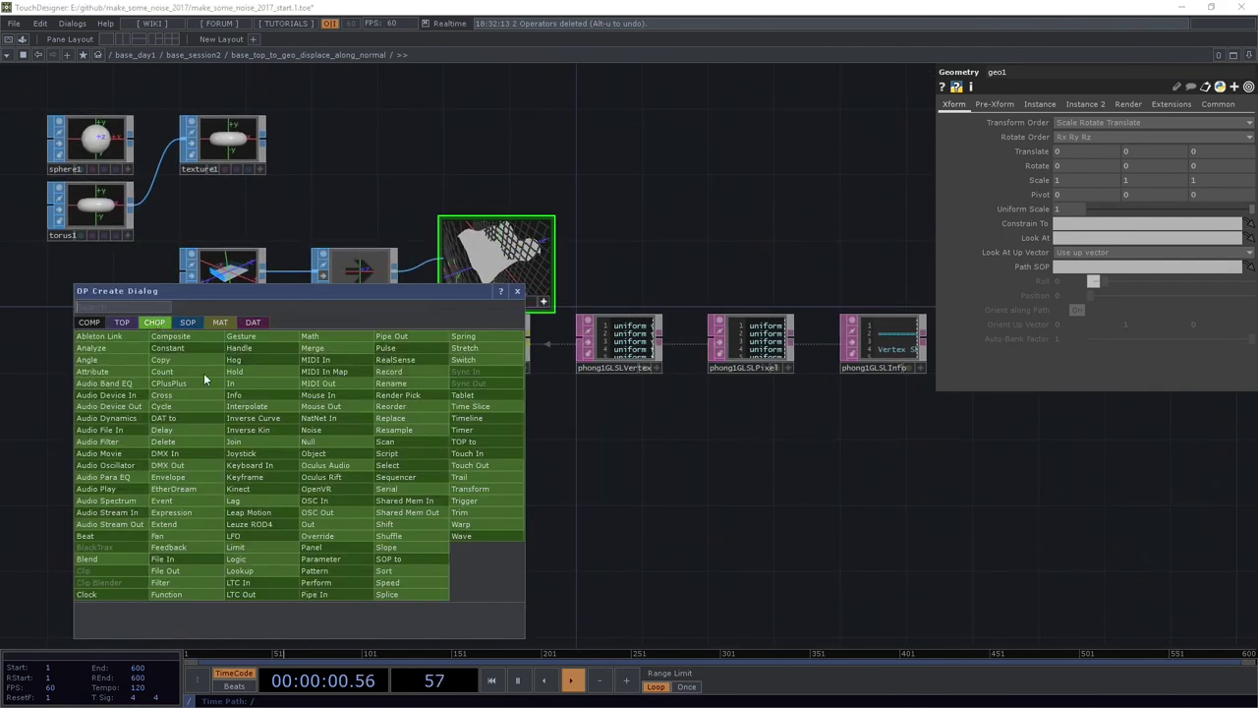
click(203, 372)
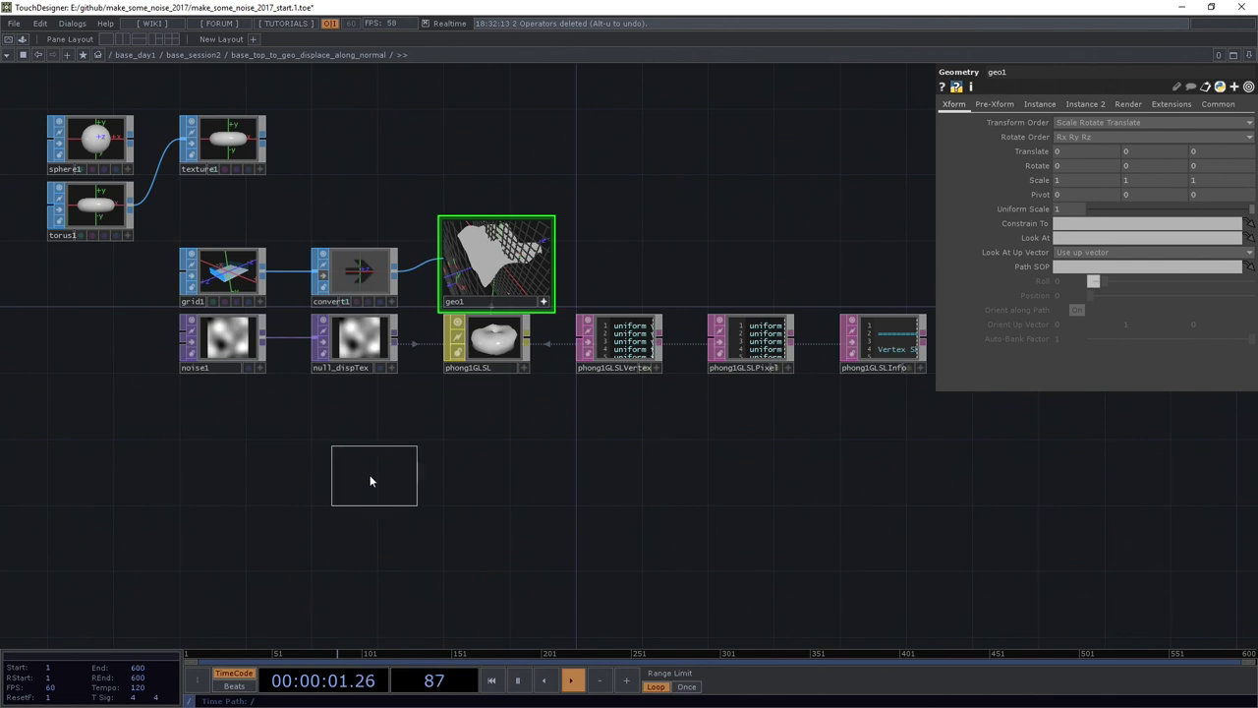
right_click(260, 339)
click(111, 197)
key(Escape)
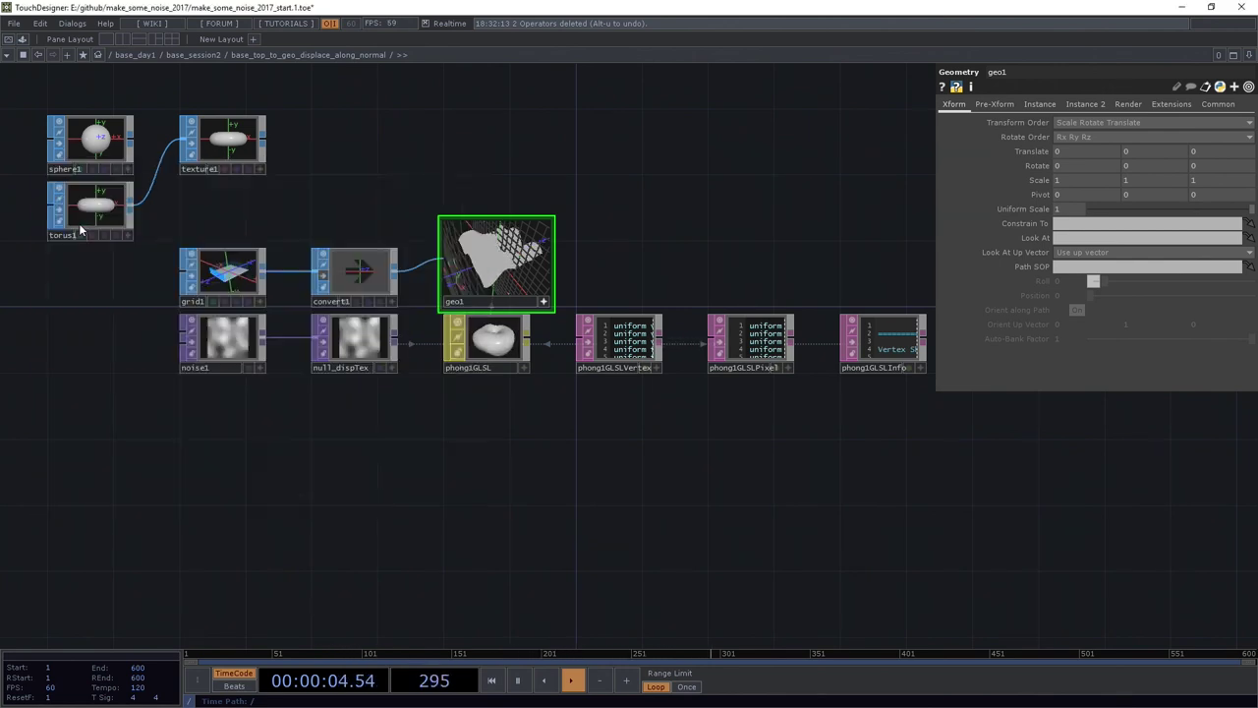
Step: Place topto1 below noise1 and inspect the noise1 and grid1 settings
click(378, 471)
click(195, 341)
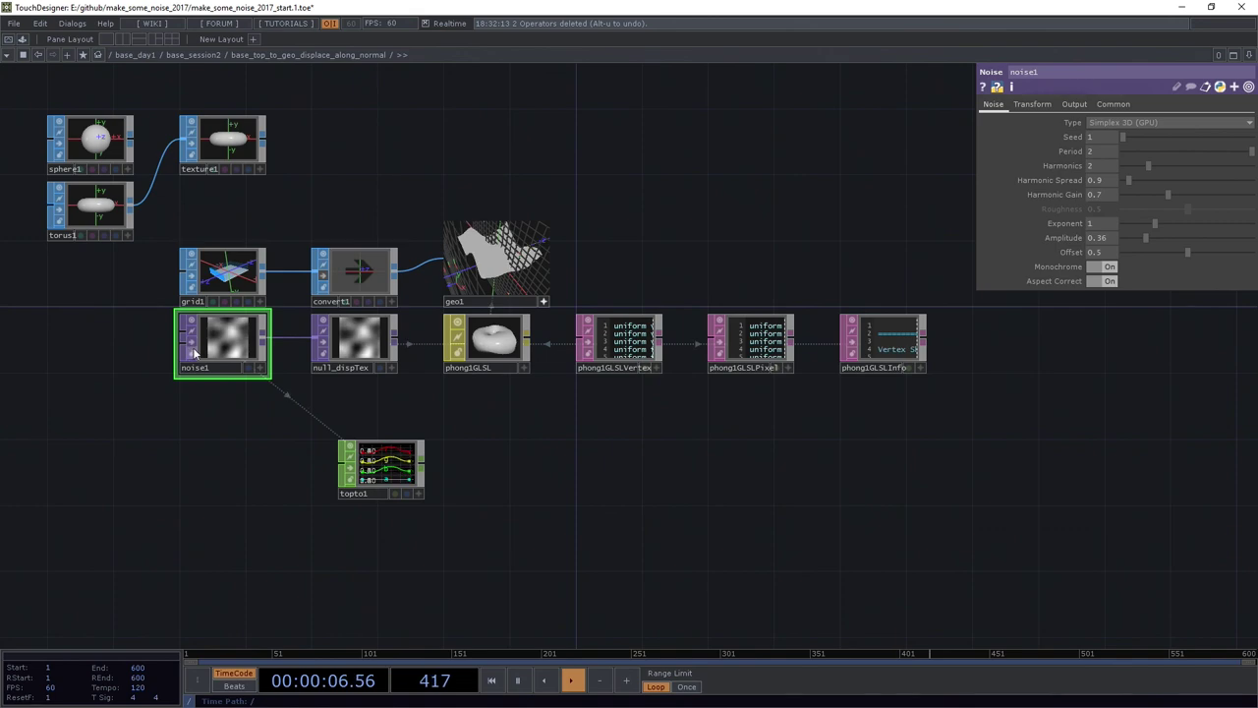
scroll(293, 381, up, 3)
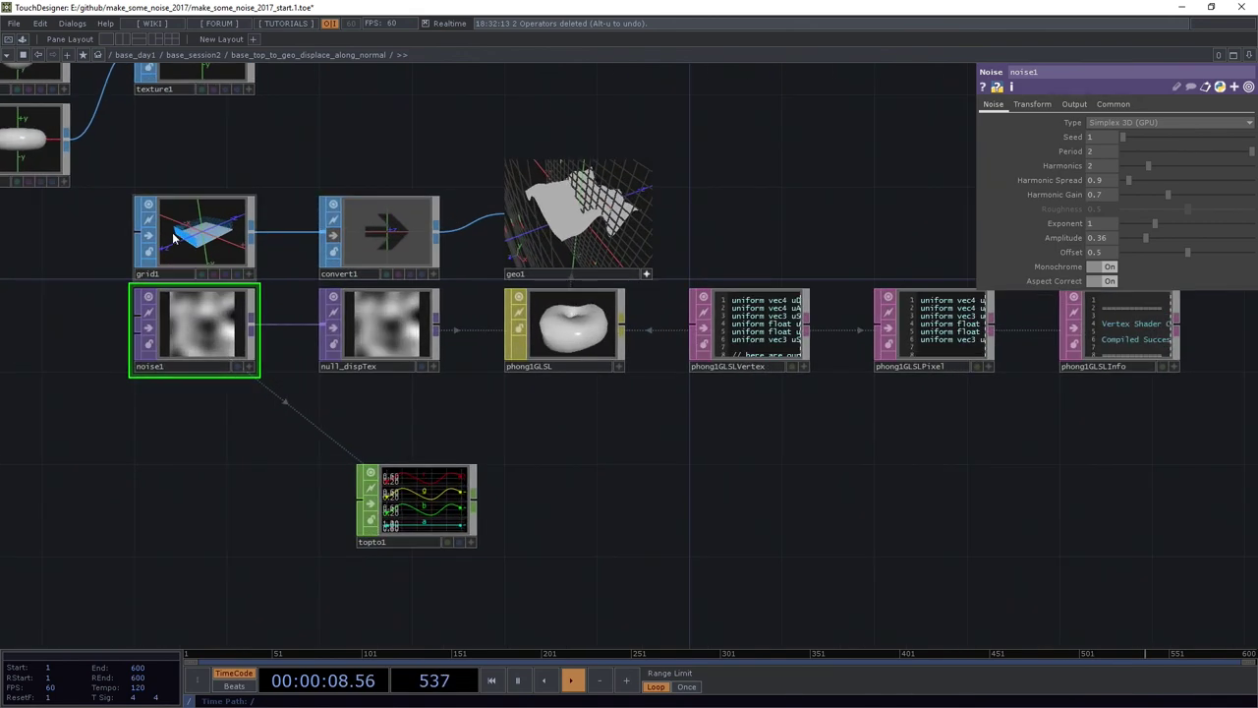
middle_click(173, 237)
click(190, 236)
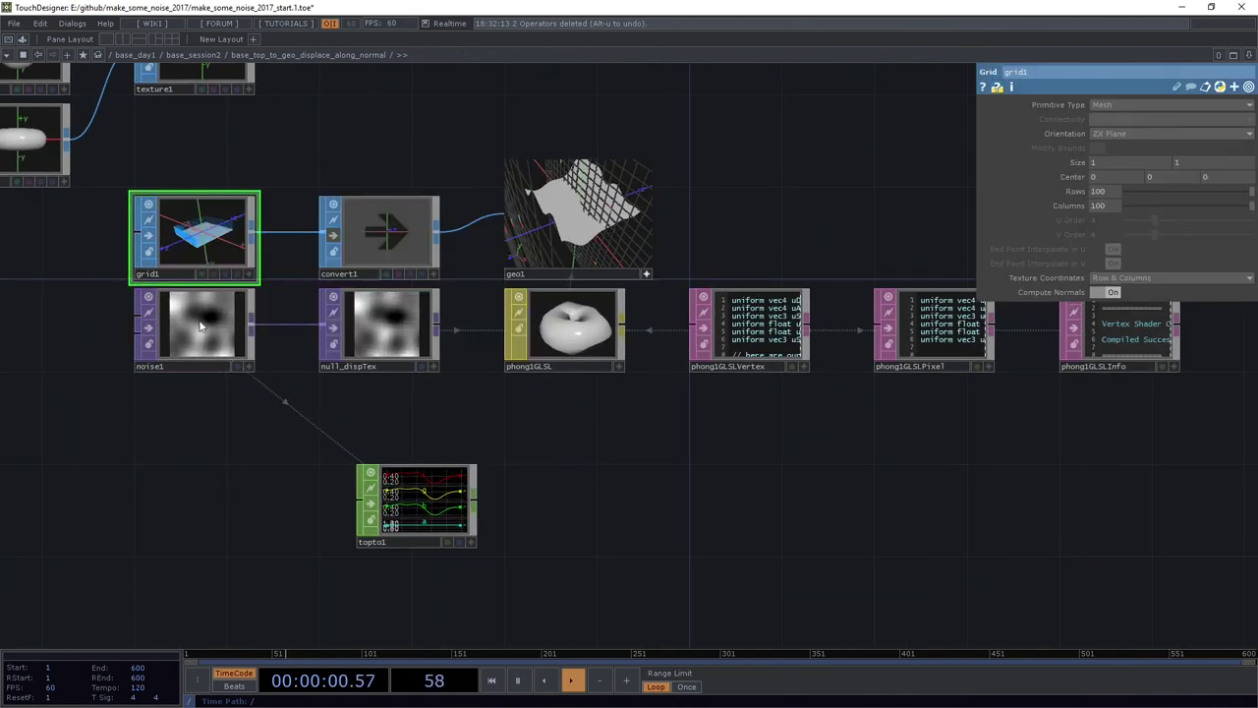
scroll(399, 506, up, 2)
Step: Clear topto1's Green, Blue and Alpha fields so only red is sampled
click(425, 485)
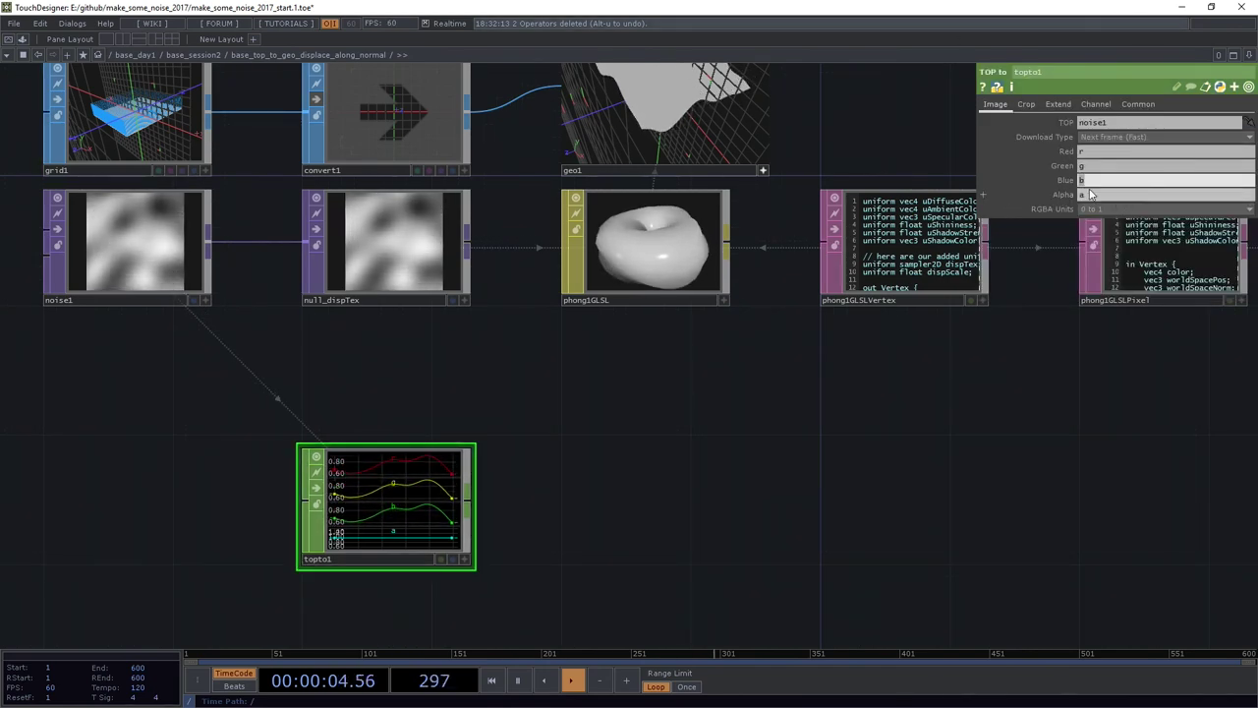
key(Delete)
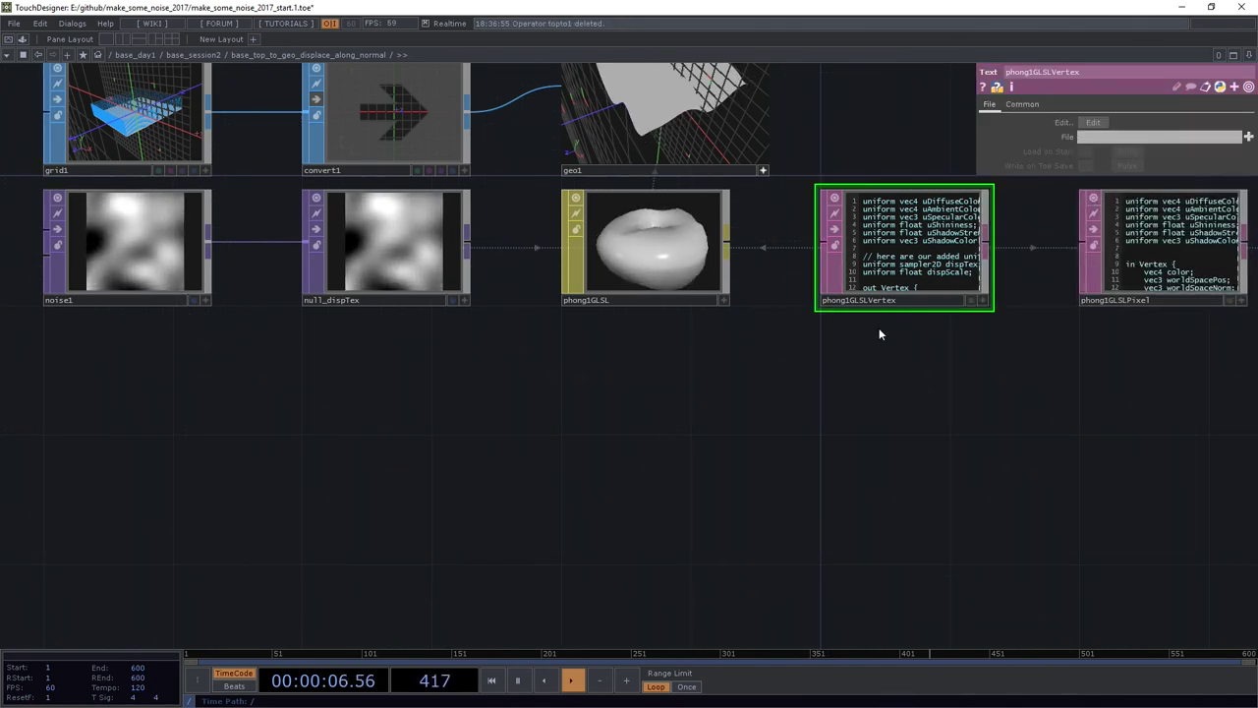
key(ctrl+z)
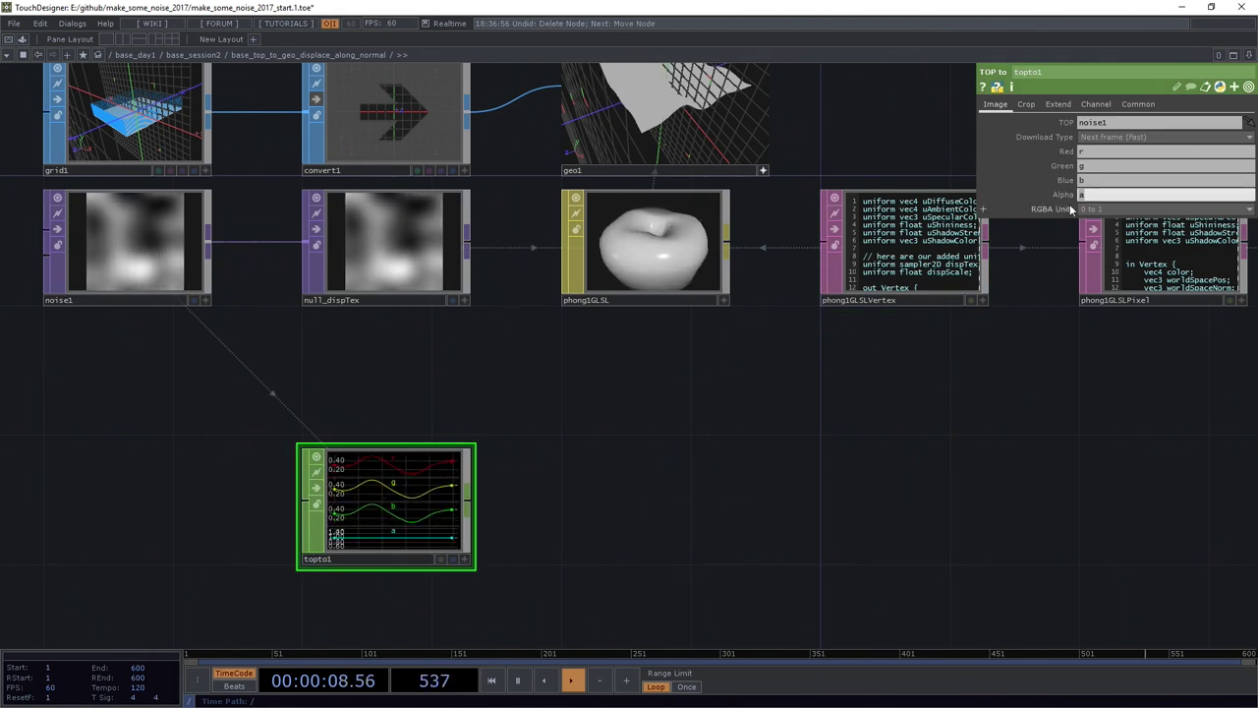
key(BackSpace)
key(shift+Tab)
key(BackSpace)
key(shift+Tab)
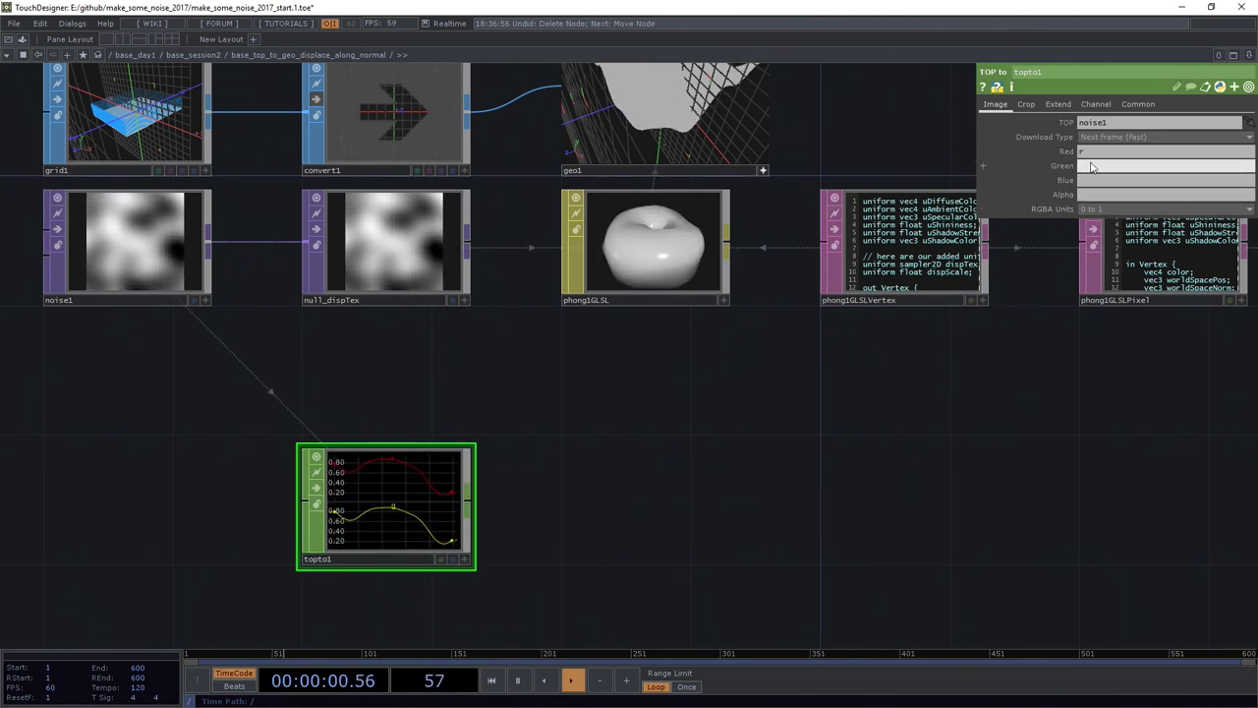
key(Right)
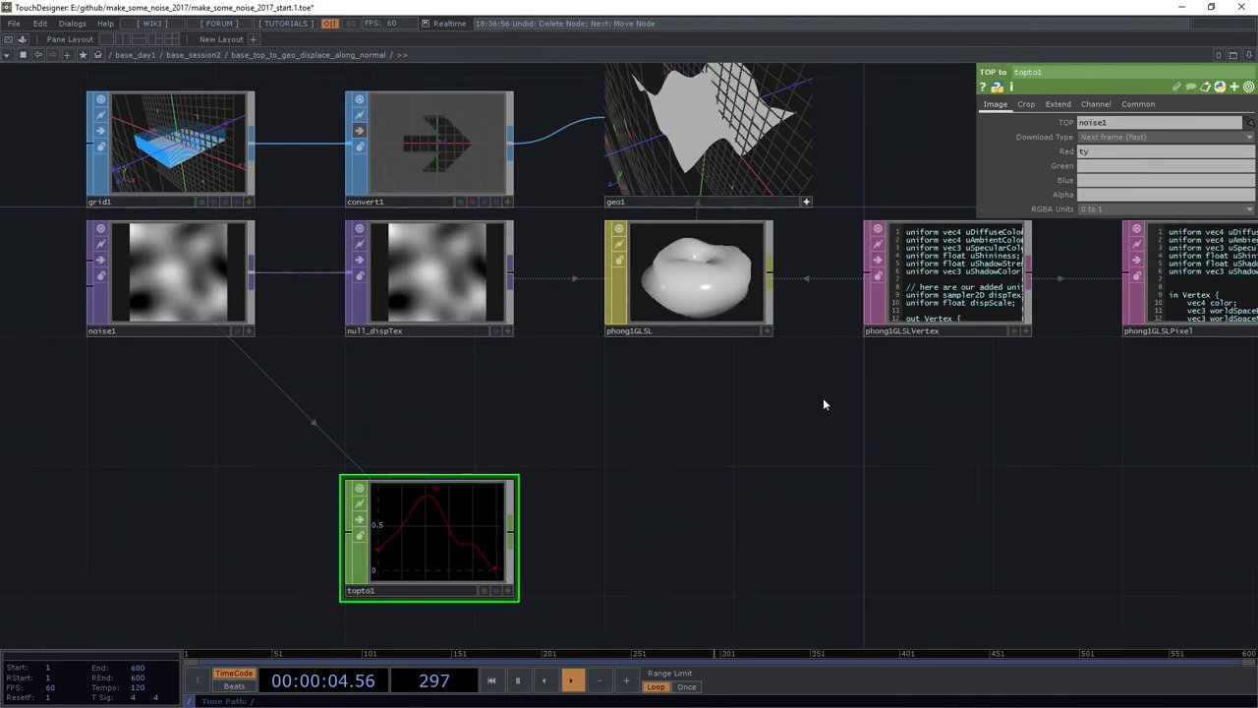
Step: Set topto1's Crop to Full Image
scroll(823, 397, up, 3)
scroll(777, 172, down, 3)
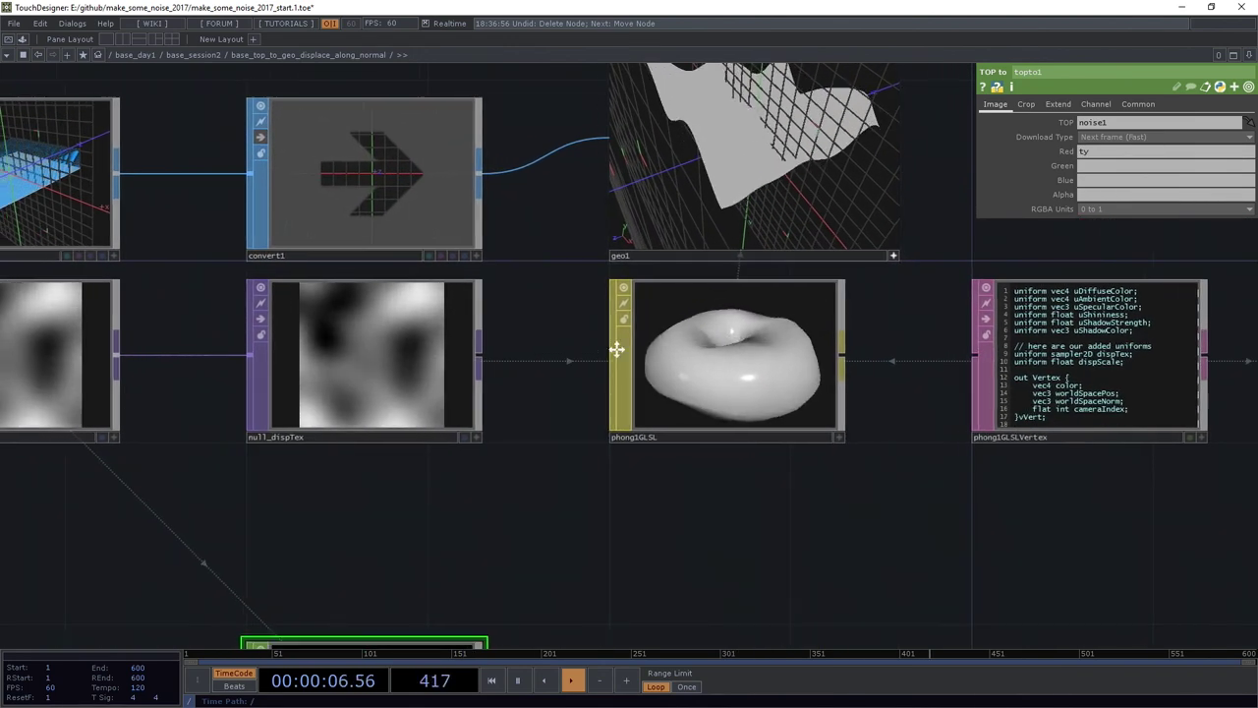
click(1025, 104)
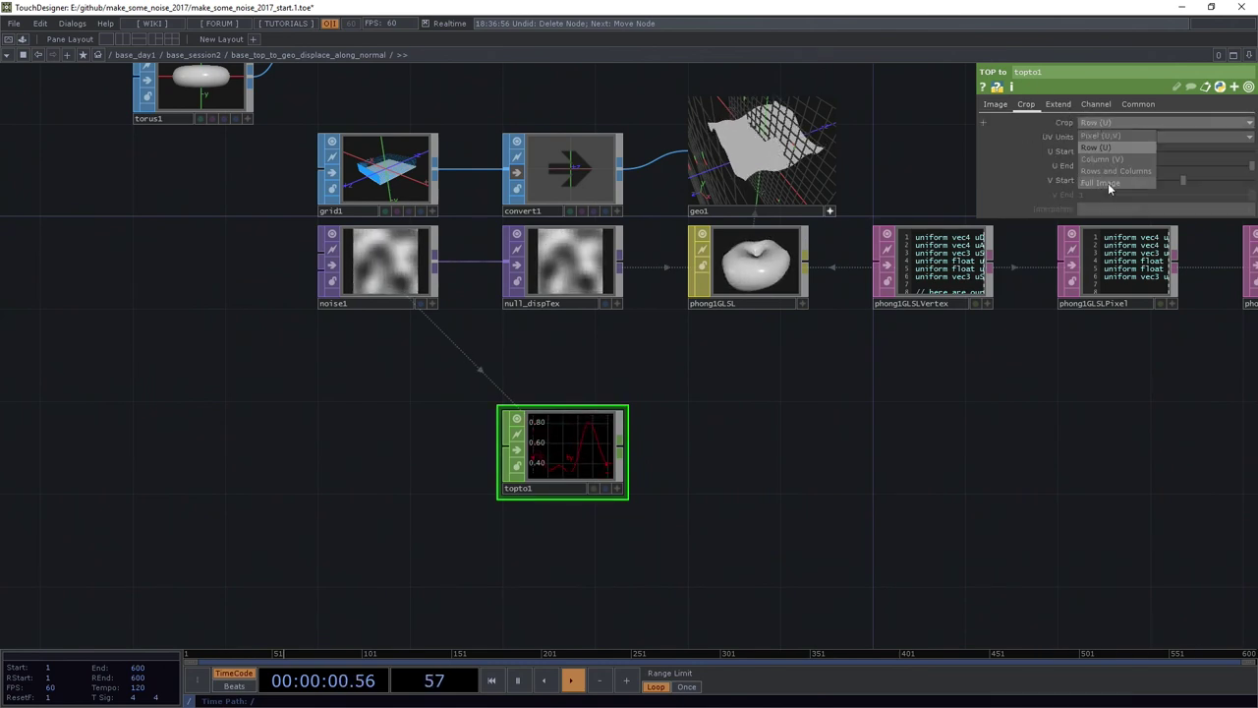
click(1108, 183)
scroll(732, 439, up, 3)
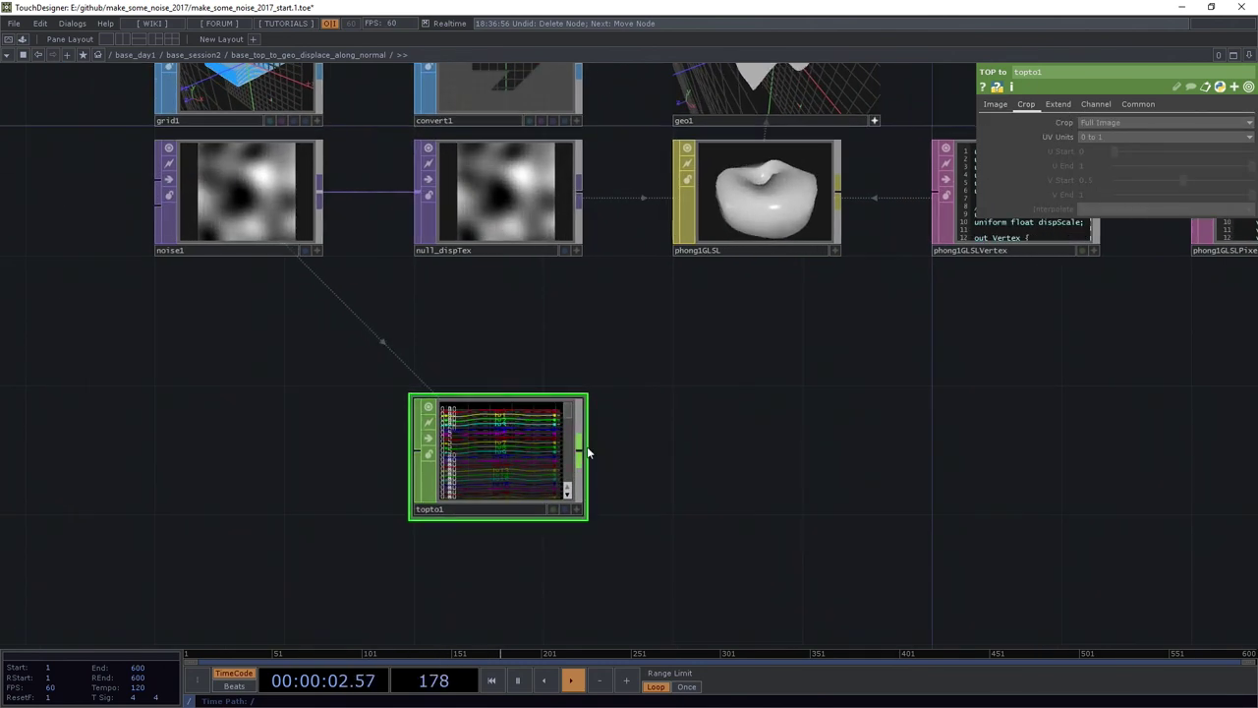
right_click(593, 452)
key(u)
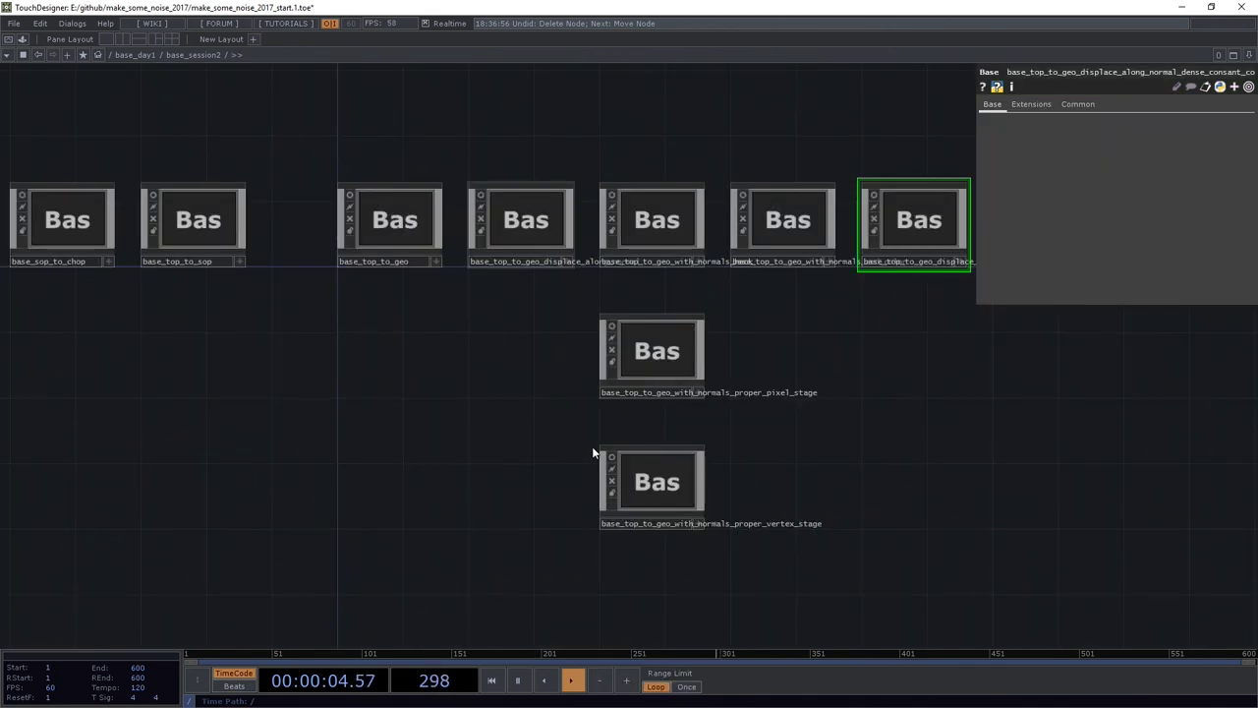
key(i)
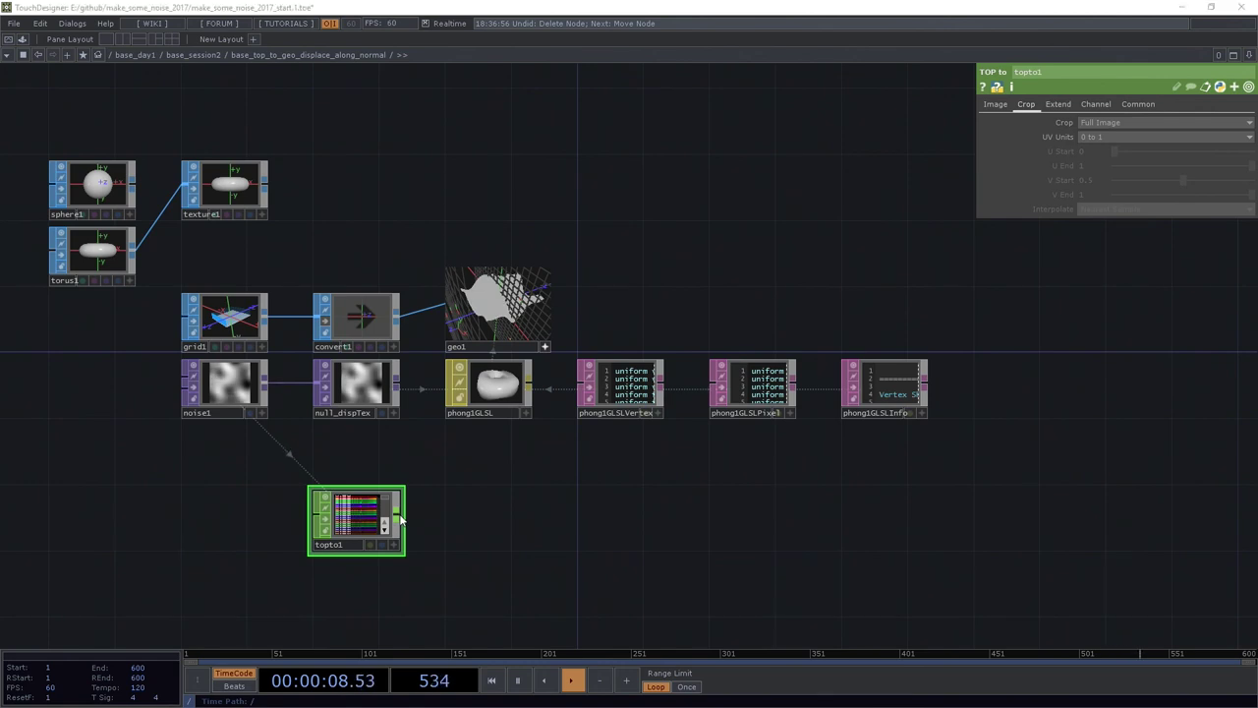
Step: Add shuffle1 after topto1 with Method set to Sequence Channels by Name
right_click(400, 519)
text(sf)
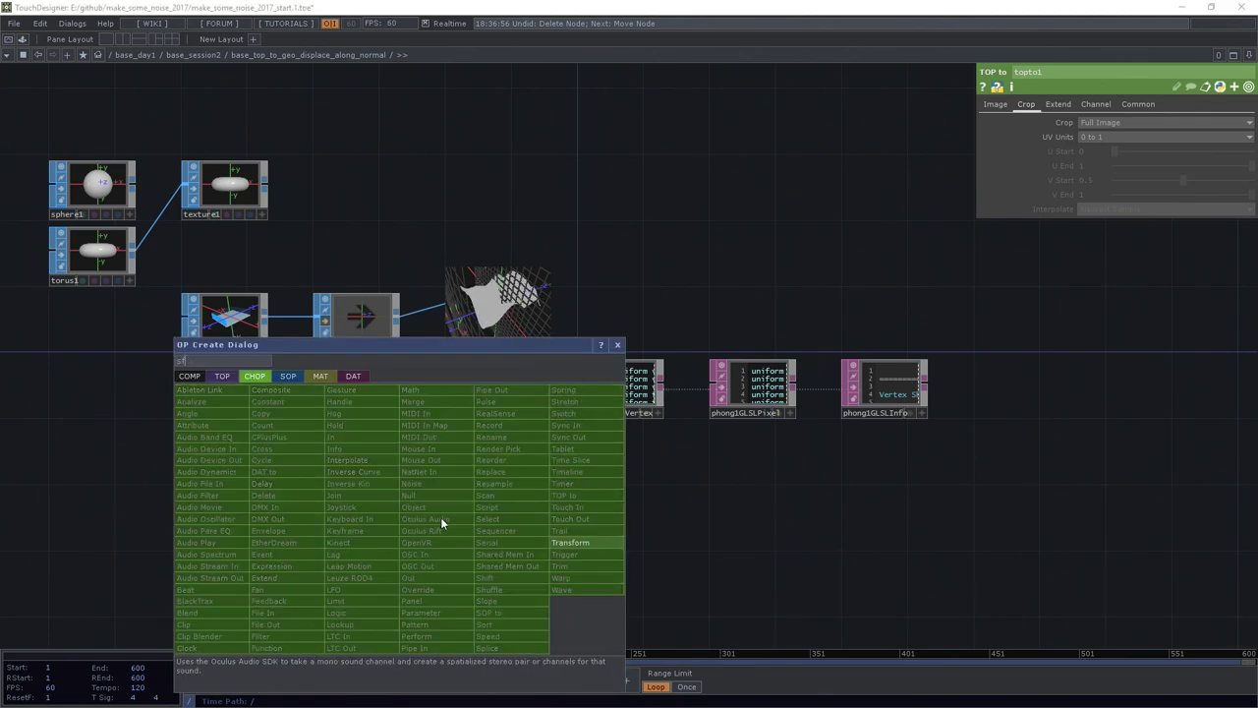
key(BackSpace)
text(hu)
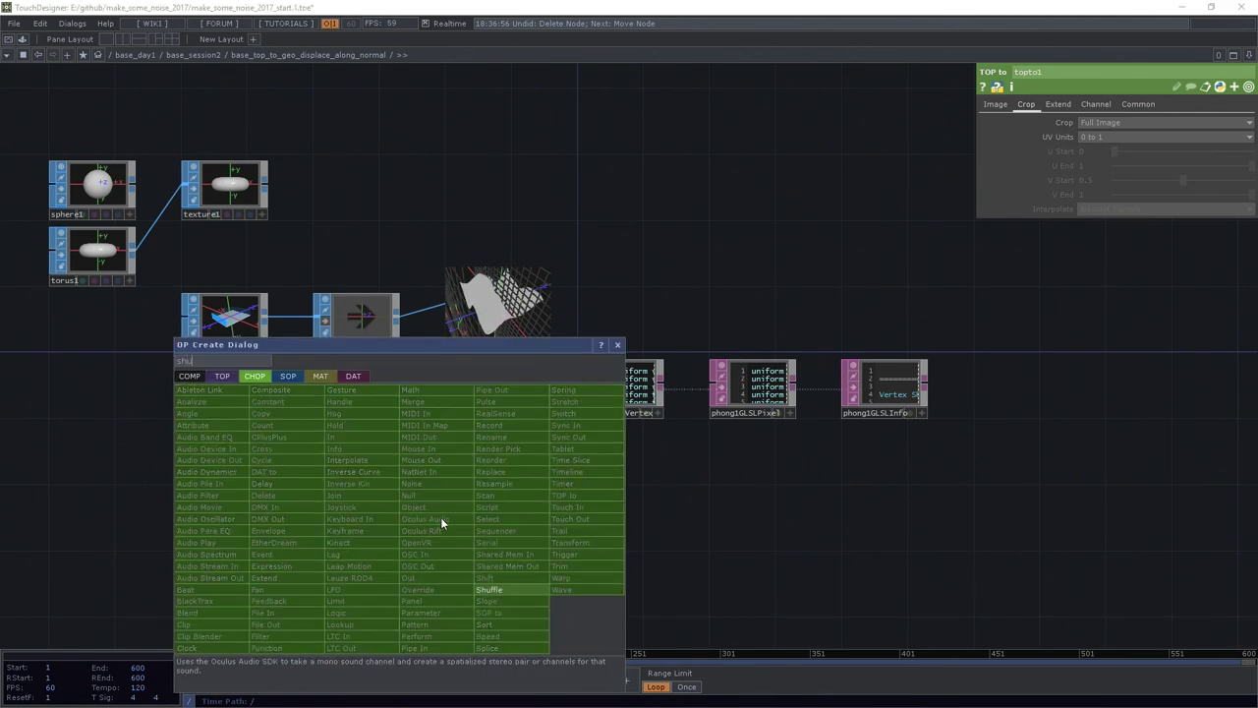
click(496, 588)
click(509, 533)
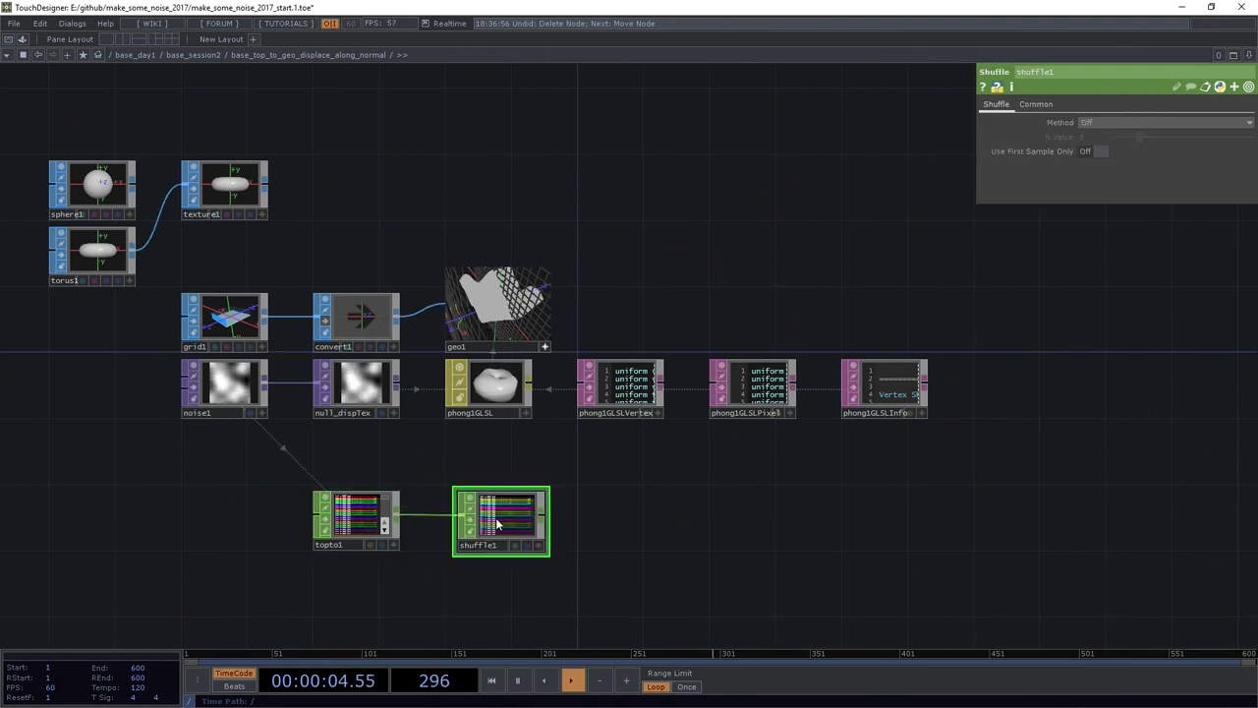
scroll(489, 504, up, 3)
drag(513, 526, 485, 526)
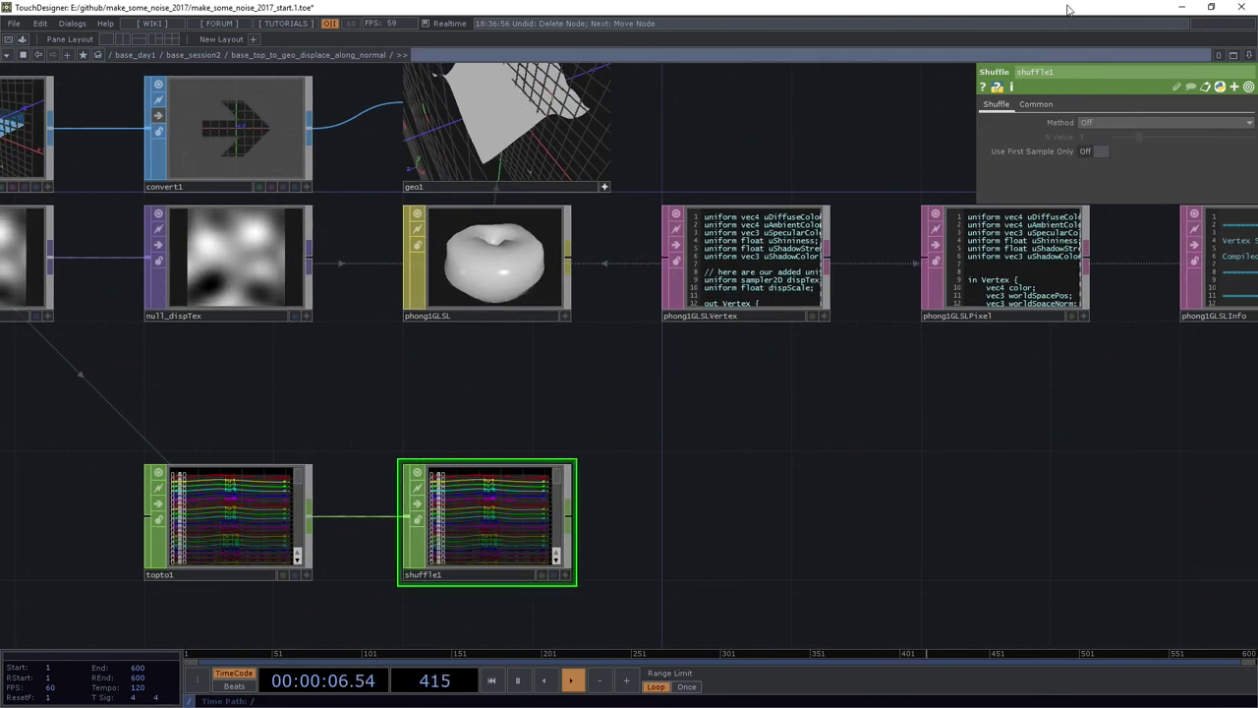
click(1118, 120)
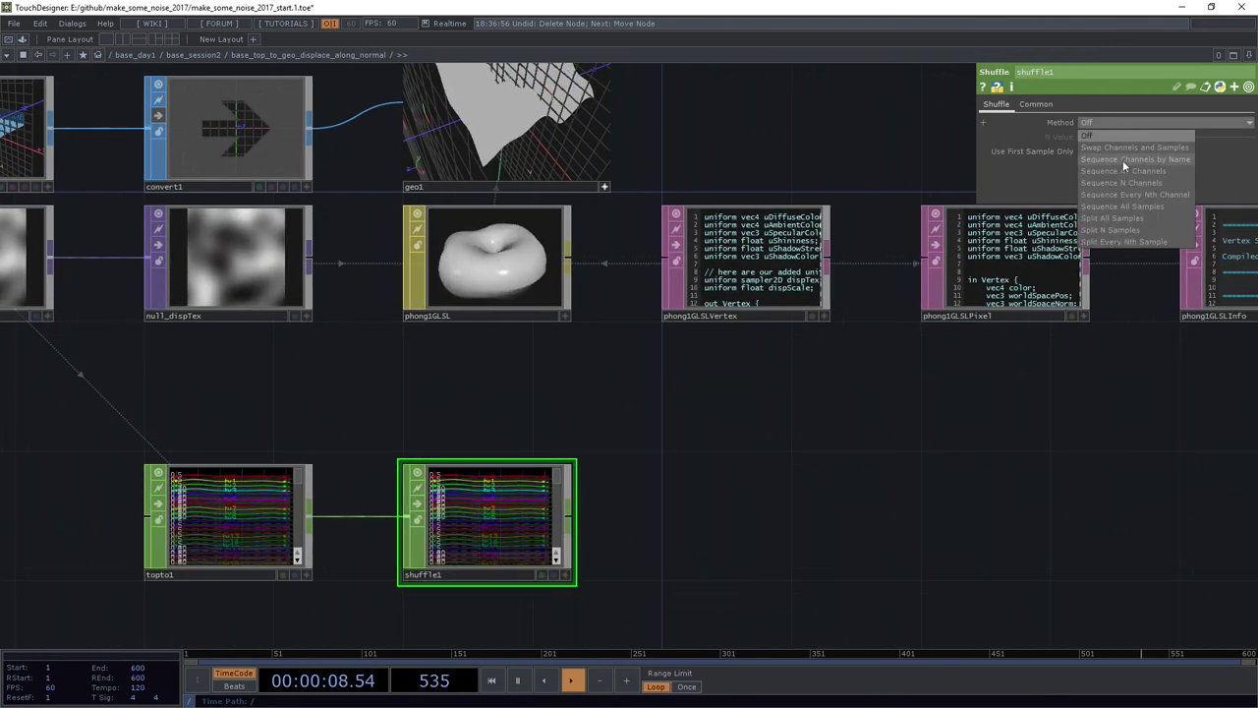
click(1125, 161)
scroll(500, 442, down, 3)
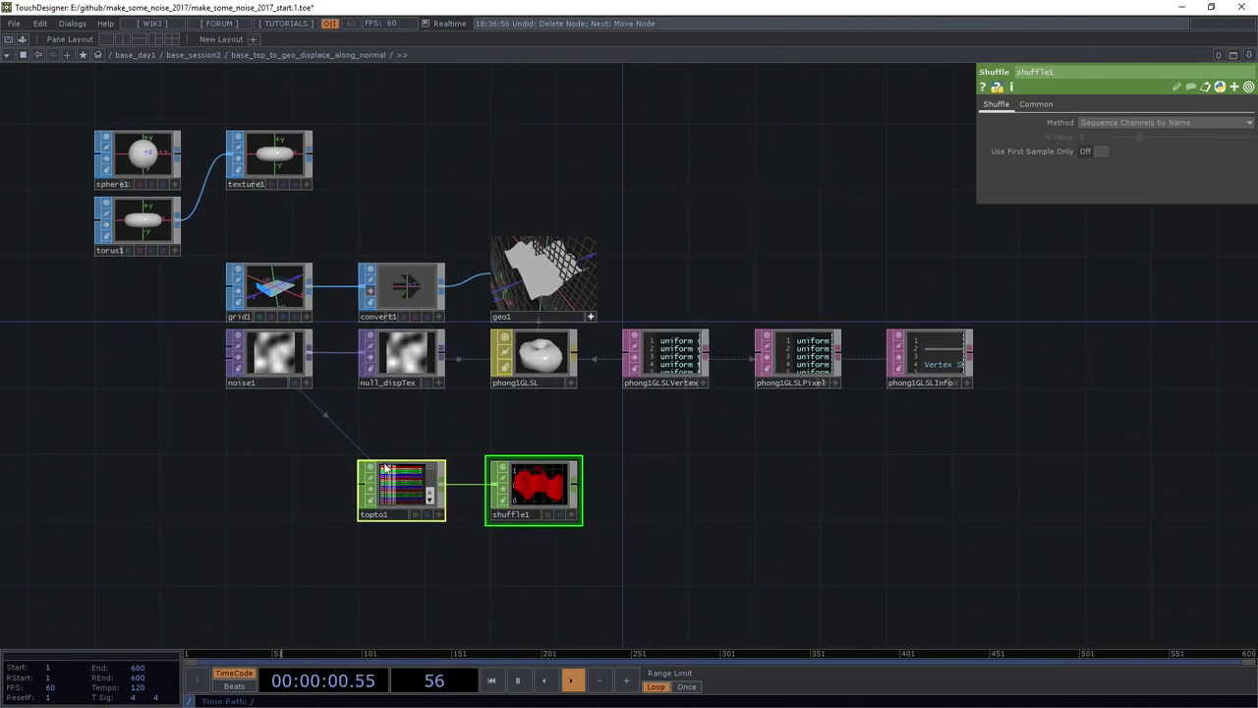
Step: Move topto1 and shuffle1 further down and left in the network
key(ctrl+c)
key(ctrl+v)
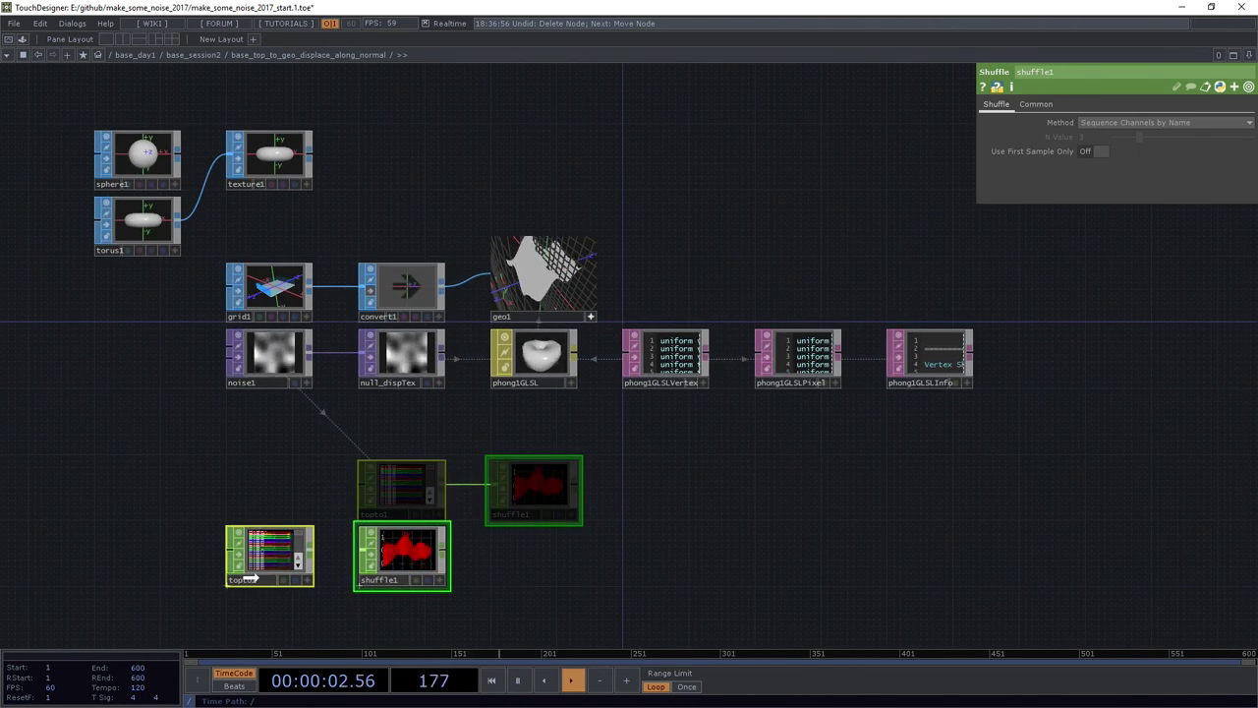
click(246, 579)
Step: Add a CHOP to SOP node, chopto1, fed by grid1 and placed above shuffle1
right_click(311, 285)
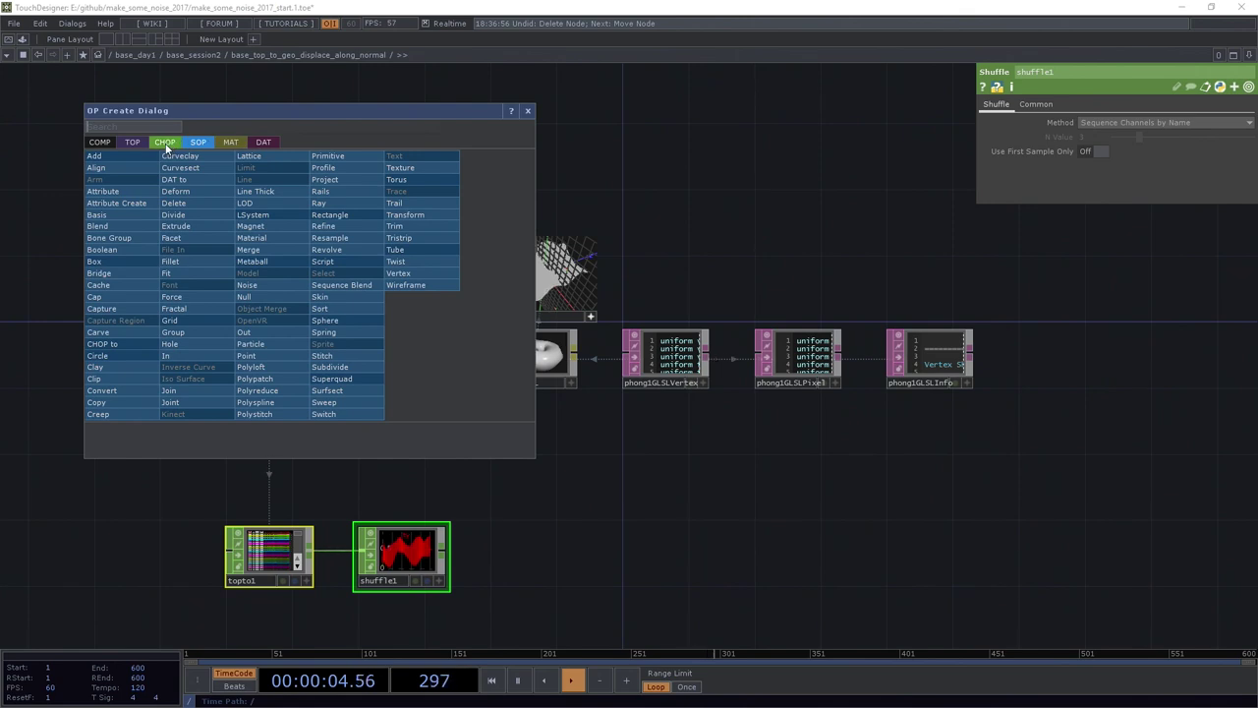
text(ch)
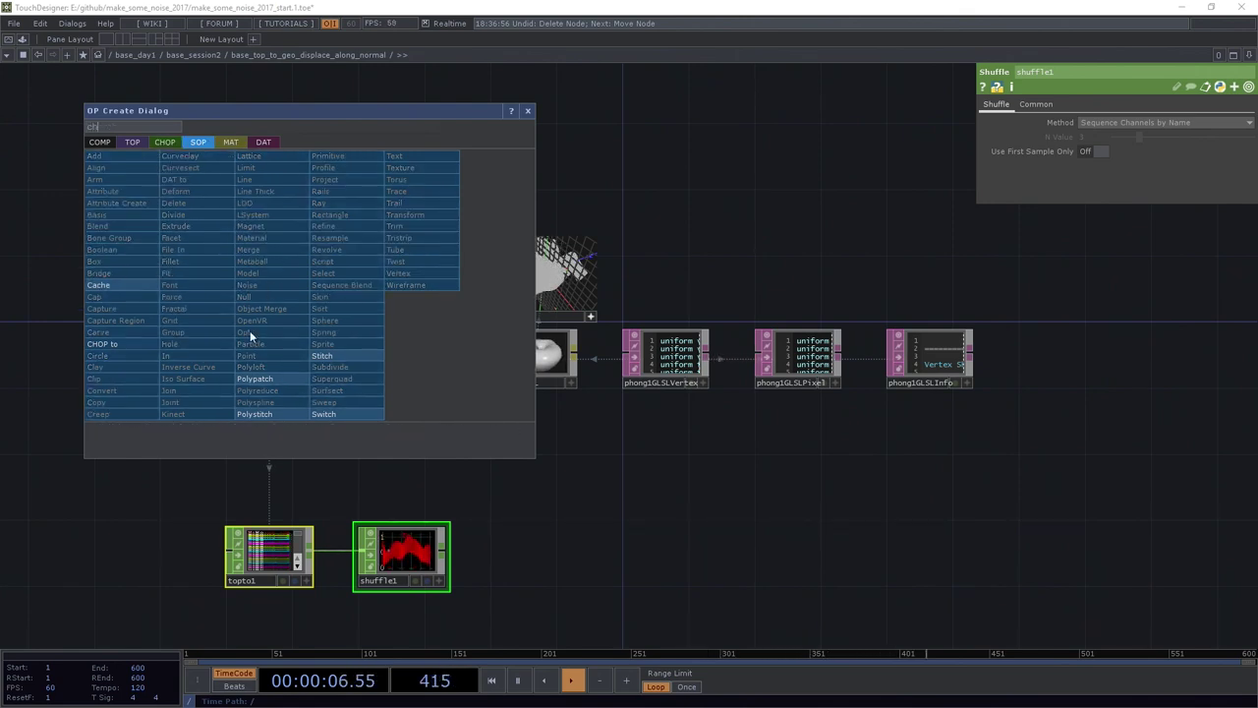
click(124, 343)
click(433, 480)
scroll(330, 482, up, 4)
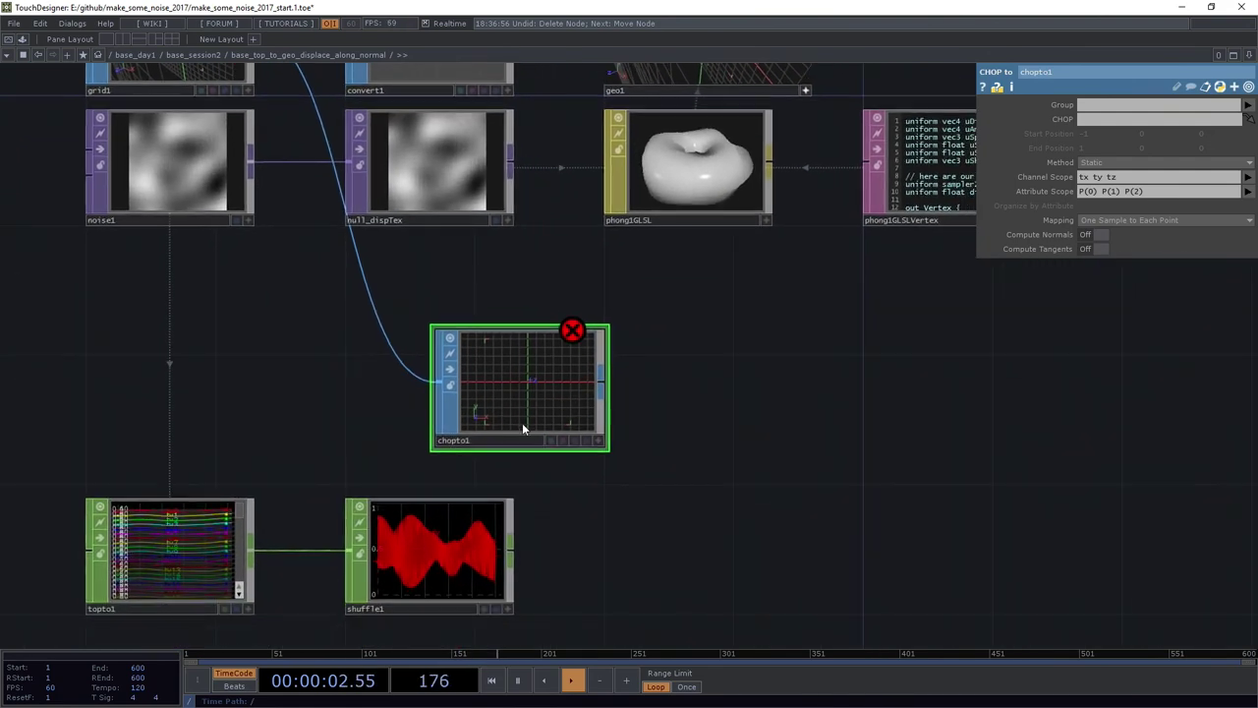
drag(522, 423, 424, 450)
Step: Assign shuffle1 as chopto1's CHOP and tilt its viewer to see the surface
drag(435, 513, 428, 382)
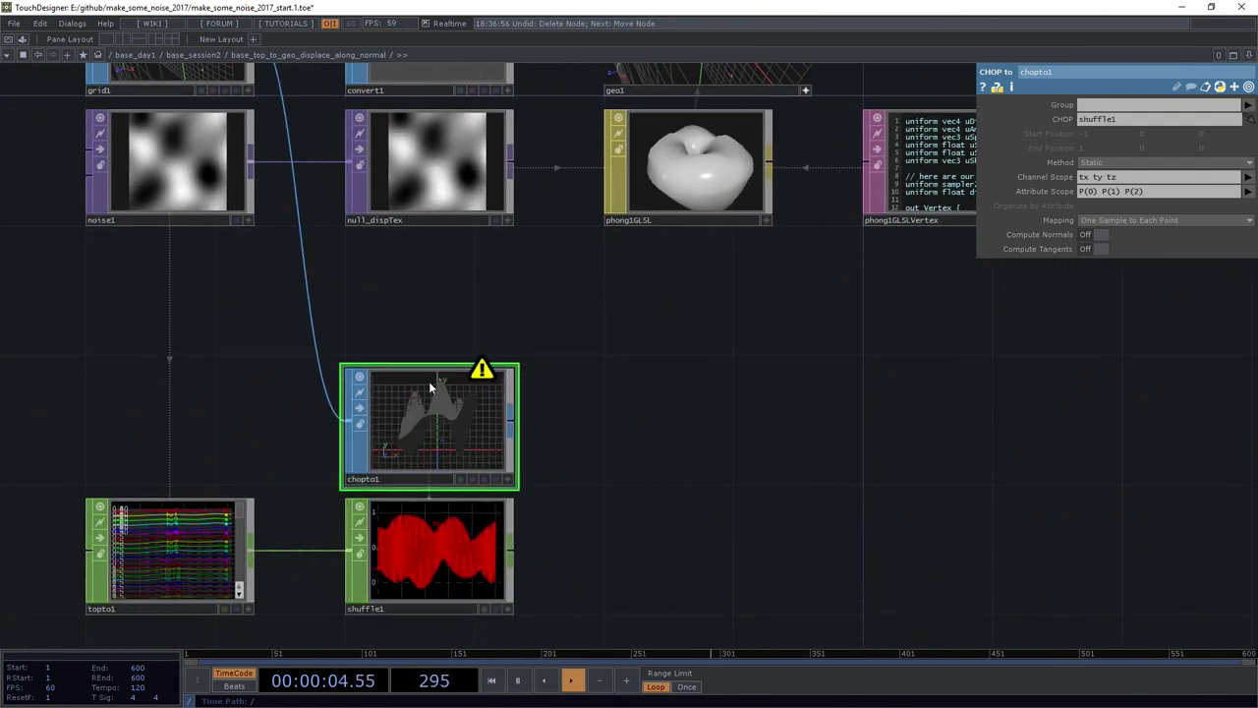
scroll(447, 427, up, 2)
click(463, 591)
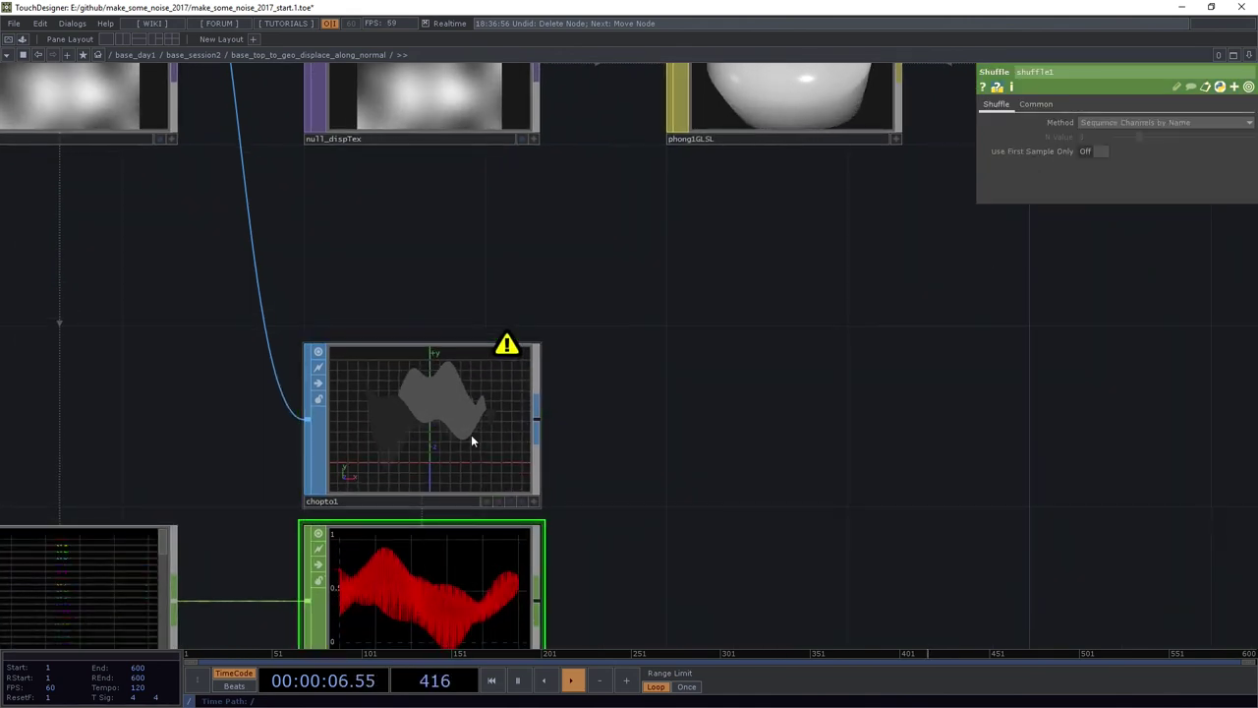
click(472, 407)
drag(472, 407, 494, 440)
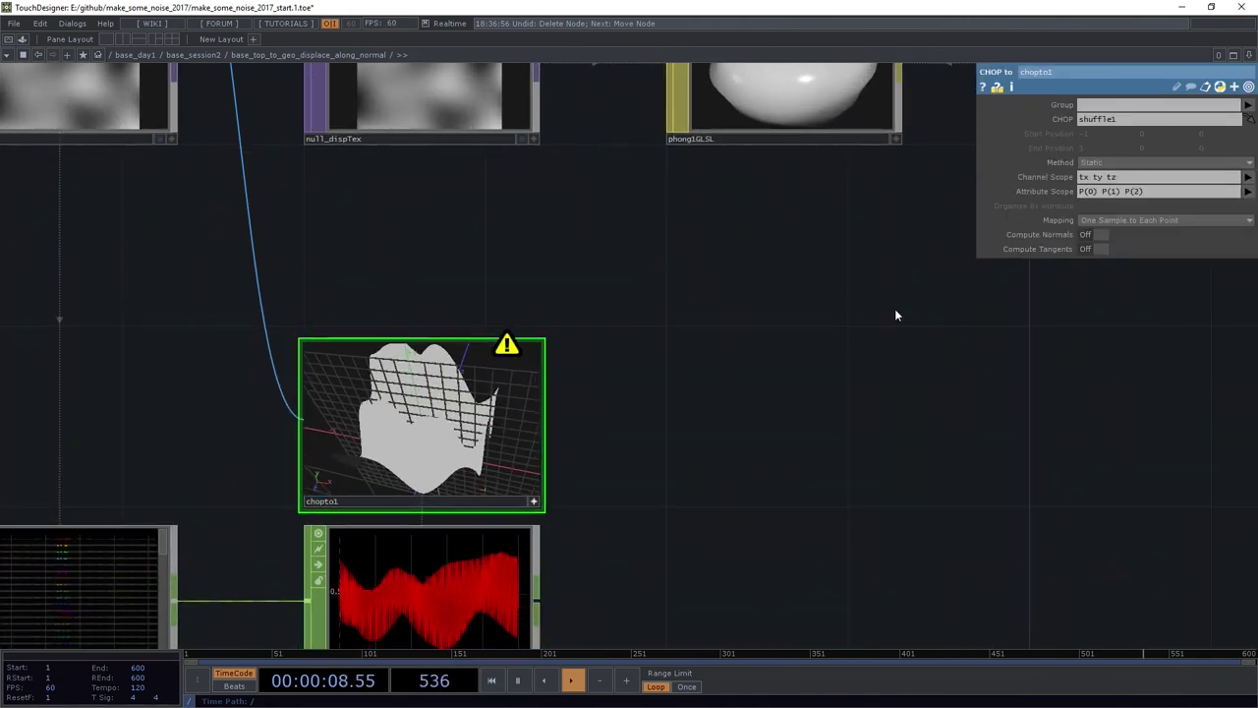
scroll(357, 329, up, 3)
scroll(378, 332, down, 3)
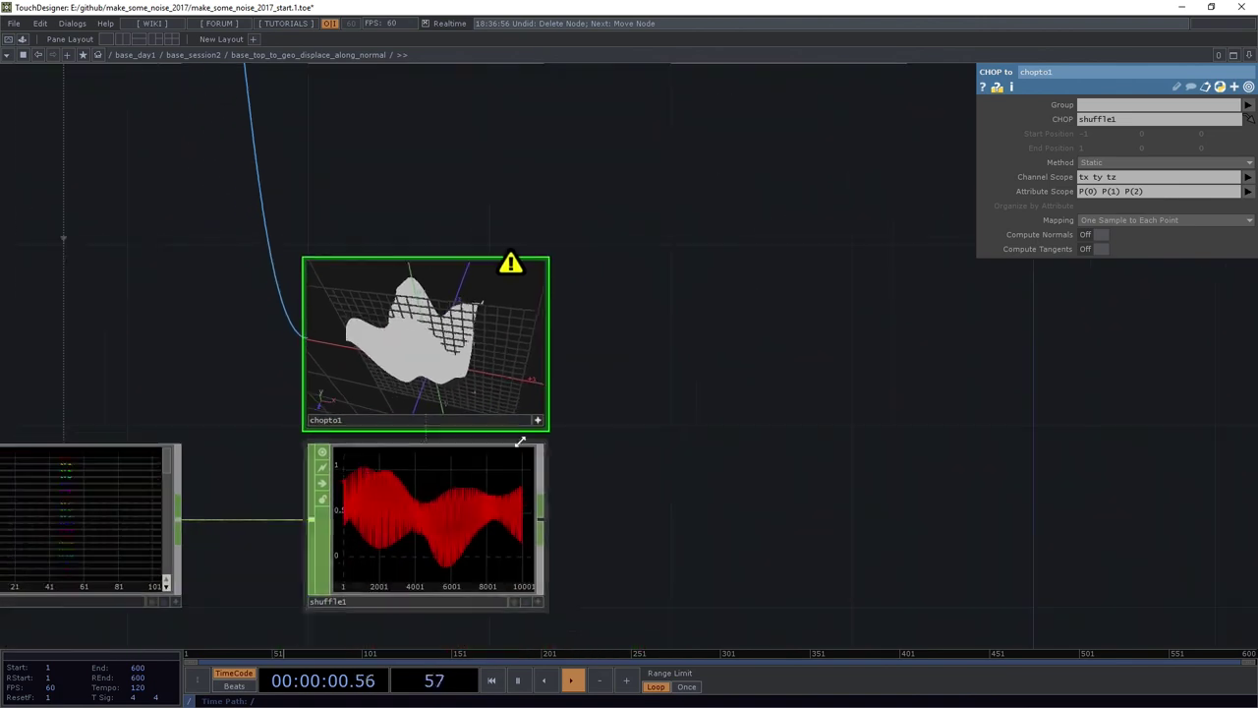
drag(219, 398, 378, 398)
scroll(619, 581, up, 4)
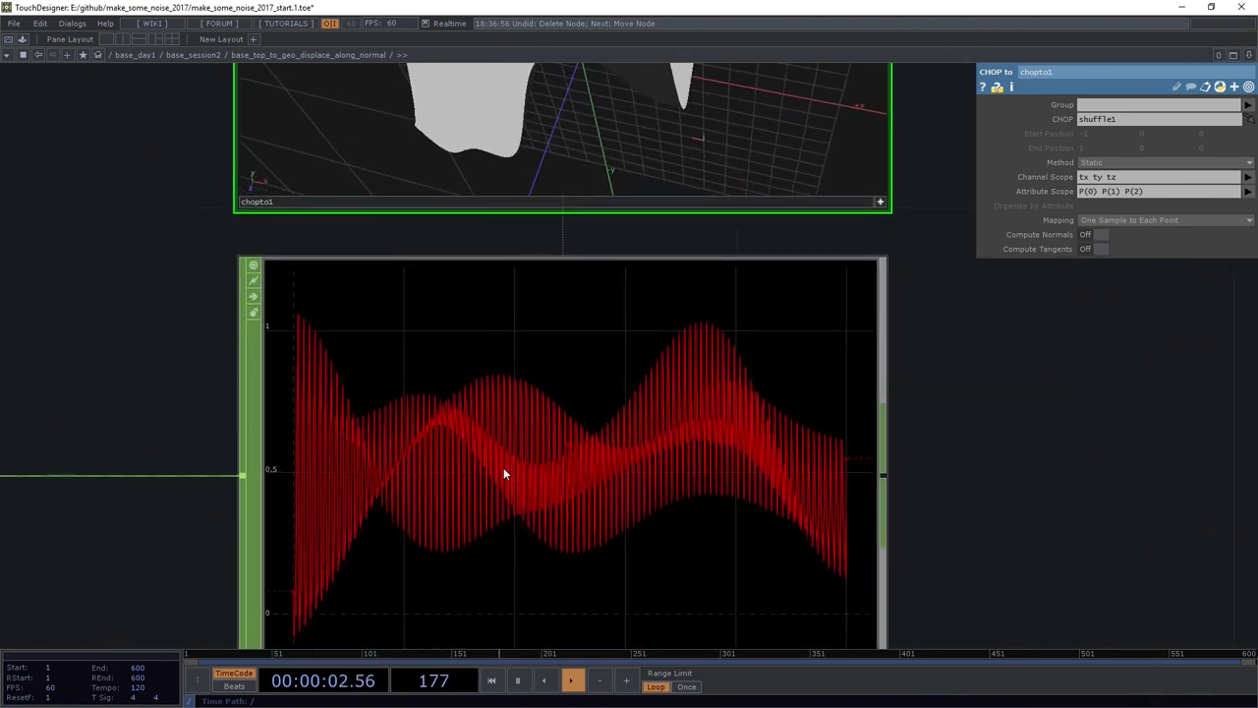
mouse_move(248, 416)
mouse_down()
mouse_move(254, 478)
mouse_move(348, 649)
mouse_up()
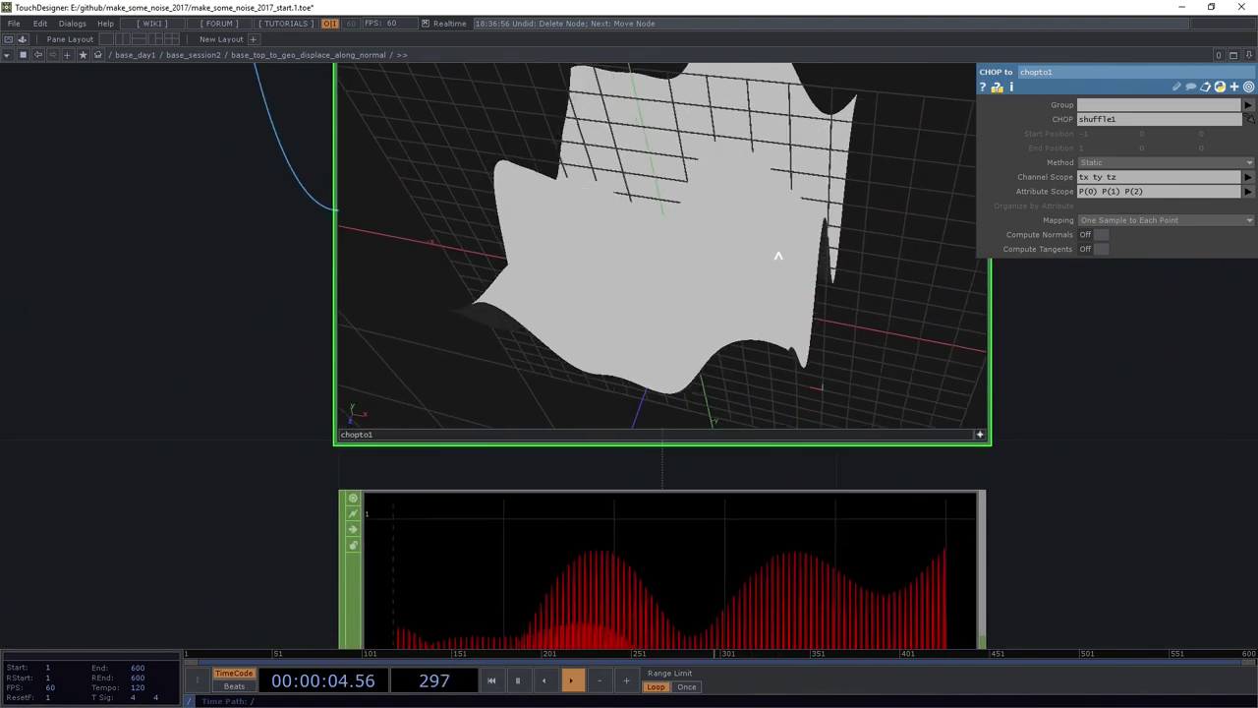
click(1093, 234)
drag(776, 196, 619, 232)
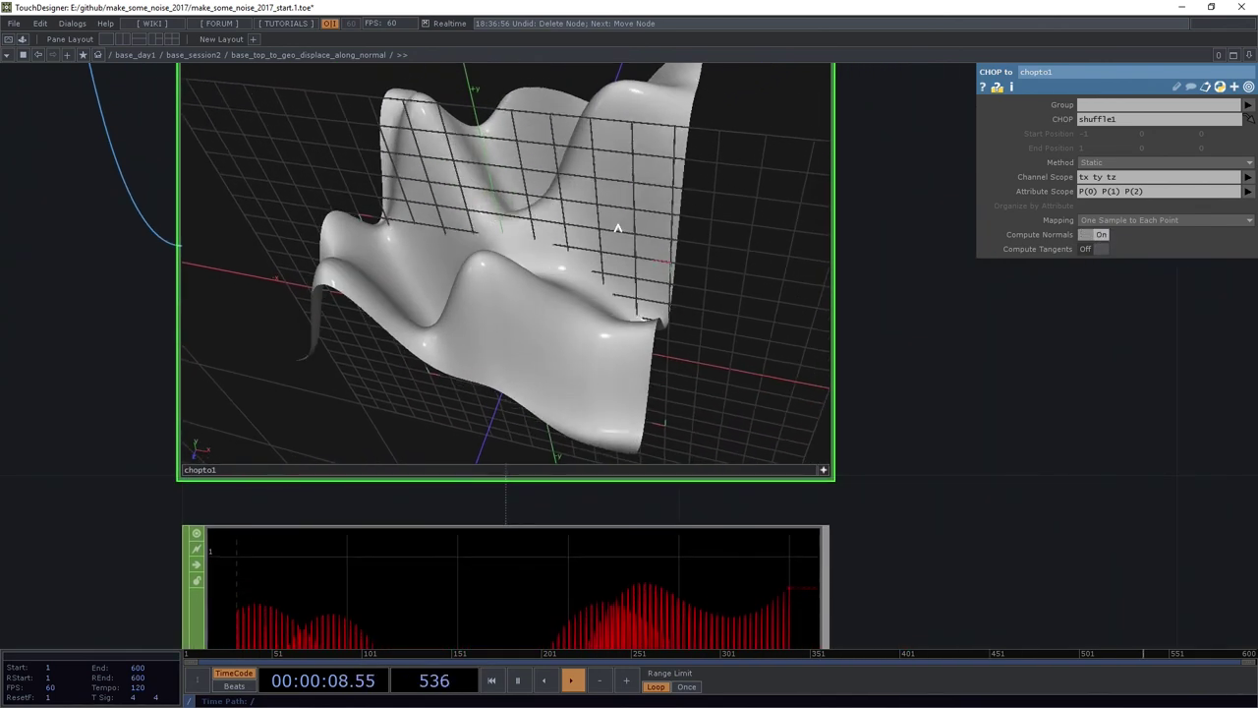
scroll(614, 187, down, 2)
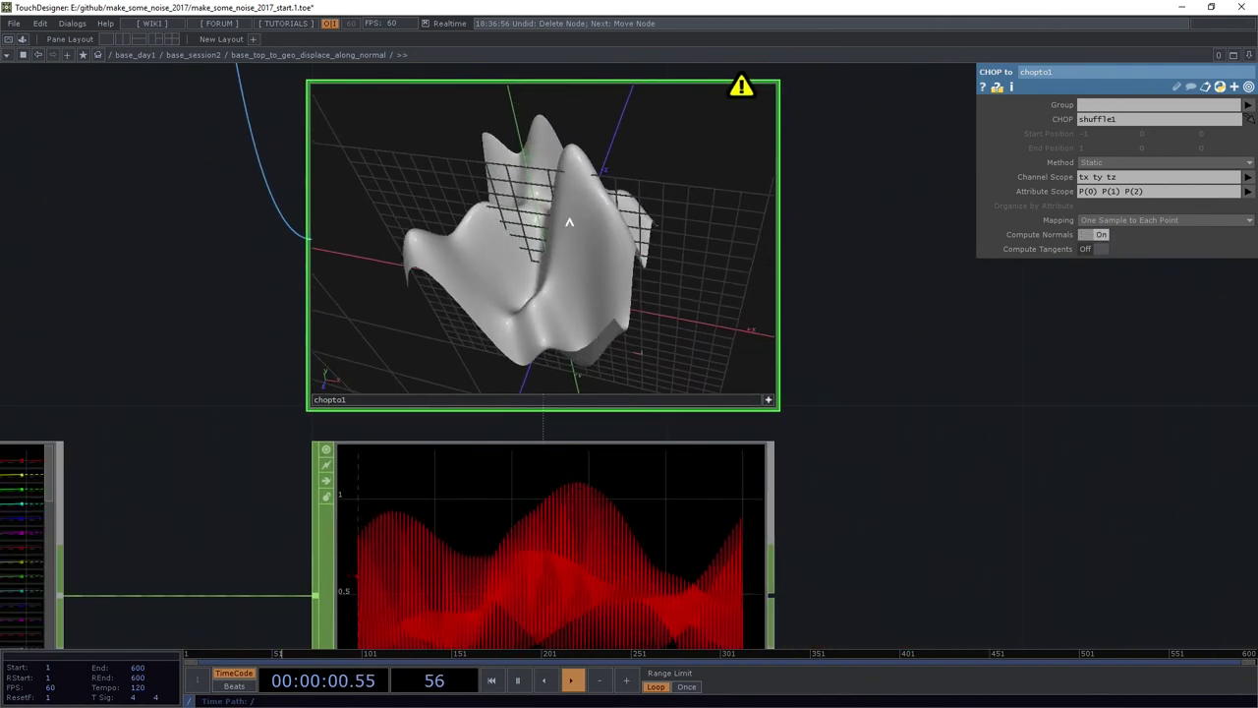
mouse_move(569, 222)
mouse_down()
mouse_move(590, 261)
mouse_move(567, 203)
mouse_up()
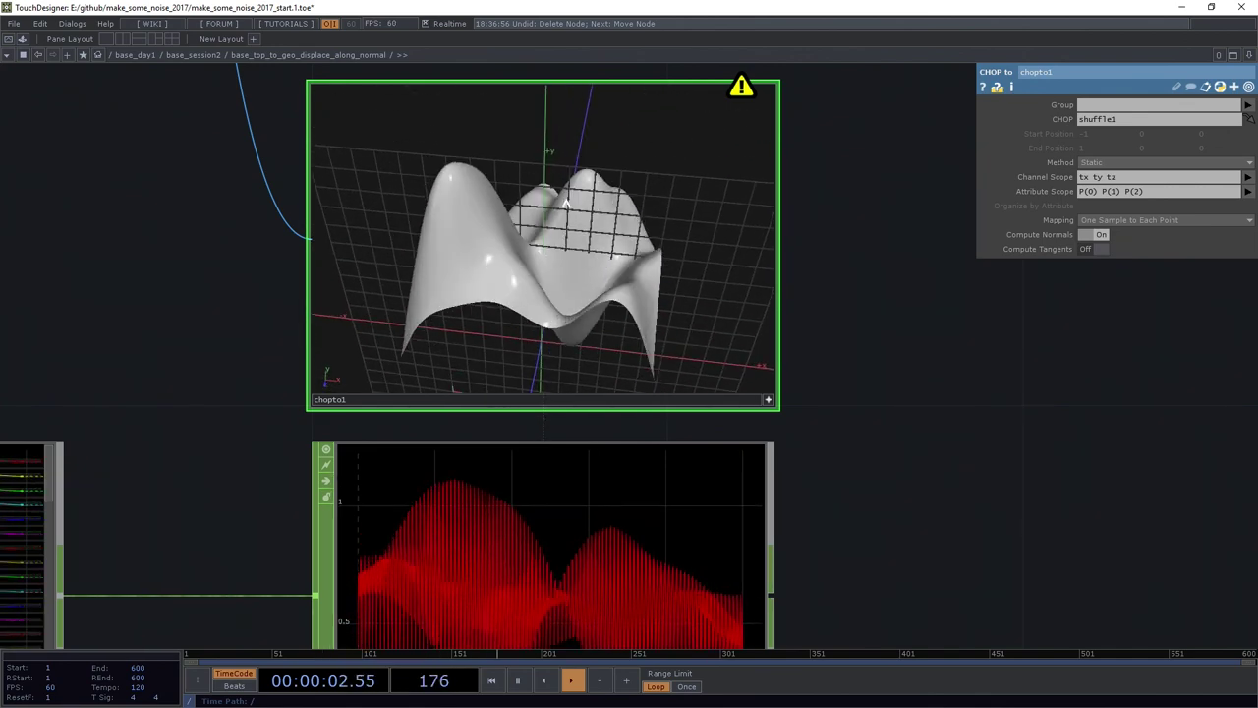
drag(872, 329, 744, 416)
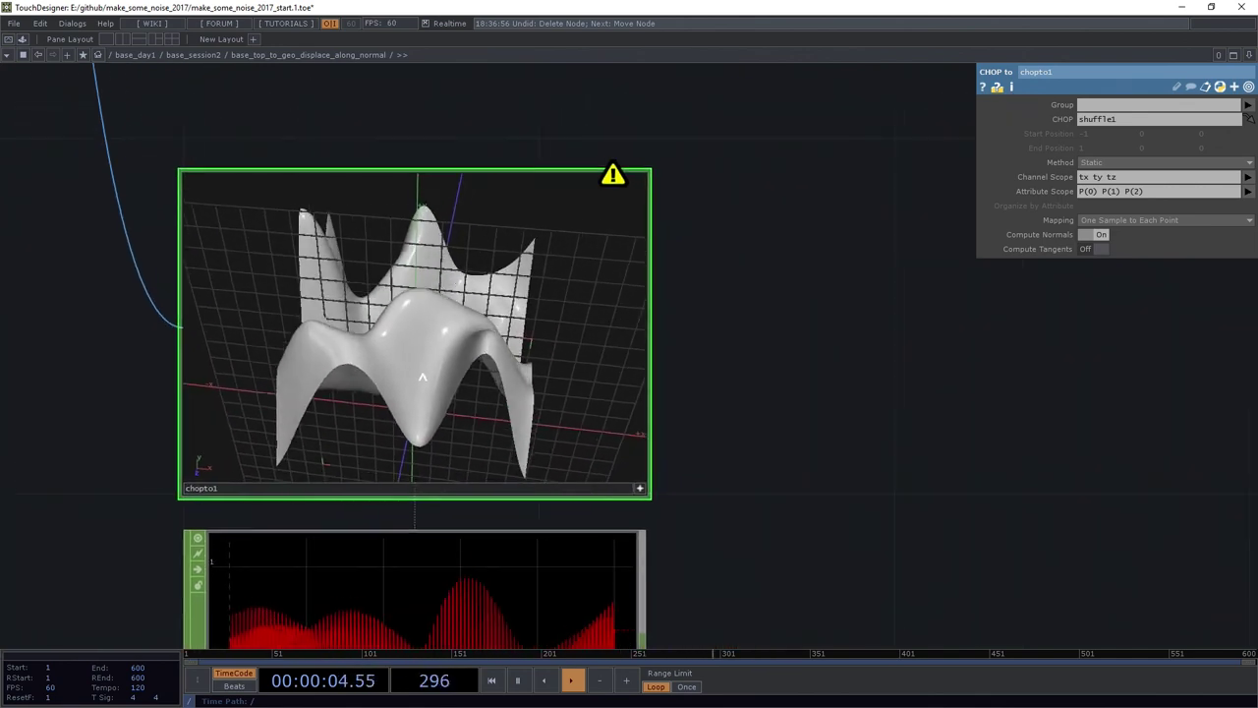
drag(423, 376, 366, 321)
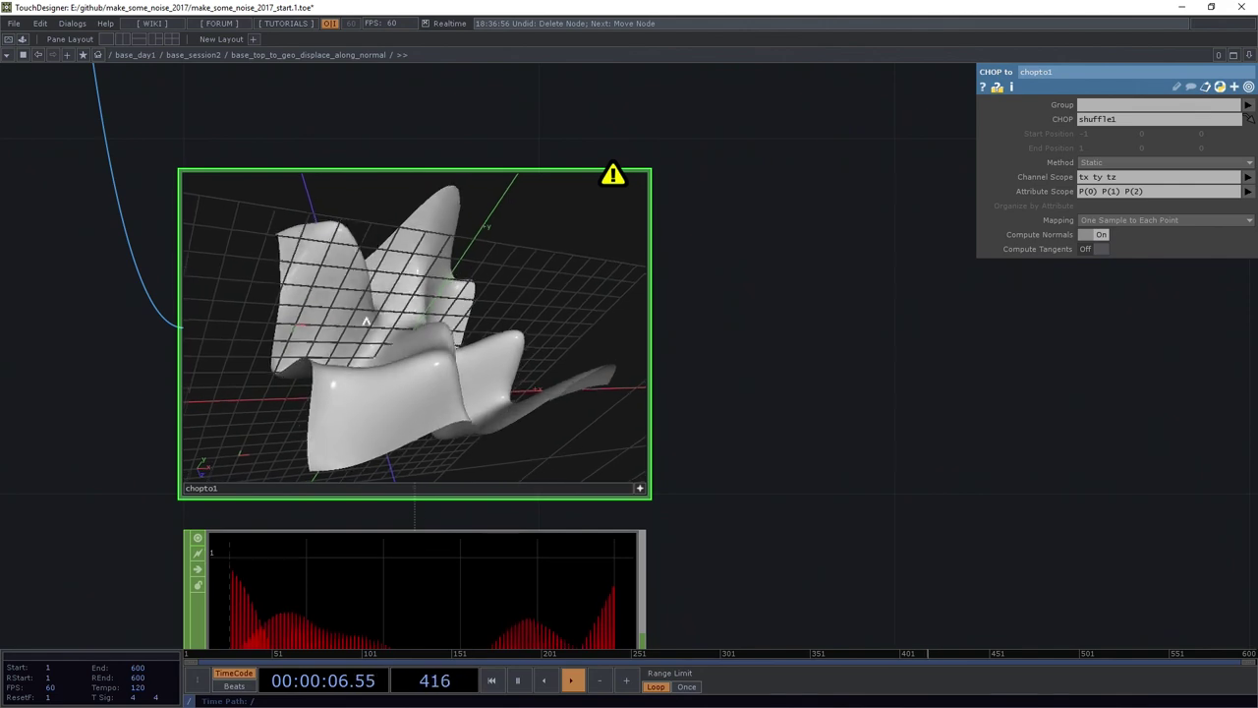
drag(415, 330, 430, 399)
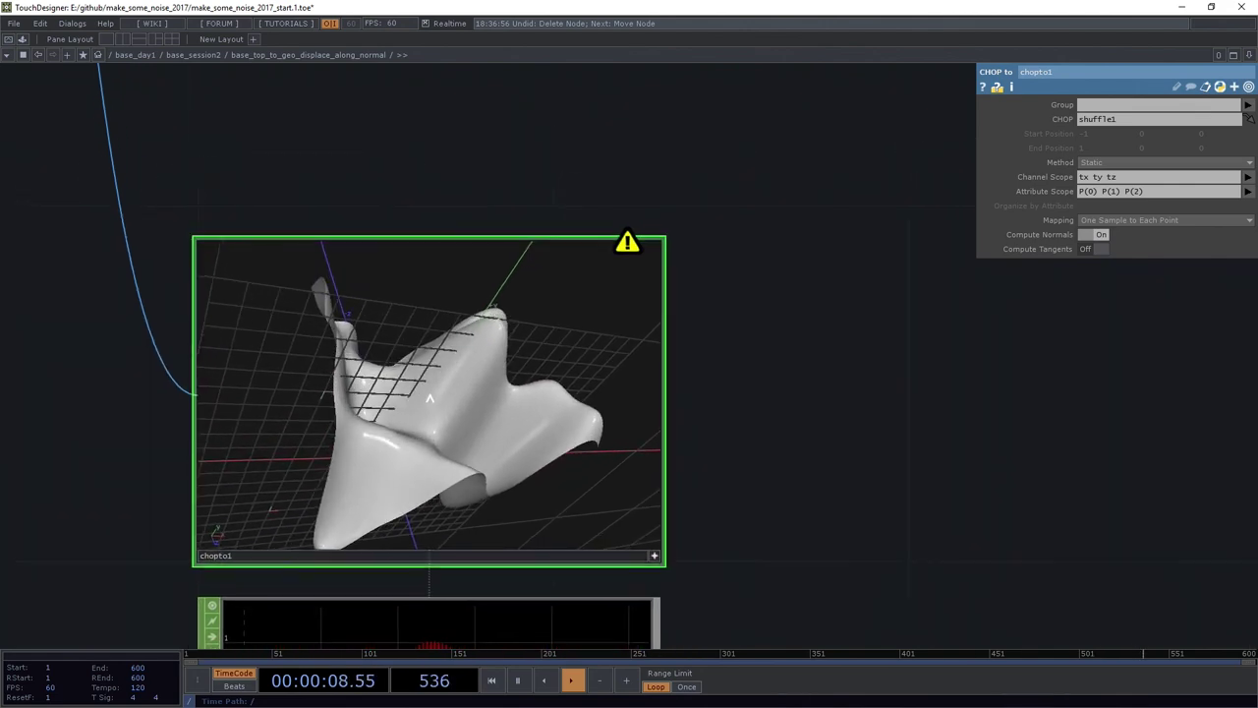
scroll(429, 398, up, 2)
scroll(761, 336, down, 6)
drag(805, 85, 663, 544)
scroll(918, 360, up, 4)
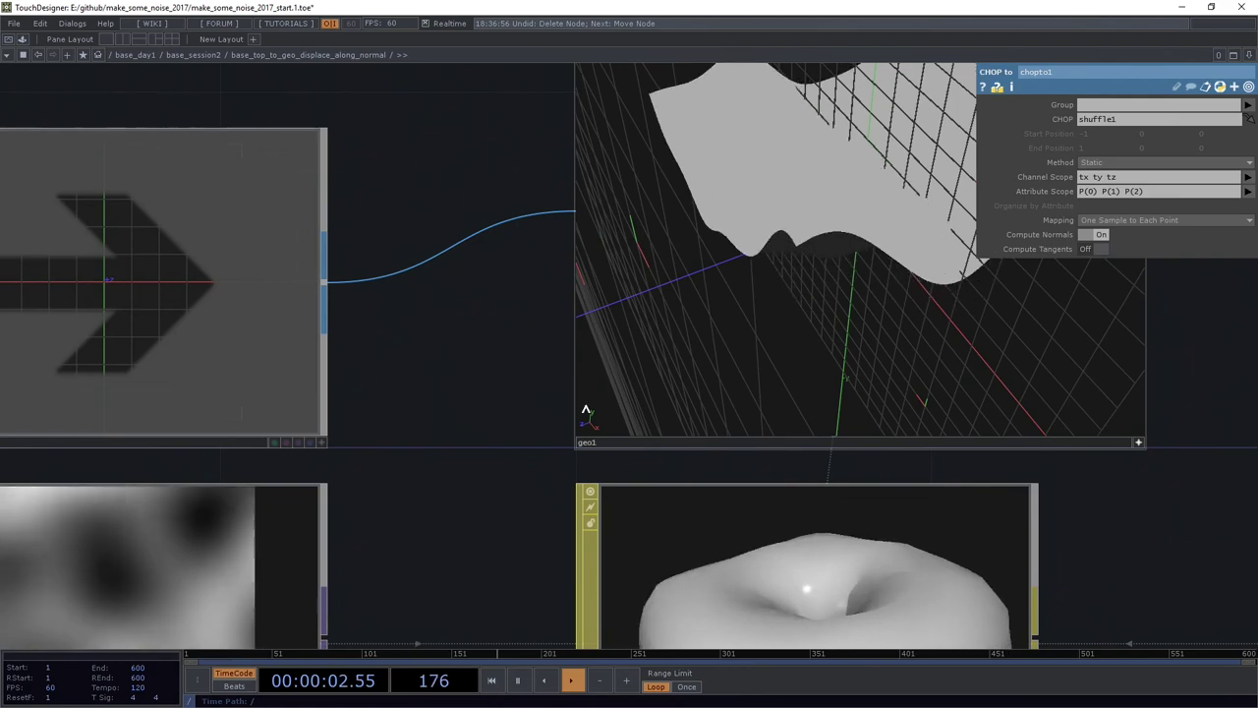
mouse_move(586, 409)
mouse_down()
mouse_move(345, 570)
mouse_move(618, 364)
mouse_move(640, 413)
mouse_move(650, 374)
mouse_move(639, 320)
mouse_up()
scroll(301, 537, down, 5)
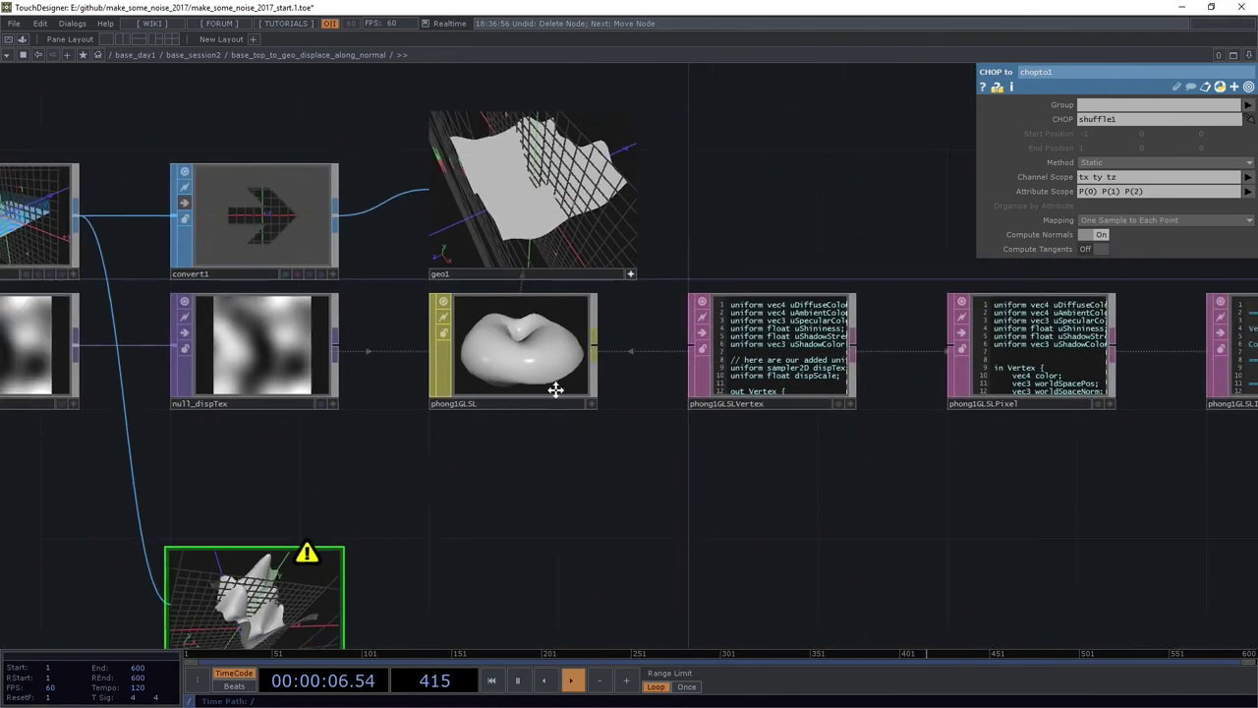
scroll(492, 551, up, 5)
drag(470, 488, 539, 466)
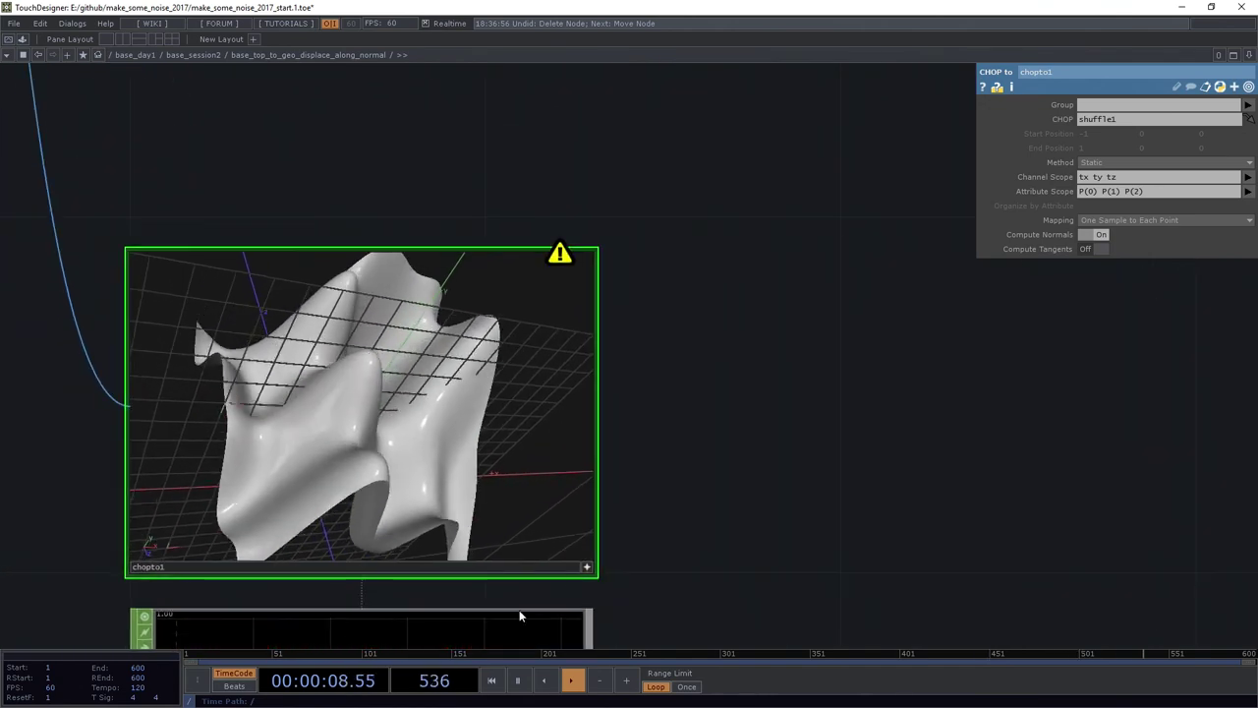
click(584, 573)
middle_click(512, 469)
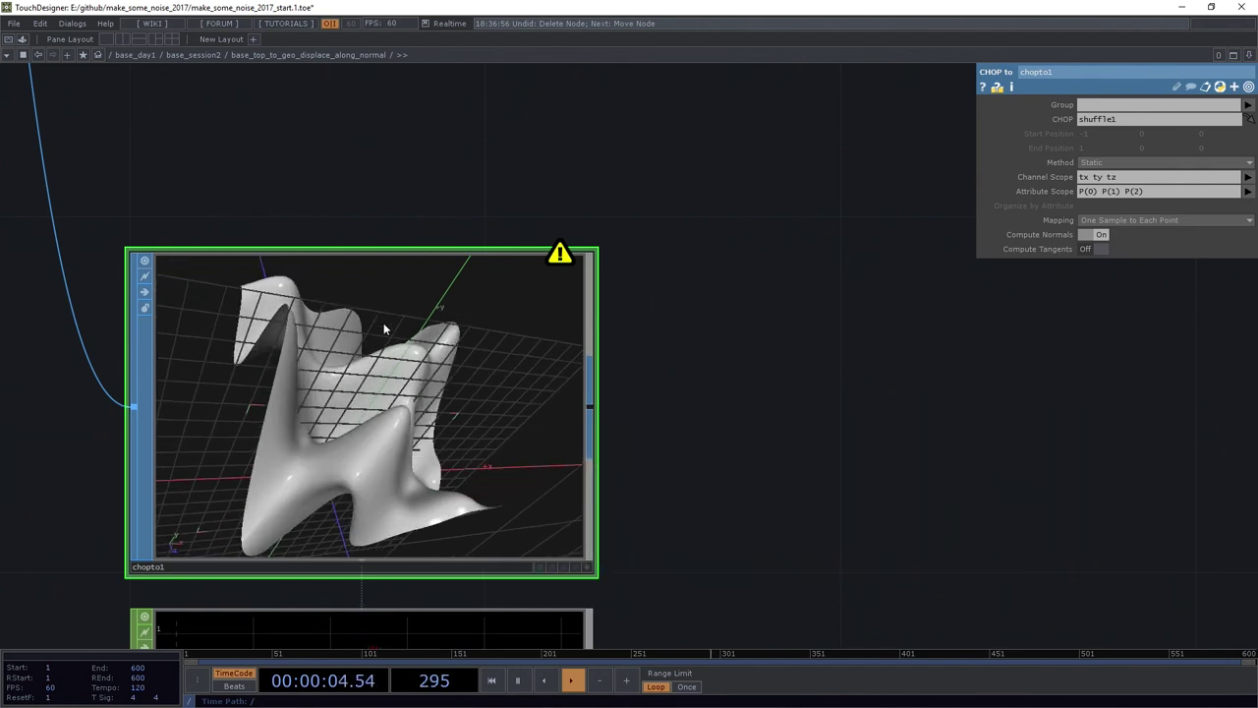
scroll(333, 215, down, 10)
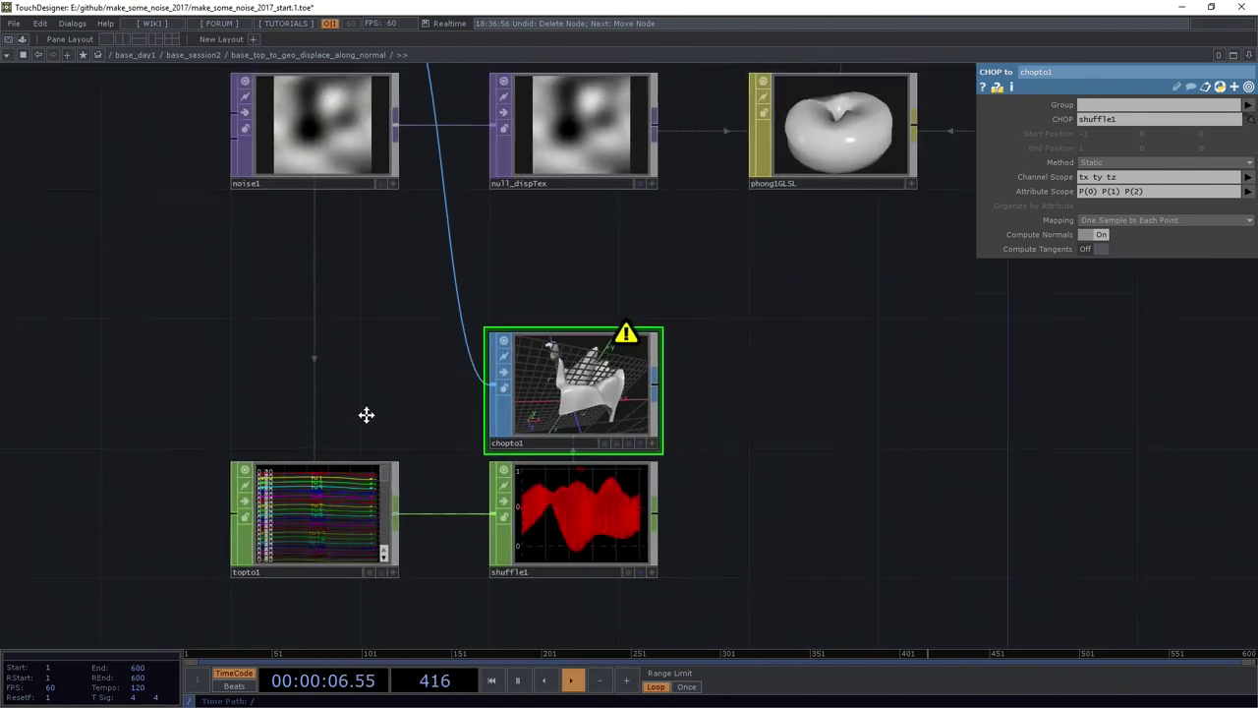
Step: Set grid1 Rows and Columns to 300
click(321, 207)
scroll(661, 481, up, 5)
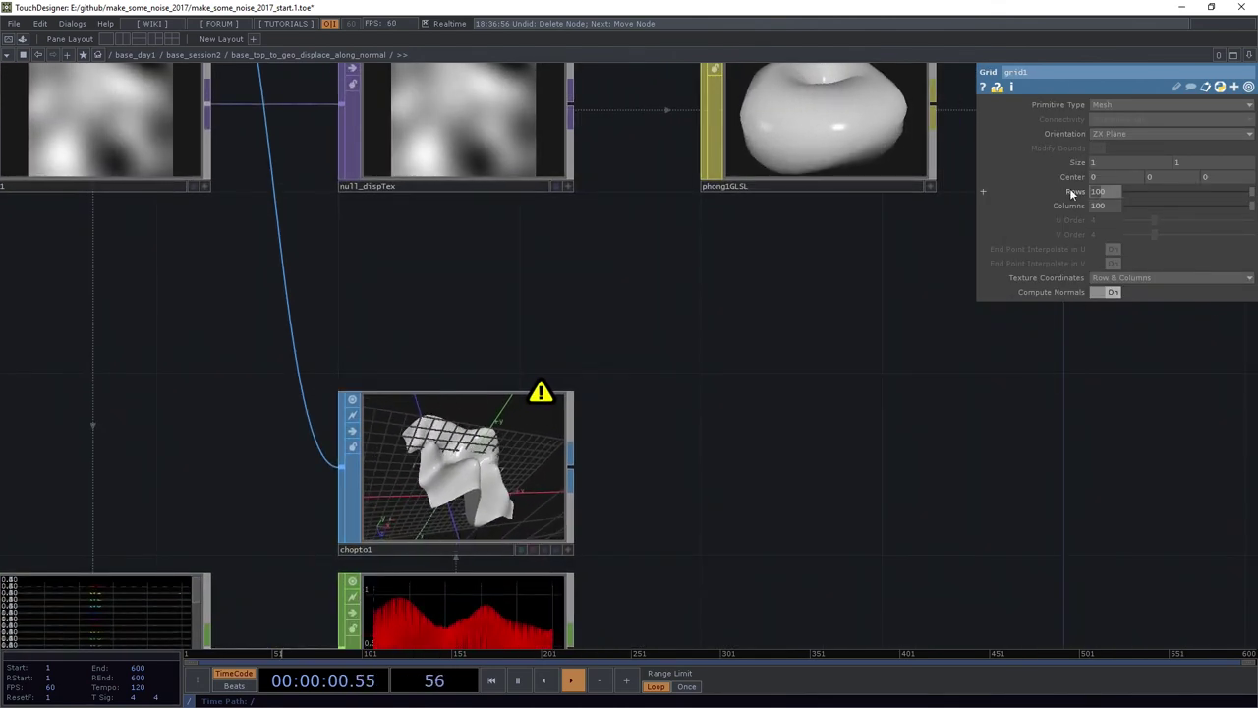
text(300)
key(Tab)
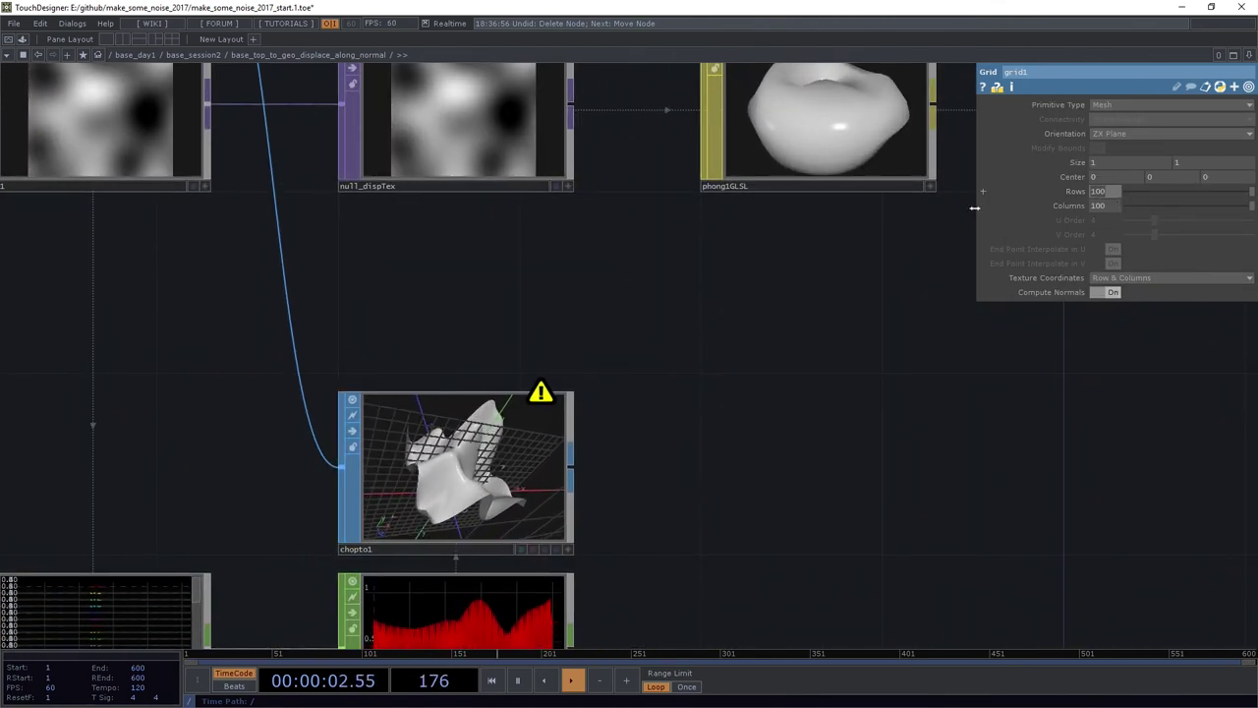
text(300)
key(Return)
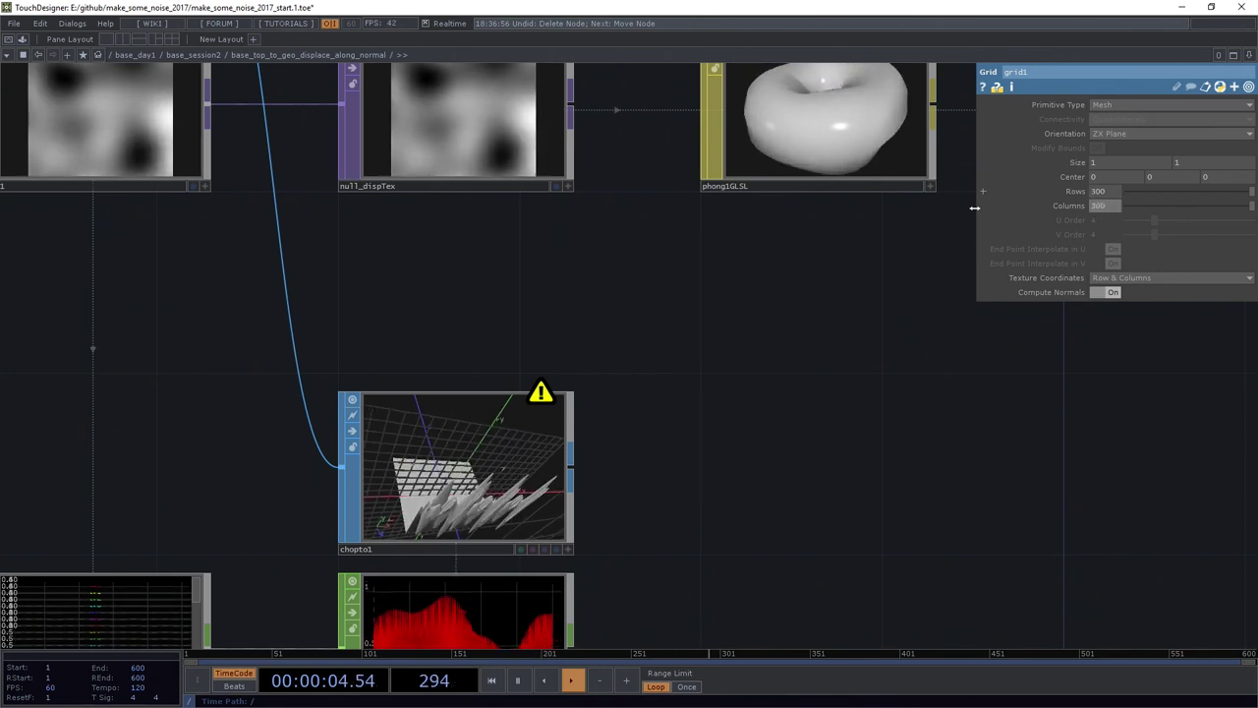
Step: Raise noise1's resolution width to 300 on the Common page
click(183, 163)
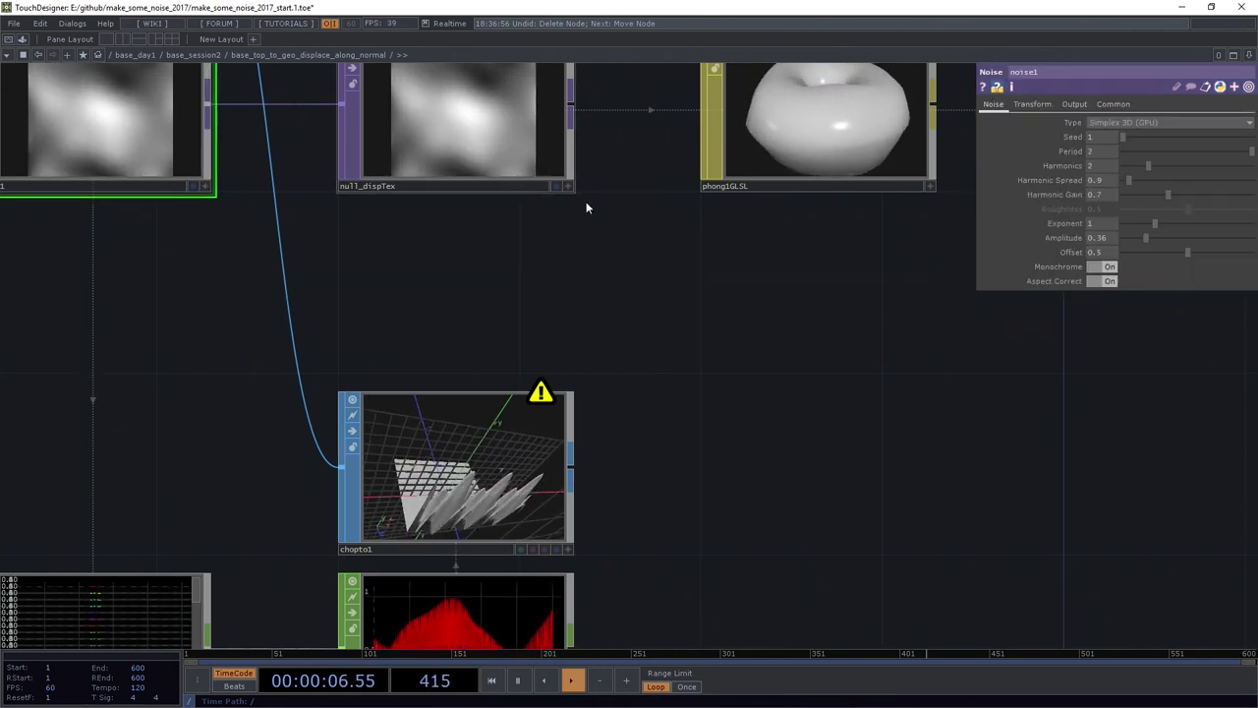
click(1112, 106)
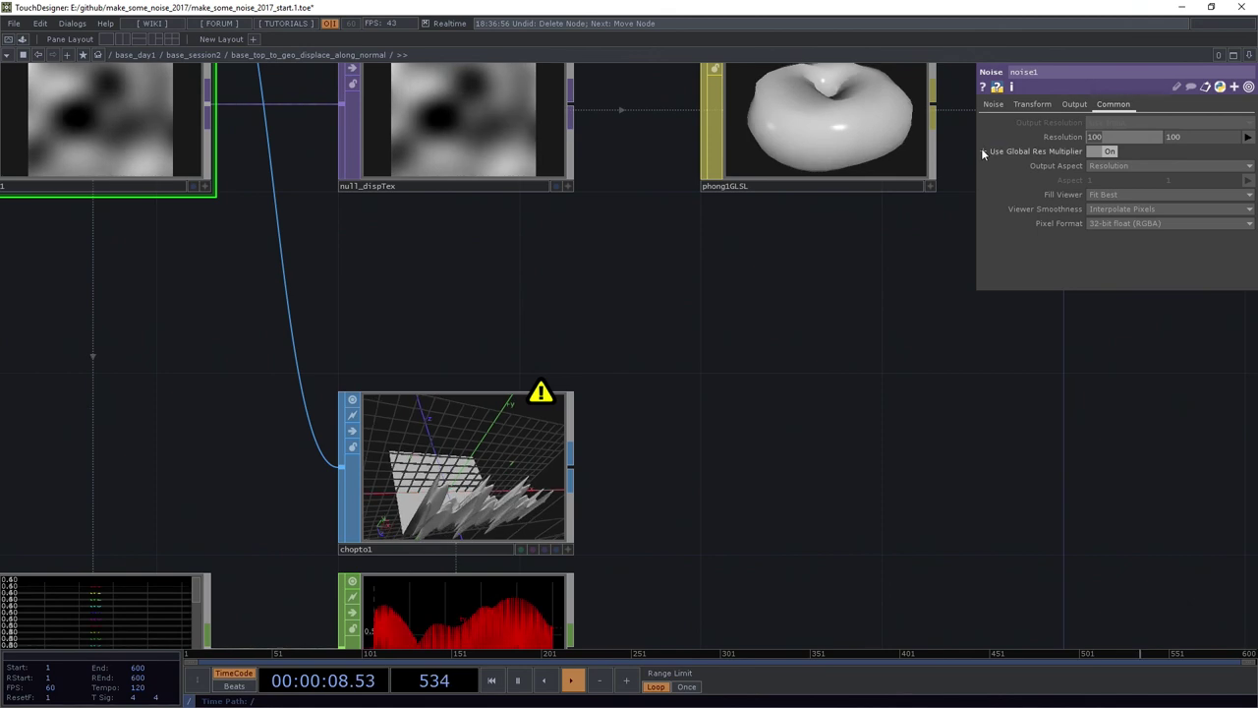
text(0)
key(Return)
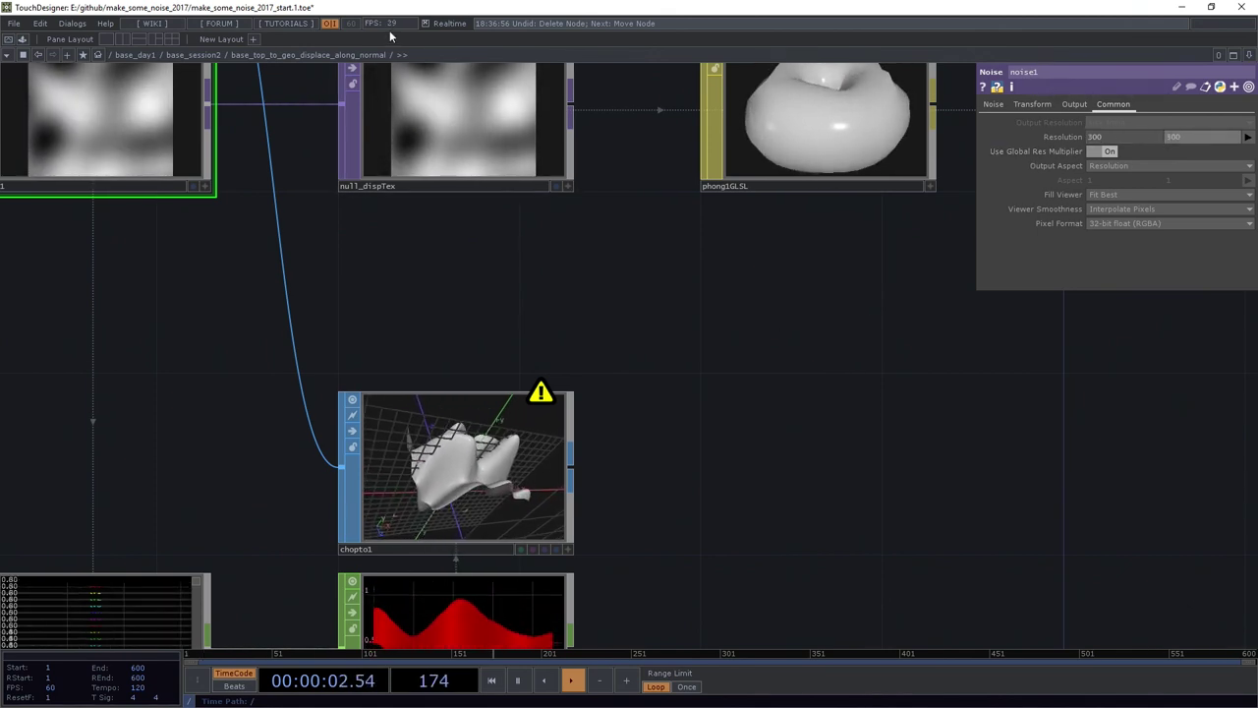
scroll(472, 374, up, 5)
Step: Orbit chopto1's finer surface and check its point count and cook time
click(590, 324)
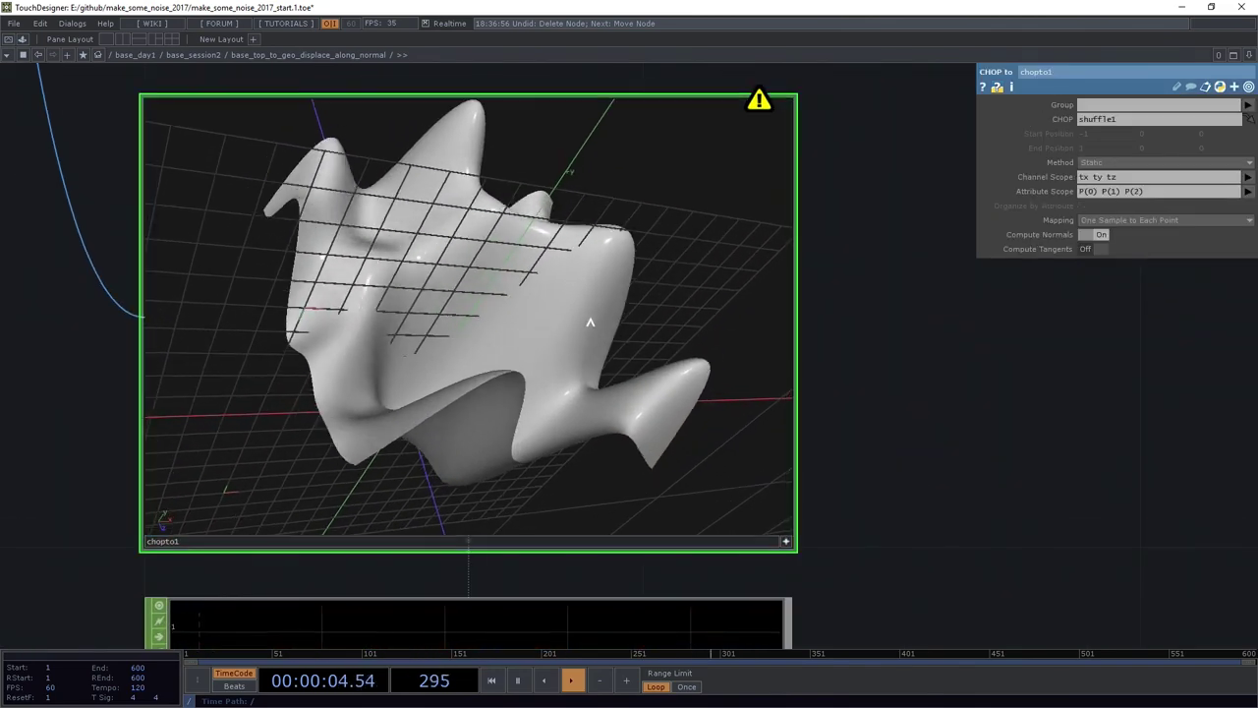
mouse_move(548, 363)
mouse_down()
mouse_move(520, 332)
mouse_move(482, 406)
mouse_move(668, 389)
mouse_up()
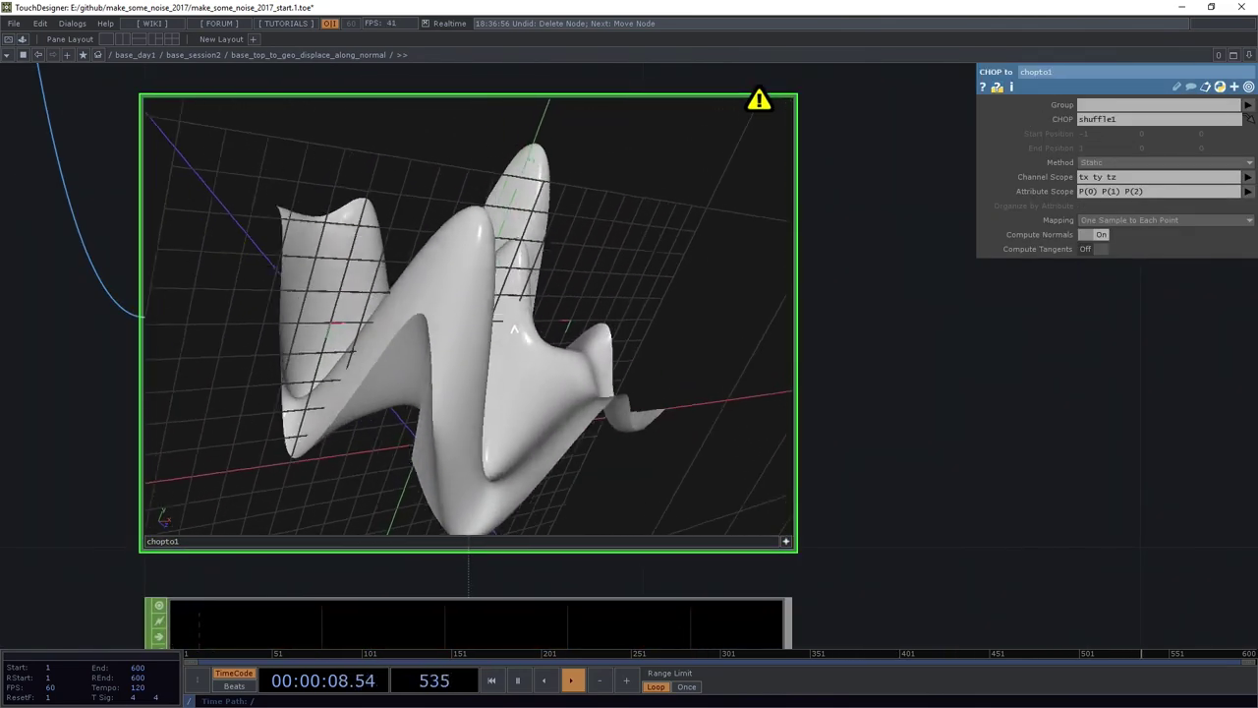
scroll(826, 413, down, 3)
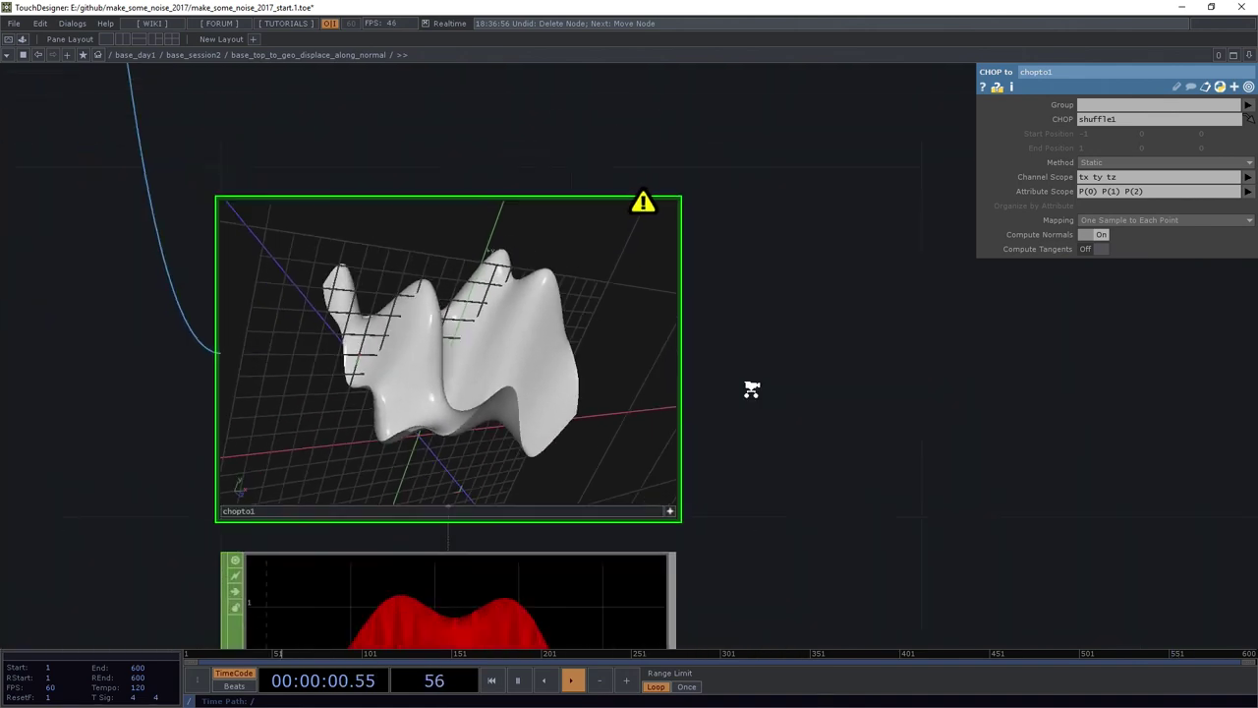
mouse_move(731, 412)
mouse_down()
mouse_move(797, 222)
mouse_move(776, 239)
mouse_up()
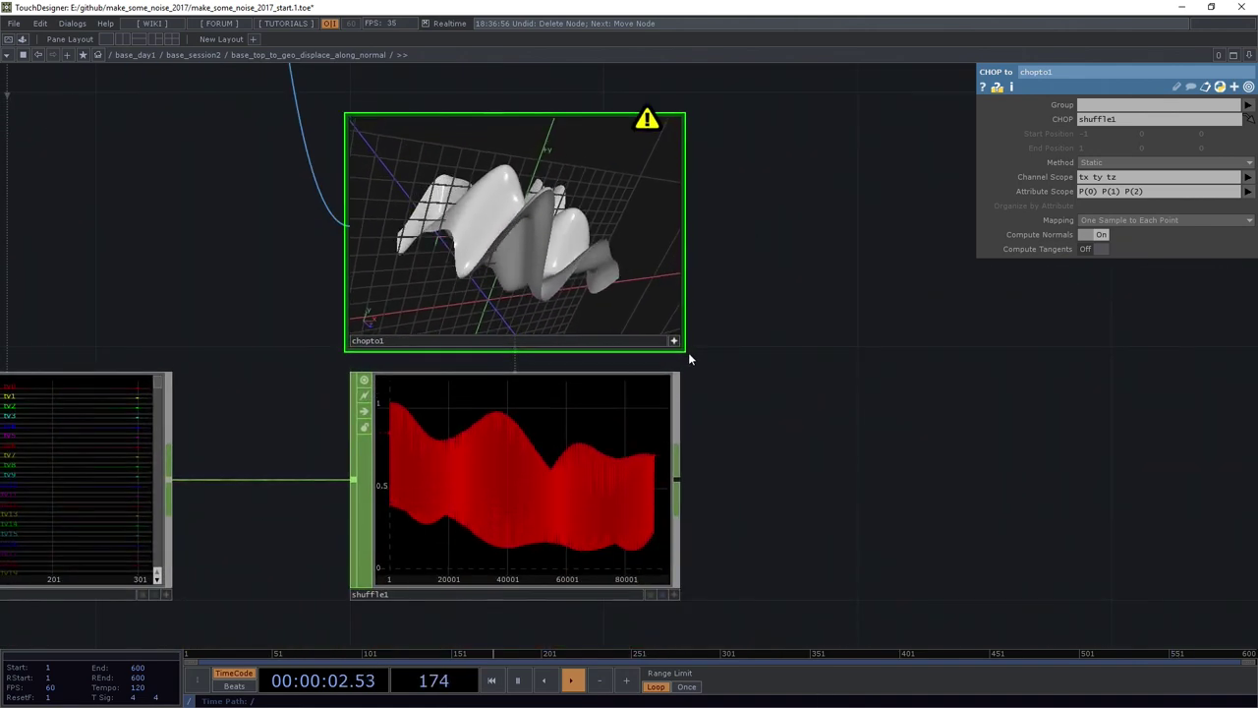
key(shift+h)
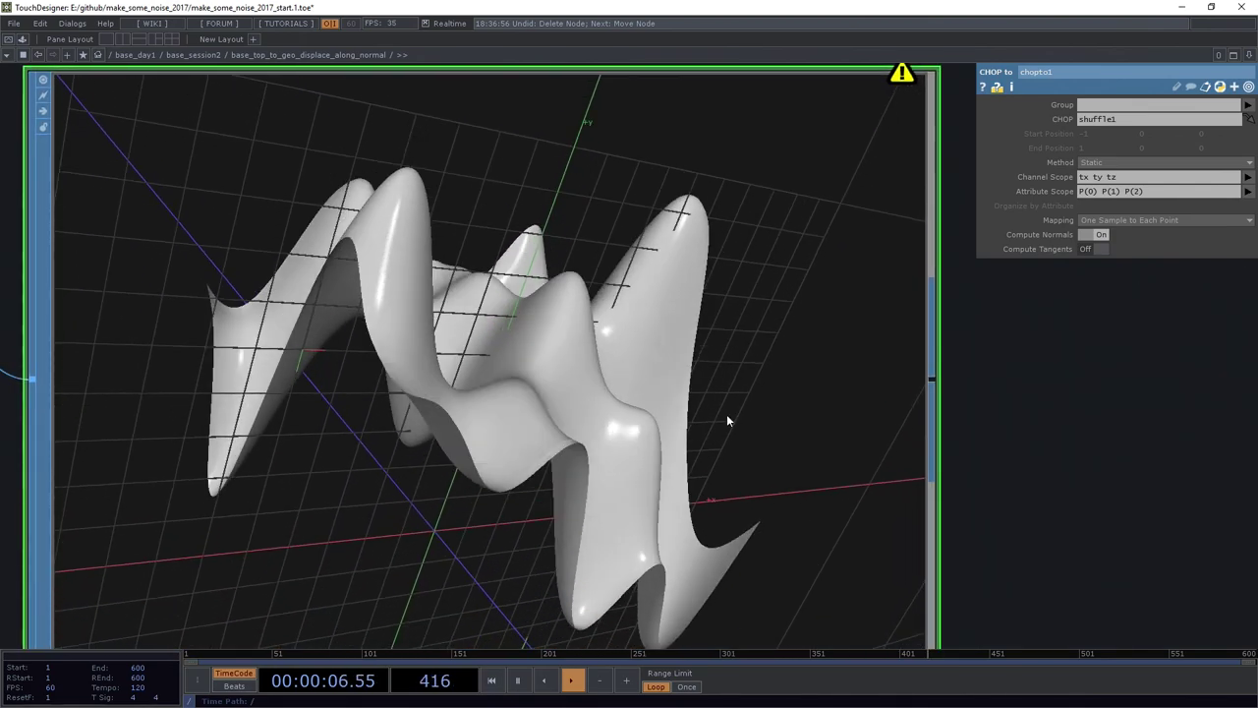
middle_click(457, 349)
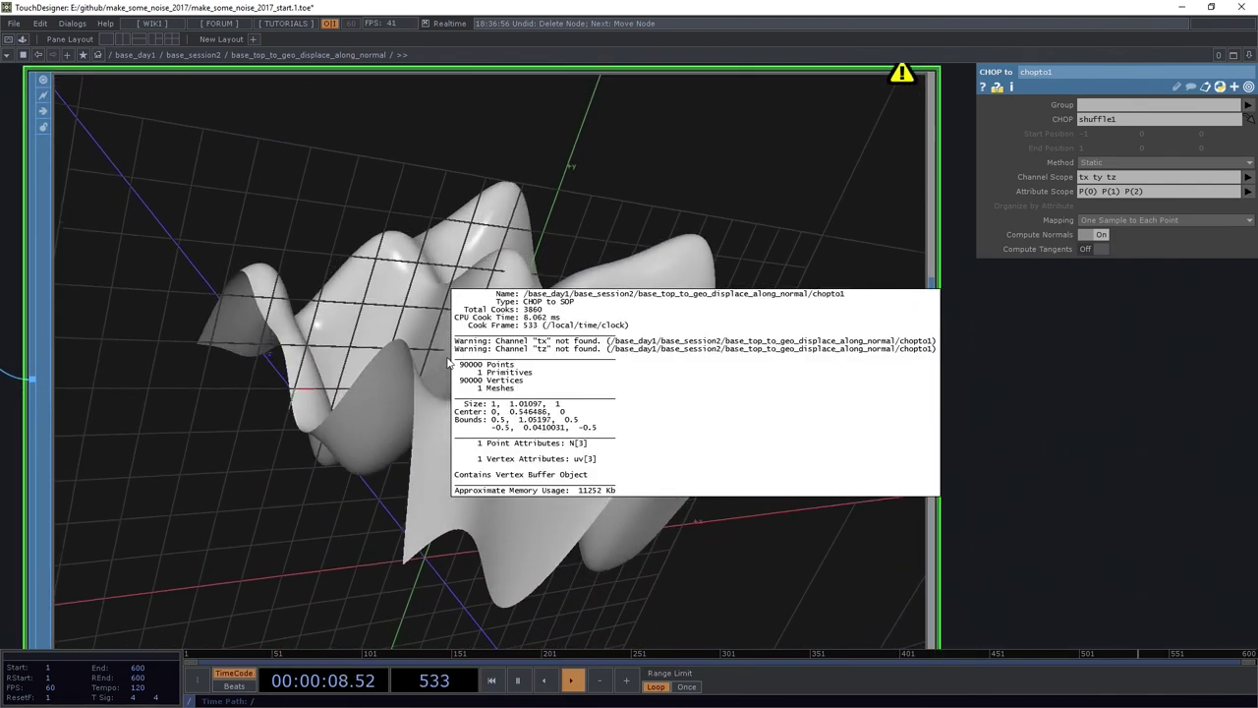
Step: Delete chopto1, topto1 and shuffle1, then frame the remaining network
scroll(564, 287, down, 5)
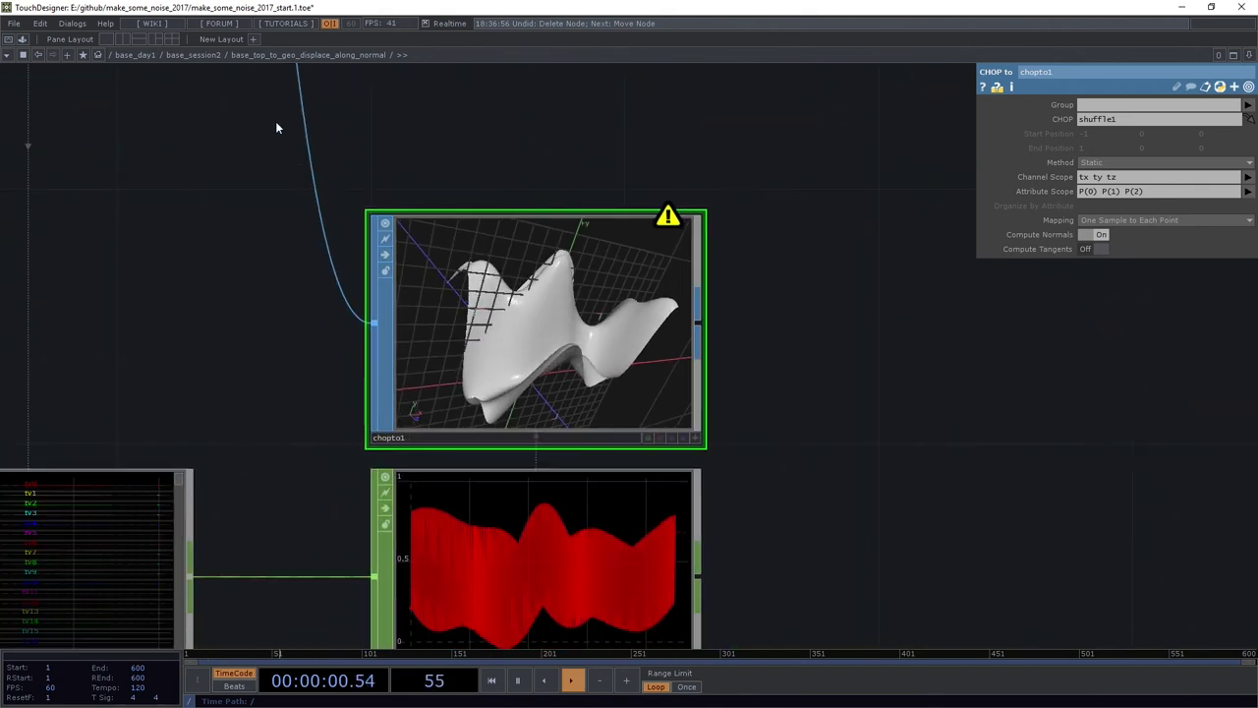
scroll(698, 317, down, 2)
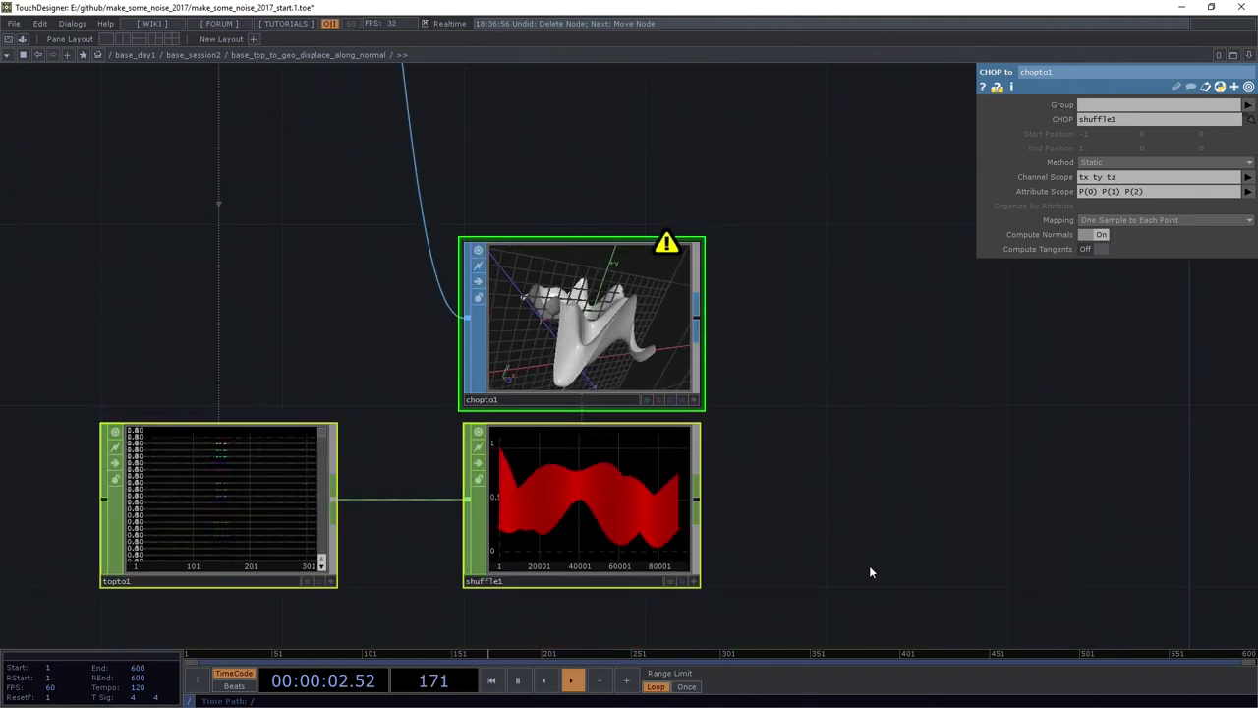
key(Delete)
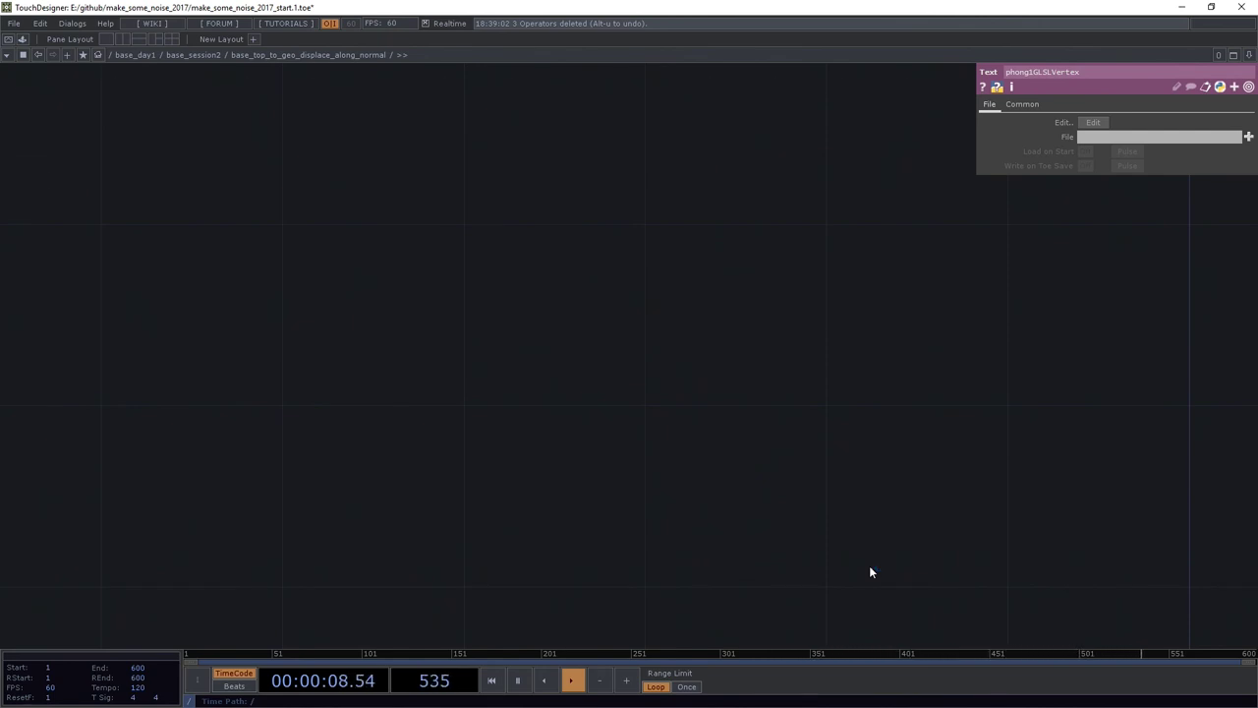
key(h)
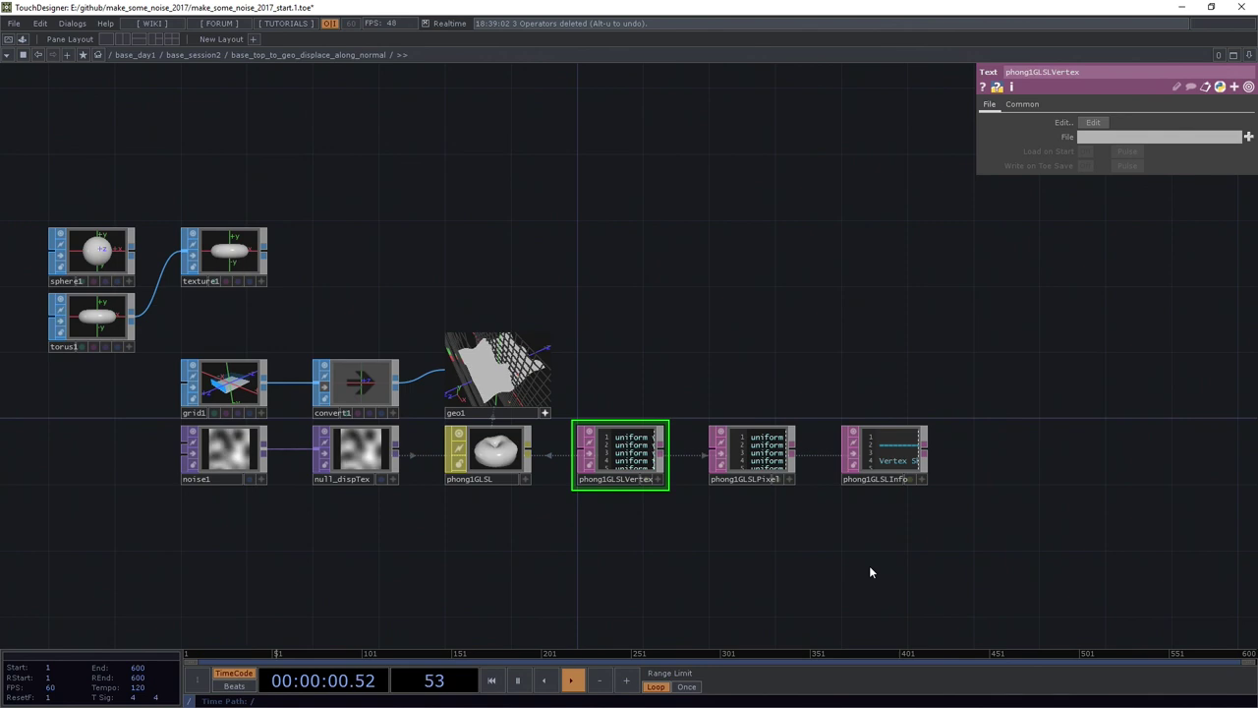